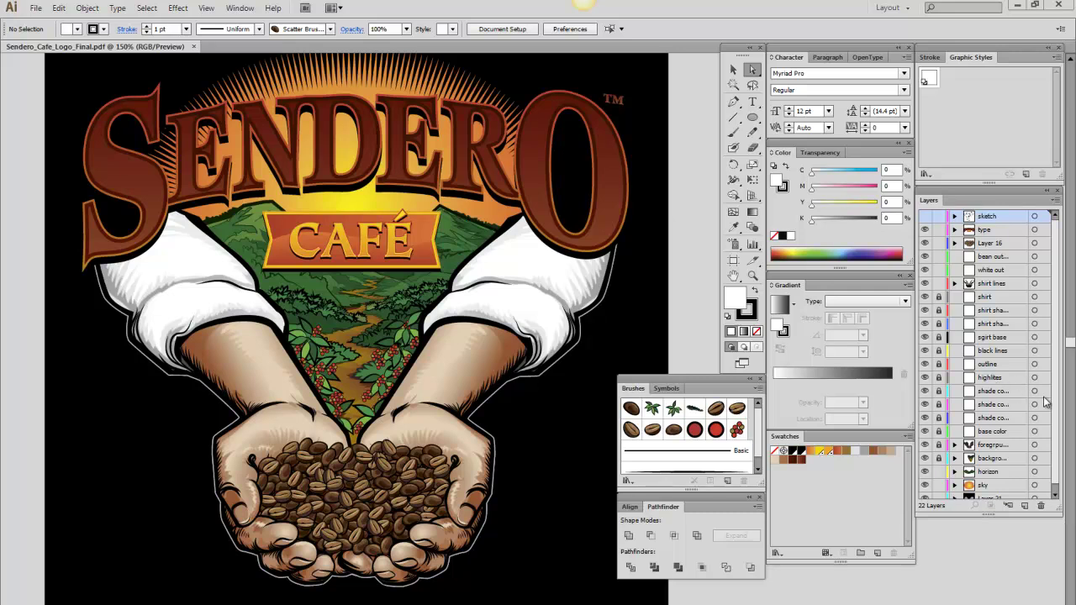
Toggle Layer 16's visibility and leave its coffee beans hidden to expose the palms beneath.
{"action": "left_click", "coordinate": [924, 244]}
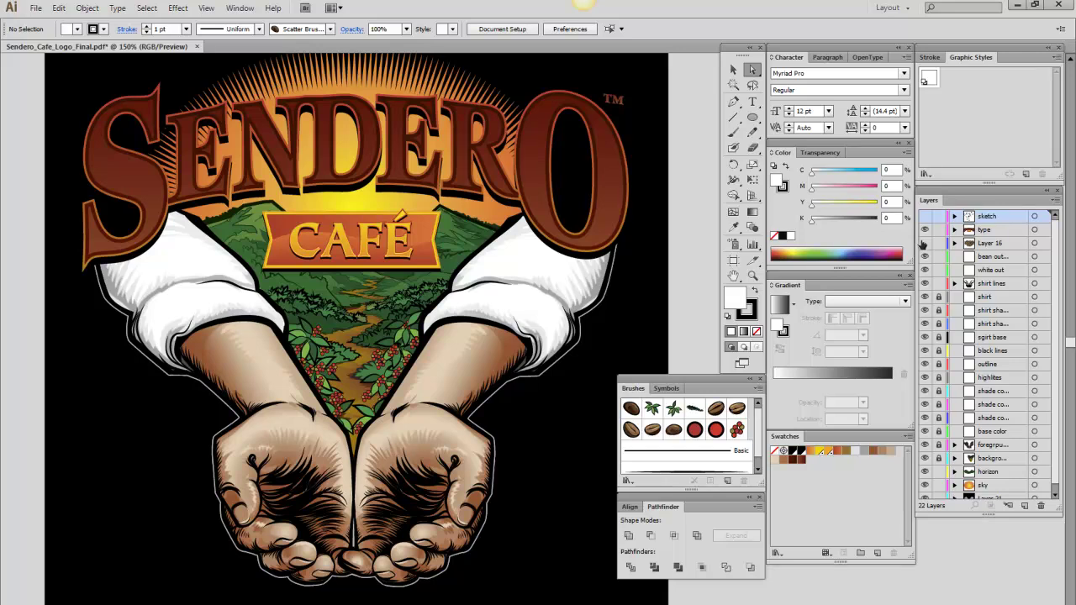
{"action": "left_click", "coordinate": [925, 243]}
{"action": "left_click", "coordinate": [924, 243]}
Examine the line work and shading of the empty hands up close, and return to a view of both arms.
{"action": "left_click", "coordinate": [752, 278]}
{"action": "left_click", "coordinate": [454, 464]}
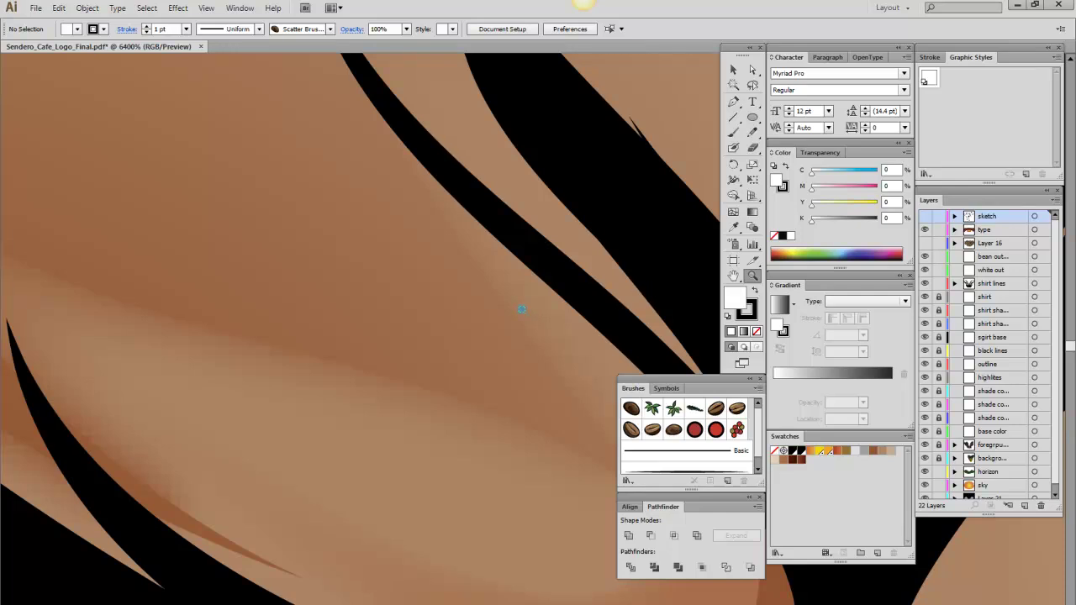
{"action": "left_click", "coordinate": [526, 311], "text": "alt"}
{"action": "left_click", "coordinate": [523, 311], "text": "alt"}
{"action": "left_click", "coordinate": [519, 313], "text": "alt"}
{"action": "left_click", "coordinate": [515, 314], "text": "alt"}
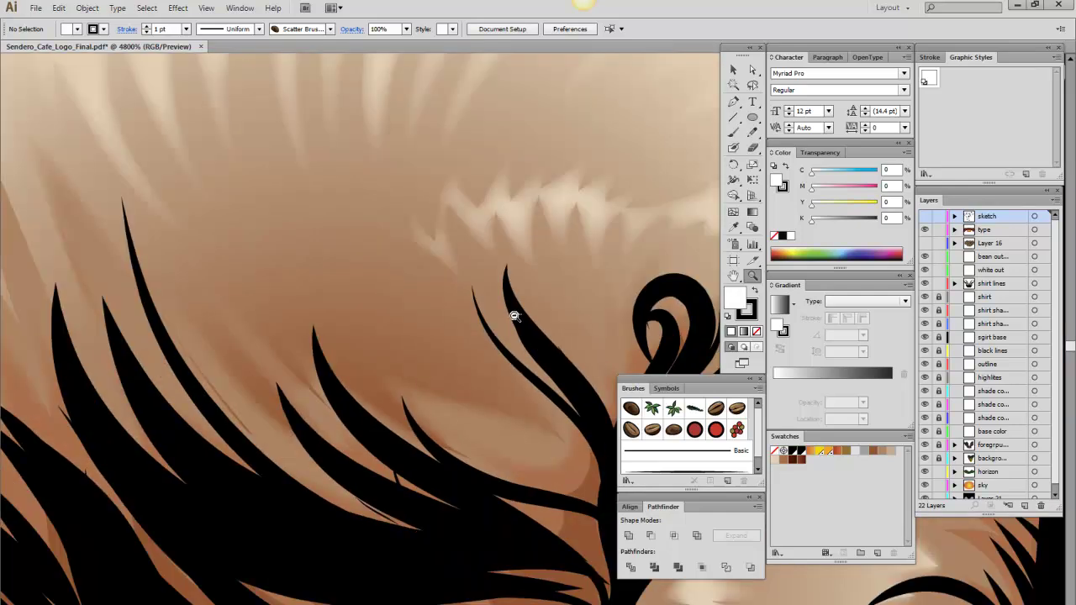
{"action": "left_click", "coordinate": [513, 315], "text": "alt"}
{"action": "left_click", "coordinate": [511, 315], "text": "alt"}
{"action": "left_click", "coordinate": [509, 316], "text": "alt"}
{"action": "left_click", "coordinate": [508, 316], "text": "alt"}
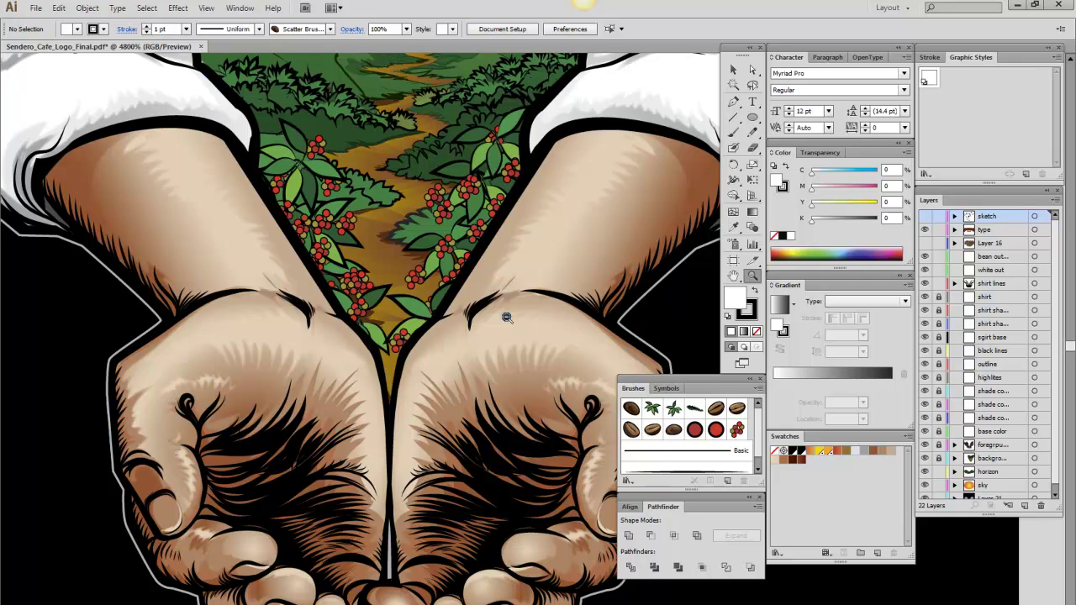
{"action": "left_click", "coordinate": [505, 317], "text": "alt"}
{"action": "left_click", "coordinate": [504, 328], "text": "alt"}
{"action": "left_click", "coordinate": [506, 337]}
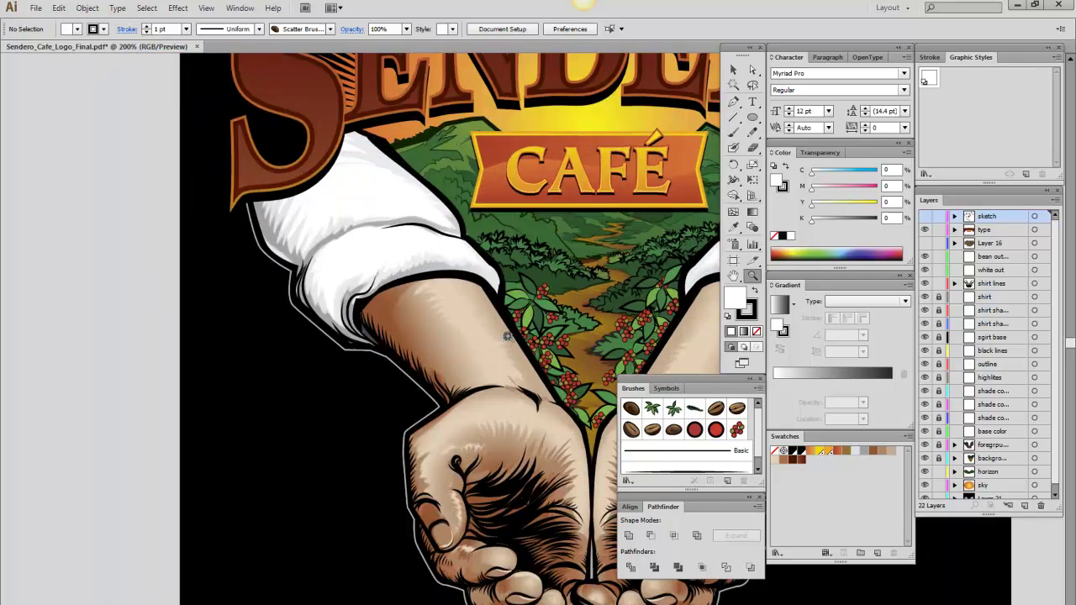
{"action": "key", "text": "space"}
{"action": "left_click_drag", "start_coordinate": [520, 340], "coordinate": [275, 242]}
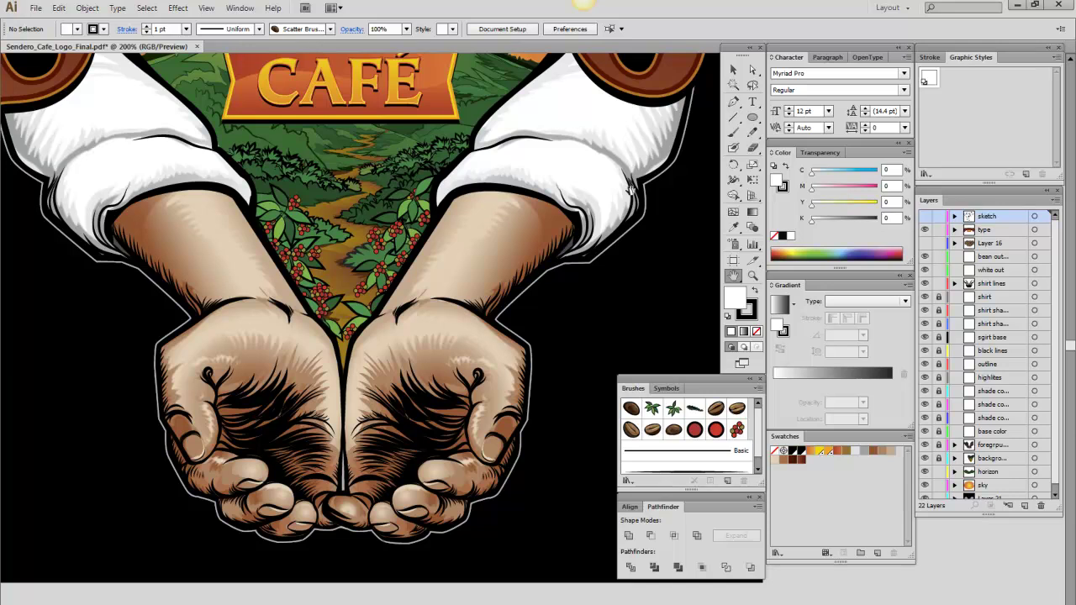
Show Layer 16's coffee beans again and expand the layer to view its individual bean objects.
{"action": "left_click", "coordinate": [925, 243]}
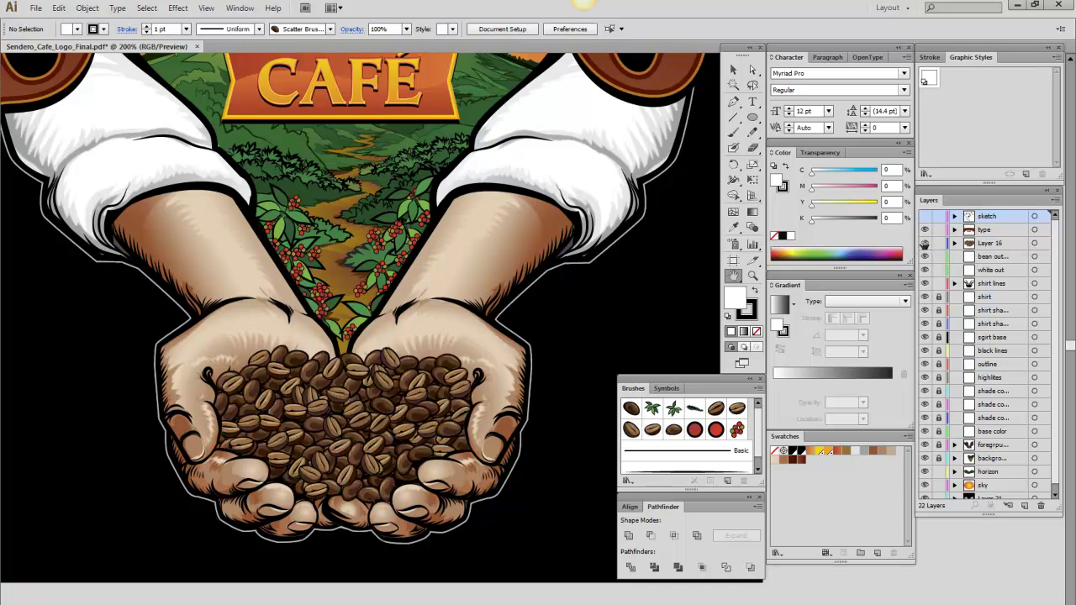
{"action": "left_click", "coordinate": [923, 243]}
{"action": "left_click", "coordinate": [924, 243]}
{"action": "left_click", "coordinate": [955, 243]}
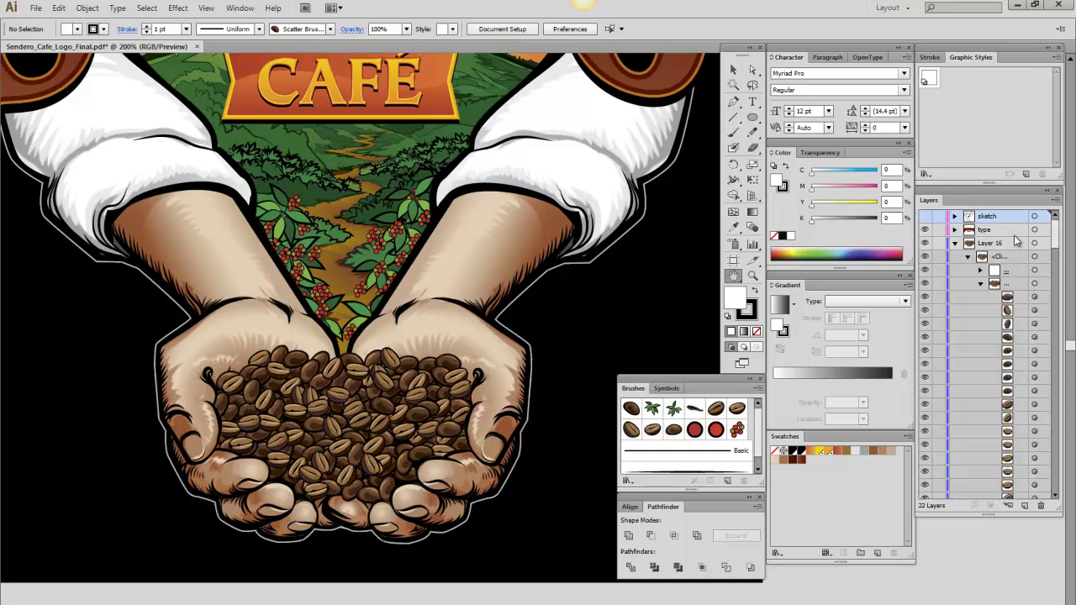
{"action": "mouse_move", "coordinate": [1055, 238]}
{"action": "left_mouse_down"}
{"action": "mouse_move", "coordinate": [1049, 346]}
{"action": "mouse_move", "coordinate": [1053, 232]}
{"action": "left_mouse_up"}
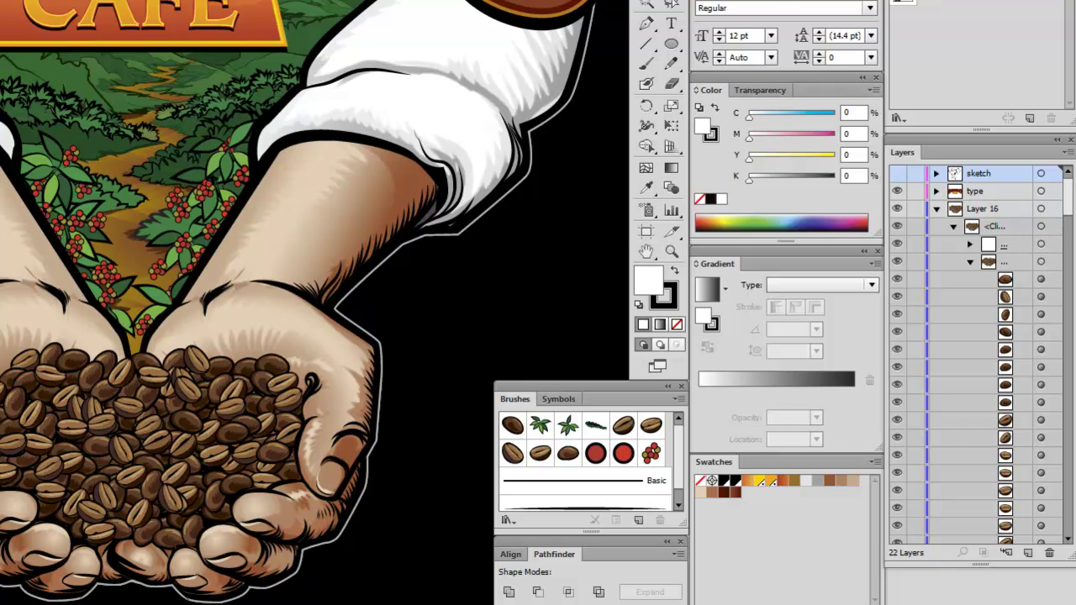
Isolate the artwork group of the arm on the right and inspect the shading shapes on its fingers, thumb and palm.
{"action": "left_click", "coordinate": [296, 532]}
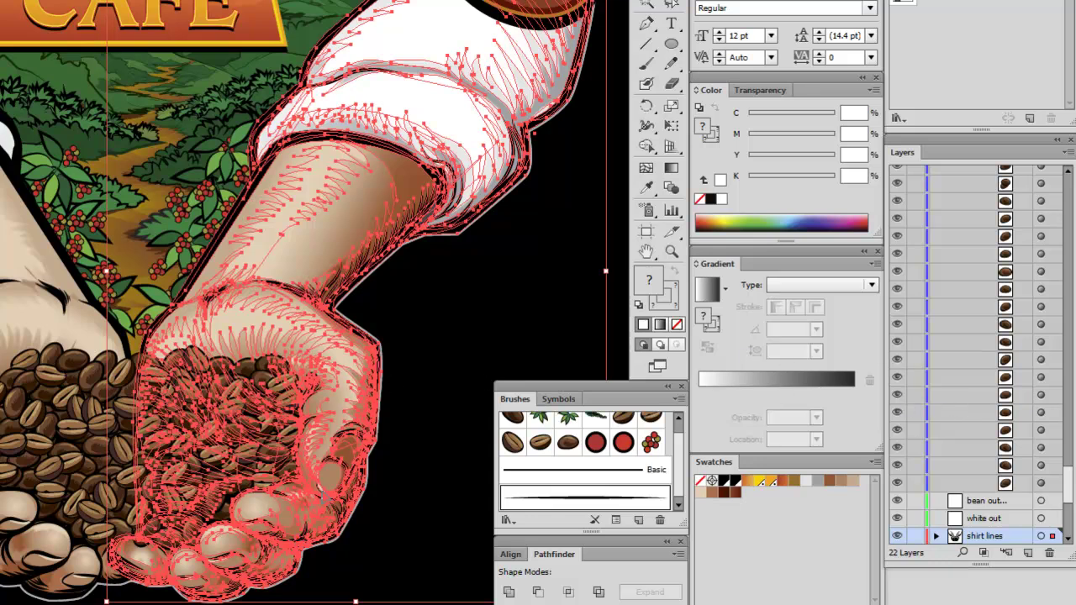
{"action": "double_click", "coordinate": [304, 513]}
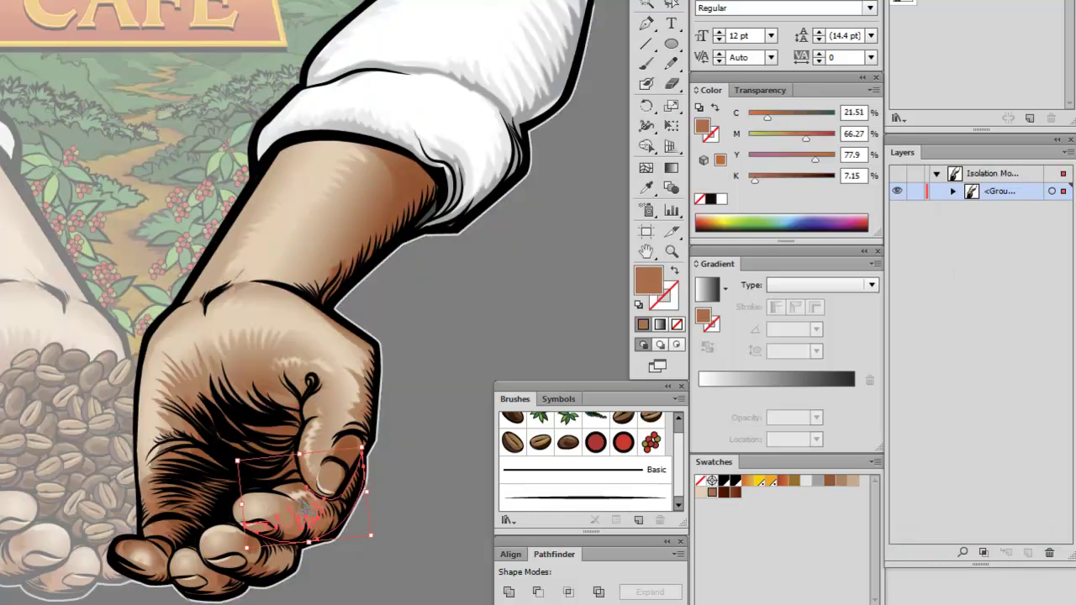
{"action": "left_click", "coordinate": [299, 502]}
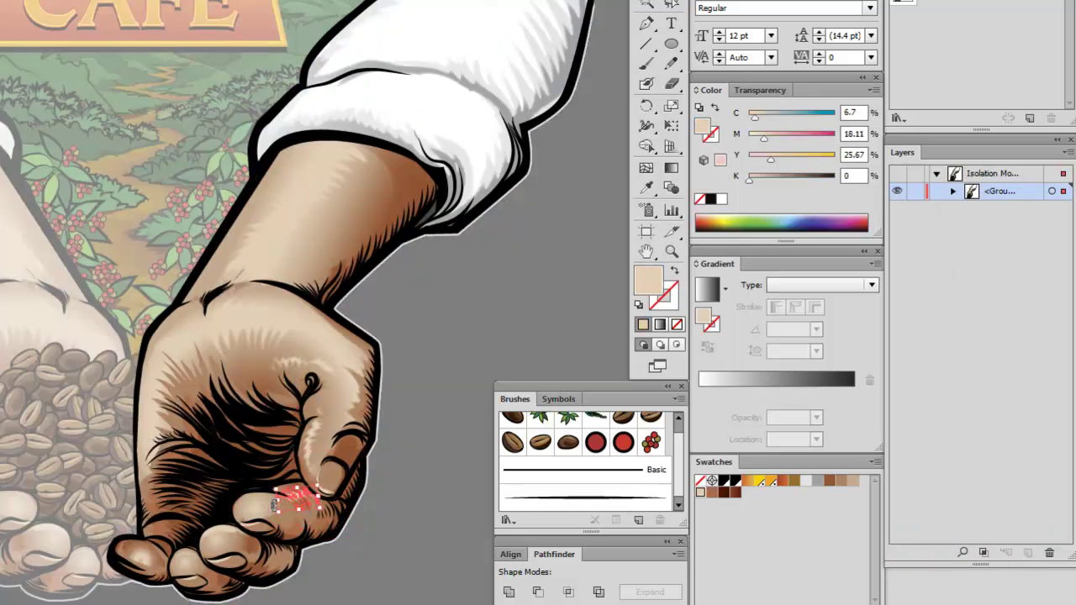
{"action": "left_click", "coordinate": [345, 450]}
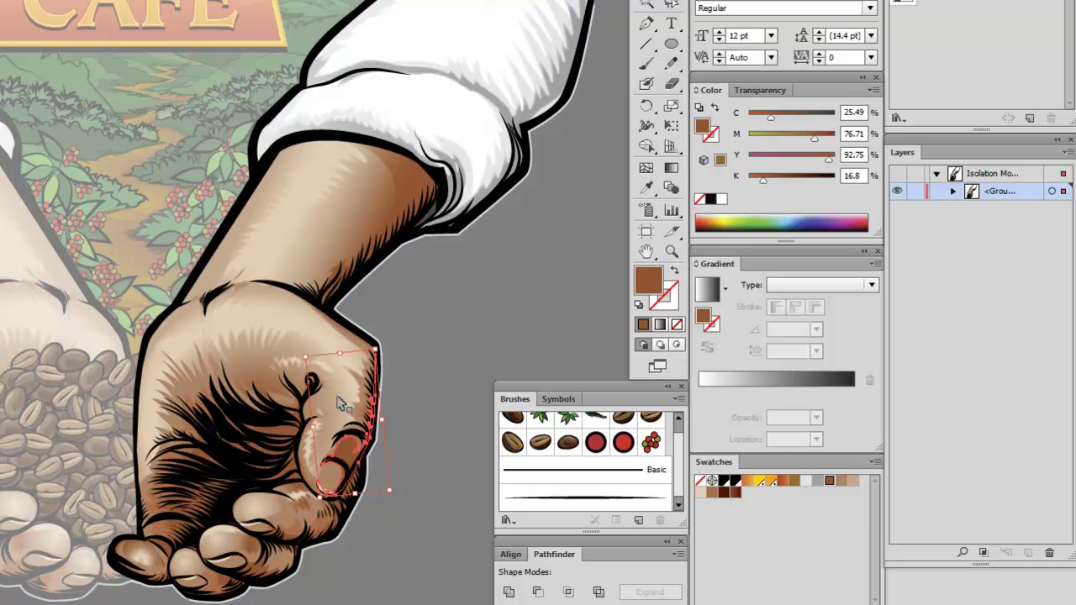
{"action": "left_click", "coordinate": [340, 405]}
{"action": "left_click", "coordinate": [239, 430]}
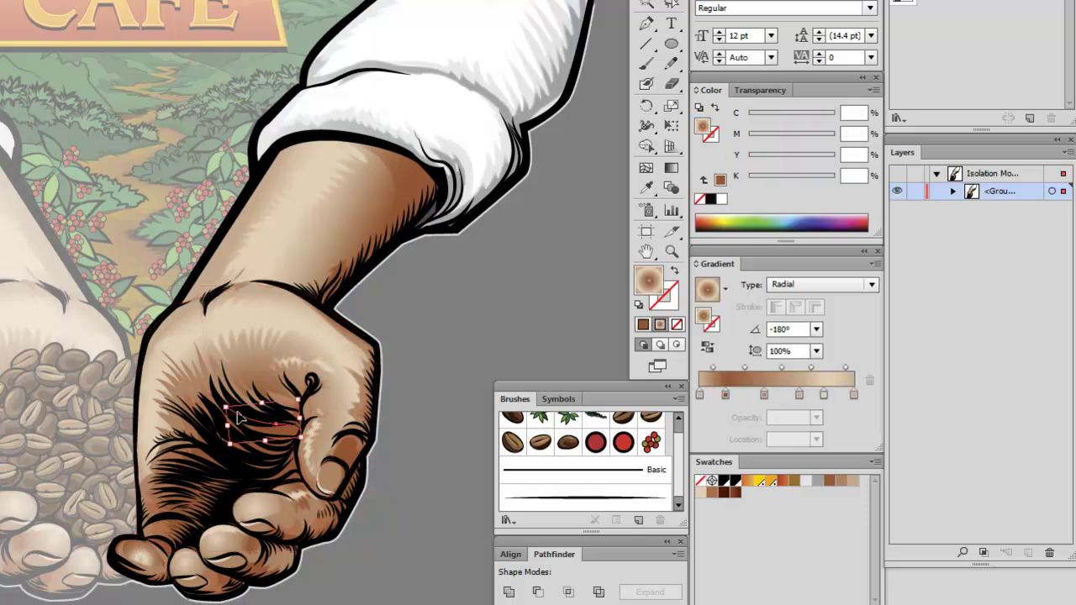
{"action": "left_click", "coordinate": [251, 329]}
Inspect the forearm hatching and the forearm and palm highlight shapes, clear the selection and leave isolation mode.
{"action": "left_click", "coordinate": [384, 236]}
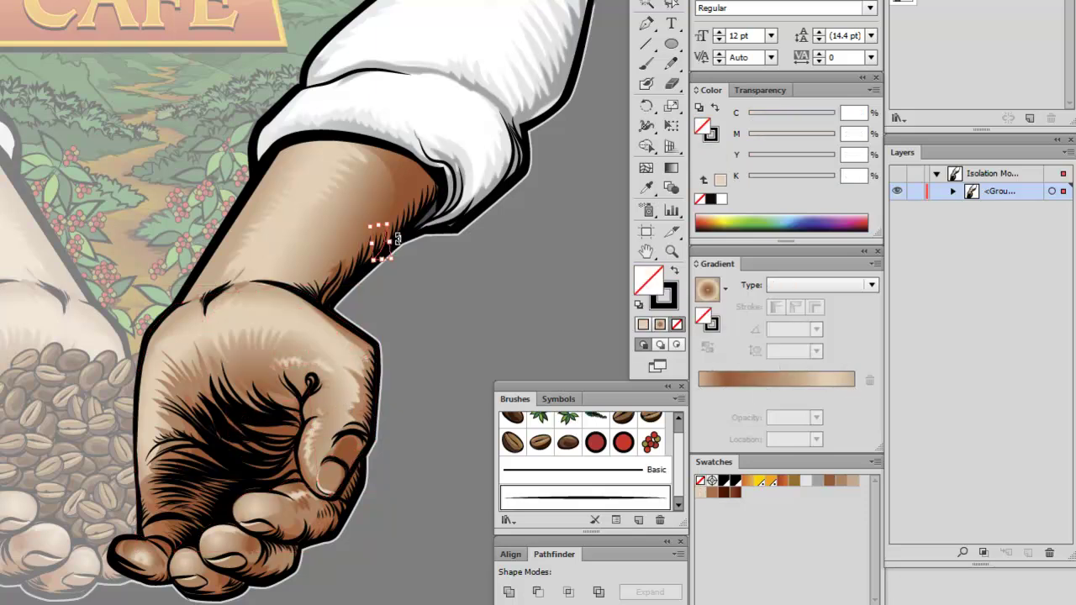
{"action": "left_click", "coordinate": [308, 203]}
{"action": "left_click", "coordinate": [304, 201]}
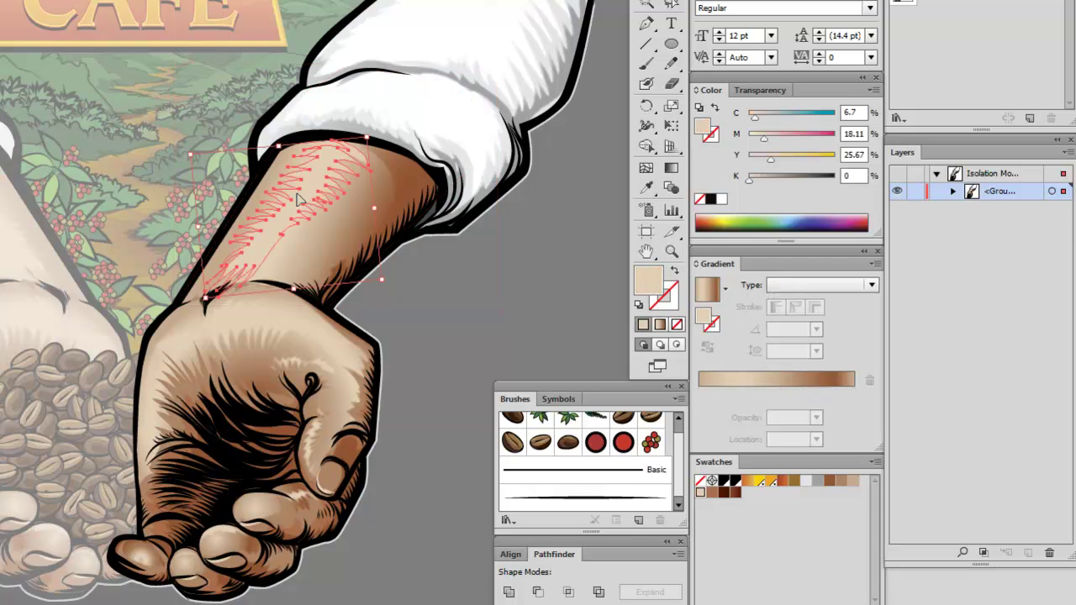
{"action": "left_click", "coordinate": [198, 338]}
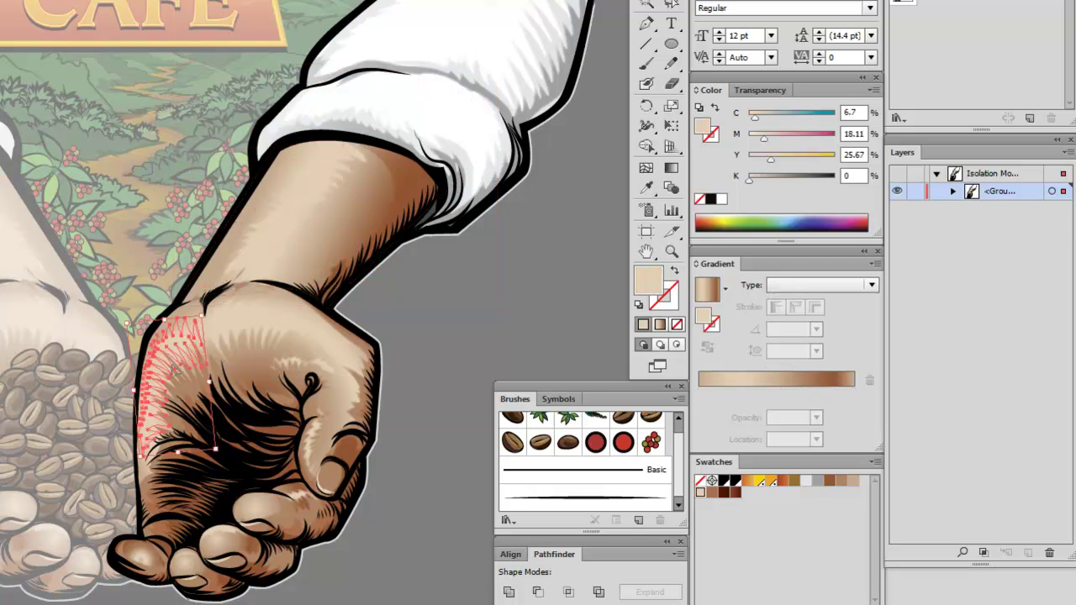
{"action": "left_click", "coordinate": [247, 332]}
{"action": "left_click", "coordinate": [147, 466]}
{"action": "left_click", "coordinate": [201, 532]}
{"action": "key", "text": "ctrl+shift+a"}
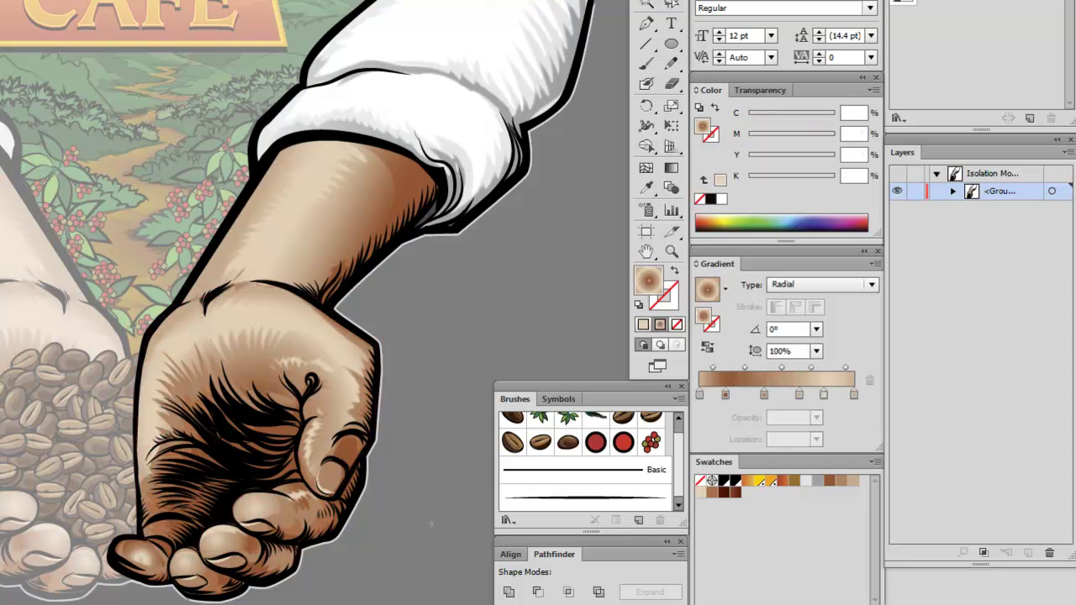
{"action": "double_click", "coordinate": [120, 480]}
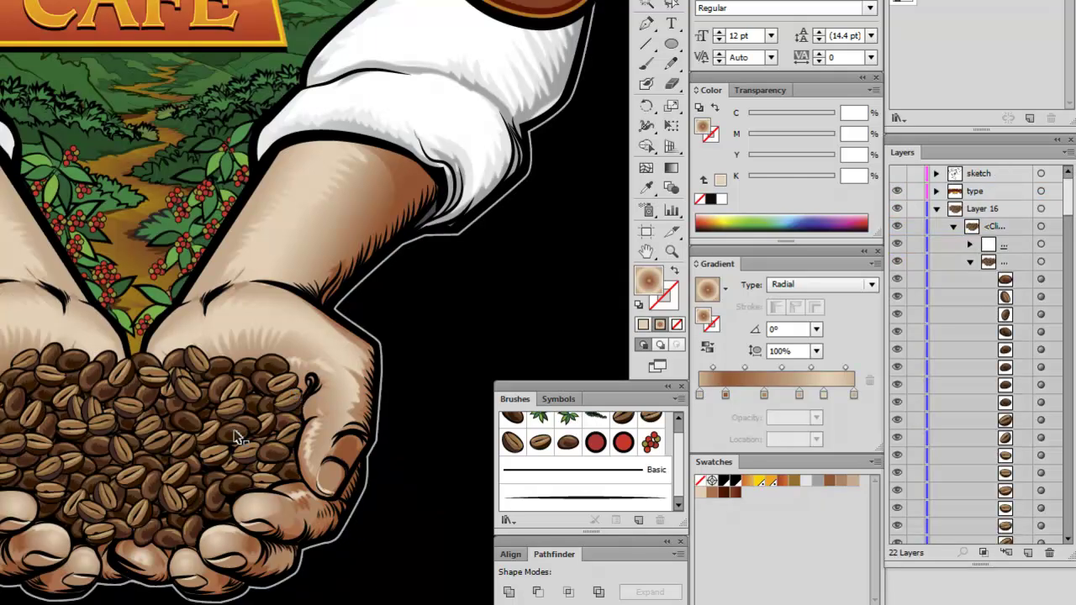
Review the options of the Scatter Brush 4 coffee bean brush and close them without changes.
{"action": "scroll", "coordinate": [672, 445], "scroll_direction": "up", "scroll_amount": 1}
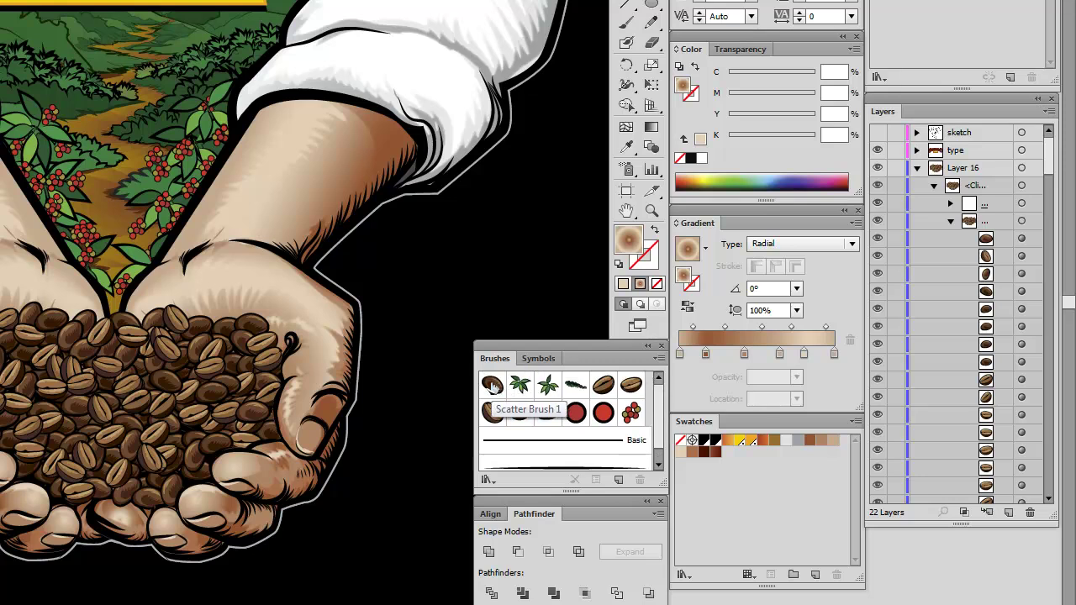
{"action": "left_click", "coordinate": [493, 412]}
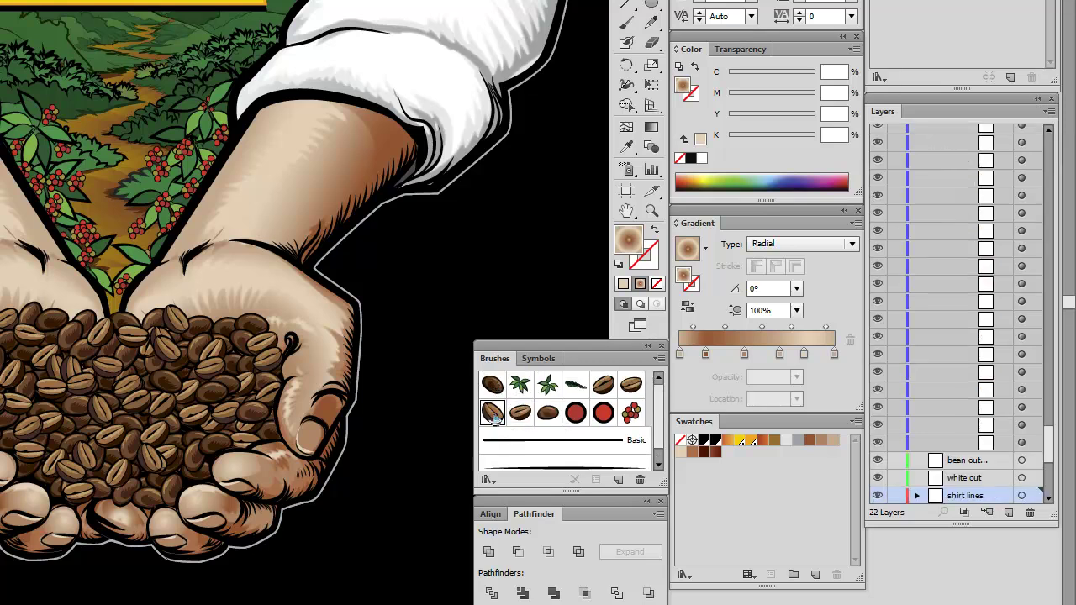
{"action": "double_click", "coordinate": [492, 412]}
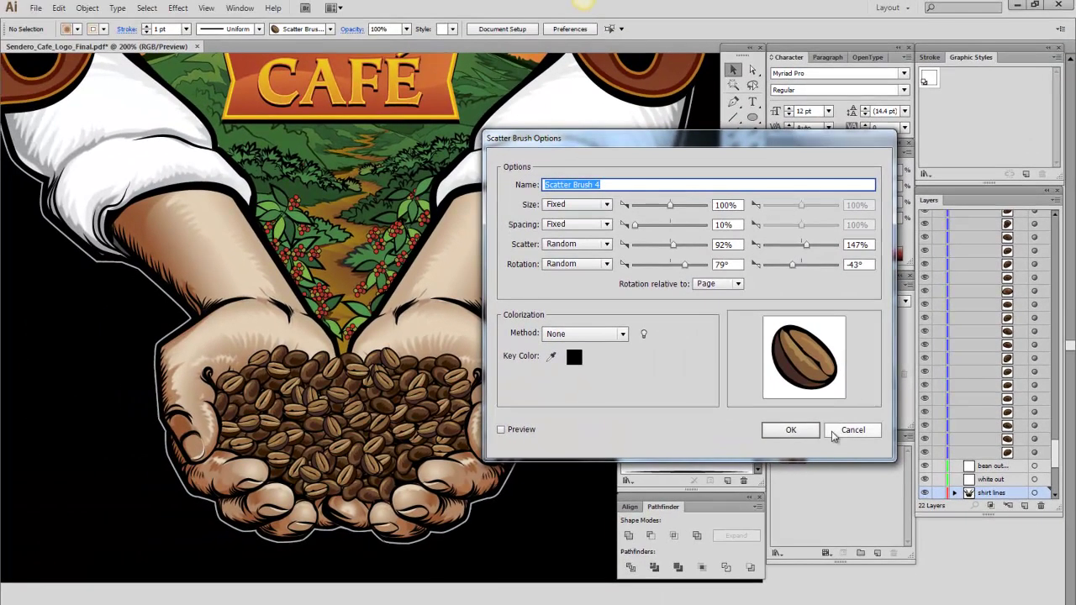
{"action": "left_click", "coordinate": [852, 430]}
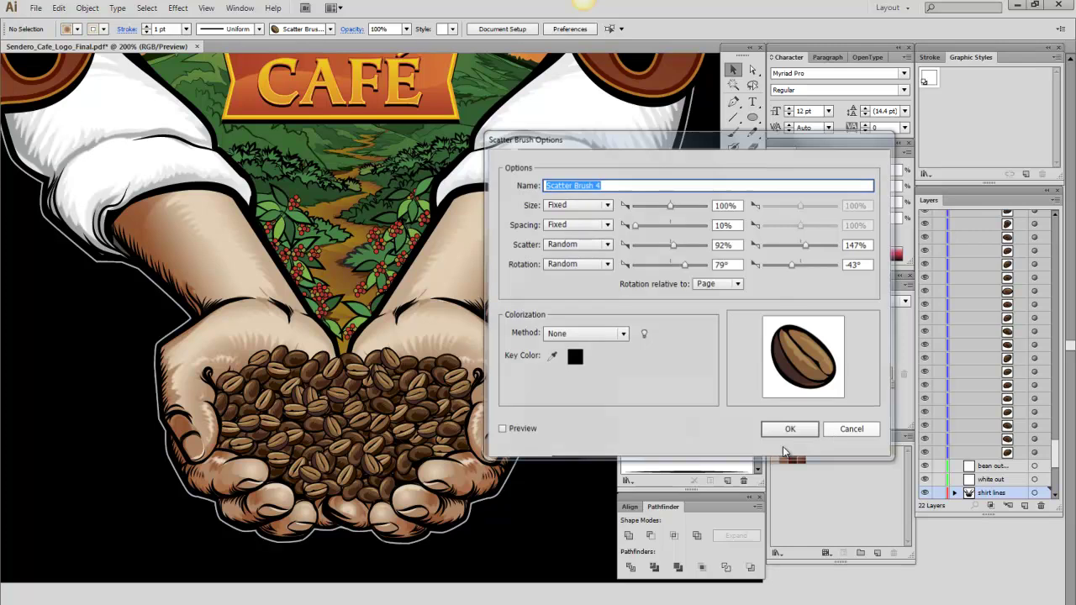
Review the options of the Scatter Brush 5 coffee bean brush and close them without changes.
{"action": "double_click", "coordinate": [653, 432]}
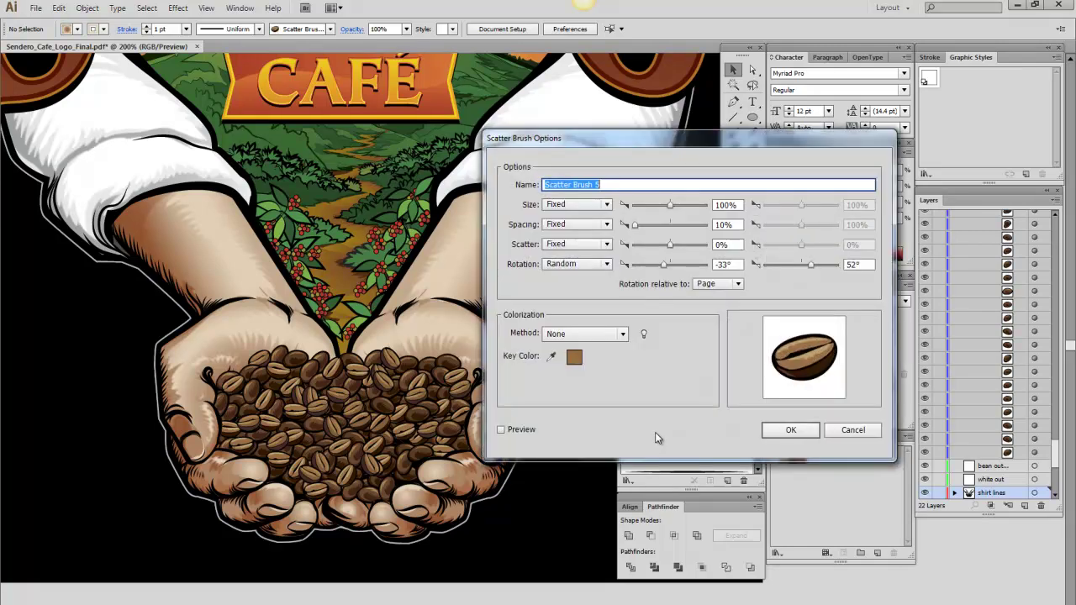
{"action": "left_click", "coordinate": [853, 429]}
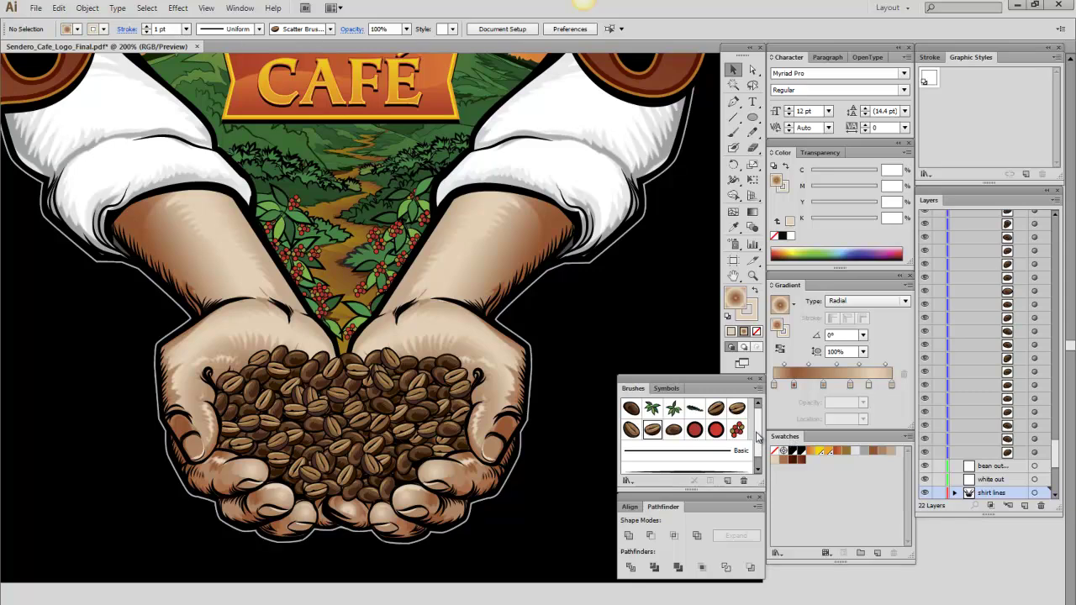
{"action": "double_click", "coordinate": [653, 432]}
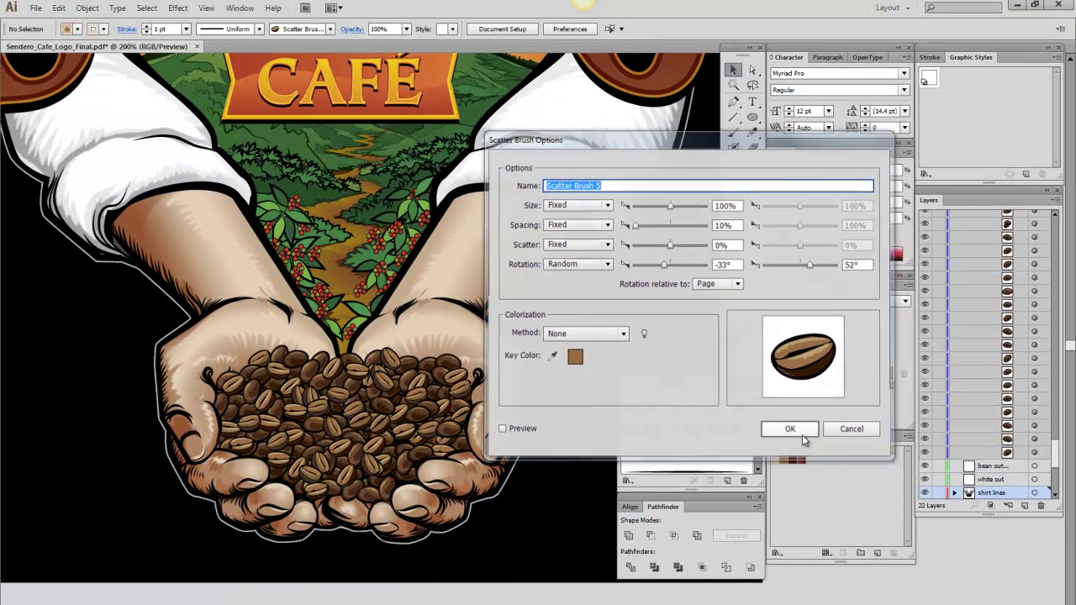
{"action": "left_click", "coordinate": [701, 479]}
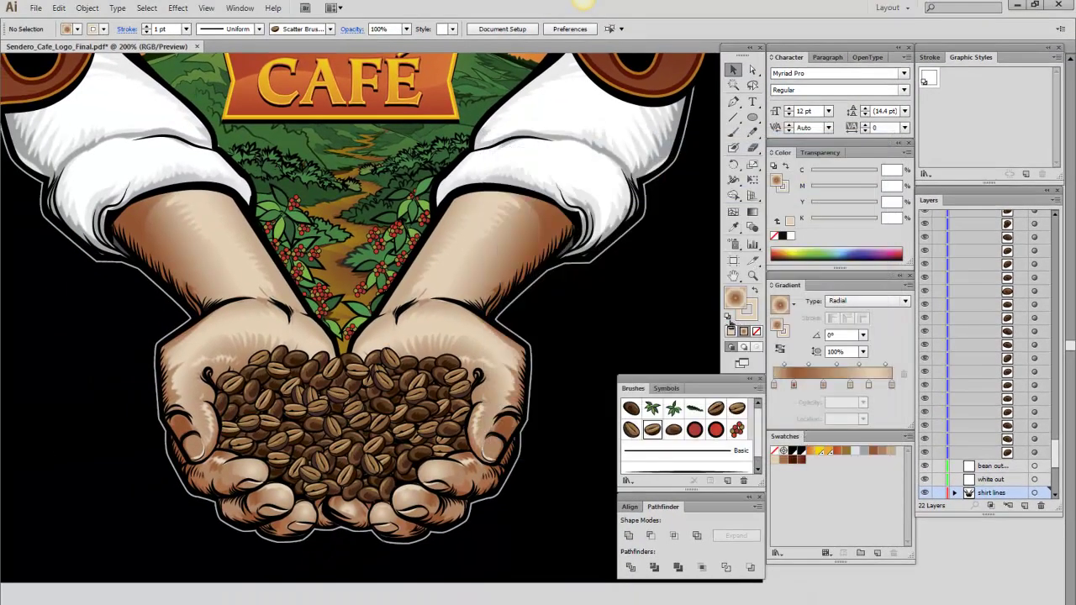
Paint a spiral of coffee beans on the blank canvas beside the artboard with the Scatter Brush 4 bean brush.
{"action": "left_click", "coordinate": [733, 278]}
{"action": "left_click_drag", "start_coordinate": [251, 337], "coordinate": [596, 300]}
{"action": "left_click_drag", "start_coordinate": [345, 307], "coordinate": [474, 330]}
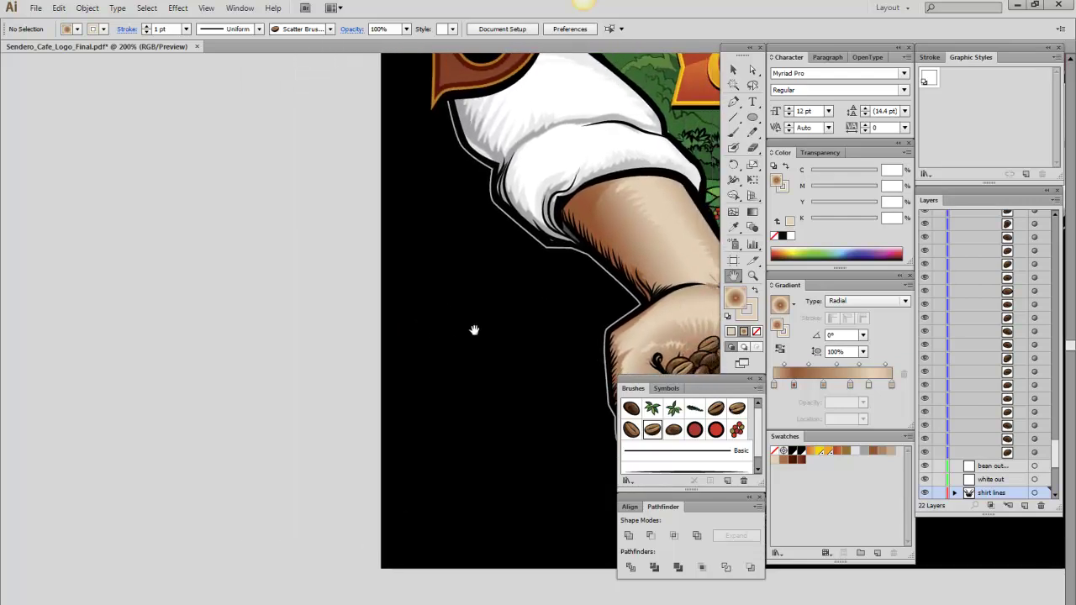
{"action": "left_click", "coordinate": [631, 429]}
{"action": "left_click", "coordinate": [732, 133]}
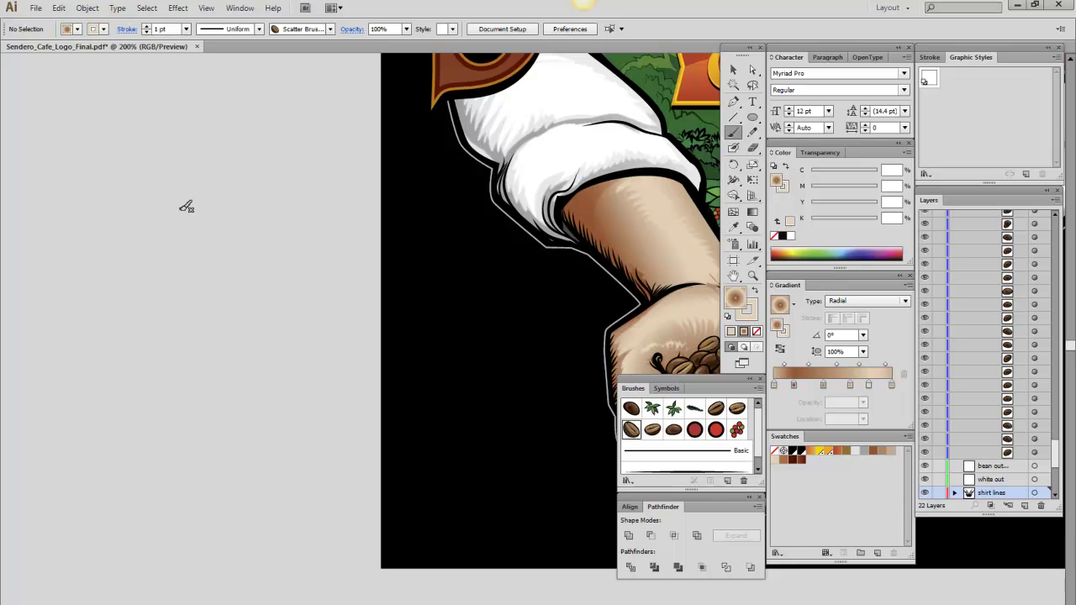
{"action": "left_click_drag", "start_coordinate": [182, 199], "coordinate": [220, 196]}
{"action": "left_click_drag", "start_coordinate": [355, 291], "coordinate": [351, 291]}
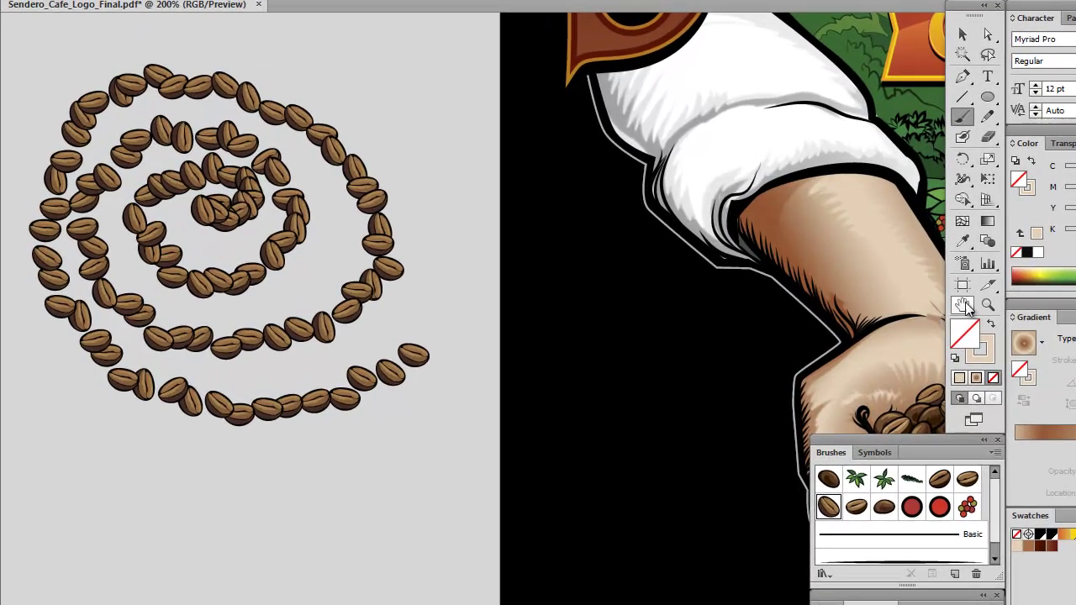
Paint separate coffee beans with very short Paintbrush strokes in the blank space beside the spiral's lower part.
{"action": "left_click", "coordinate": [963, 304]}
{"action": "left_click_drag", "start_coordinate": [418, 418], "coordinate": [542, 250]}
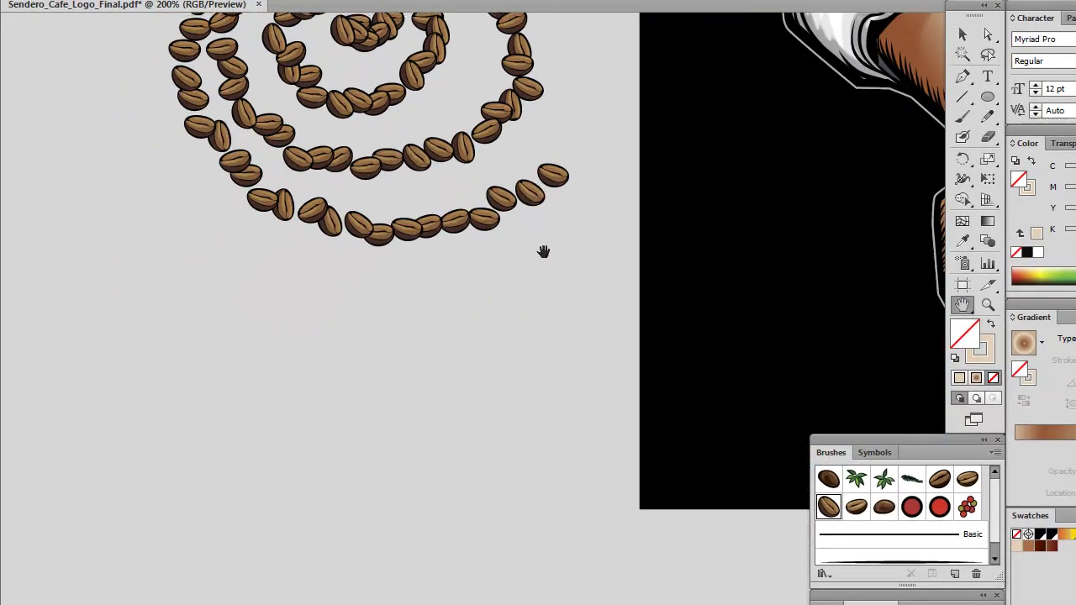
{"action": "left_click", "coordinate": [962, 116]}
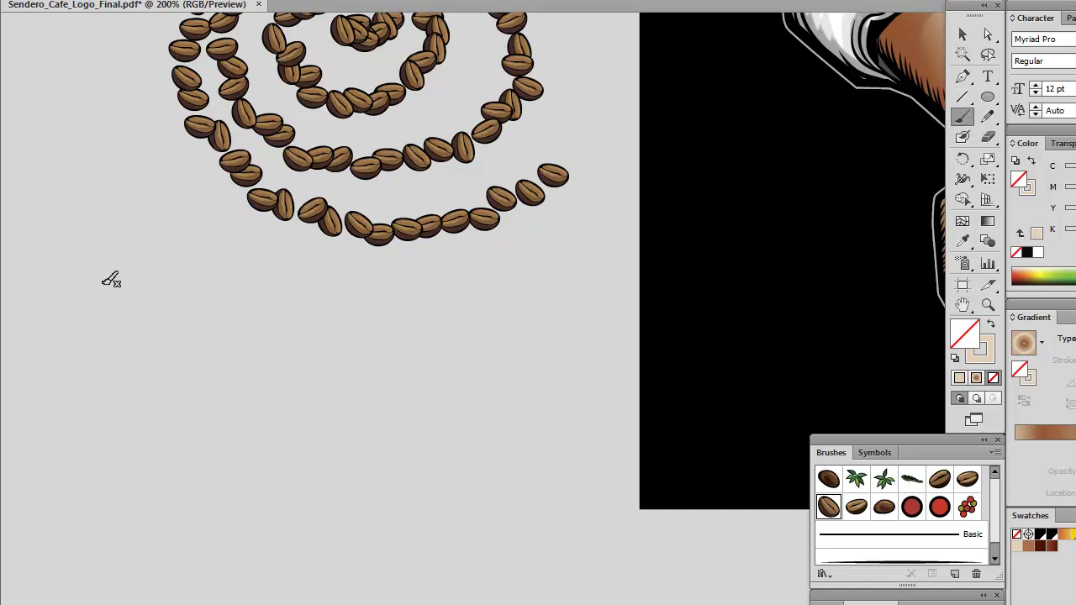
{"action": "left_click_drag", "start_coordinate": [94, 244], "coordinate": [118, 241]}
{"action": "left_click_drag", "start_coordinate": [119, 190], "coordinate": [143, 187]}
{"action": "left_click_drag", "start_coordinate": [125, 225], "coordinate": [148, 221]}
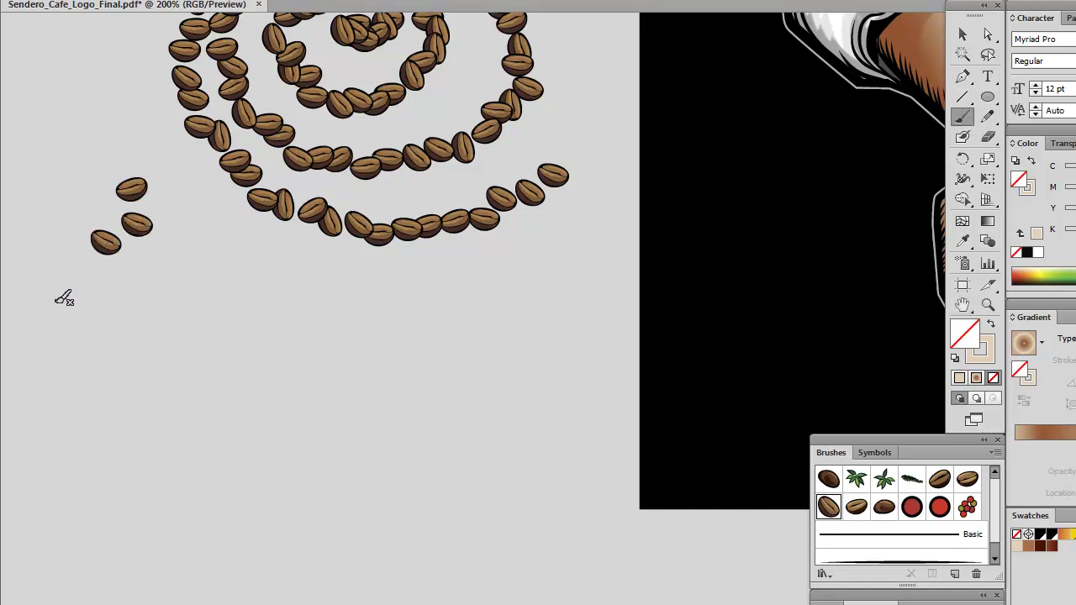
{"action": "left_click_drag", "start_coordinate": [54, 257], "coordinate": [55, 280]}
{"action": "left_click_drag", "start_coordinate": [37, 165], "coordinate": [61, 164]}
{"action": "left_click_drag", "start_coordinate": [178, 246], "coordinate": [183, 267]}
{"action": "left_click_drag", "start_coordinate": [177, 198], "coordinate": [211, 194]}
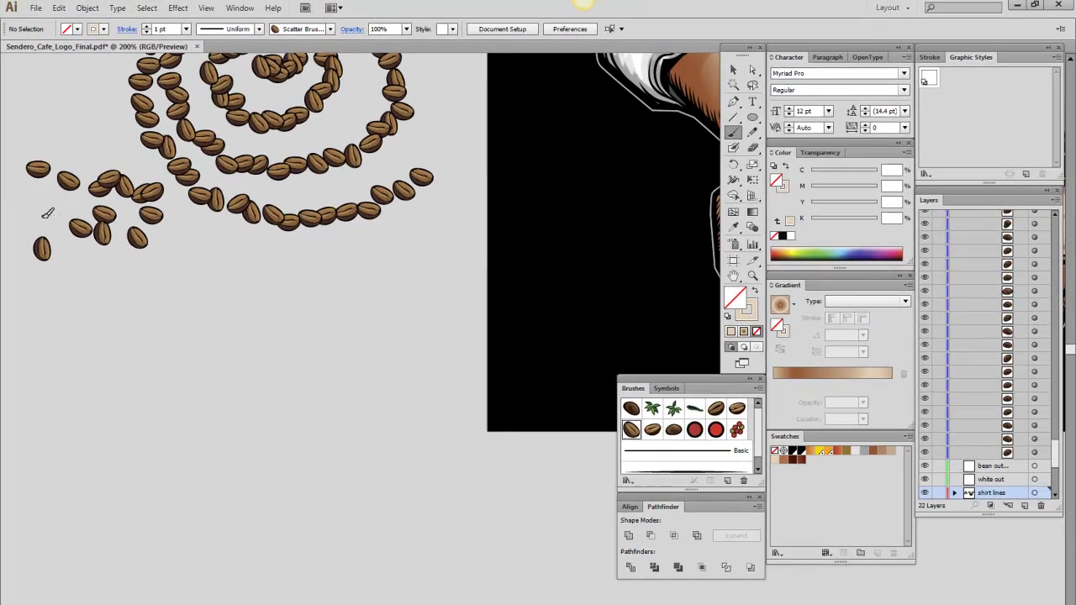
Build the loose beans into a dense overlapping pile, mixing in beans from two other coffee bean brushes, including a darker one.
{"action": "left_click_drag", "start_coordinate": [73, 238], "coordinate": [74, 260]}
{"action": "mouse_move", "coordinate": [70, 192]}
{"action": "left_mouse_down"}
{"action": "mouse_move", "coordinate": [69, 214]}
{"action": "mouse_move", "coordinate": [110, 234]}
{"action": "left_mouse_up"}
{"action": "left_click_drag", "start_coordinate": [73, 165], "coordinate": [73, 187]}
{"action": "mouse_move", "coordinate": [104, 178]}
{"action": "left_mouse_down"}
{"action": "mouse_move", "coordinate": [127, 176]}
{"action": "mouse_move", "coordinate": [141, 199]}
{"action": "left_mouse_up"}
{"action": "mouse_move", "coordinate": [111, 212]}
{"action": "left_mouse_down"}
{"action": "mouse_move", "coordinate": [131, 221]}
{"action": "mouse_move", "coordinate": [104, 235]}
{"action": "left_mouse_up"}
{"action": "mouse_move", "coordinate": [106, 202]}
{"action": "left_mouse_down"}
{"action": "mouse_move", "coordinate": [125, 227]}
{"action": "mouse_move", "coordinate": [98, 227]}
{"action": "mouse_move", "coordinate": [97, 206]}
{"action": "mouse_move", "coordinate": [44, 217]}
{"action": "mouse_move", "coordinate": [28, 206]}
{"action": "mouse_move", "coordinate": [70, 229]}
{"action": "mouse_move", "coordinate": [85, 195]}
{"action": "mouse_move", "coordinate": [118, 202]}
{"action": "mouse_move", "coordinate": [71, 160]}
{"action": "mouse_move", "coordinate": [52, 161]}
{"action": "mouse_move", "coordinate": [44, 202]}
{"action": "mouse_move", "coordinate": [127, 242]}
{"action": "mouse_move", "coordinate": [135, 217]}
{"action": "mouse_move", "coordinate": [148, 211]}
{"action": "mouse_move", "coordinate": [159, 223]}
{"action": "mouse_move", "coordinate": [121, 156]}
{"action": "mouse_move", "coordinate": [115, 204]}
{"action": "mouse_move", "coordinate": [84, 212]}
{"action": "left_mouse_up"}
{"action": "left_click", "coordinate": [715, 408]}
{"action": "left_click", "coordinate": [673, 429]}
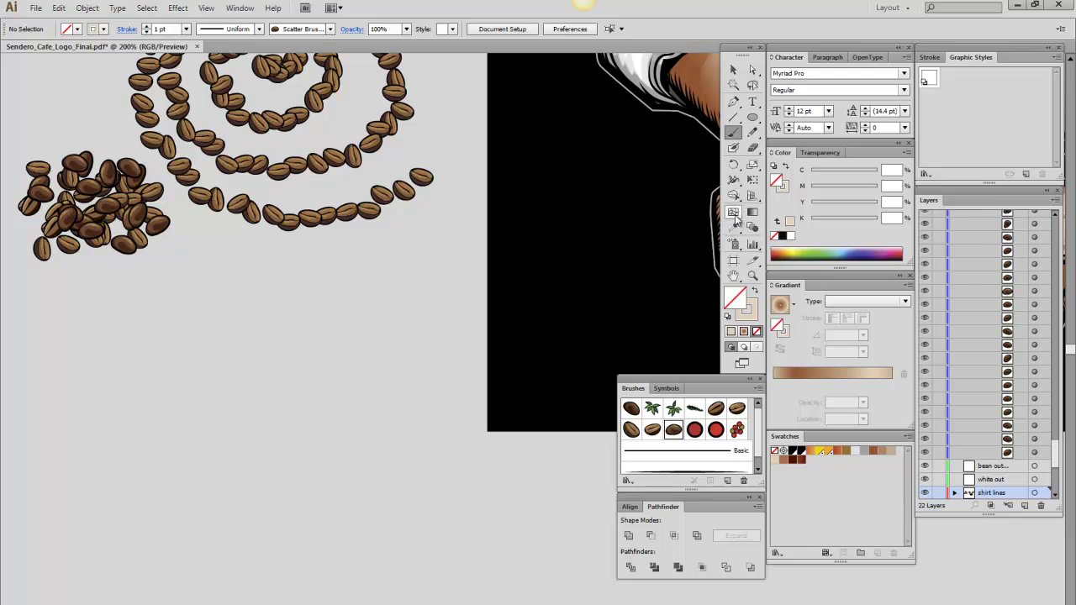
Paint large freehand letters with a light coffee bean brush in the blank space beneath the spiral, running onto the artboard.
{"action": "left_click", "coordinate": [631, 429]}
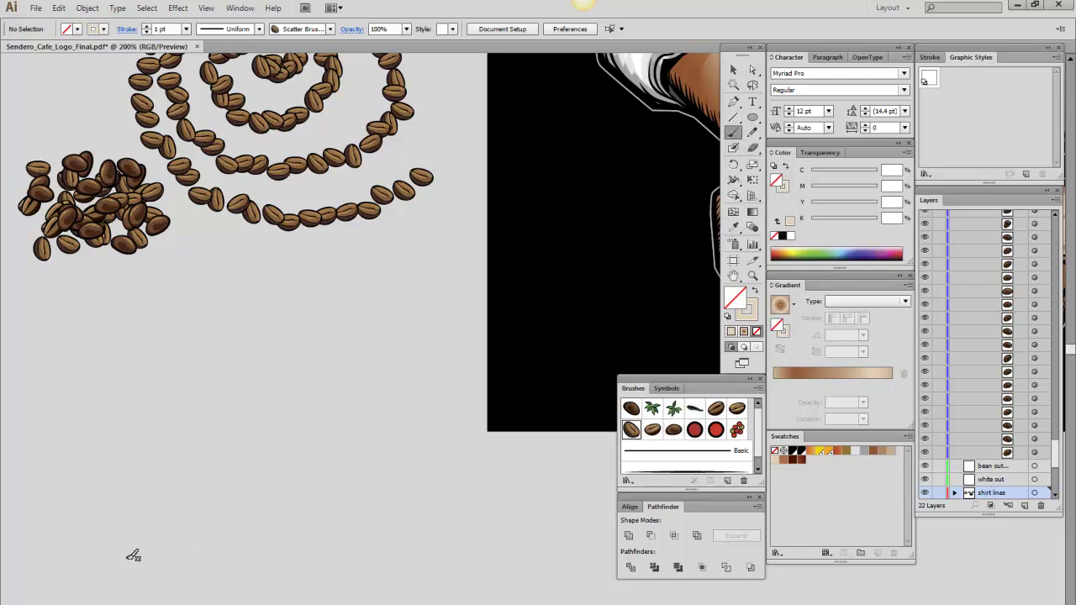
{"action": "left_click_drag", "start_coordinate": [127, 419], "coordinate": [210, 531]}
{"action": "mouse_move", "coordinate": [206, 391]}
{"action": "left_mouse_down"}
{"action": "mouse_move", "coordinate": [214, 511]}
{"action": "mouse_move", "coordinate": [265, 486]}
{"action": "left_mouse_up"}
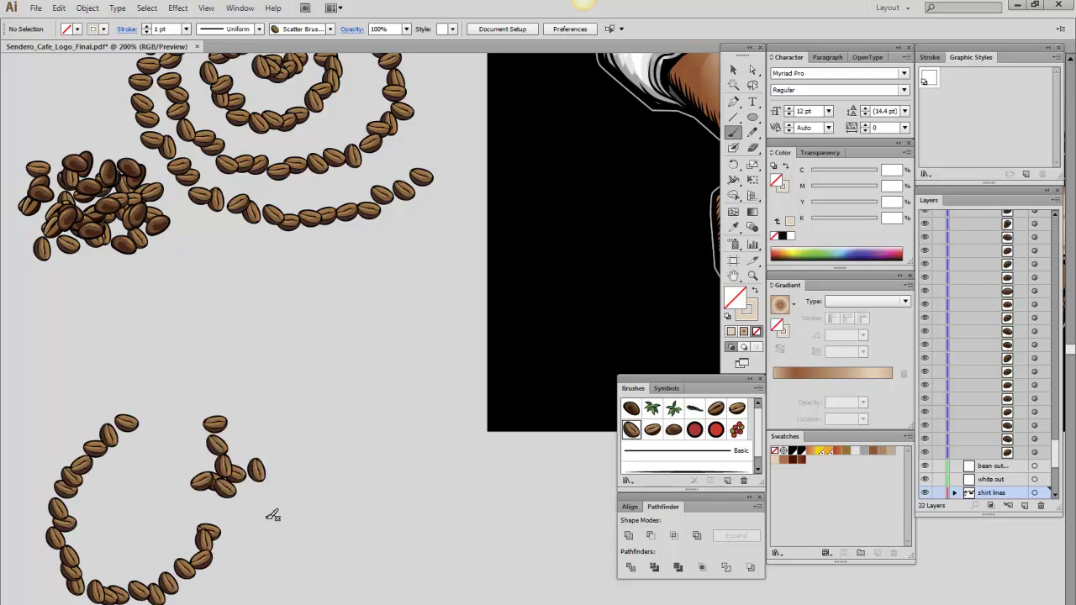
{"action": "mouse_move", "coordinate": [292, 531]}
{"action": "left_mouse_down"}
{"action": "mouse_move", "coordinate": [315, 326]}
{"action": "mouse_move", "coordinate": [400, 530]}
{"action": "mouse_move", "coordinate": [467, 579]}
{"action": "left_mouse_up"}
{"action": "left_click_drag", "start_coordinate": [287, 403], "coordinate": [433, 400]}
{"action": "left_click_drag", "start_coordinate": [424, 251], "coordinate": [528, 357]}
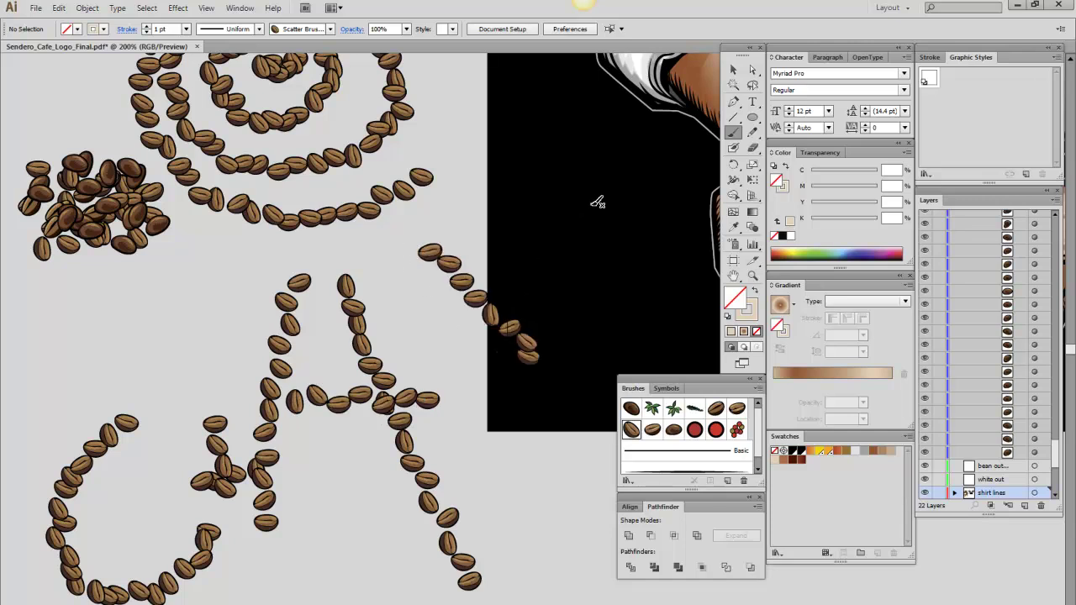
{"action": "left_click_drag", "start_coordinate": [603, 519], "coordinate": [622, 580]}
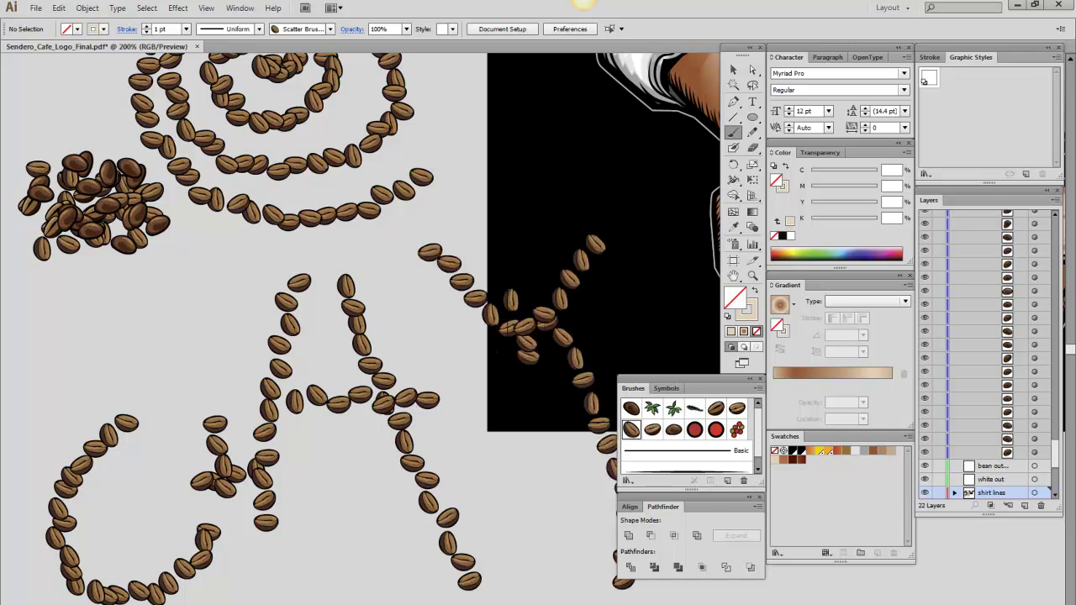
Undo all the light coffee bean lettering strokes beneath the spiral.
{"action": "key", "text": "ctrl+z"}
{"action": "key", "text": "ctrl+z"}
{"action": "key", "text": "ctrl+z"}
{"action": "key", "text": "ctrl+z"}
{"action": "key", "text": "ctrl+z"}
{"action": "key", "text": "ctrl+z"}
{"action": "key", "text": "ctrl+z"}
{"action": "key", "text": "ctrl+z"}
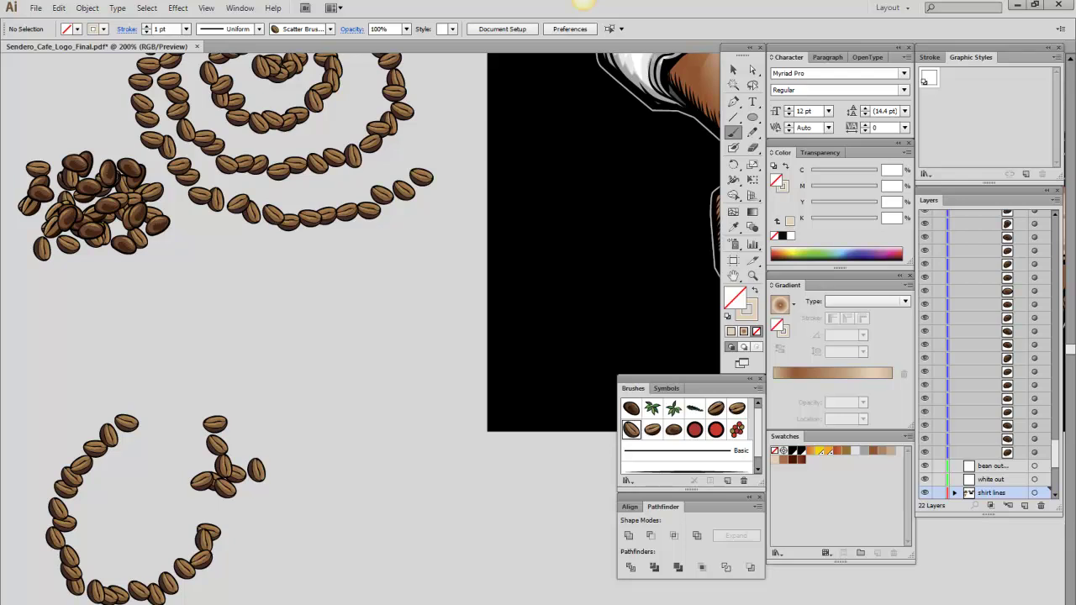
Paint smaller-looking freehand letters at 150% zoom with the dark coffee bean brush, finishing with a flourish stroke underneath.
{"action": "left_click", "coordinate": [752, 275]}
{"action": "left_click", "coordinate": [437, 366], "text": "alt"}
{"action": "left_click", "coordinate": [733, 275]}
{"action": "left_click_drag", "start_coordinate": [522, 325], "coordinate": [385, 219]}
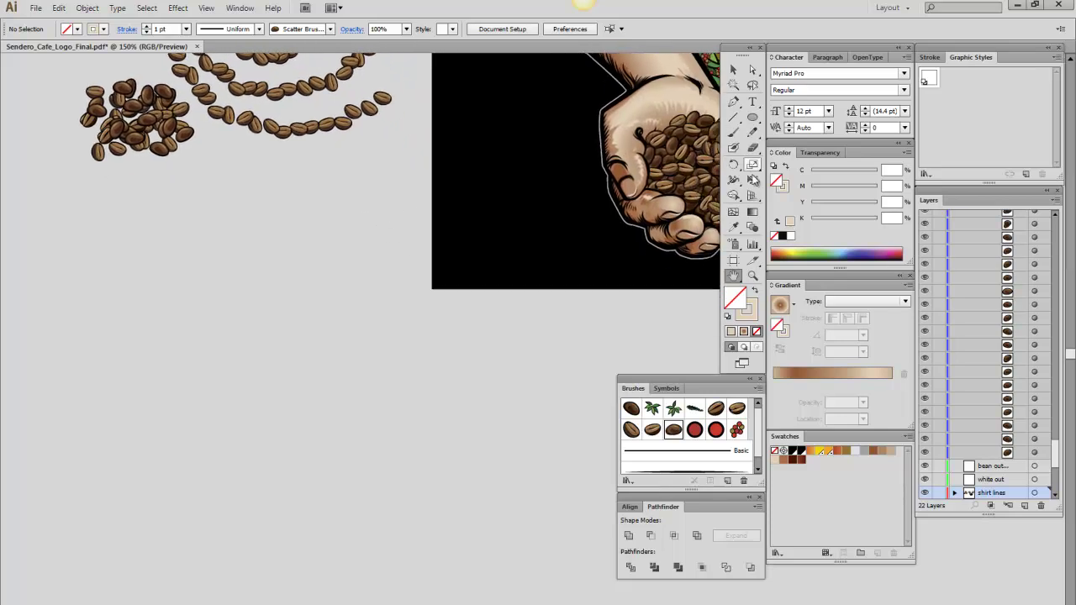
{"action": "left_click", "coordinate": [732, 132]}
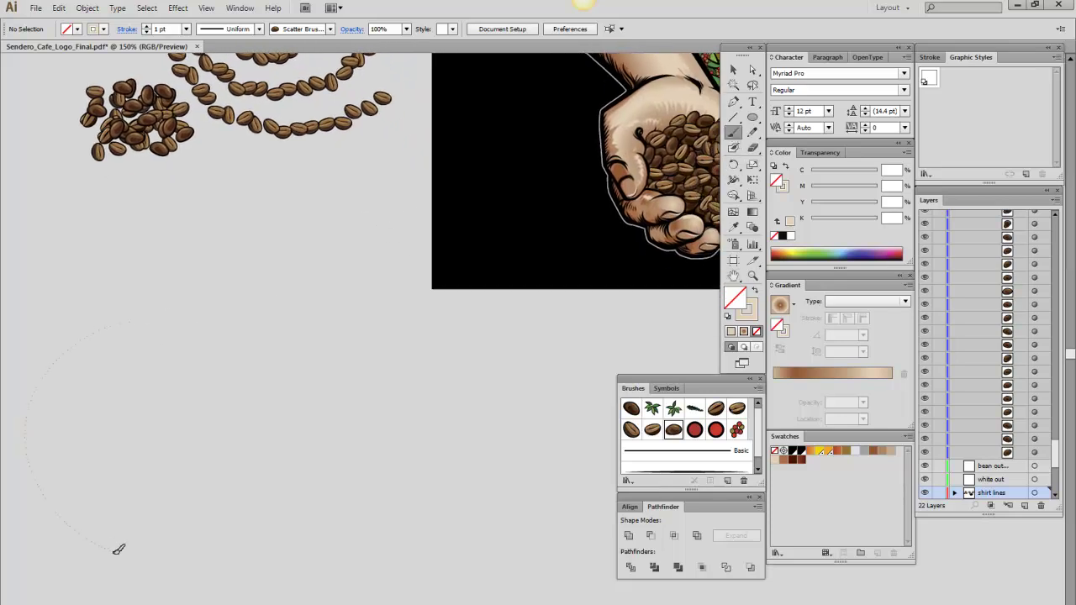
{"action": "left_click_drag", "start_coordinate": [115, 551], "coordinate": [291, 467]}
{"action": "mouse_move", "coordinate": [217, 318]}
{"action": "left_mouse_down"}
{"action": "mouse_move", "coordinate": [231, 464]}
{"action": "mouse_move", "coordinate": [331, 423]}
{"action": "left_mouse_up"}
{"action": "mouse_move", "coordinate": [355, 504]}
{"action": "left_mouse_down"}
{"action": "mouse_move", "coordinate": [379, 245]}
{"action": "mouse_move", "coordinate": [467, 513]}
{"action": "left_mouse_up"}
{"action": "left_click_drag", "start_coordinate": [370, 367], "coordinate": [436, 369]}
{"action": "left_click_drag", "start_coordinate": [420, 243], "coordinate": [531, 370]}
{"action": "left_click_drag", "start_coordinate": [591, 241], "coordinate": [521, 363]}
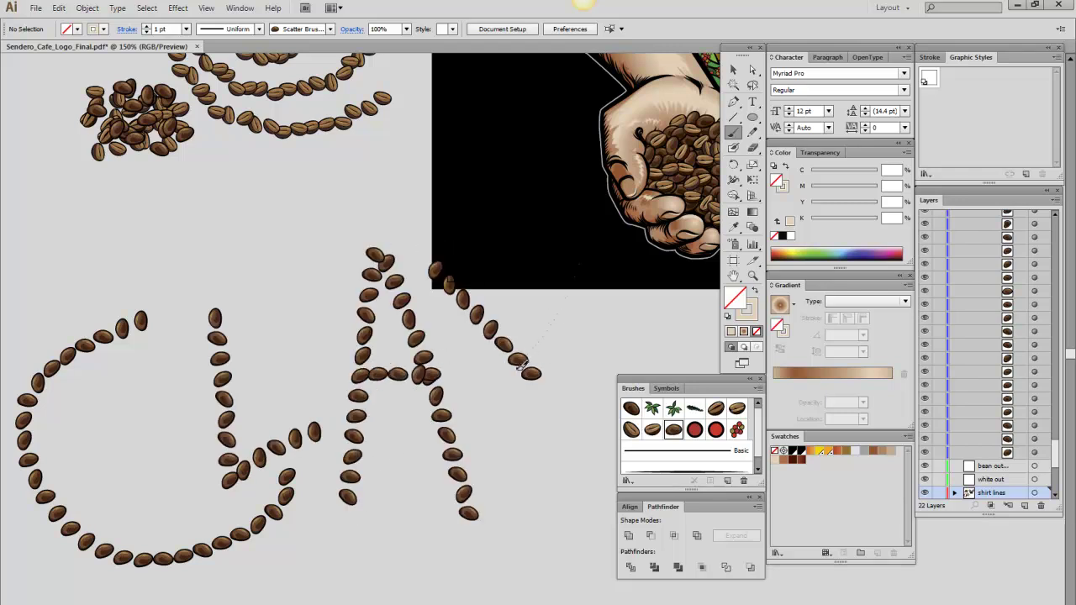
{"action": "left_click_drag", "start_coordinate": [574, 464], "coordinate": [592, 550]}
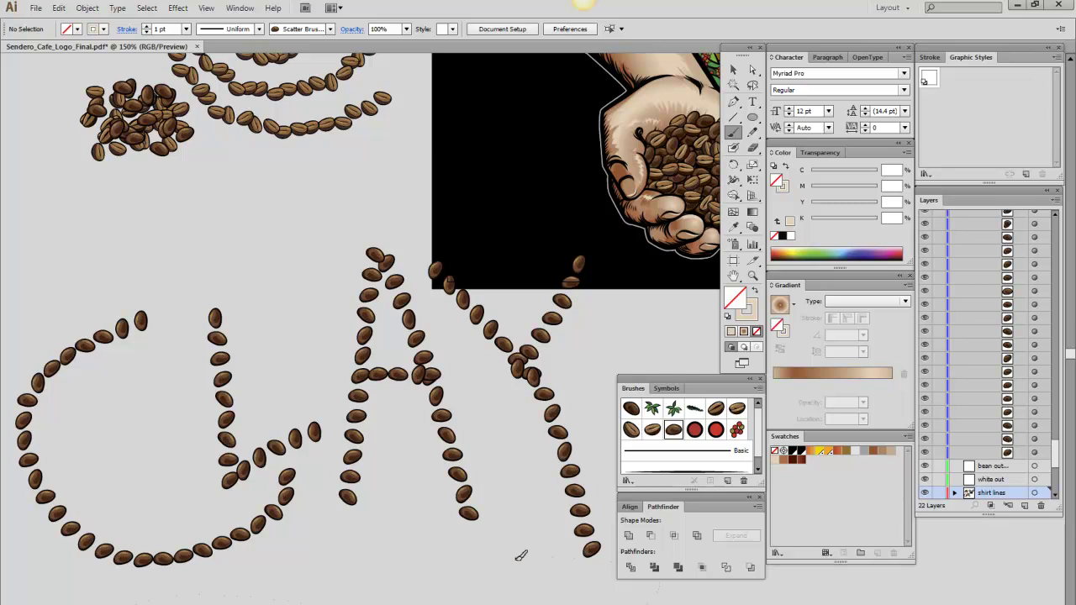
{"action": "left_click_drag", "start_coordinate": [521, 555], "coordinate": [495, 562]}
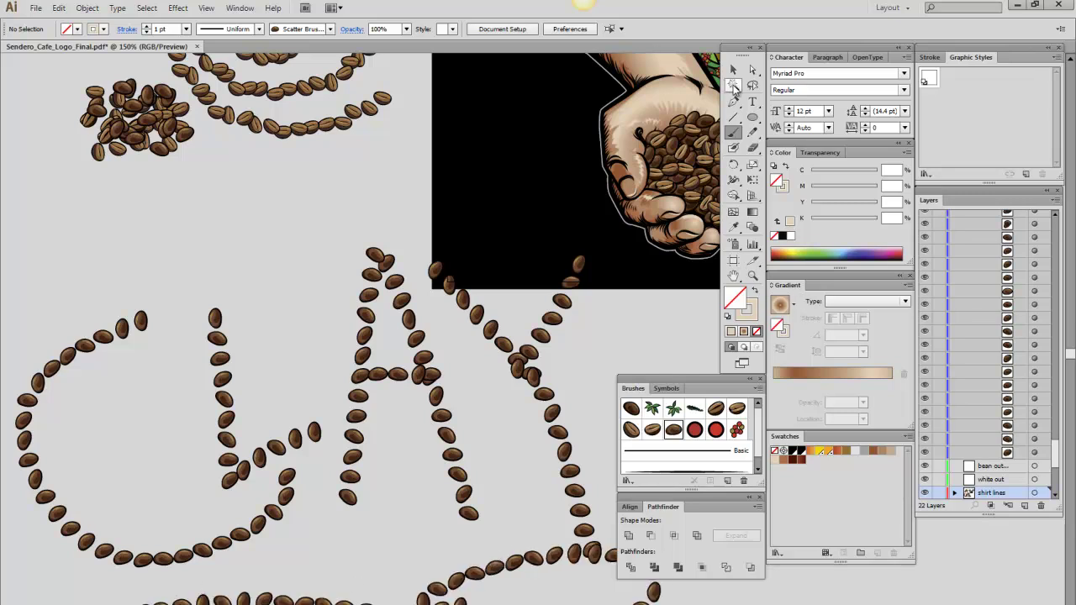
Try light bean, dark bean and red berry brushes on the curved stroke of the first letter and settle on the green leaf brush.
{"action": "key", "text": "v"}
{"action": "left_click", "coordinate": [248, 532]}
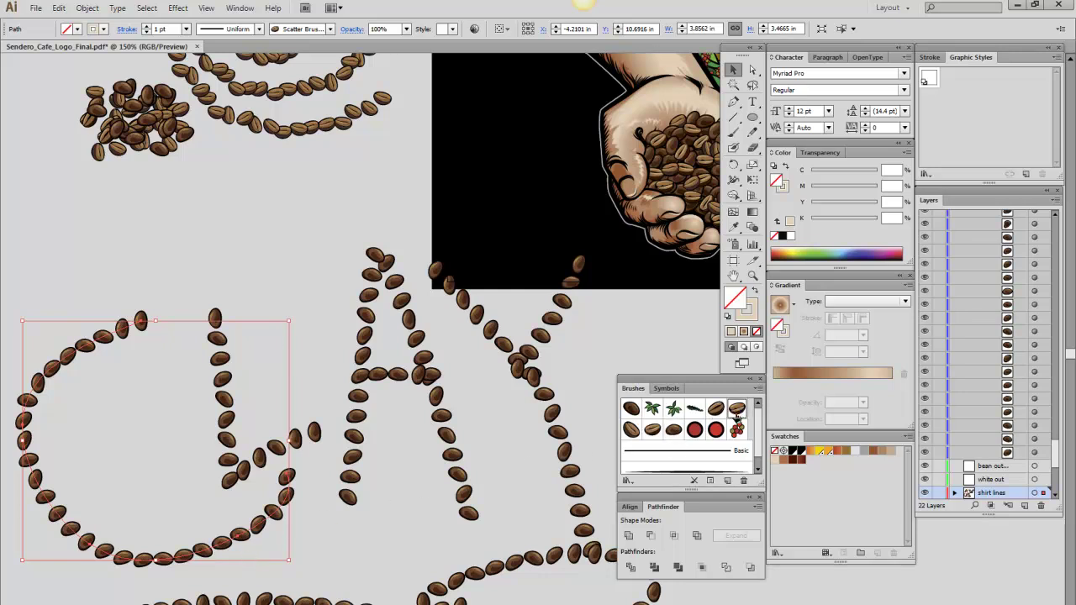
{"action": "left_click", "coordinate": [736, 412]}
{"action": "left_click", "coordinate": [631, 410]}
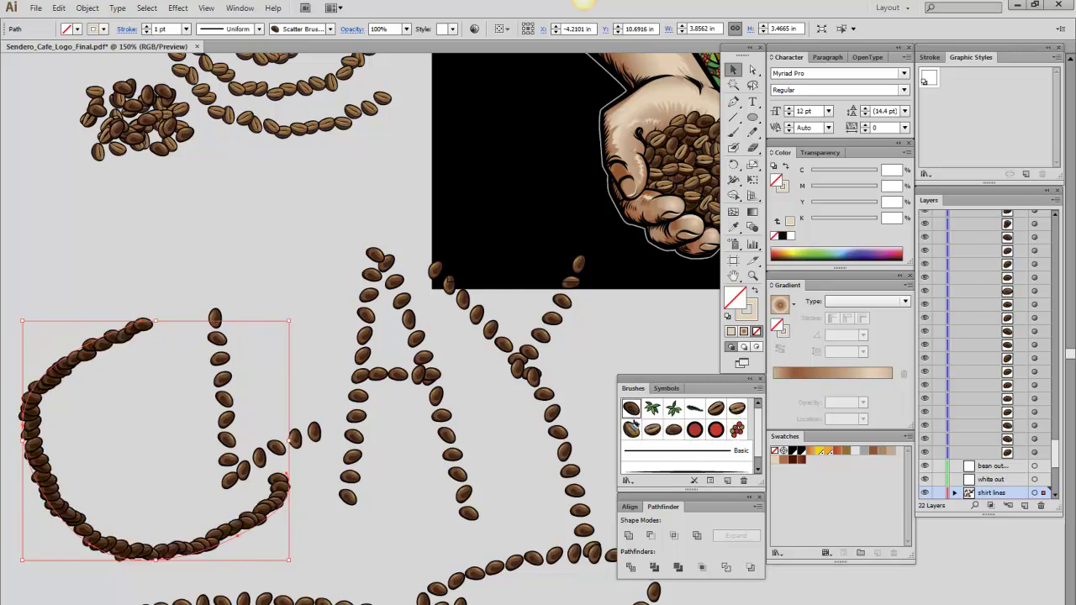
{"action": "left_click", "coordinate": [674, 431]}
{"action": "left_click", "coordinate": [735, 430]}
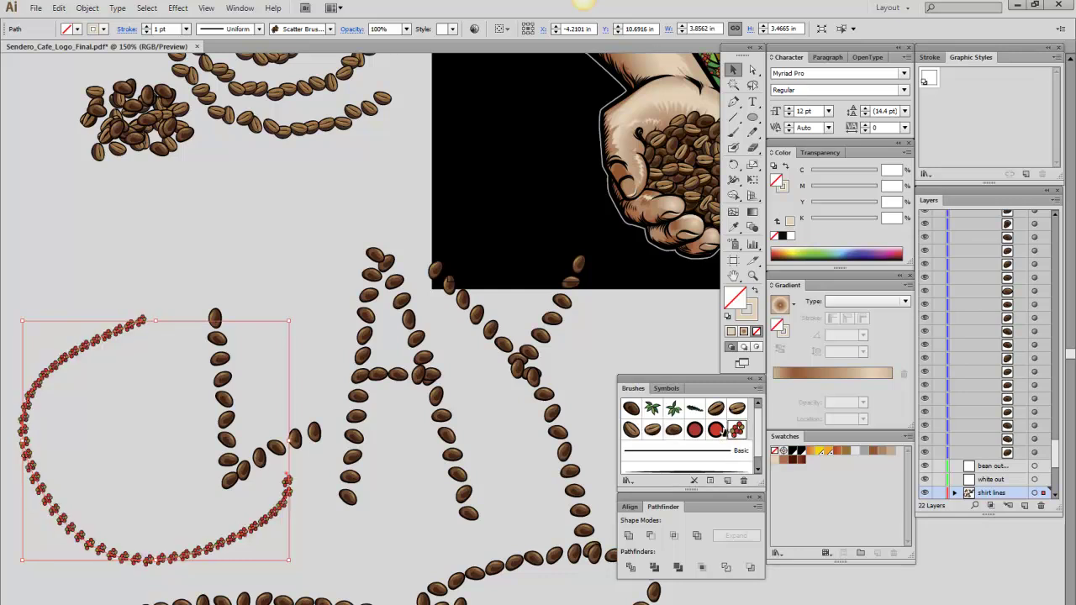
{"action": "left_click", "coordinate": [674, 411]}
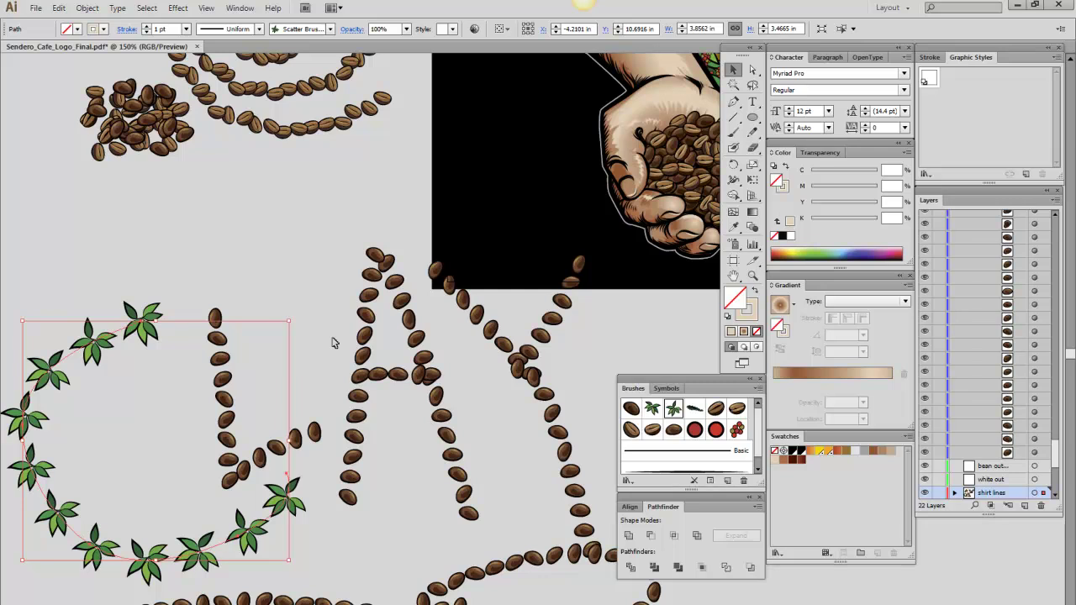
Draw a 1.5 in circle in the blank space beyond the artboard's right edge.
{"action": "left_click", "coordinate": [733, 274]}
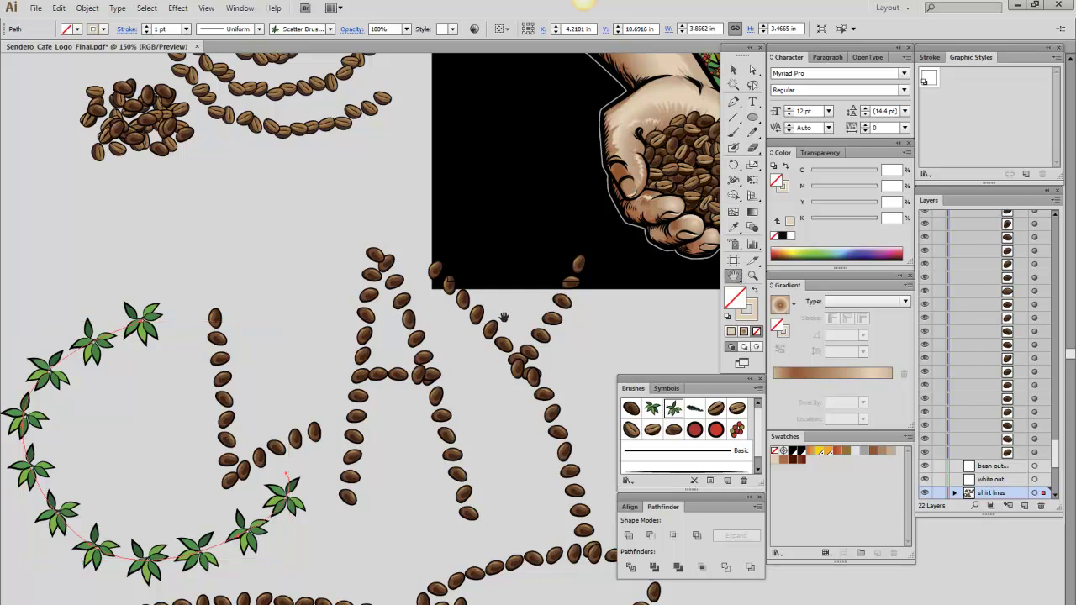
{"action": "left_click_drag", "start_coordinate": [502, 316], "coordinate": [367, 510]}
{"action": "left_click_drag", "start_coordinate": [367, 468], "coordinate": [257, 427]}
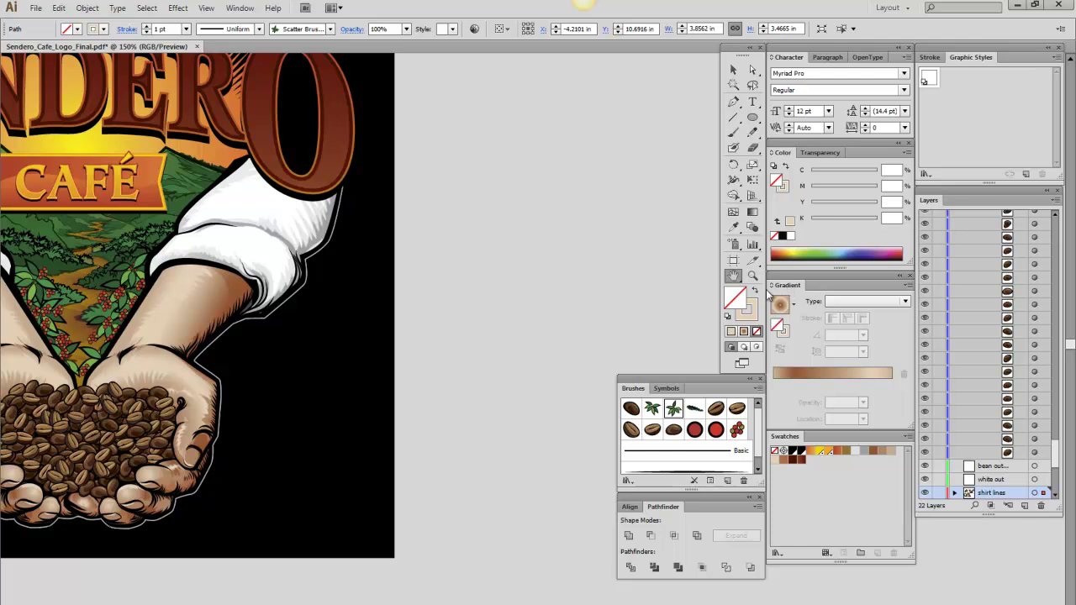
{"action": "left_click_drag", "start_coordinate": [473, 293], "coordinate": [280, 384]}
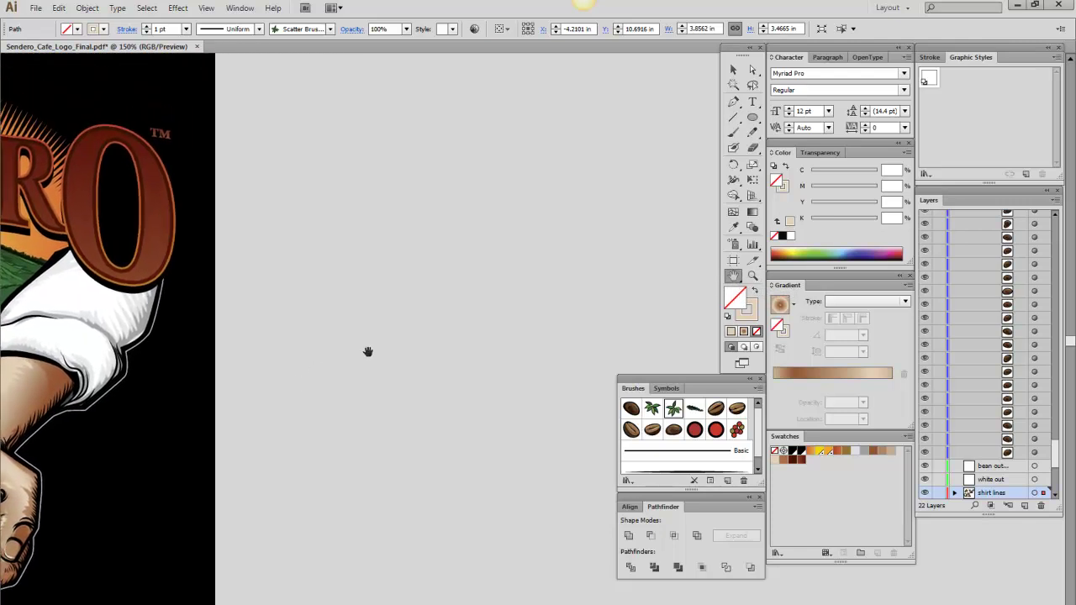
{"action": "left_click_drag", "start_coordinate": [367, 353], "coordinate": [295, 357]}
{"action": "left_click_drag", "start_coordinate": [1056, 454], "coordinate": [1038, 206]}
{"action": "left_click", "coordinate": [752, 117]}
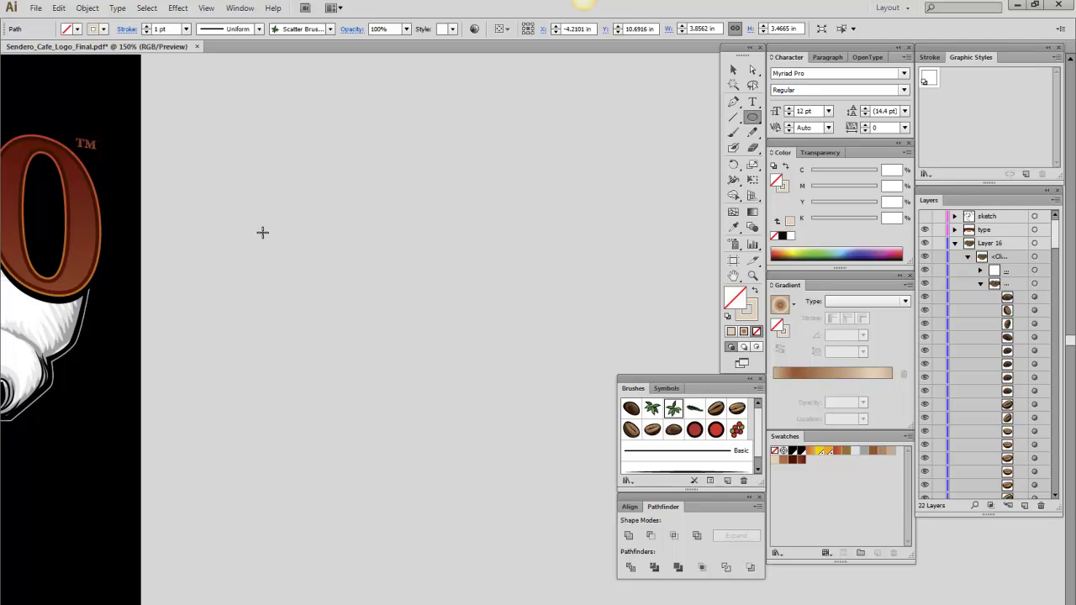
{"action": "left_click_drag", "start_coordinate": [261, 229], "coordinate": [366, 328]}
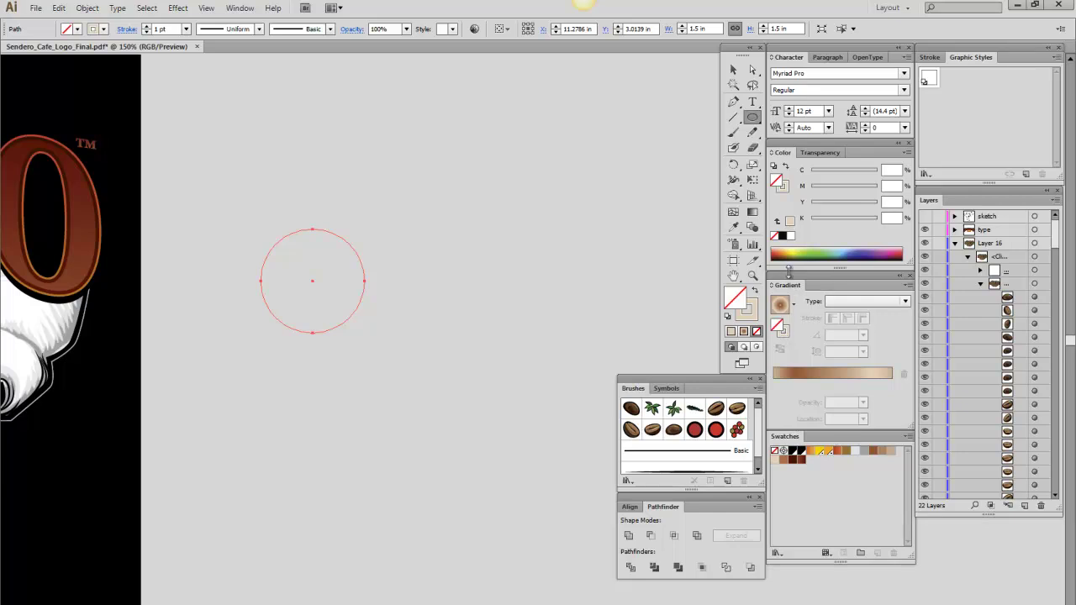
Give the circle a white fill and no stroke.
{"action": "left_click", "coordinate": [789, 237]}
{"action": "left_click", "coordinate": [784, 189]}
{"action": "left_click_drag", "start_coordinate": [829, 211], "coordinate": [801, 211]}
{"action": "left_click", "coordinate": [774, 237]}
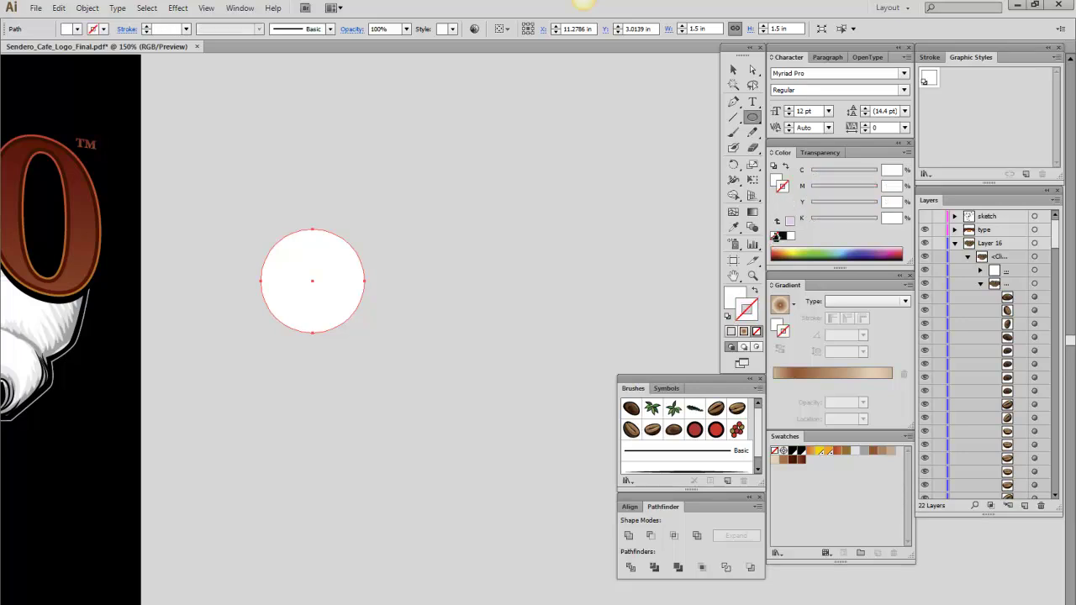
Paste a copy of the white circle and fill the copy with black, K 100.
{"action": "left_click", "coordinate": [732, 69]}
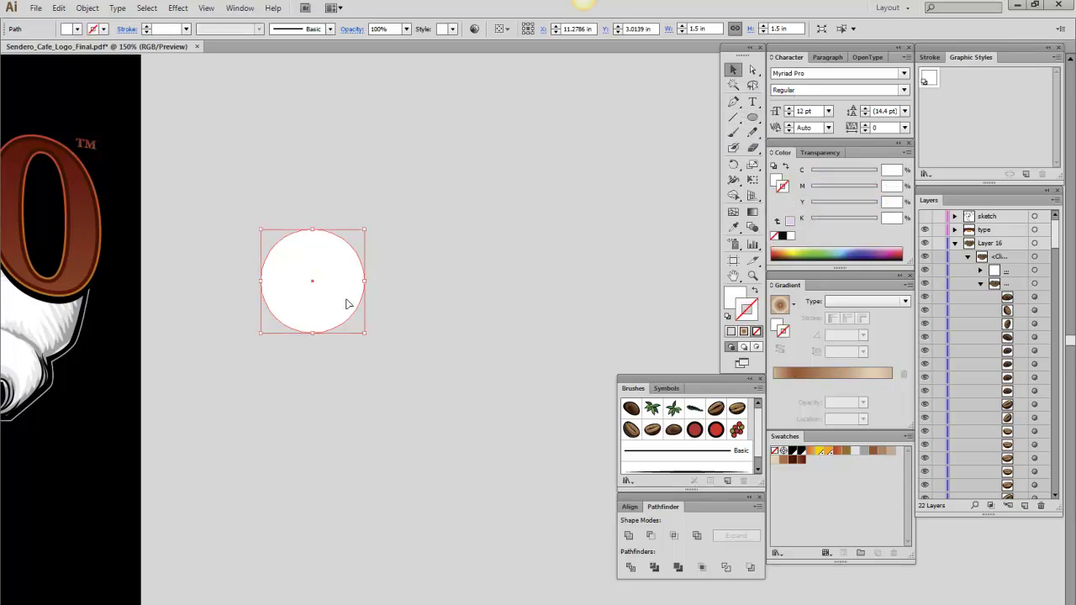
{"action": "key", "text": "ctrl+v"}
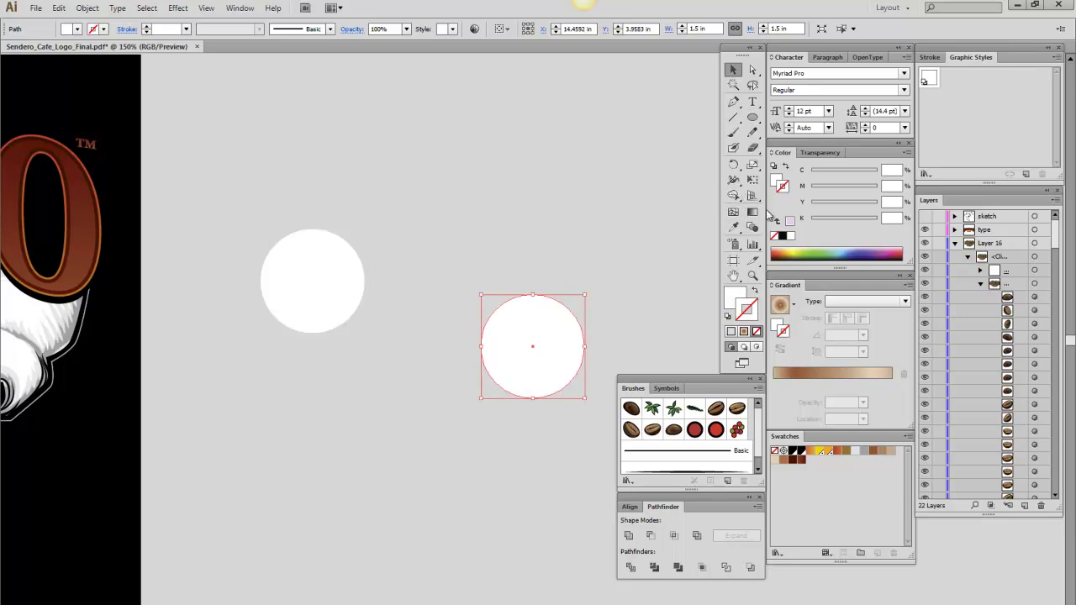
{"action": "left_click", "coordinate": [776, 178]}
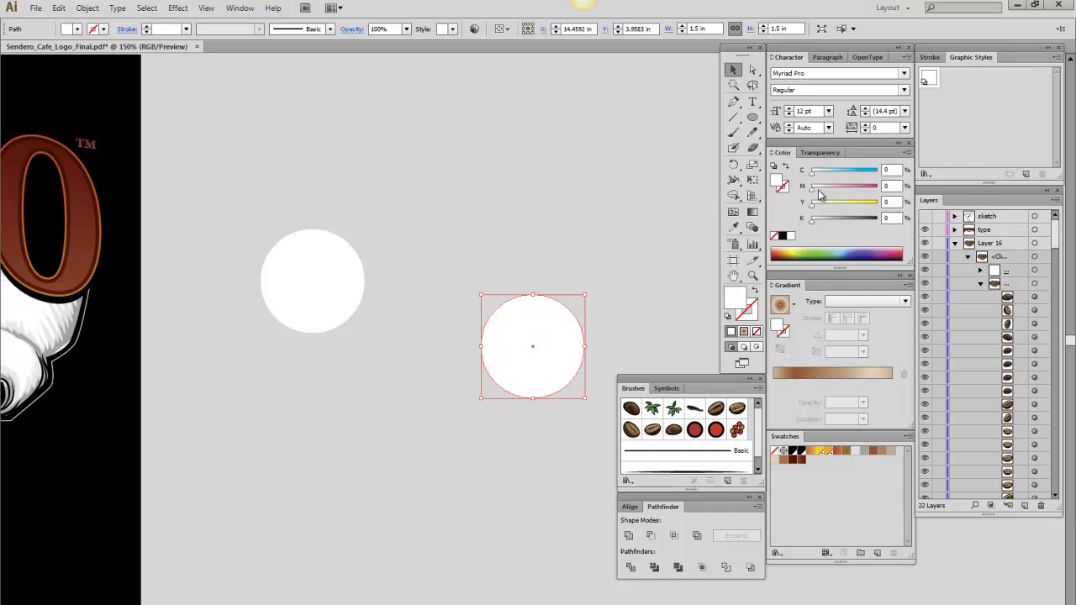
{"action": "left_click_drag", "start_coordinate": [813, 226], "coordinate": [877, 220]}
Place the black circle over the white one and enlarge it proportionally to about 1.59 in.
{"action": "left_click_drag", "start_coordinate": [564, 365], "coordinate": [360, 324]}
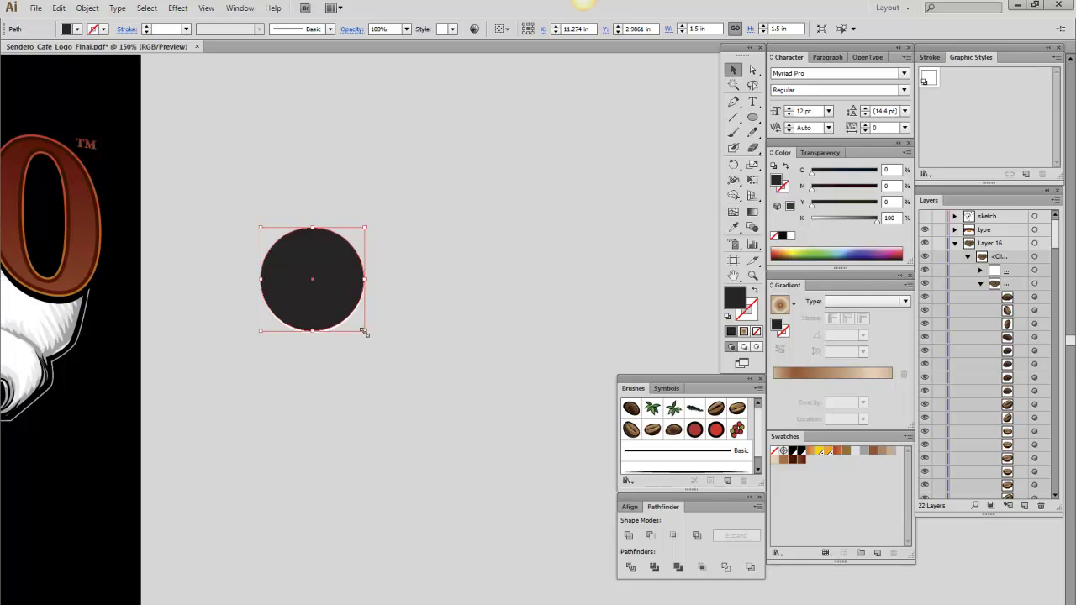
{"action": "left_click_drag", "start_coordinate": [364, 333], "coordinate": [370, 337]}
{"action": "left_click_drag", "start_coordinate": [349, 296], "coordinate": [344, 298]}
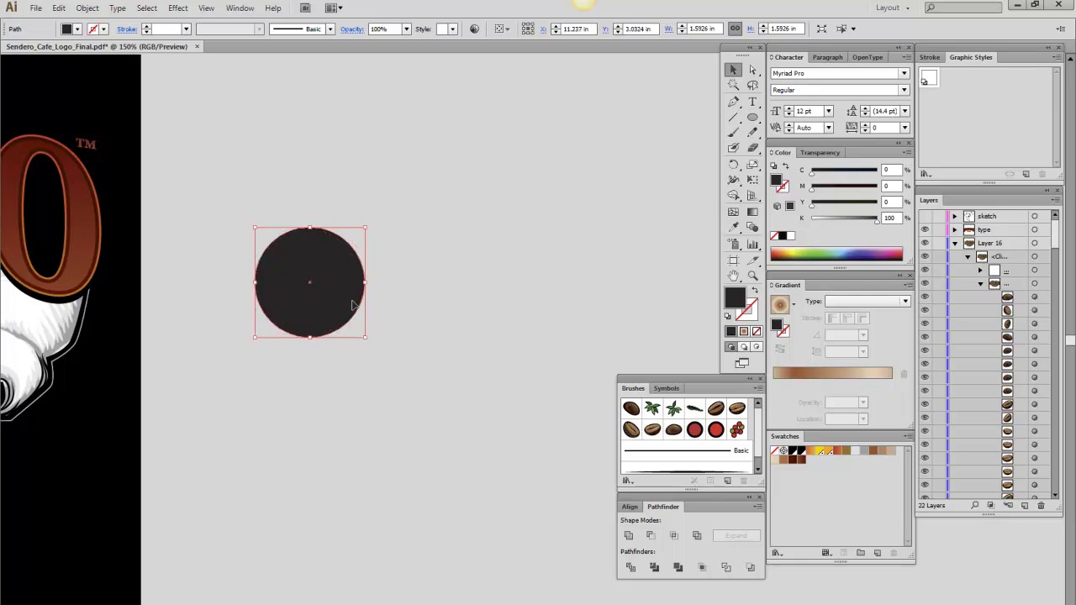
Send the black circle to the back, behind the white circle.
{"action": "left_click", "coordinate": [88, 8]}
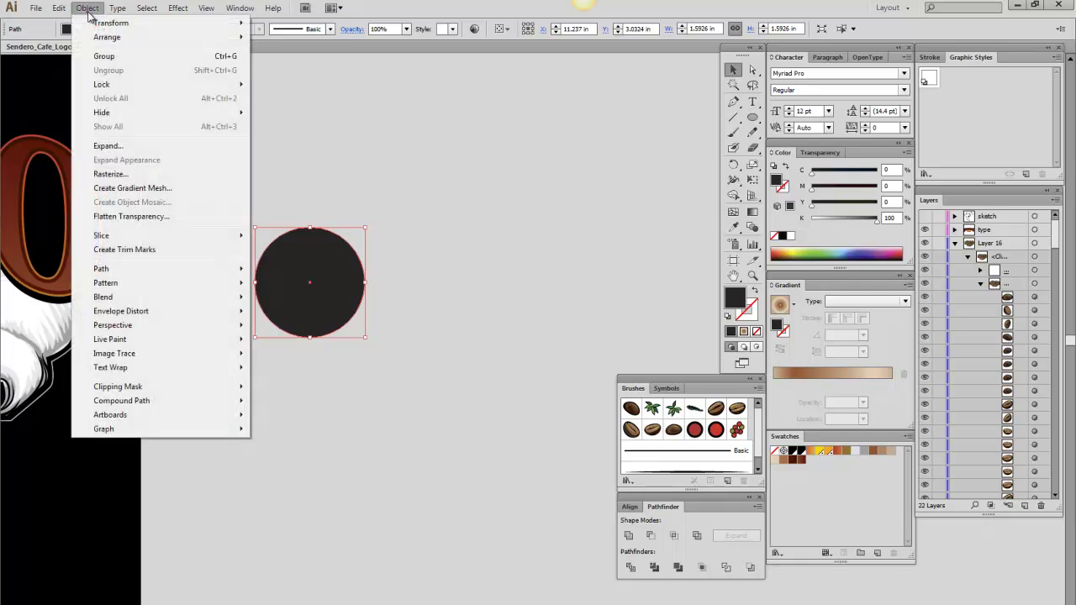
{"action": "mouse_move", "coordinate": [105, 40]}
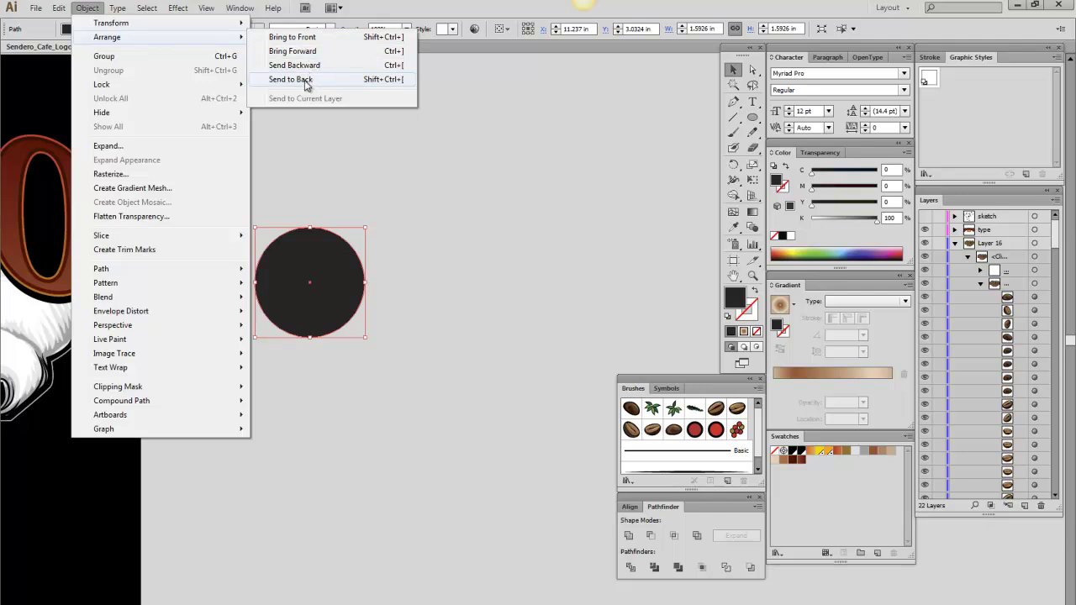
{"action": "left_click", "coordinate": [473, 235]}
{"action": "left_click", "coordinate": [333, 285]}
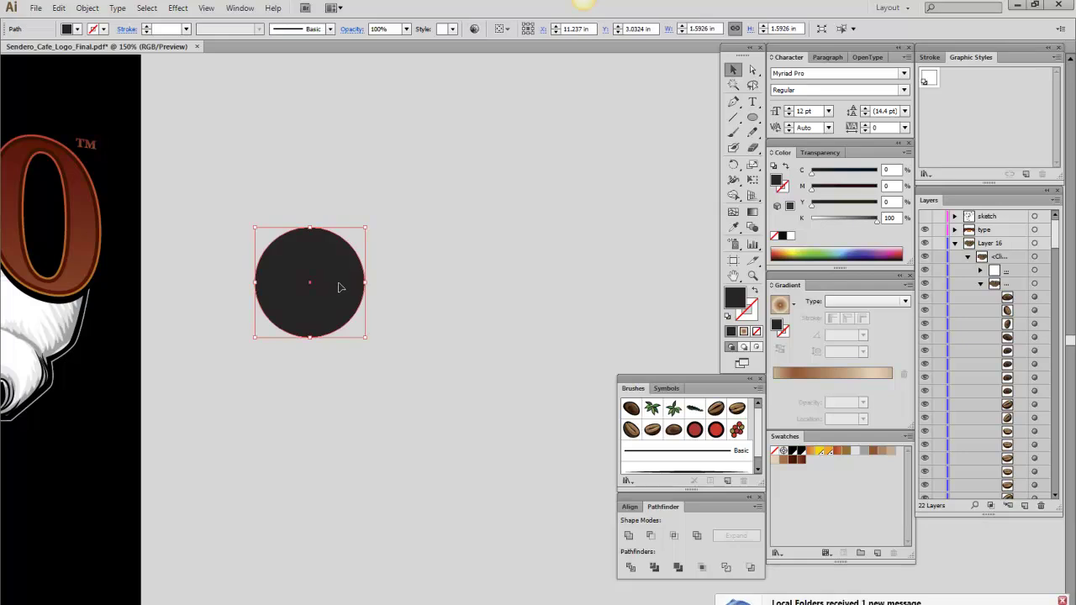
{"action": "key", "text": "ctrl+shift+b"}
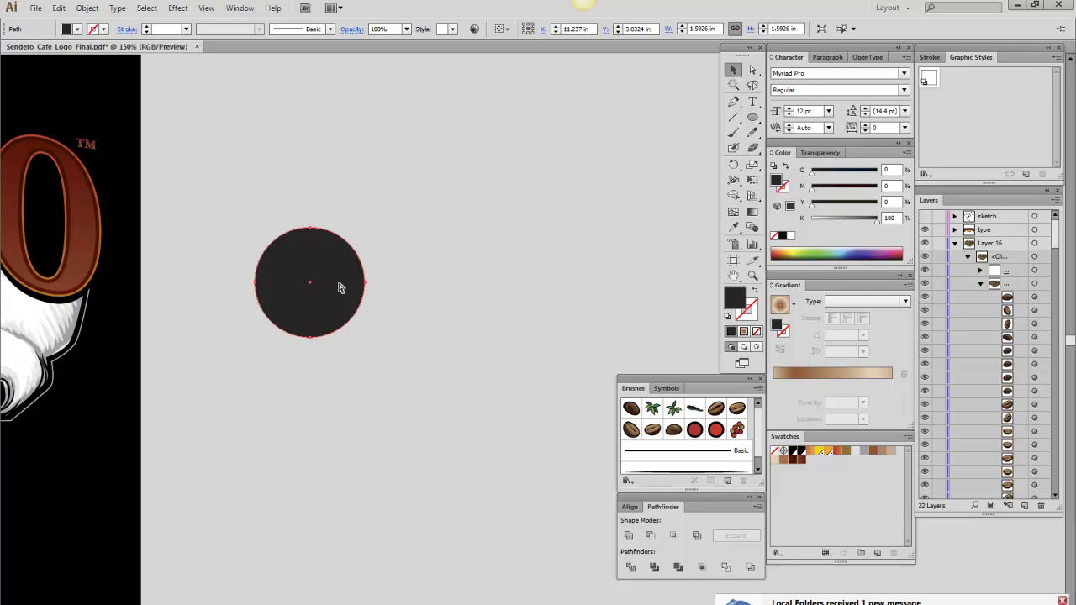
{"action": "key", "text": "ctrl+shift+bracketleft"}
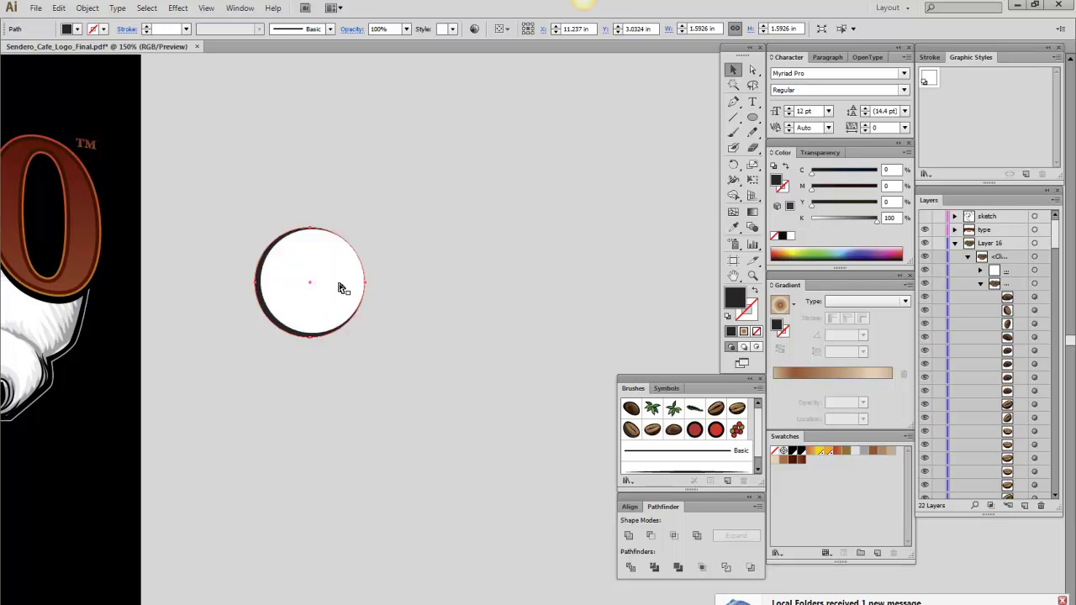
Undo and redo the black circle's stacking change several times to compare both arrangements.
{"action": "key", "text": "ctrl+z"}
{"action": "key", "text": "ctrl+shift+z"}
{"action": "key", "text": "ctrl+z"}
{"action": "key", "text": "ctrl+shift+z"}
{"action": "key", "text": "ctrl+z"}
{"action": "key", "text": "ctrl+shift+z"}
Nudge the white circle toward the centre of the black circle to form a thin black outline.
{"action": "left_click", "coordinate": [429, 270]}
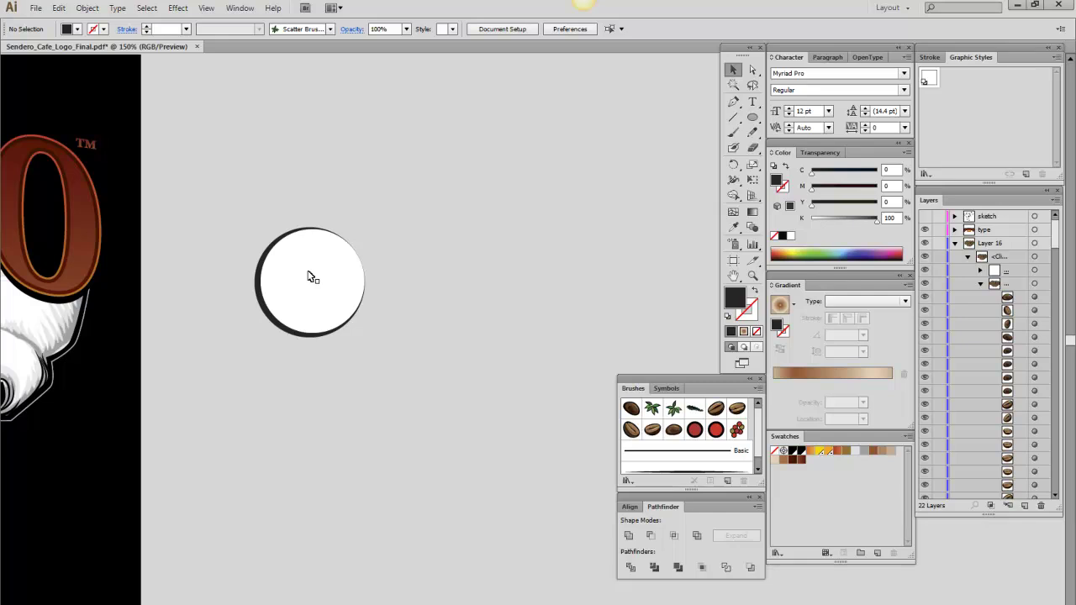
{"action": "left_click", "coordinate": [317, 280]}
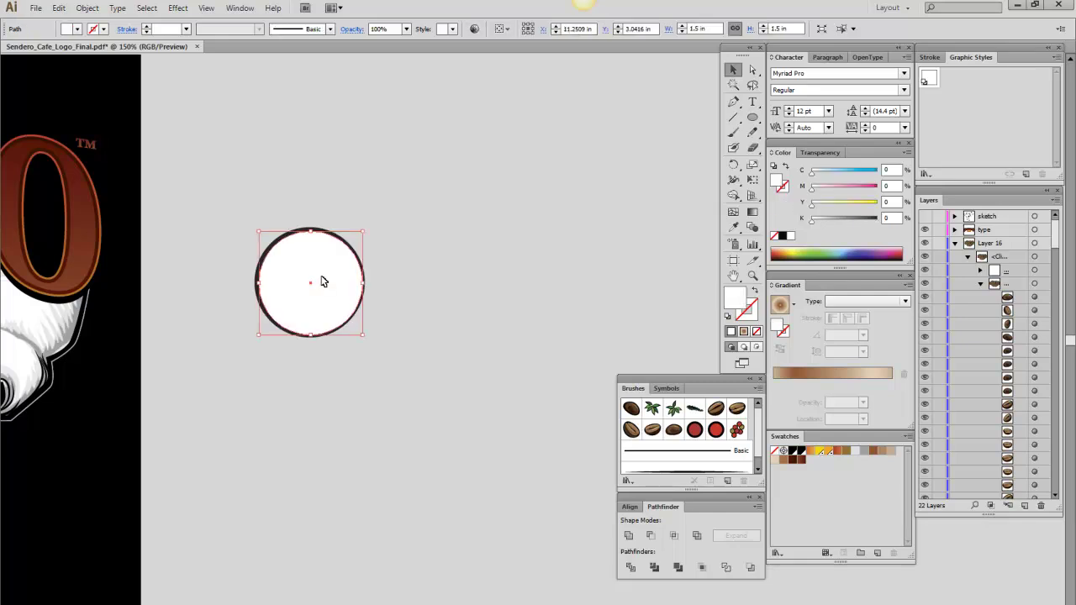
{"action": "left_click_drag", "start_coordinate": [323, 282], "coordinate": [321, 279]}
{"action": "left_click", "coordinate": [456, 289]}
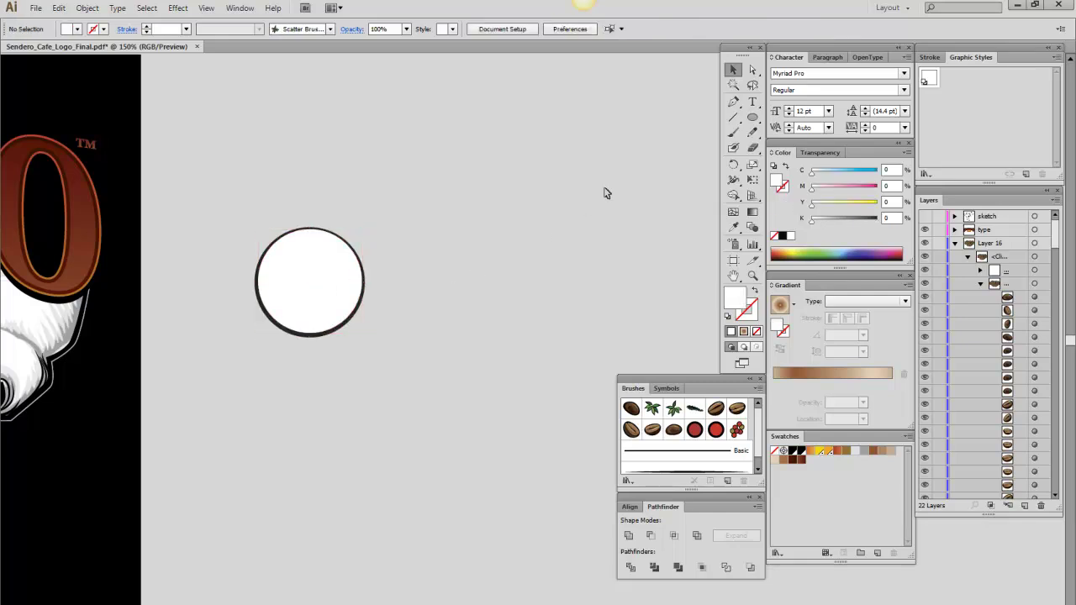
Draw a white ellipse about 0.89 by 0.94 in inside the upper-right part of the white circle.
{"action": "left_click", "coordinate": [752, 118]}
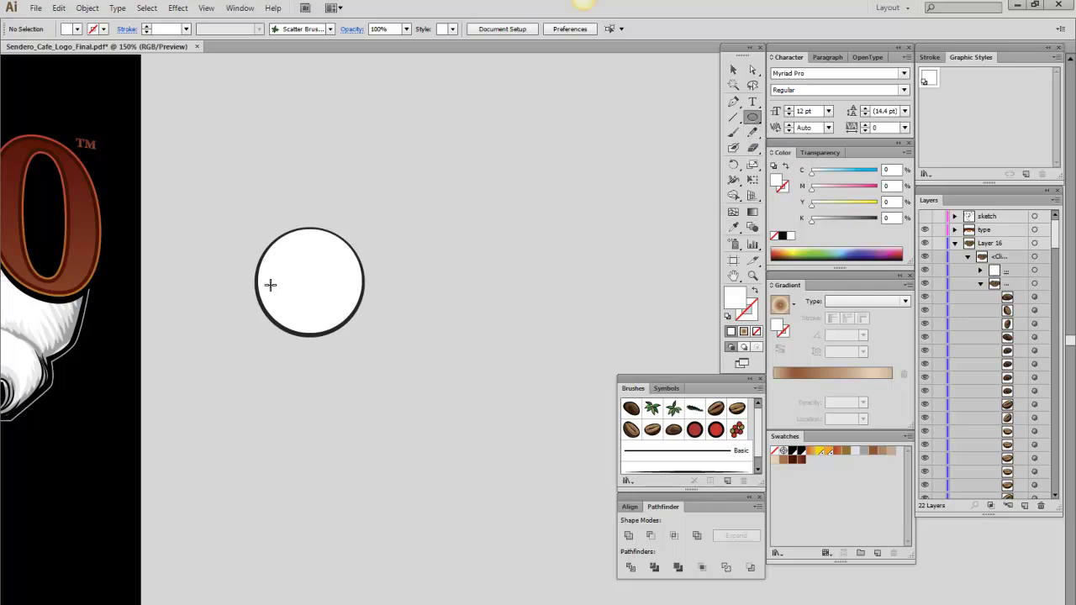
{"action": "left_click_drag", "start_coordinate": [293, 240], "coordinate": [354, 307]}
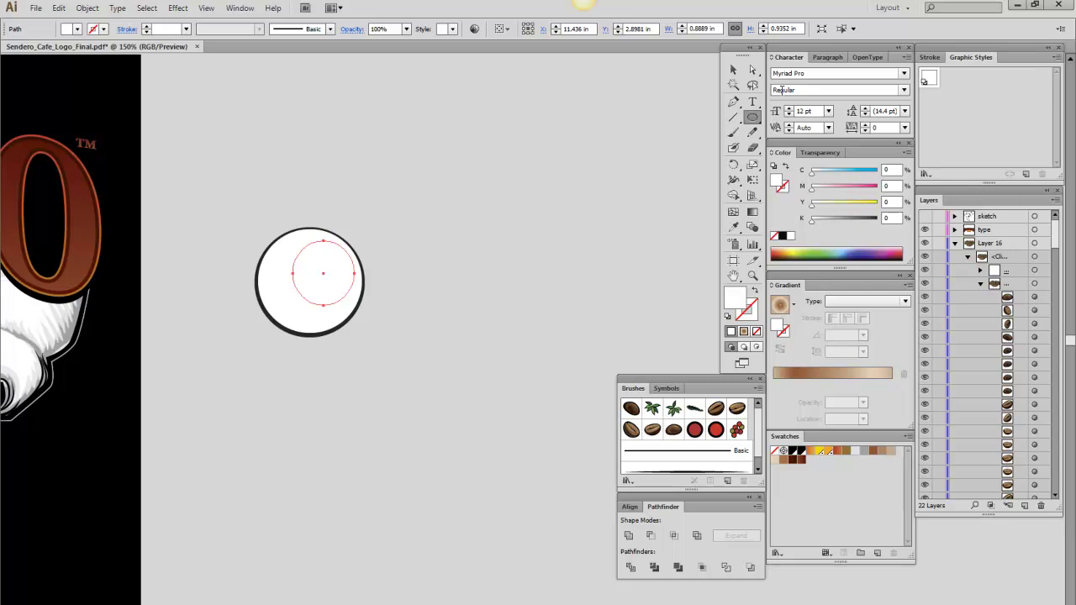
Fill the ellipse inside the white circle with 100% cyan and rotate it slightly counterclockwise.
{"action": "left_click_drag", "start_coordinate": [813, 174], "coordinate": [882, 177]}
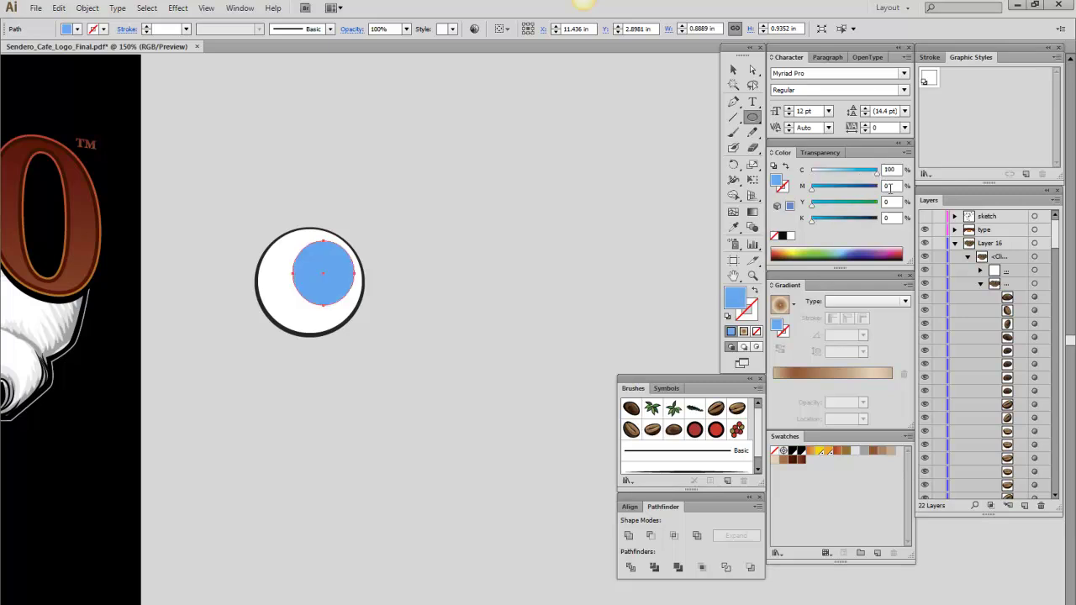
{"action": "left_click", "coordinate": [732, 68]}
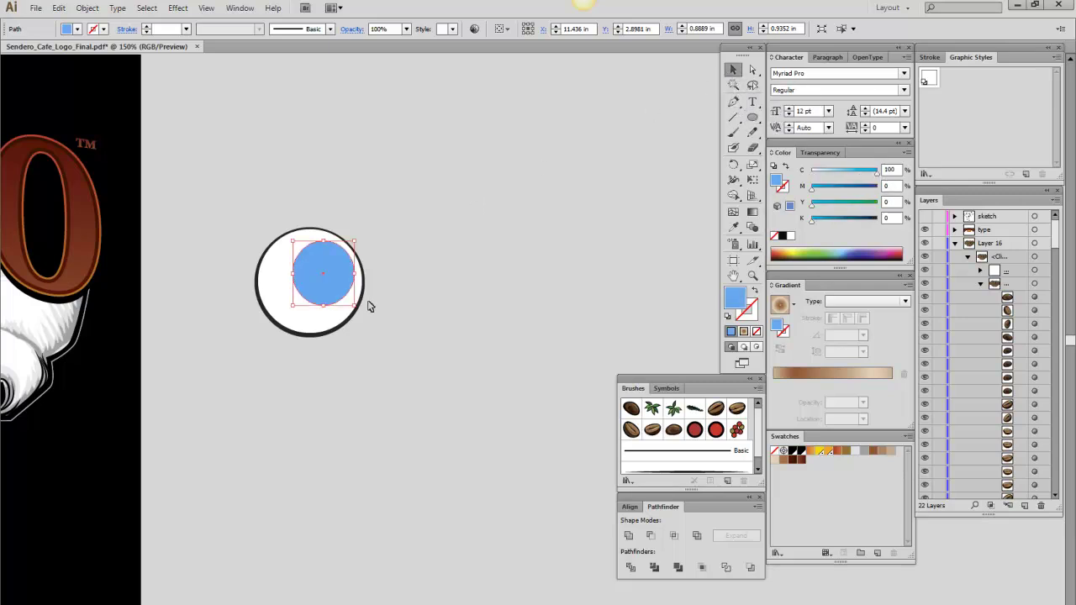
{"action": "left_click_drag", "start_coordinate": [360, 305], "coordinate": [341, 280]}
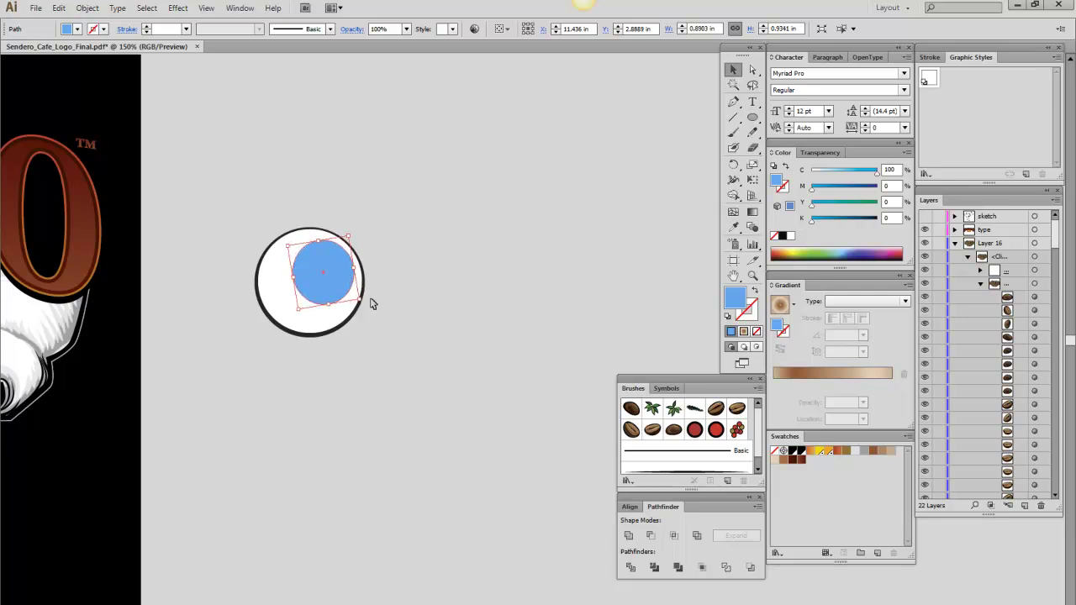
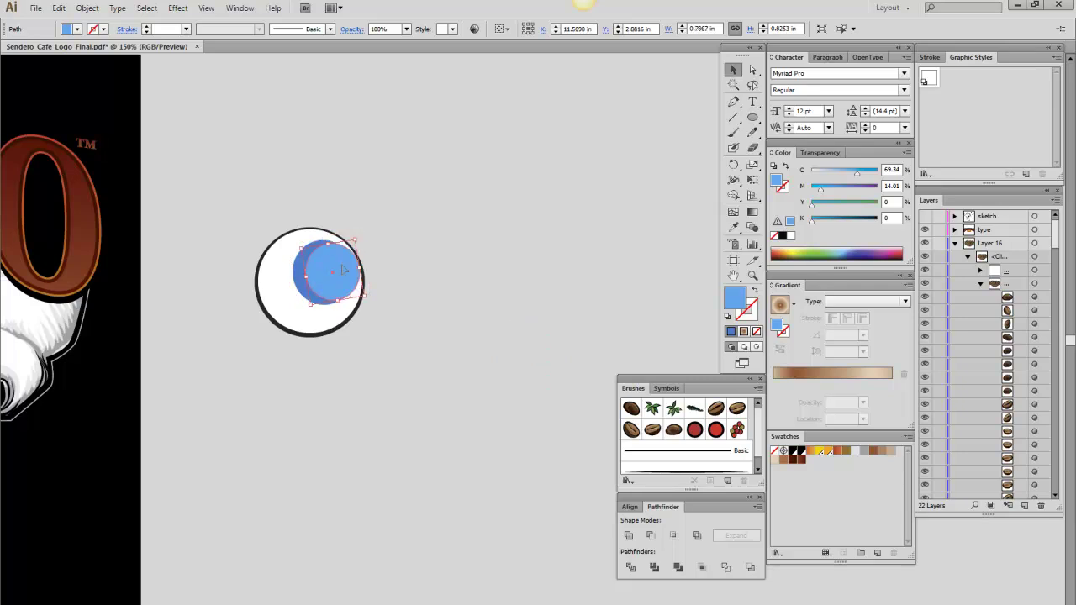
Nudge the smaller light-blue ellipse inside the darker blue one, leaving a darker rim mainly along its left side.
{"action": "key", "text": "shift+Left"}
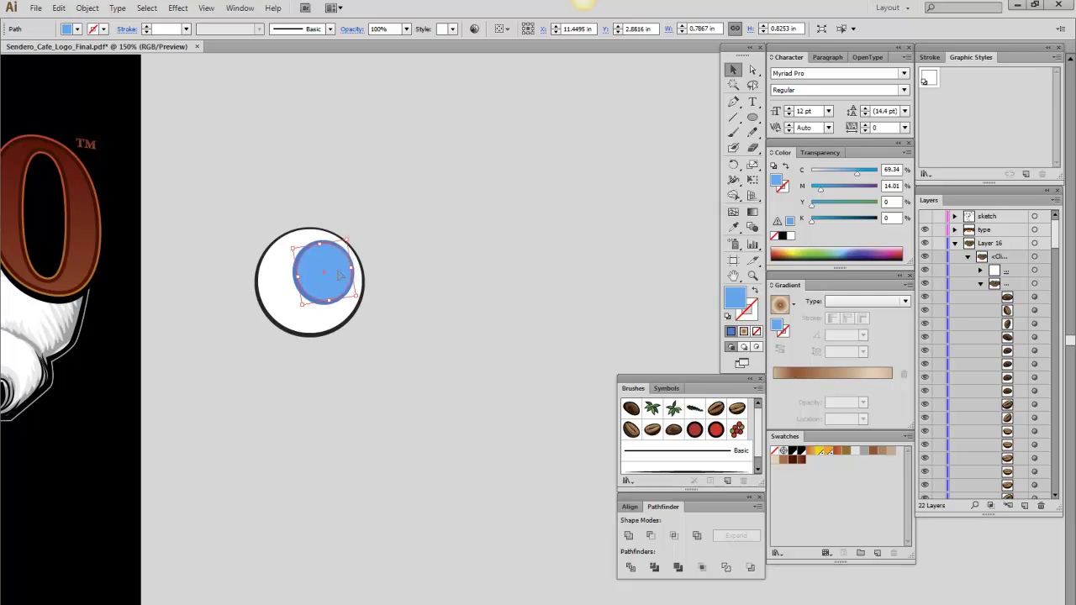
{"action": "key", "text": "Right"}
{"action": "key", "text": "Right"}
{"action": "key", "text": "Up"}
{"action": "key", "text": "Up"}
{"action": "key", "text": "Down"}
{"action": "key", "text": "Down"}
{"action": "key", "text": "Down"}
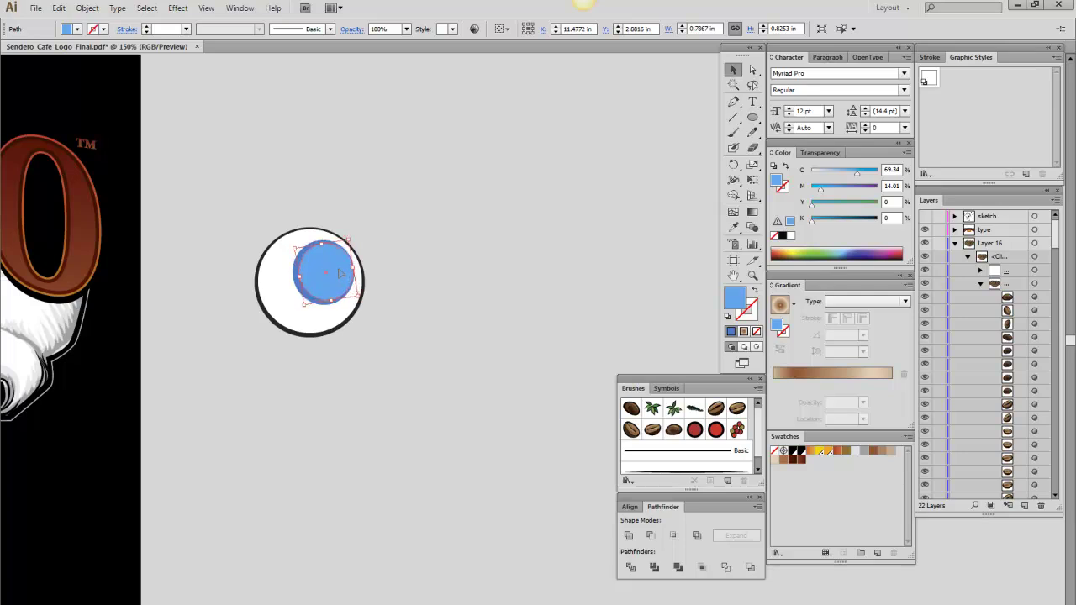
{"action": "left_click", "coordinate": [391, 235]}
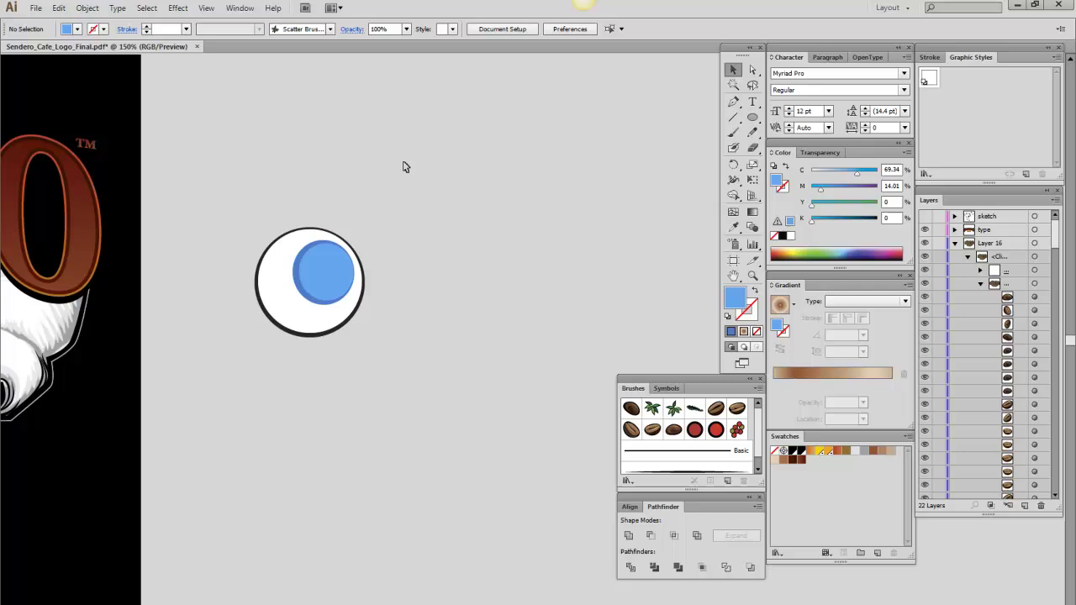
Draw a pupil ellipse about 0.32 by 0.40 in inside the blue iris, set its black to 100%, and rotate it slightly counterclockwise.
{"action": "left_click", "coordinate": [752, 117]}
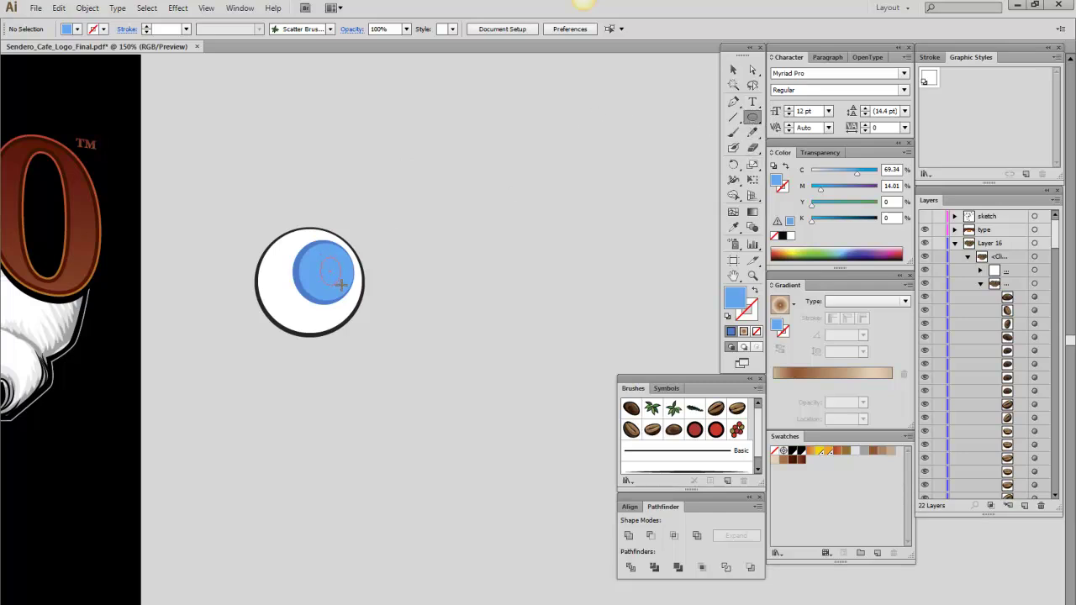
{"action": "left_click_drag", "start_coordinate": [340, 285], "coordinate": [341, 285]}
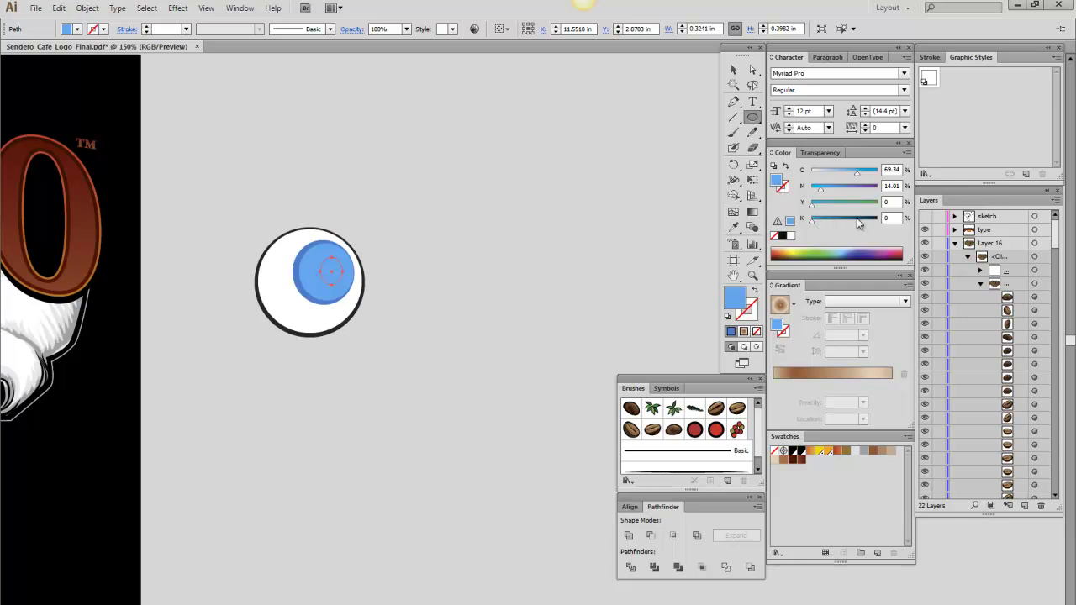
{"action": "left_click_drag", "start_coordinate": [860, 222], "coordinate": [880, 229]}
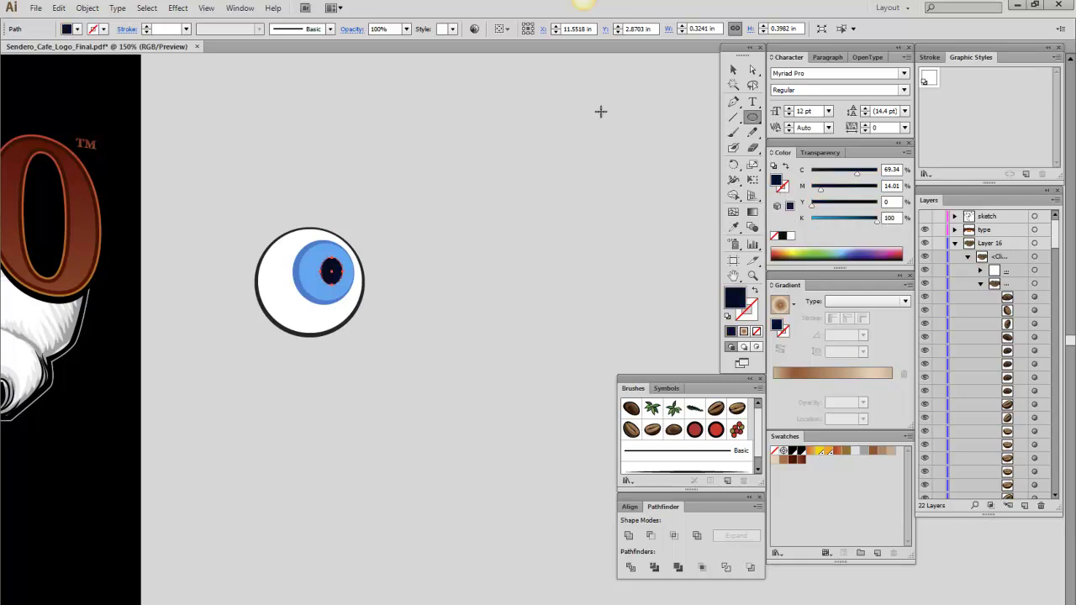
{"action": "left_click", "coordinate": [731, 69]}
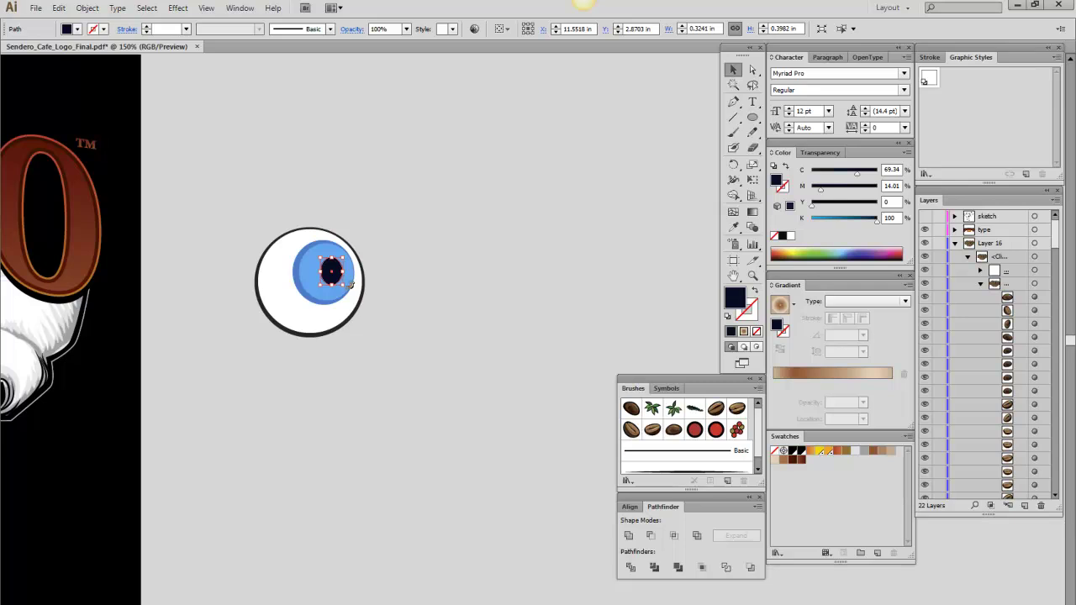
{"action": "left_click_drag", "start_coordinate": [353, 279], "coordinate": [336, 276]}
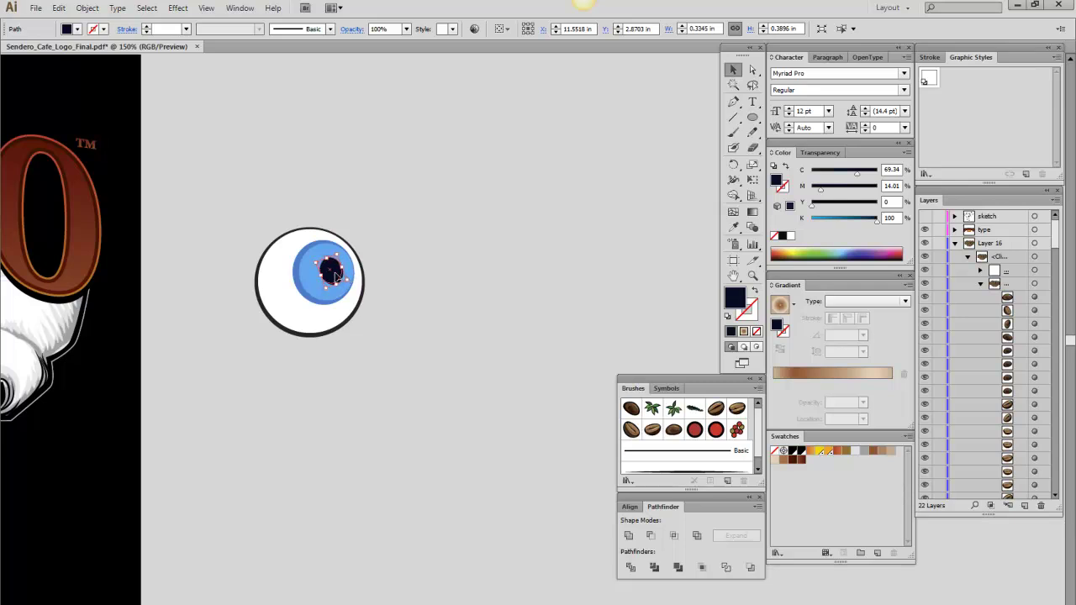
Add a white highlight ellipse about 0.19 by 0.20 in over the pupil's upper-right edge.
{"action": "left_click", "coordinate": [753, 117]}
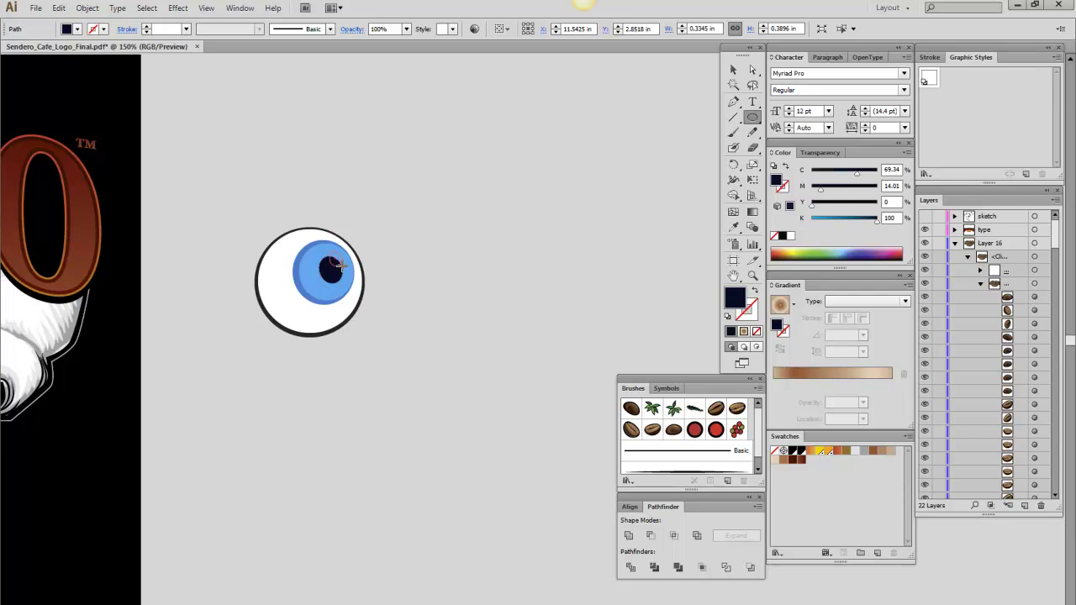
{"action": "left_click_drag", "start_coordinate": [329, 252], "coordinate": [341, 264]}
{"action": "left_click", "coordinate": [791, 236]}
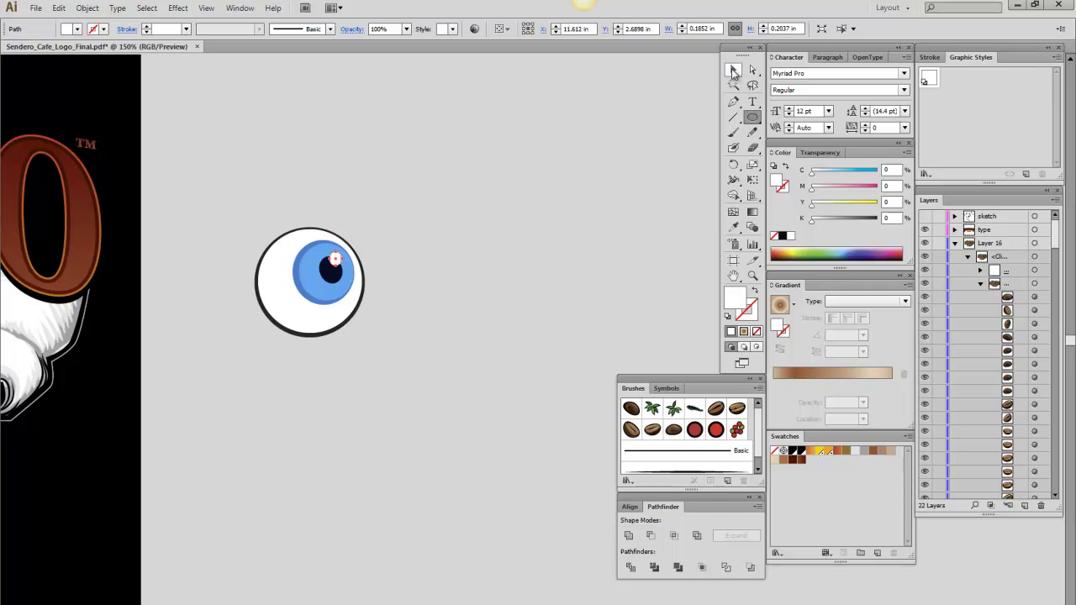
{"action": "left_click", "coordinate": [733, 70]}
{"action": "left_click", "coordinate": [476, 232]}
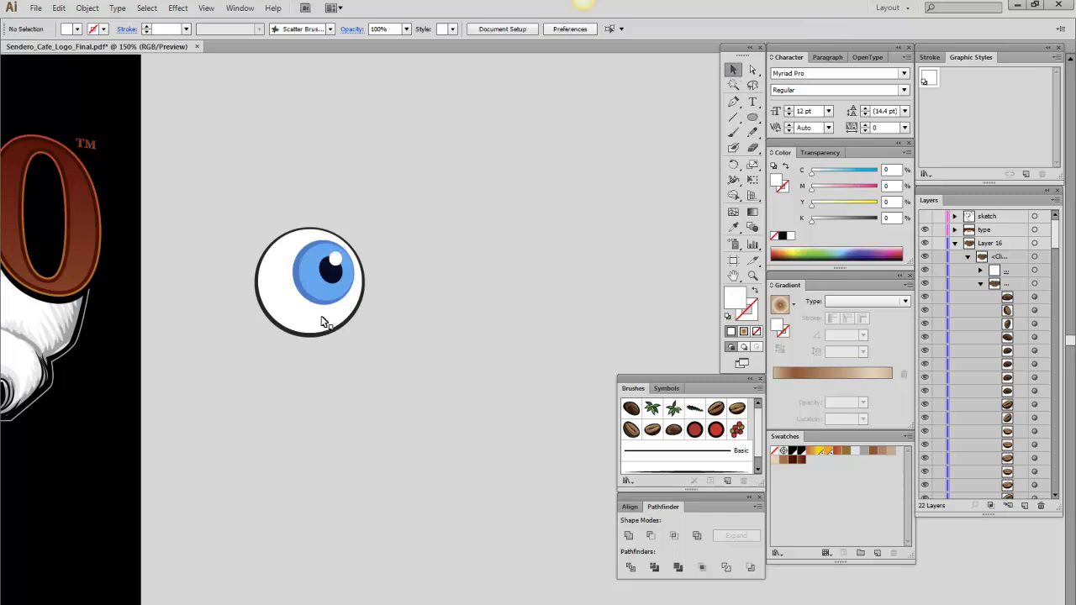
Paste two copies of the eye's white circle beside the eyeball, overlapping them with a slight diagonal offset.
{"action": "left_click", "coordinate": [752, 70]}
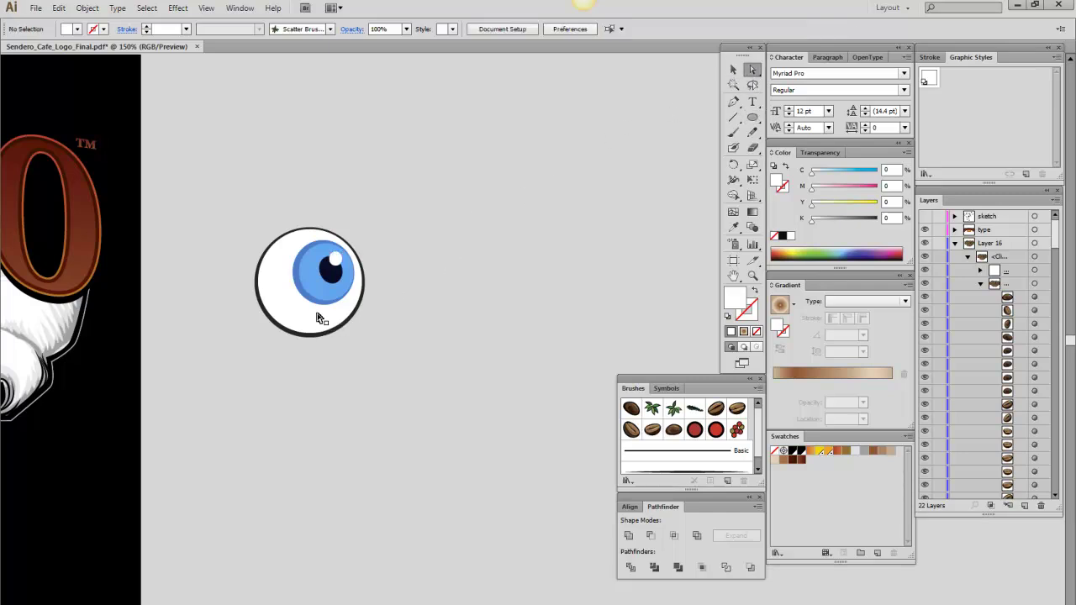
{"action": "left_click", "coordinate": [320, 318]}
{"action": "left_click", "coordinate": [732, 70]}
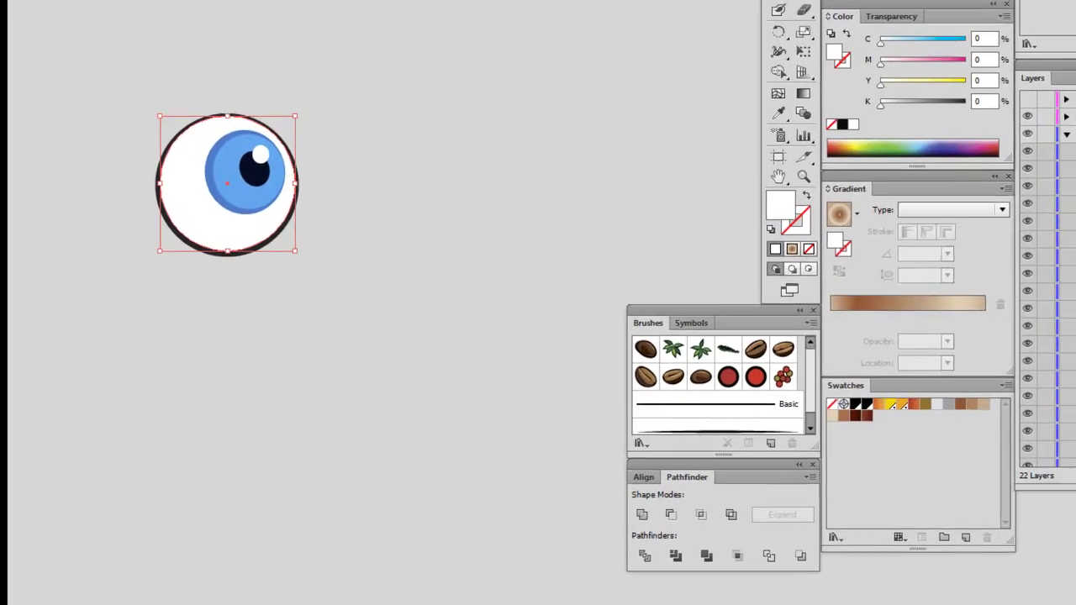
{"action": "key", "text": "ctrl+v"}
{"action": "left_click_drag", "start_coordinate": [520, 269], "coordinate": [499, 192]}
{"action": "key", "text": "ctrl+v"}
{"action": "left_click_drag", "start_coordinate": [576, 271], "coordinate": [528, 190]}
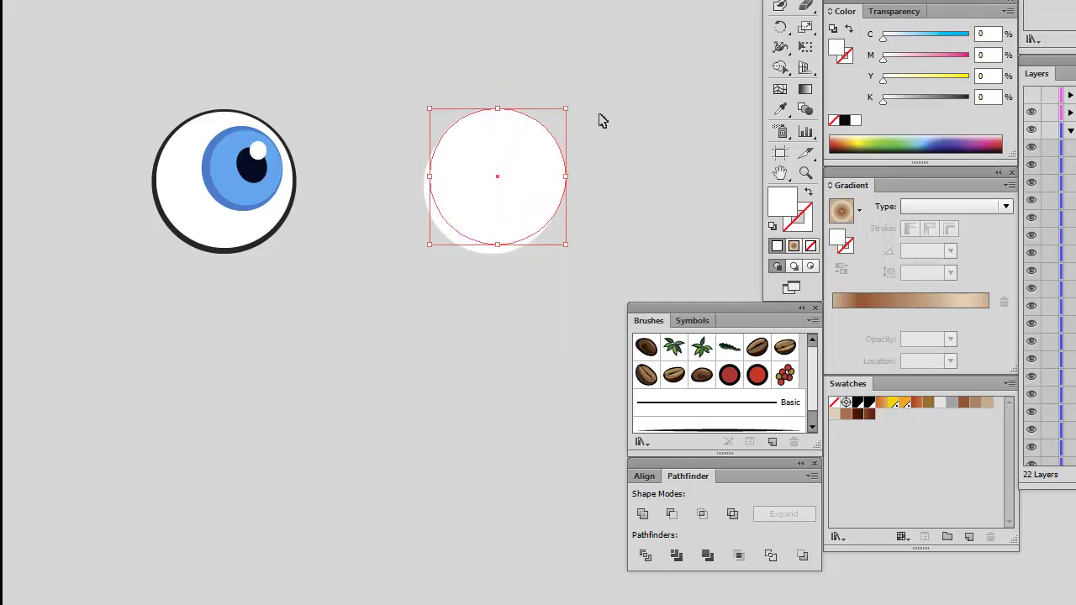
Subtract the front circle copy from the back one to form a crescent, and fill it with 18% black.
{"action": "left_click_drag", "start_coordinate": [613, 87], "coordinate": [423, 274]}
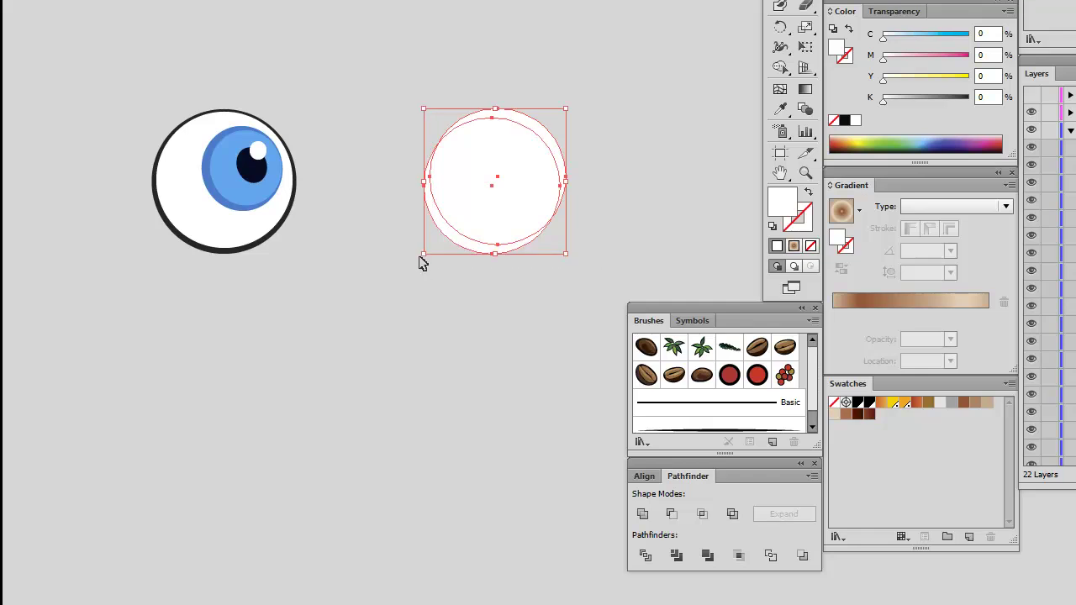
{"action": "left_click", "coordinate": [672, 515]}
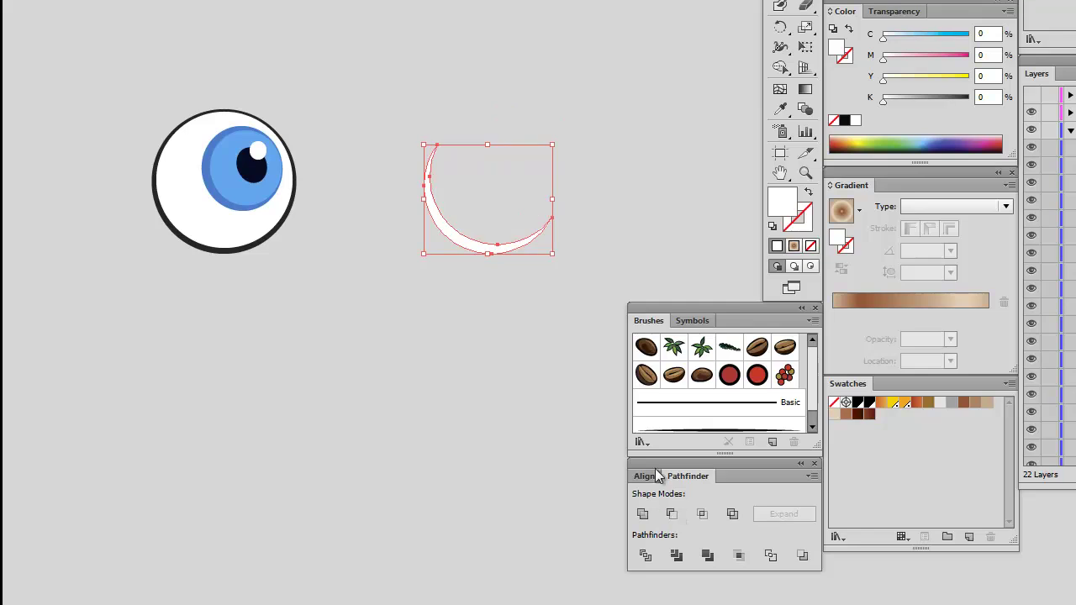
{"action": "left_click_drag", "start_coordinate": [494, 252], "coordinate": [460, 246]}
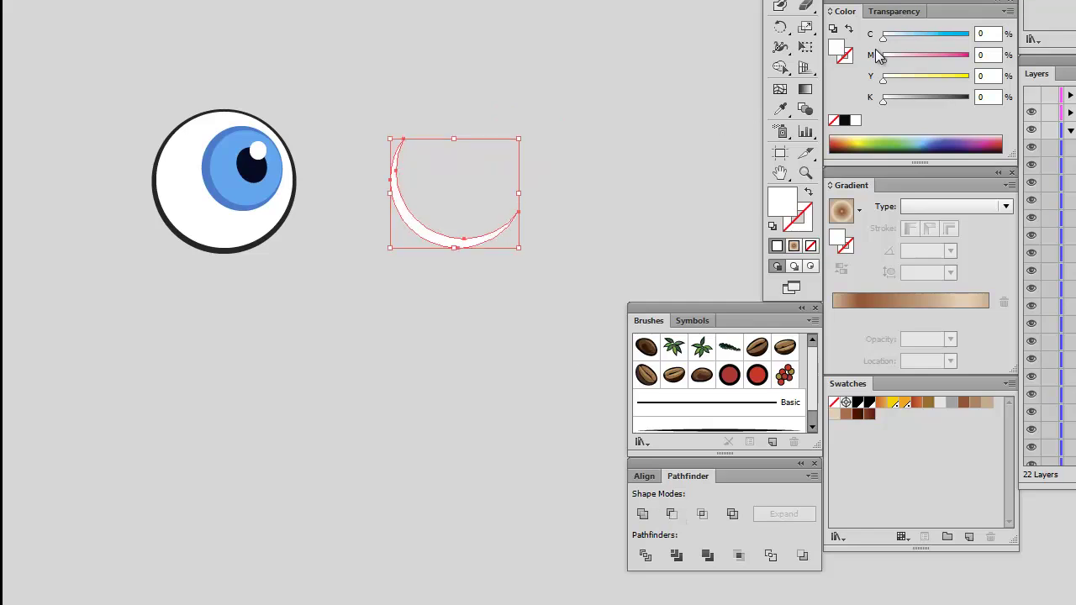
{"action": "left_click_drag", "start_coordinate": [883, 102], "coordinate": [898, 100]}
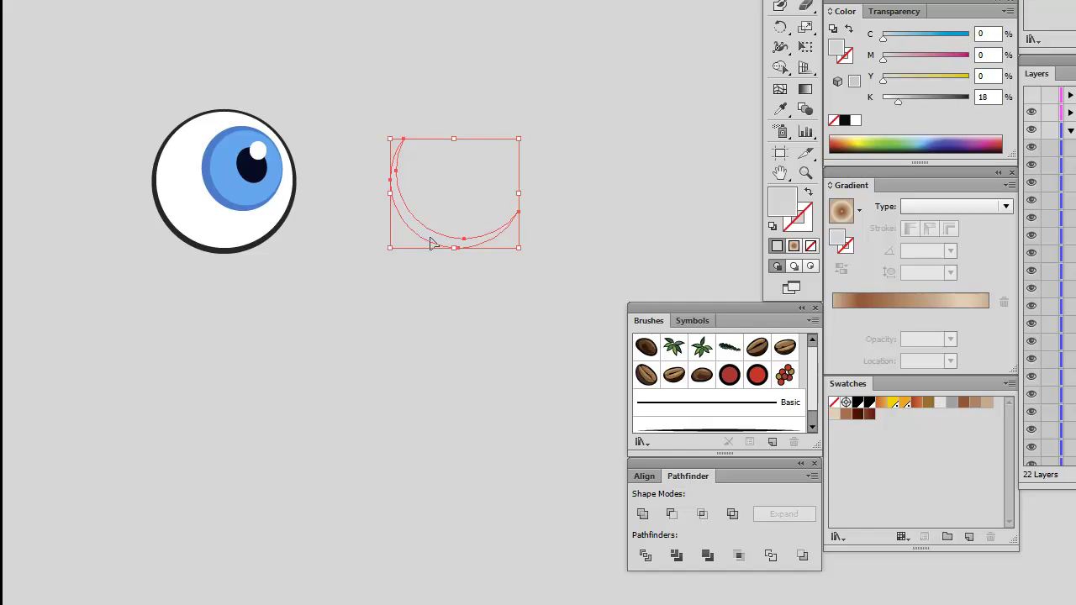
Place the grey crescent as a shadow along the eyeball's lower-left edge, scaling it down slightly to fit inside the outline.
{"action": "left_click_drag", "start_coordinate": [432, 242], "coordinate": [199, 241]}
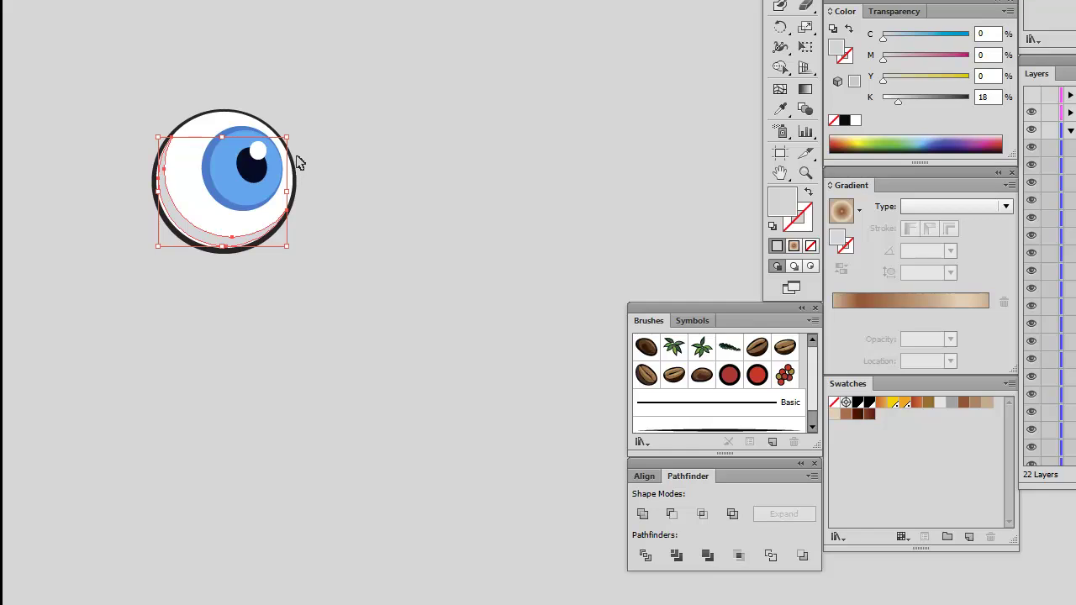
{"action": "left_click_drag", "start_coordinate": [287, 135], "coordinate": [272, 159]}
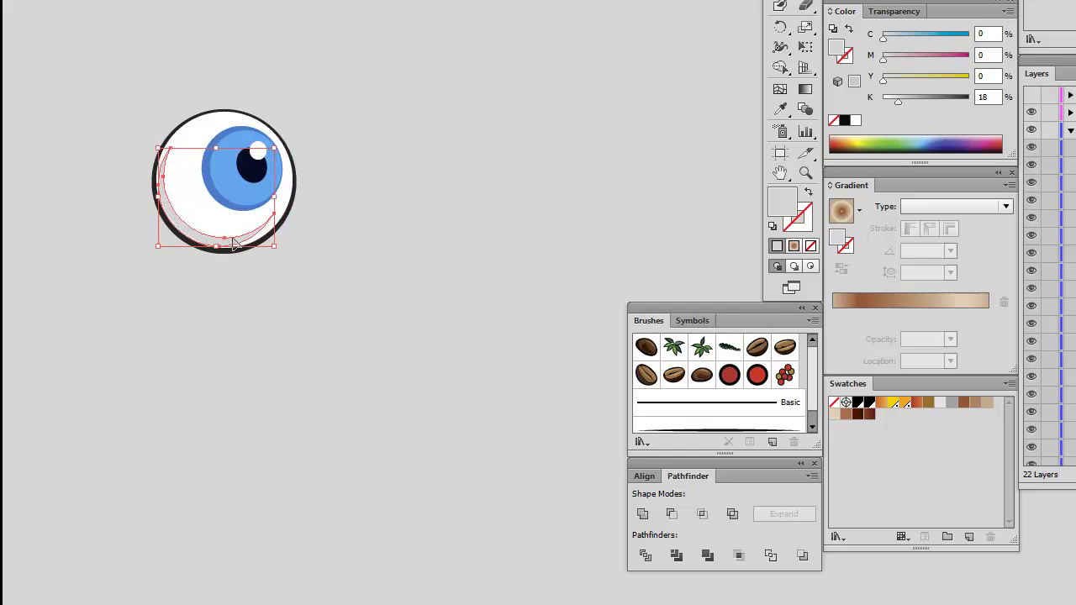
{"action": "left_click_drag", "start_coordinate": [233, 240], "coordinate": [240, 238]}
{"action": "left_click", "coordinate": [343, 168]}
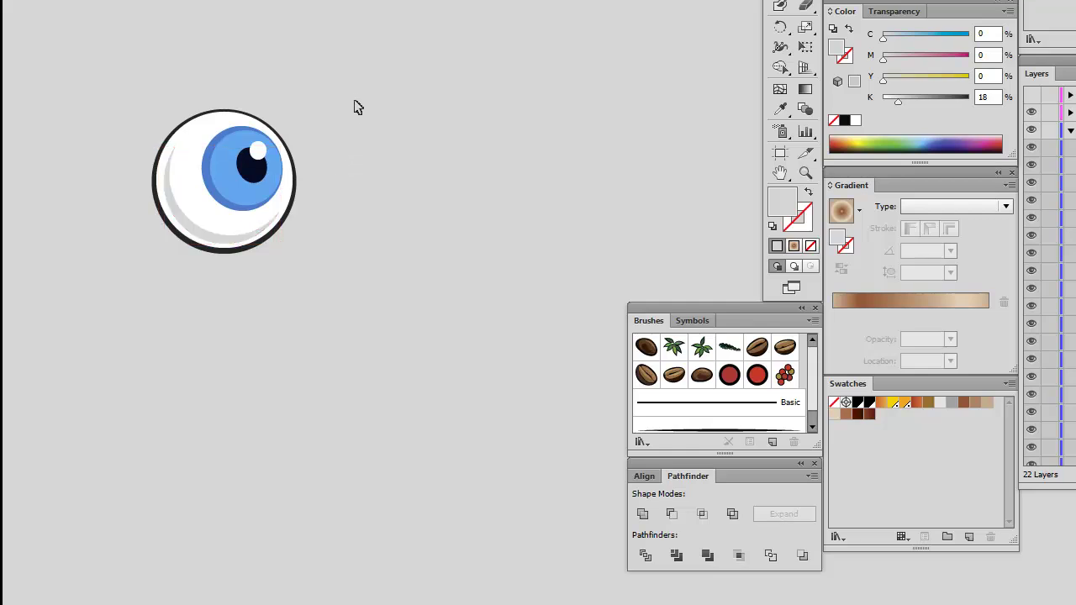
Group all the shapes that make up the eyeball.
{"action": "left_click_drag", "start_coordinate": [333, 86], "coordinate": [96, 313]}
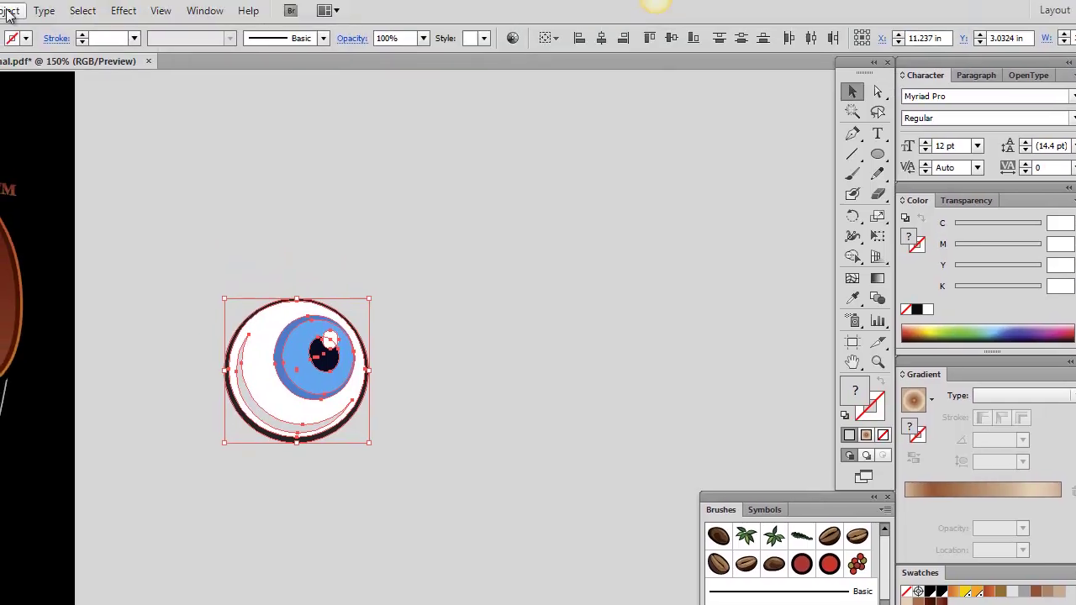
{"action": "left_click", "coordinate": [9, 10]}
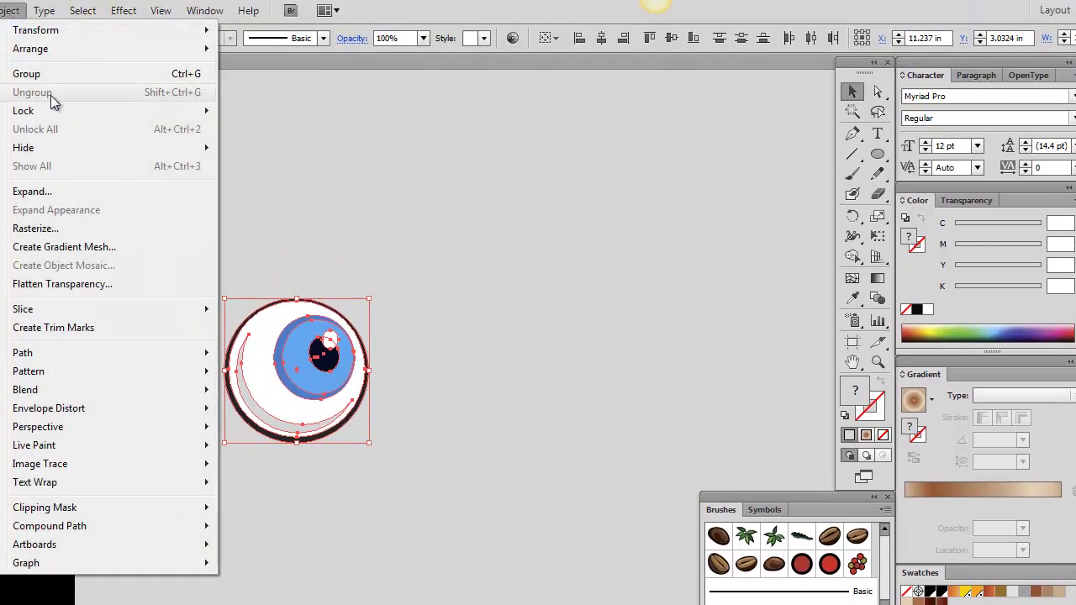
{"action": "left_click", "coordinate": [46, 78]}
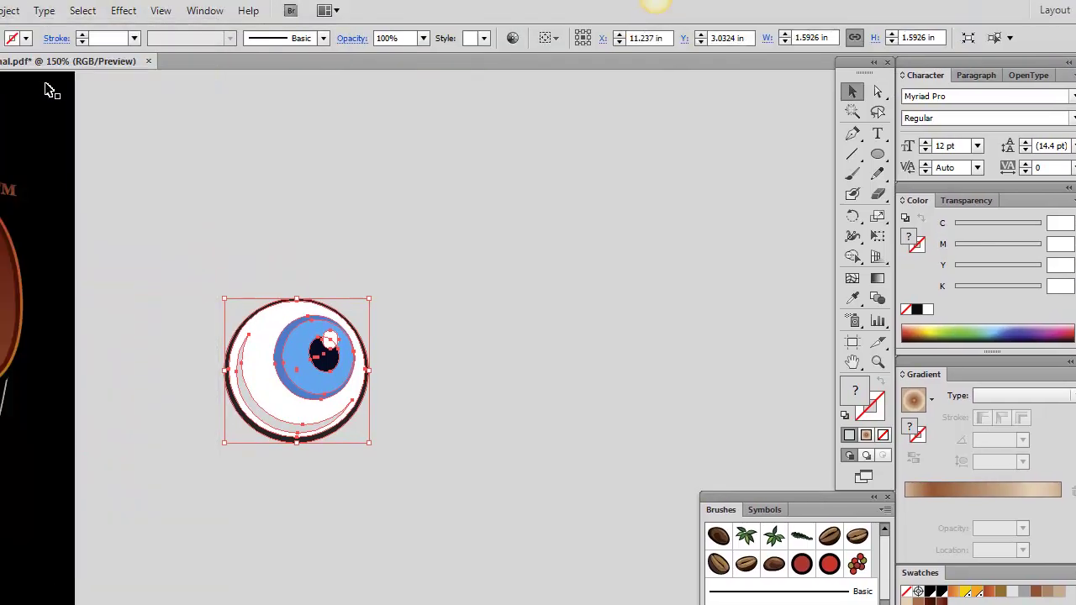
{"action": "left_click", "coordinate": [452, 265]}
Create a new scatter brush from the eyeball group.
{"action": "left_click", "coordinate": [286, 420]}
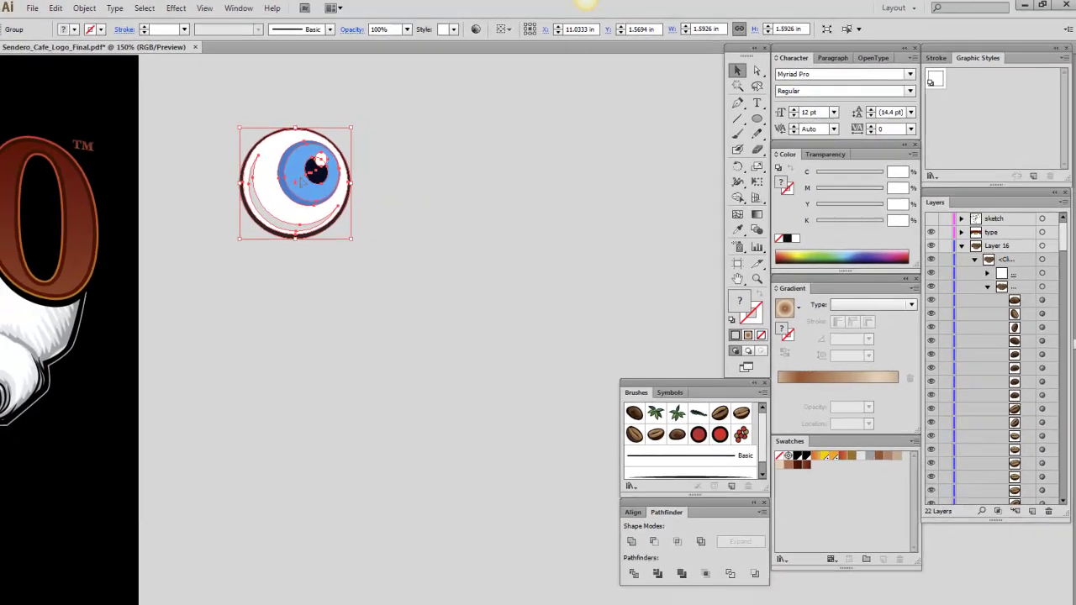
{"action": "mouse_move", "coordinate": [299, 181]}
{"action": "left_mouse_down"}
{"action": "mouse_move", "coordinate": [412, 323]}
{"action": "mouse_move", "coordinate": [267, 310]}
{"action": "mouse_move", "coordinate": [316, 278]}
{"action": "mouse_move", "coordinate": [306, 281]}
{"action": "mouse_move", "coordinate": [362, 336]}
{"action": "mouse_move", "coordinate": [504, 420]}
{"action": "mouse_move", "coordinate": [605, 456]}
{"action": "mouse_move", "coordinate": [658, 458]}
{"action": "left_mouse_up"}
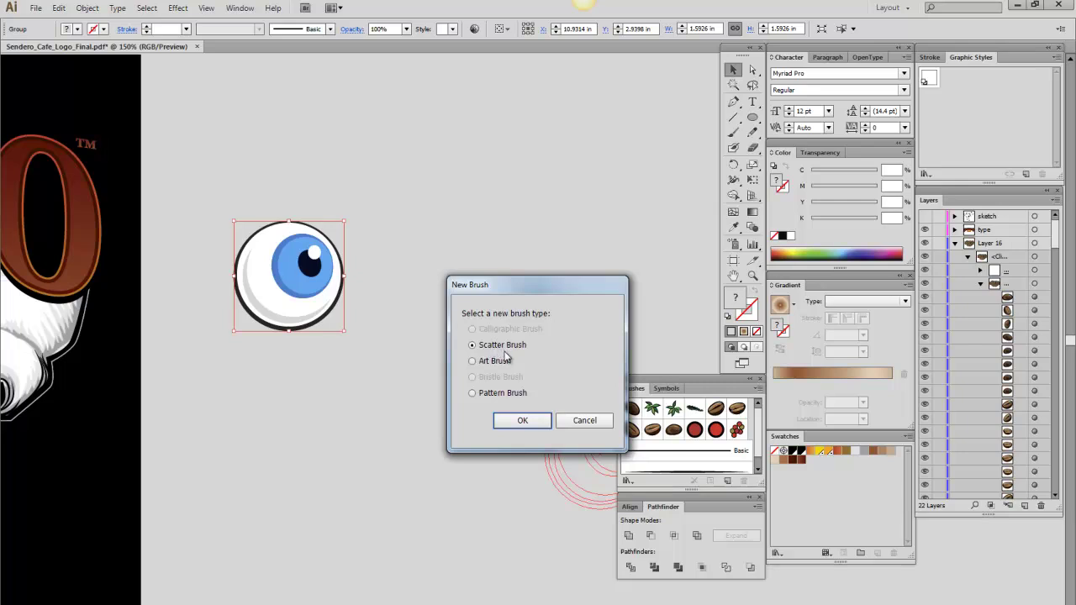
{"action": "left_click", "coordinate": [522, 420]}
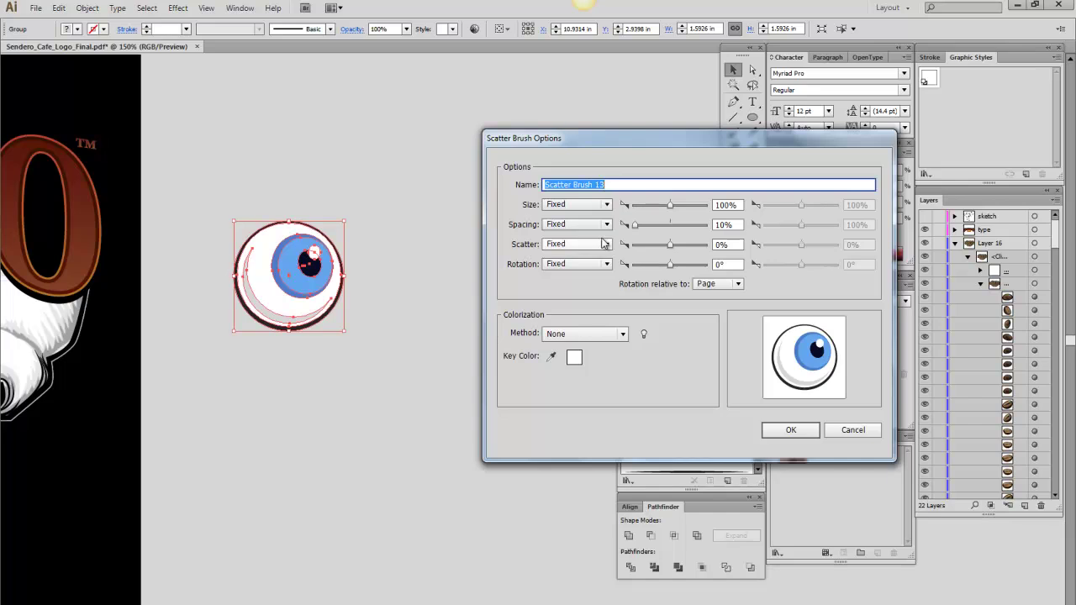
Set the scatter brush's spacing to 100% and its rotation to Random, ranging from -69° to 69°.
{"action": "left_click_drag", "start_coordinate": [723, 224], "coordinate": [728, 238]}
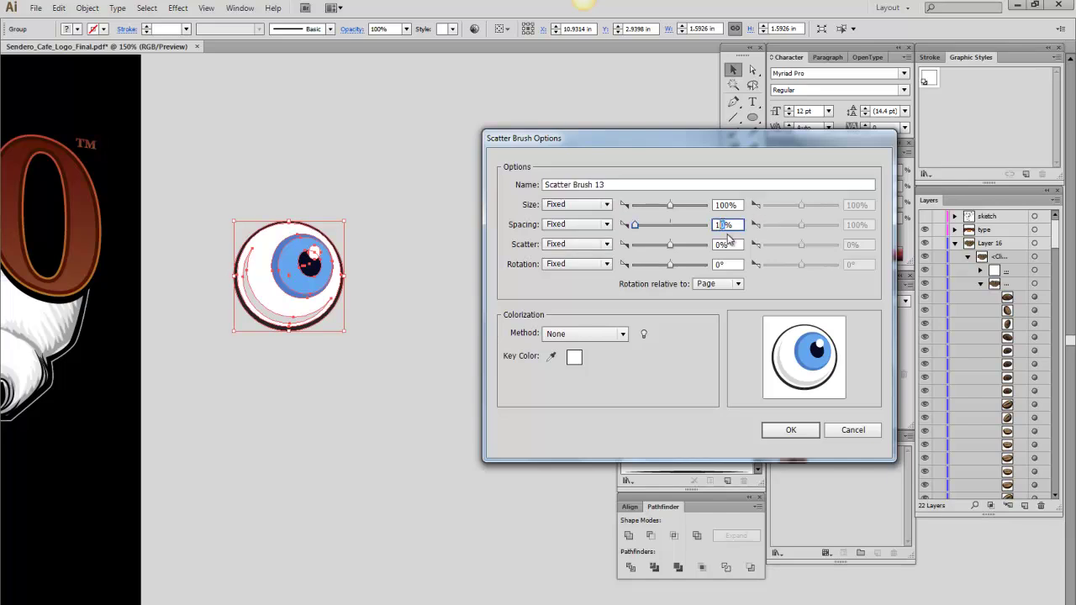
{"action": "type", "text": "00"}
{"action": "left_click", "coordinate": [598, 264]}
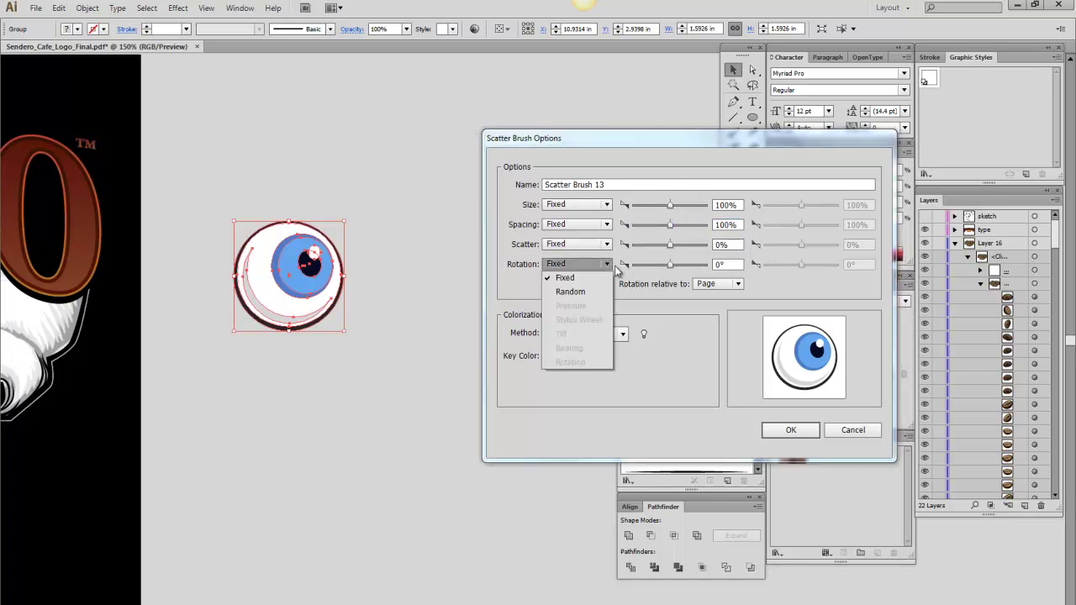
{"action": "left_click", "coordinate": [579, 292]}
{"action": "left_click_drag", "start_coordinate": [670, 267], "coordinate": [658, 268]}
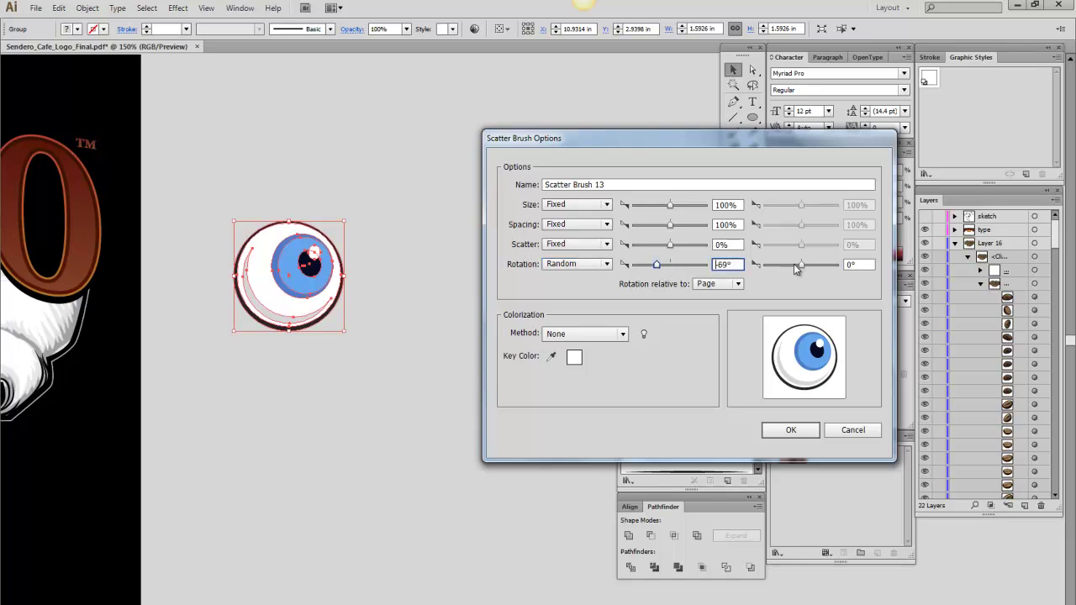
{"action": "left_click_drag", "start_coordinate": [801, 265], "coordinate": [814, 264]}
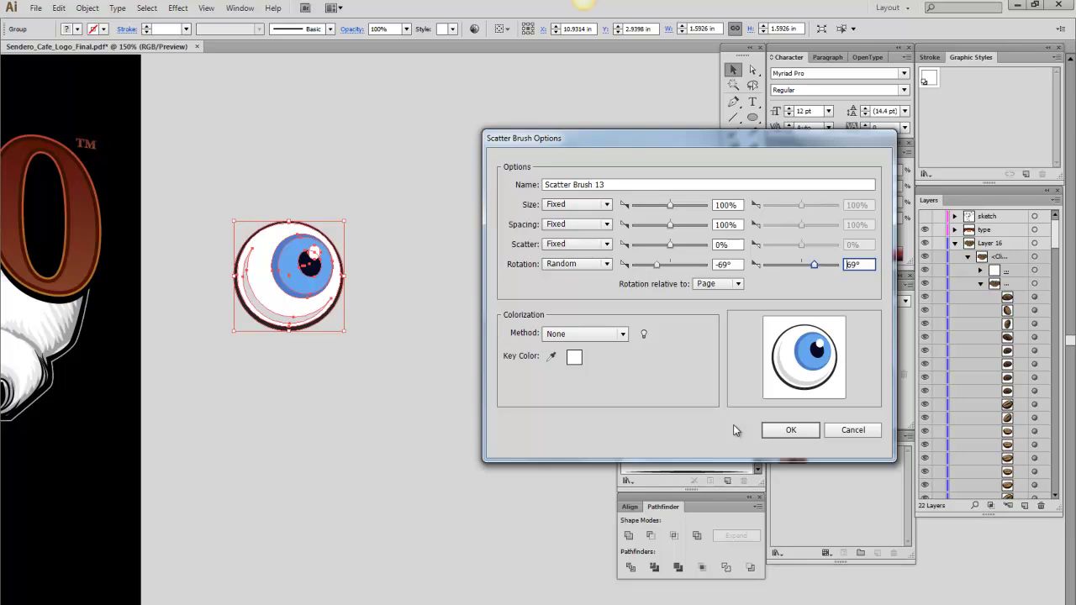
Accept the scatter brush options and place a duplicate of the eyeball beside the original.
{"action": "left_click", "coordinate": [791, 430]}
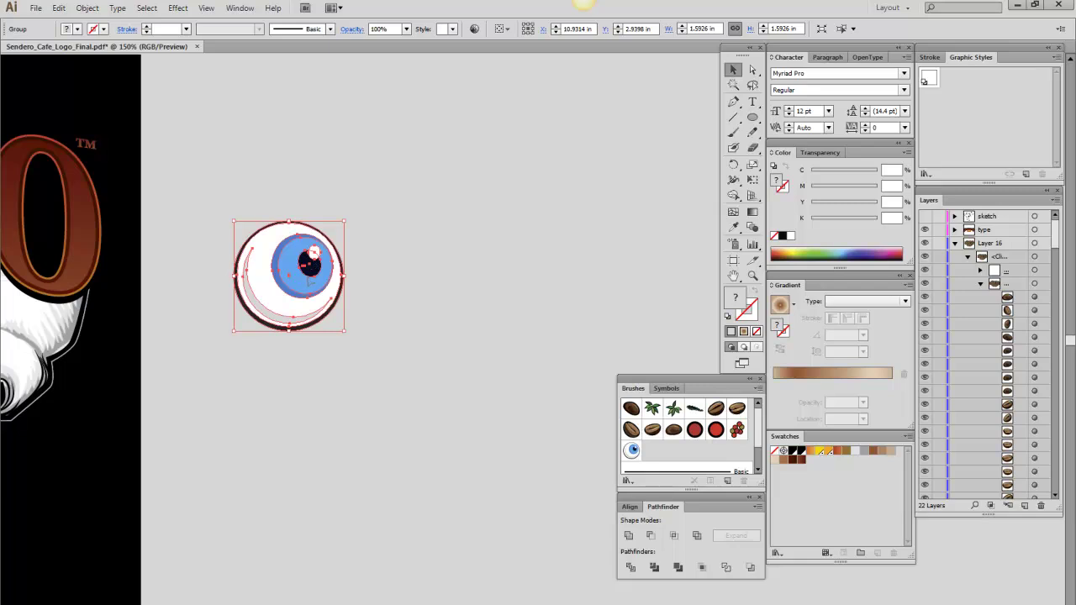
{"action": "left_click_drag", "start_coordinate": [311, 287], "coordinate": [495, 275]}
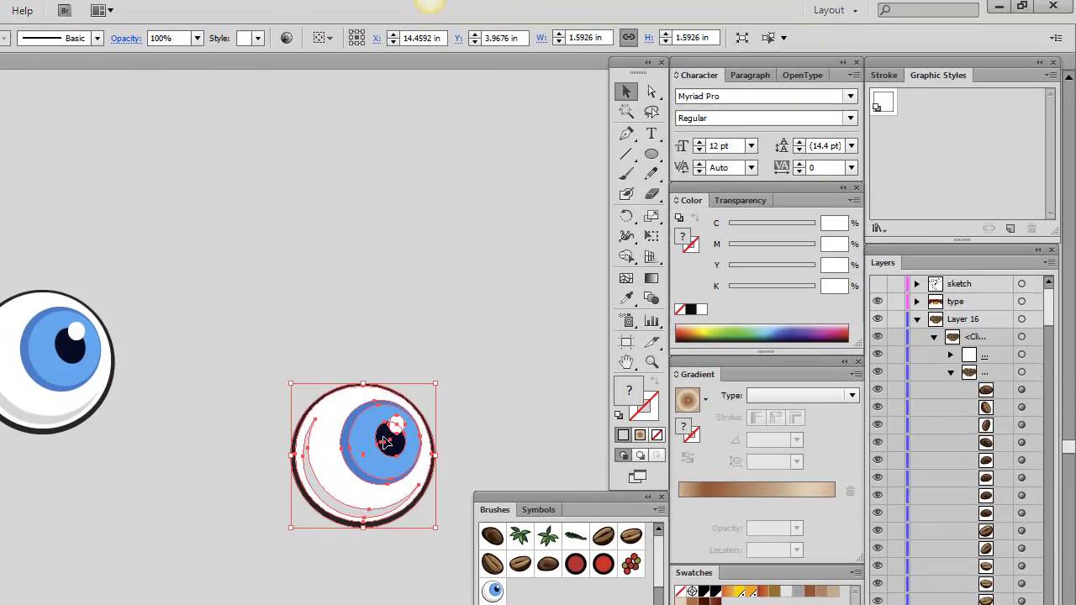
{"action": "left_click_drag", "start_coordinate": [313, 362], "coordinate": [264, 330]}
{"action": "left_click", "coordinate": [650, 90]}
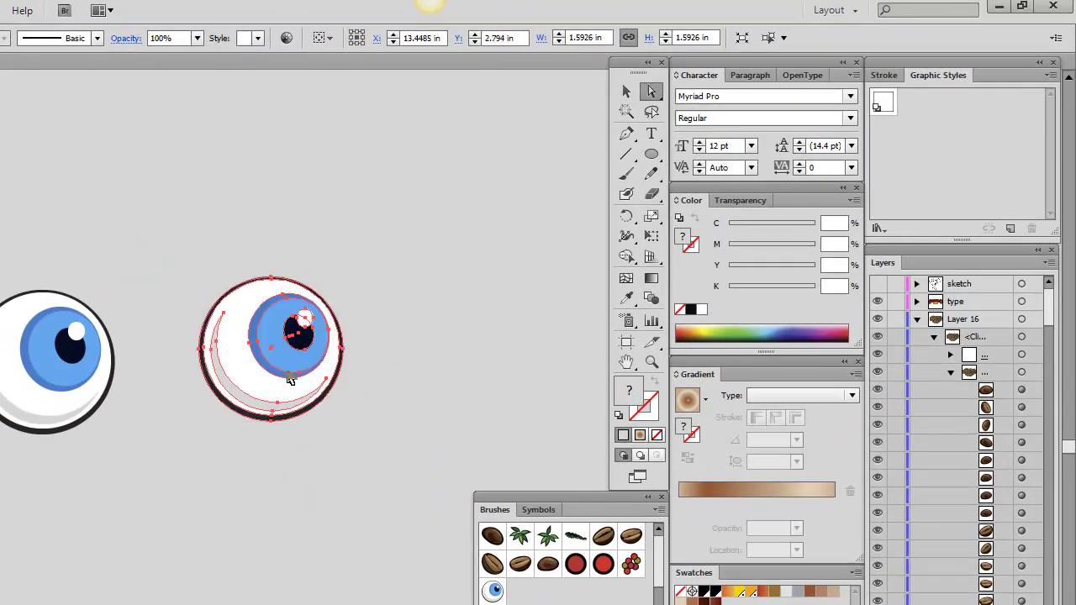
{"action": "key", "text": "v"}
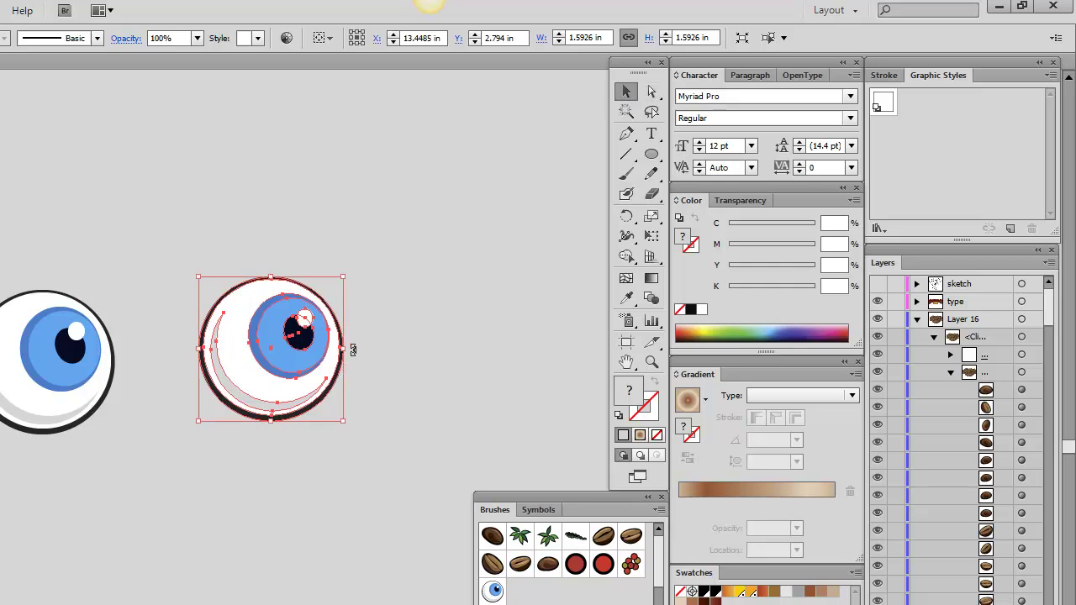
{"action": "left_click", "coordinate": [461, 248]}
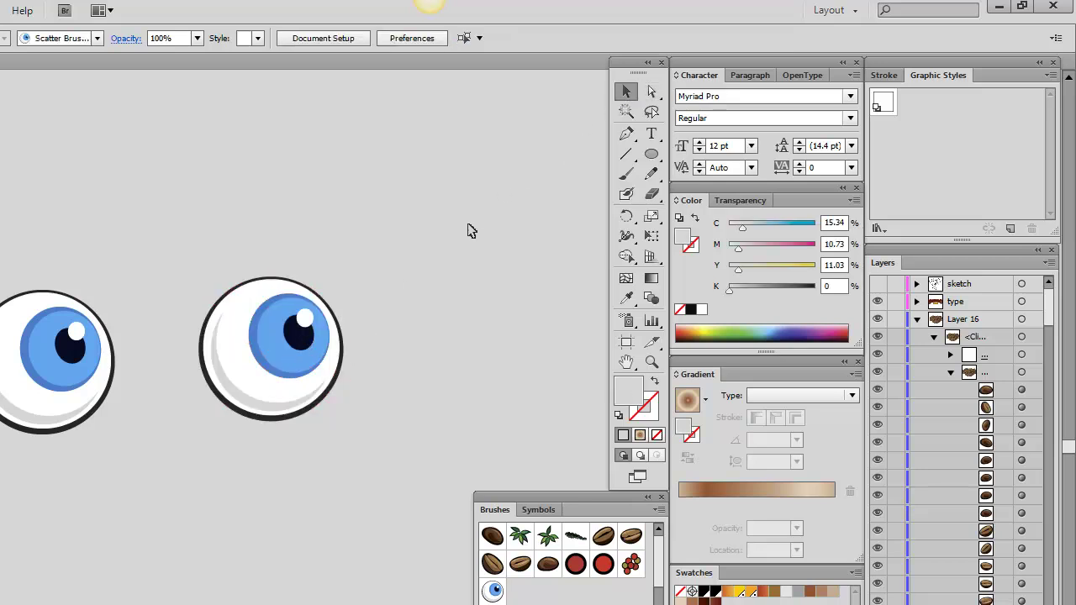
{"action": "left_click", "coordinate": [649, 92]}
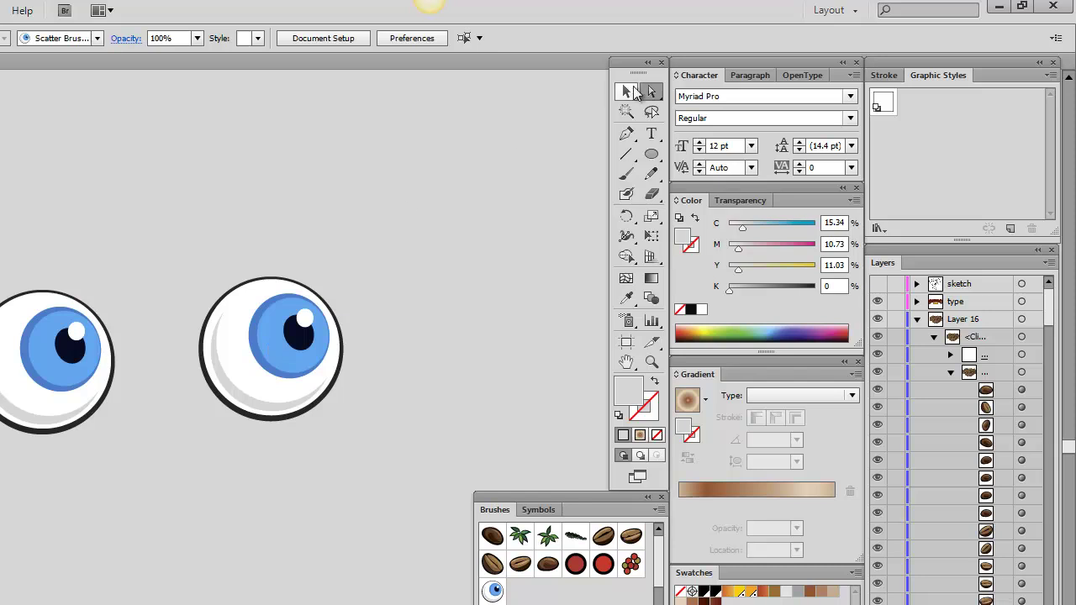
{"action": "left_click", "coordinate": [630, 91]}
Isolate the duplicate eyeball's group, try moving its grey crescent shadow, and leave isolation mode.
{"action": "left_click", "coordinate": [255, 379]}
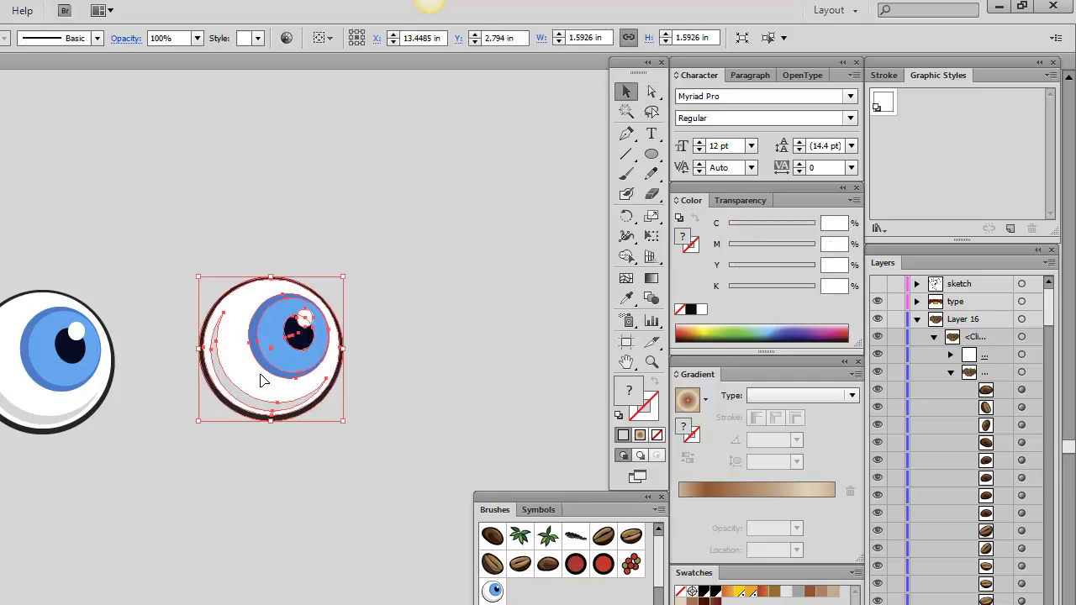
{"action": "double_click", "coordinate": [248, 377]}
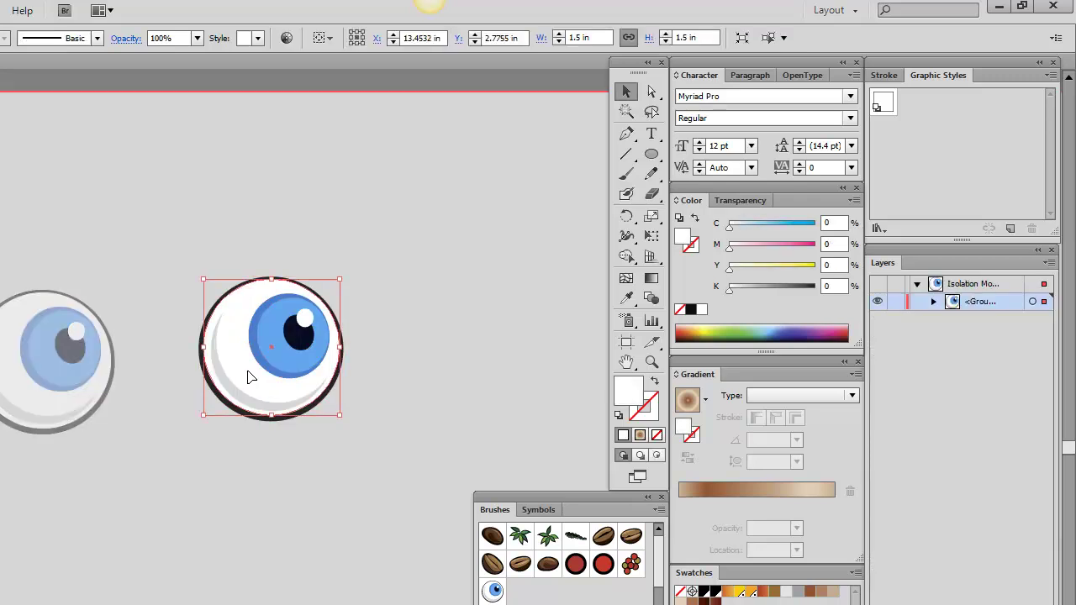
{"action": "double_click", "coordinate": [150, 241]}
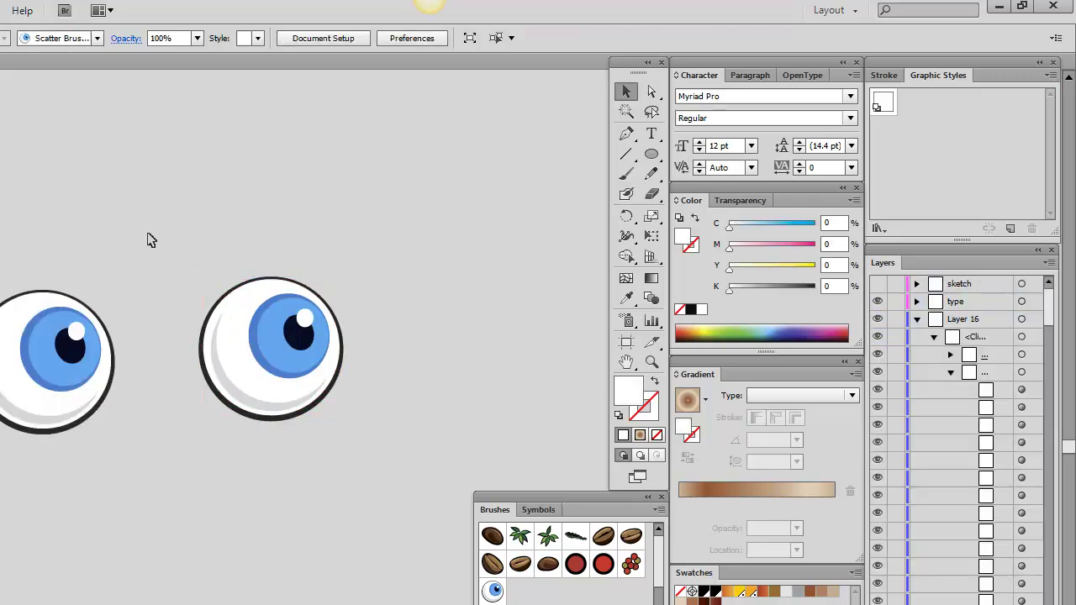
{"action": "left_click", "coordinate": [241, 356]}
{"action": "double_click", "coordinate": [241, 354]}
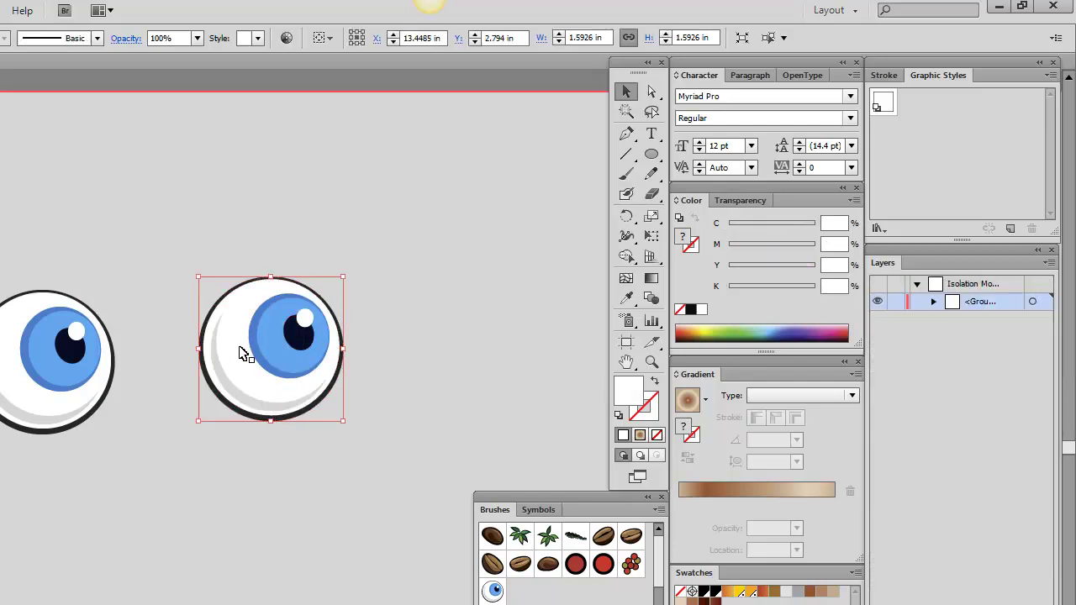
{"action": "left_click", "coordinate": [246, 395]}
{"action": "left_click", "coordinate": [249, 394]}
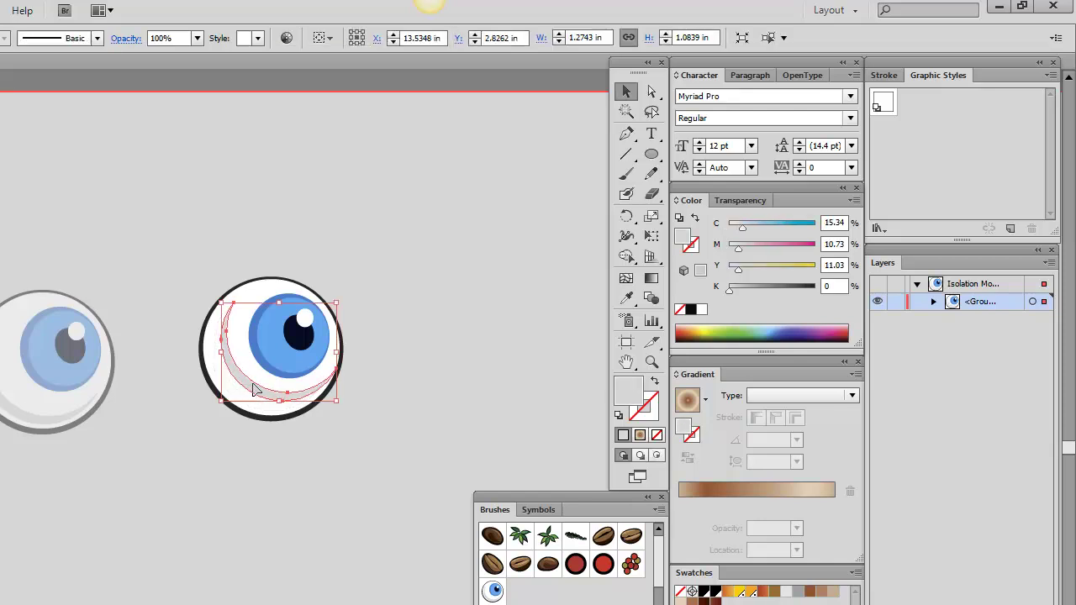
{"action": "left_click", "coordinate": [216, 472]}
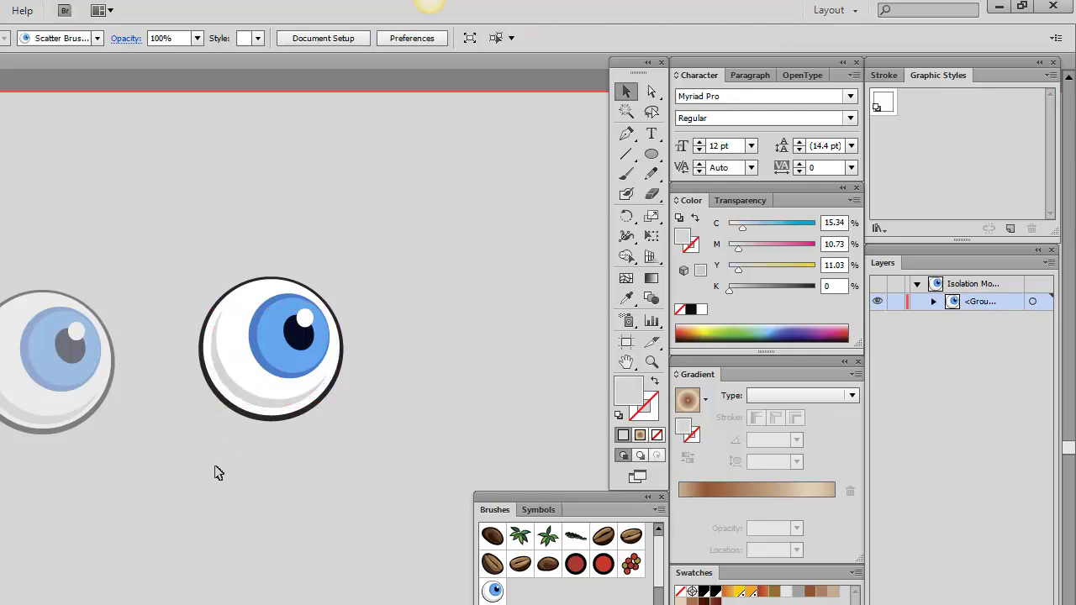
{"action": "double_click", "coordinate": [215, 472]}
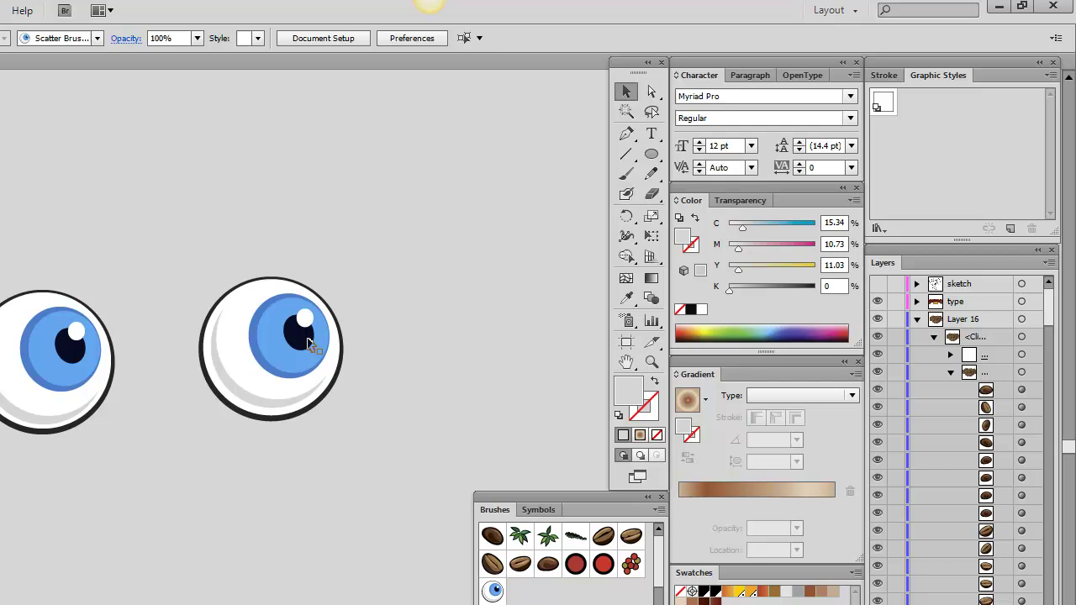
Select only the grey crescent in the duplicate eyeball and rotate it to lie along the eye's bottom edge.
{"action": "left_click", "coordinate": [277, 362]}
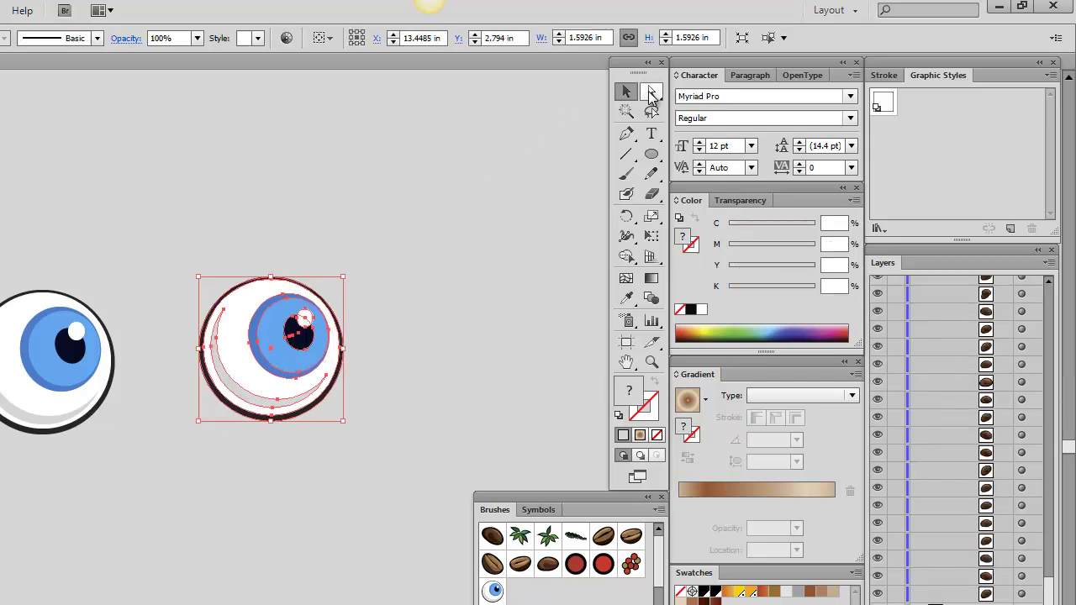
{"action": "left_click", "coordinate": [651, 91]}
{"action": "left_click", "coordinate": [382, 334]}
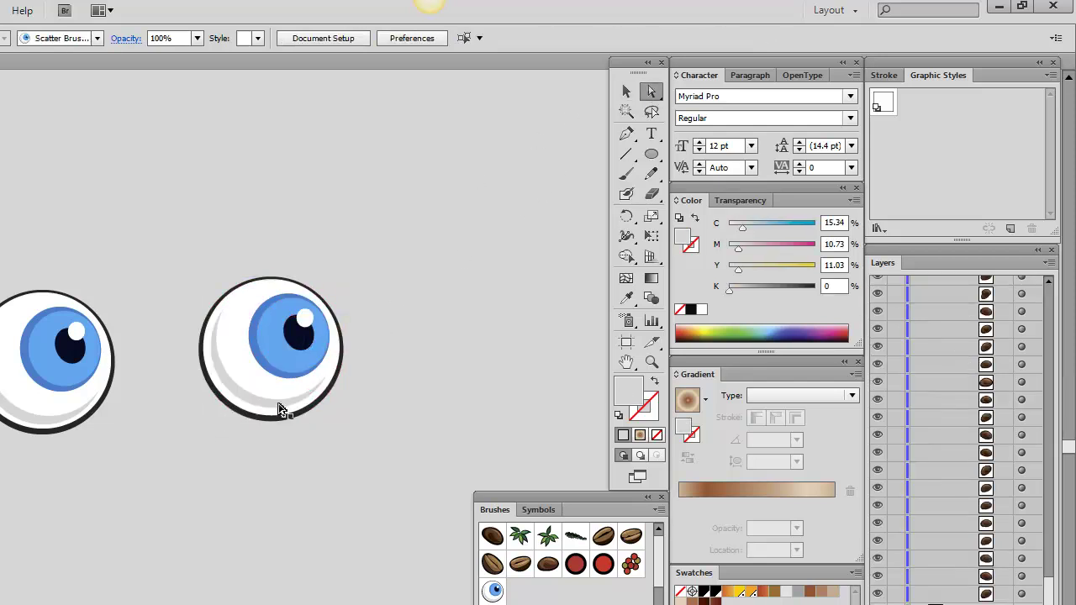
{"action": "left_click", "coordinate": [284, 406]}
{"action": "left_click", "coordinate": [626, 91]}
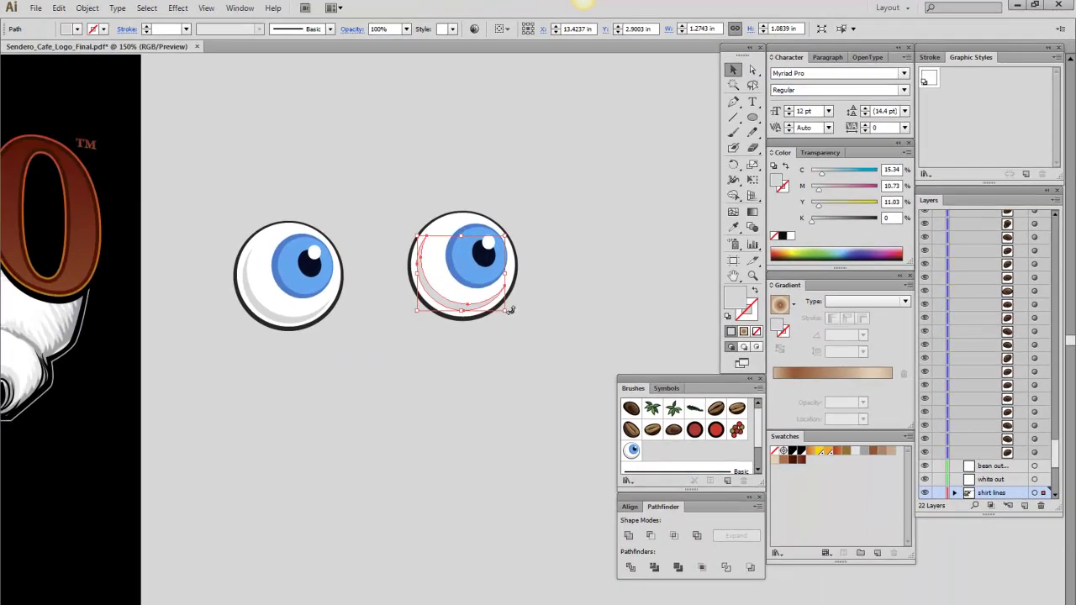
{"action": "mouse_move", "coordinate": [510, 310]}
{"action": "left_mouse_down"}
{"action": "mouse_move", "coordinate": [524, 269]}
{"action": "mouse_move", "coordinate": [475, 304]}
{"action": "mouse_move", "coordinate": [494, 296]}
{"action": "left_mouse_up"}
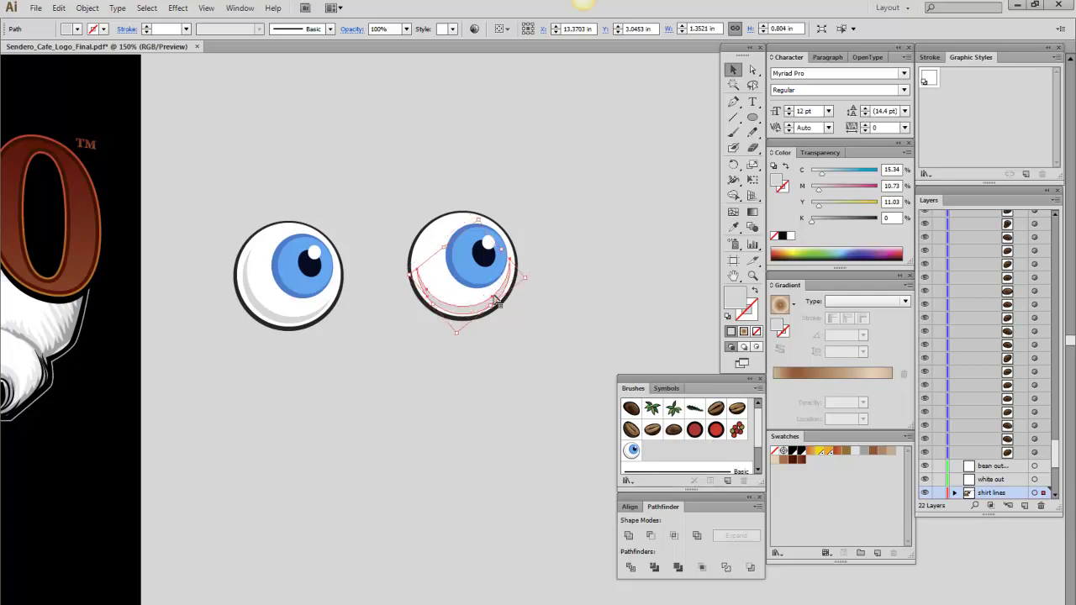
{"action": "left_click", "coordinate": [568, 228]}
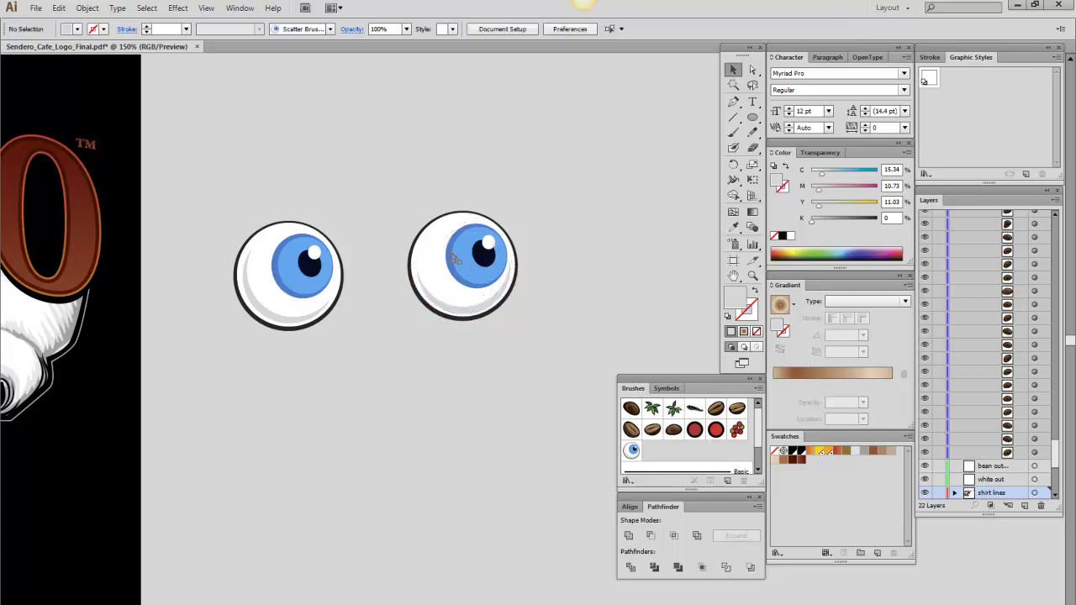
Isolate the duplicate eyeball's group, then move its dark blue iris to the upper centre and flatten it to about 0.98 × 0.82 in.
{"action": "left_click", "coordinate": [441, 242]}
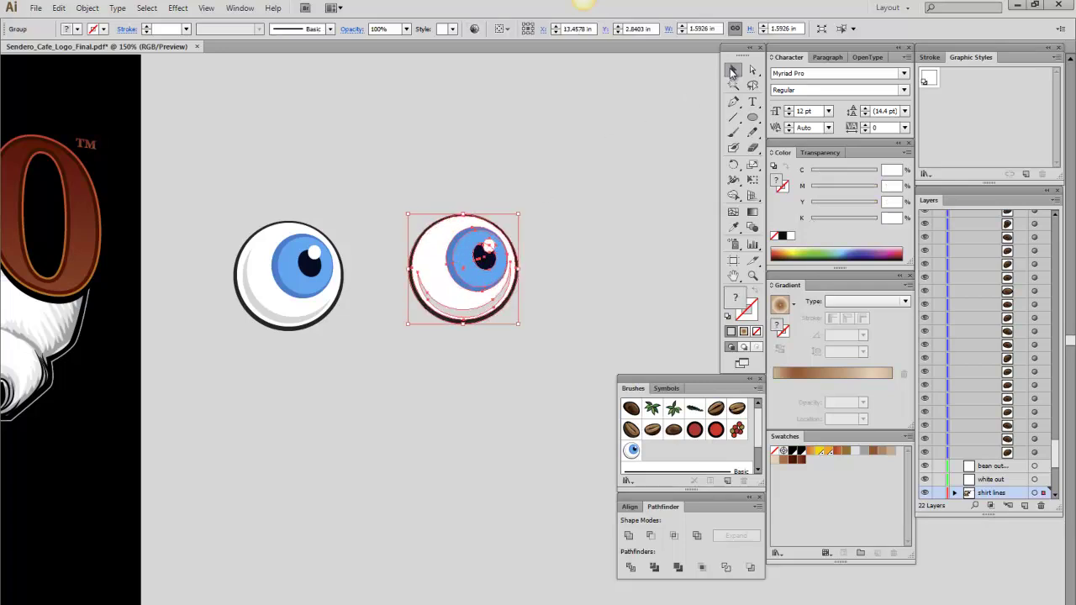
{"action": "left_click", "coordinate": [731, 71]}
{"action": "double_click", "coordinate": [461, 301]}
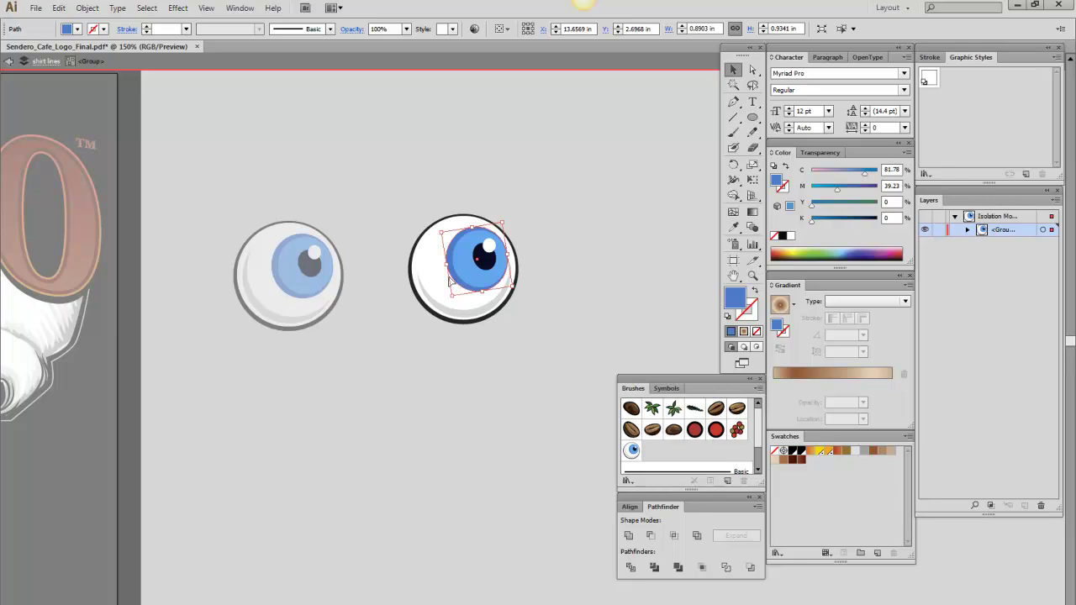
{"action": "left_click_drag", "start_coordinate": [451, 281], "coordinate": [475, 263]}
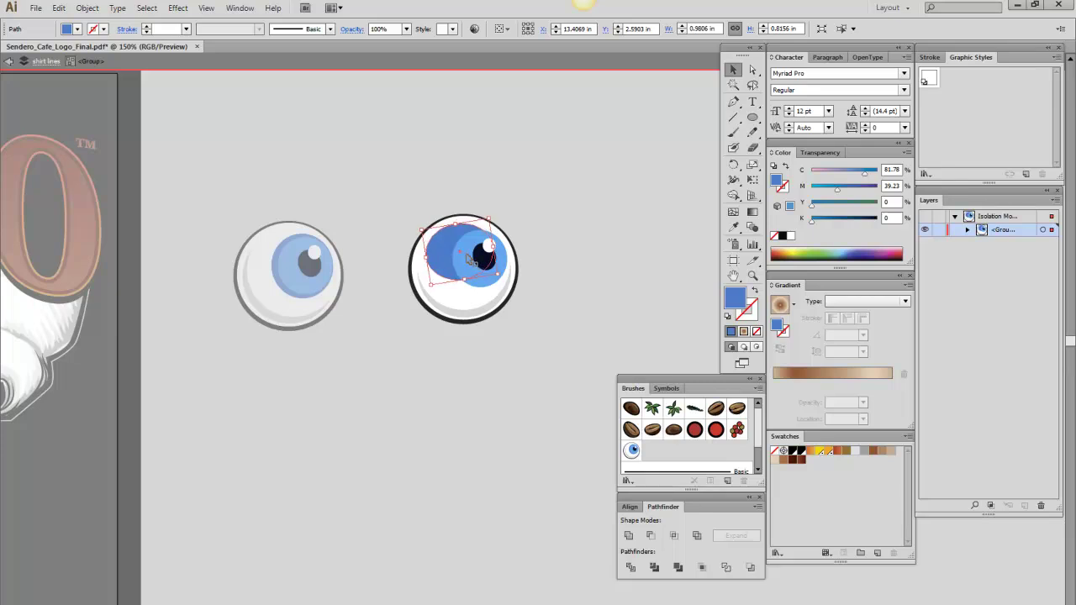
{"action": "key", "text": "ctrl+bracketleft"}
Fit the light blue inner iris inside the dark blue ellipse, flattening it to about 0.86 × 0.69 in.
{"action": "left_click", "coordinate": [476, 284]}
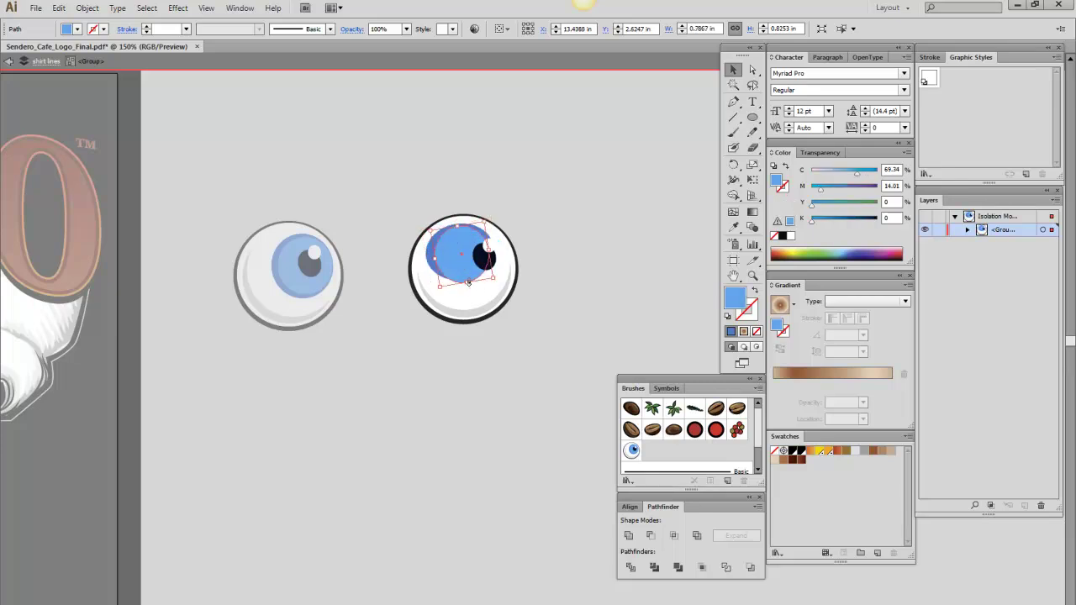
{"action": "mouse_move", "coordinate": [468, 282]}
{"action": "left_mouse_down"}
{"action": "mouse_move", "coordinate": [463, 270]}
{"action": "mouse_move", "coordinate": [490, 248]}
{"action": "mouse_move", "coordinate": [463, 273]}
{"action": "left_mouse_up"}
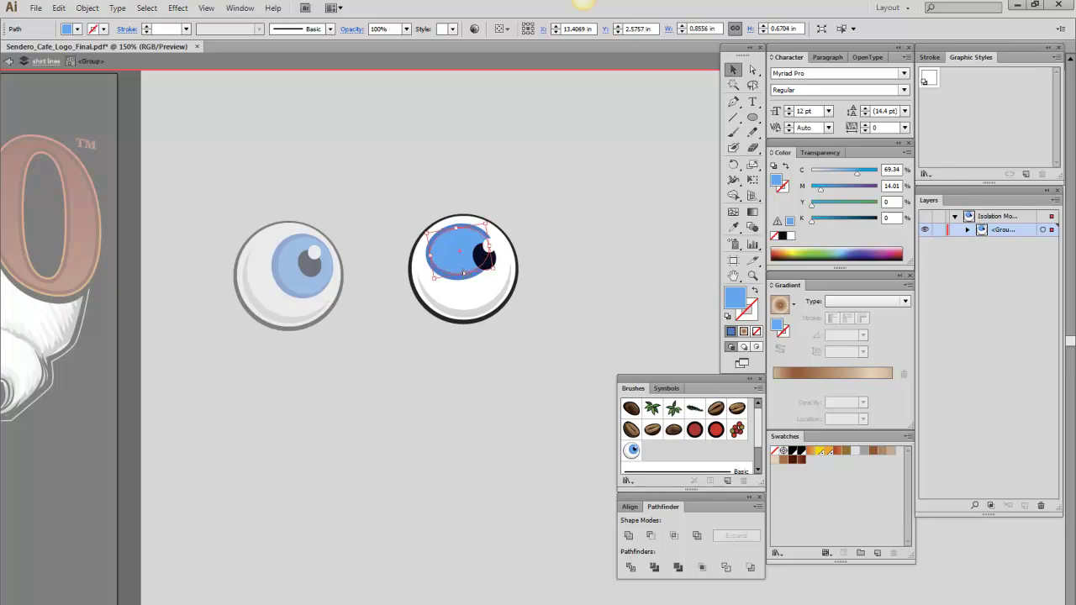
{"action": "left_click_drag", "start_coordinate": [455, 228], "coordinate": [455, 226]}
{"action": "left_click", "coordinate": [522, 196]}
Centre the pupil in the iris, flattened to about 0.40 × 0.32 in, and place the white highlight on its left edge.
{"action": "left_click", "coordinate": [487, 265]}
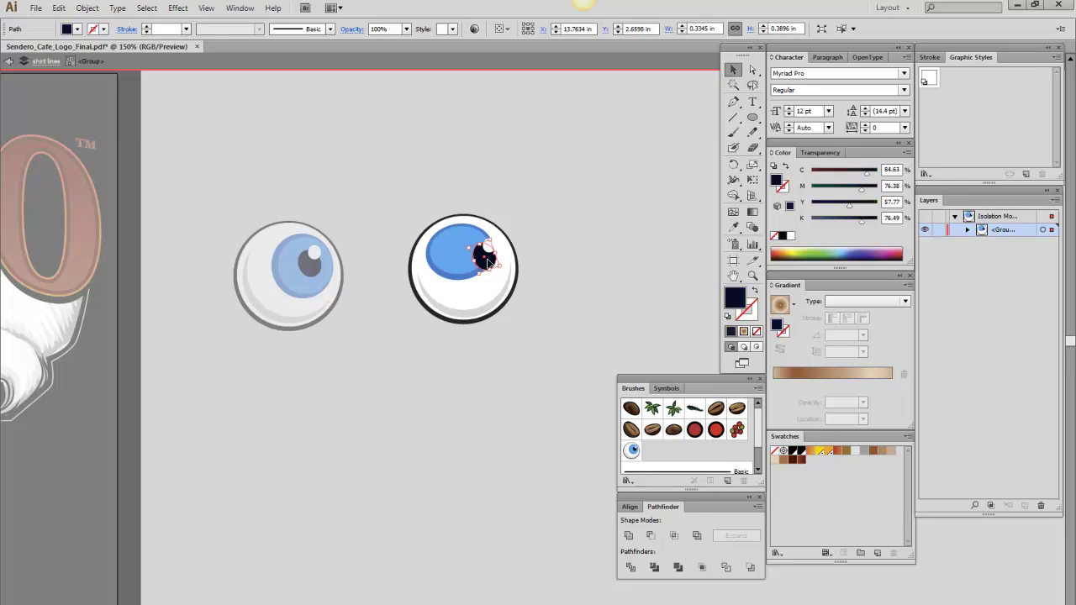
{"action": "left_click_drag", "start_coordinate": [463, 252], "coordinate": [479, 265]}
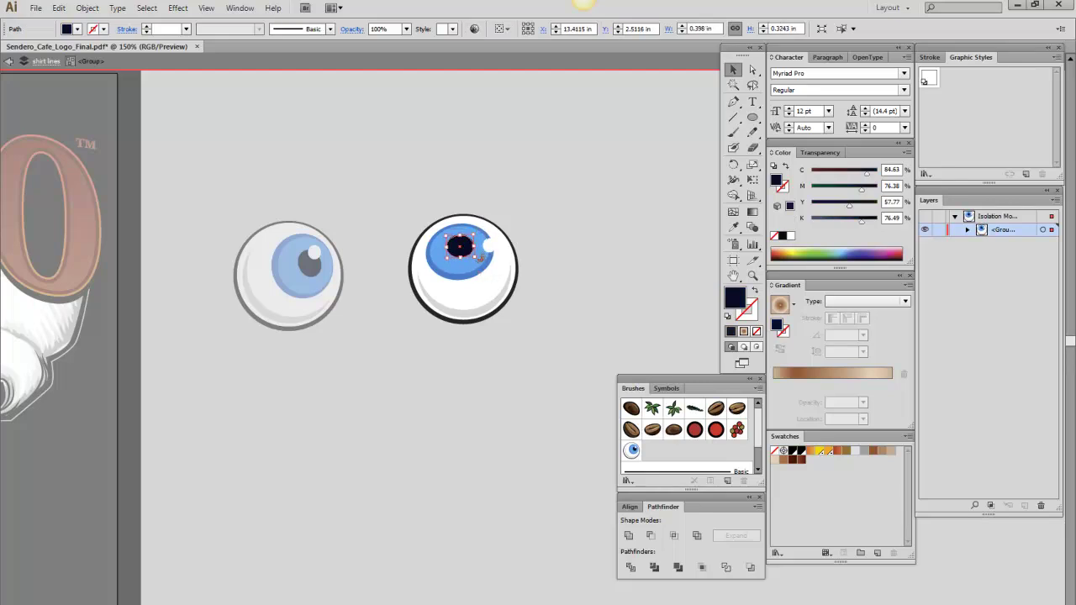
{"action": "key", "text": "ctrl+shift+b"}
{"action": "left_click", "coordinate": [490, 247]}
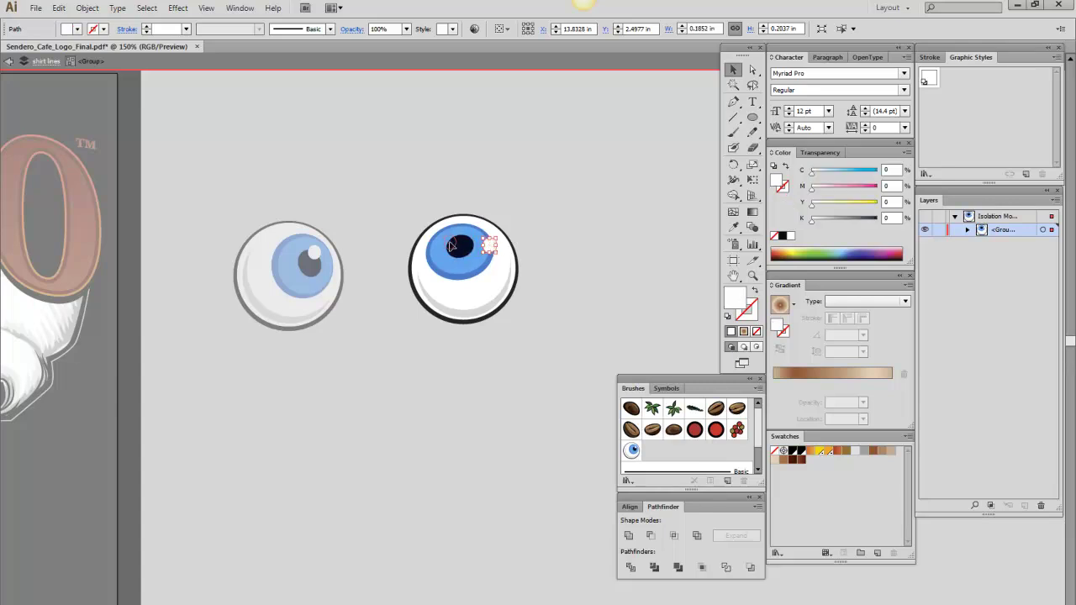
{"action": "left_click_drag", "start_coordinate": [451, 245], "coordinate": [461, 241]}
{"action": "left_click", "coordinate": [540, 217]}
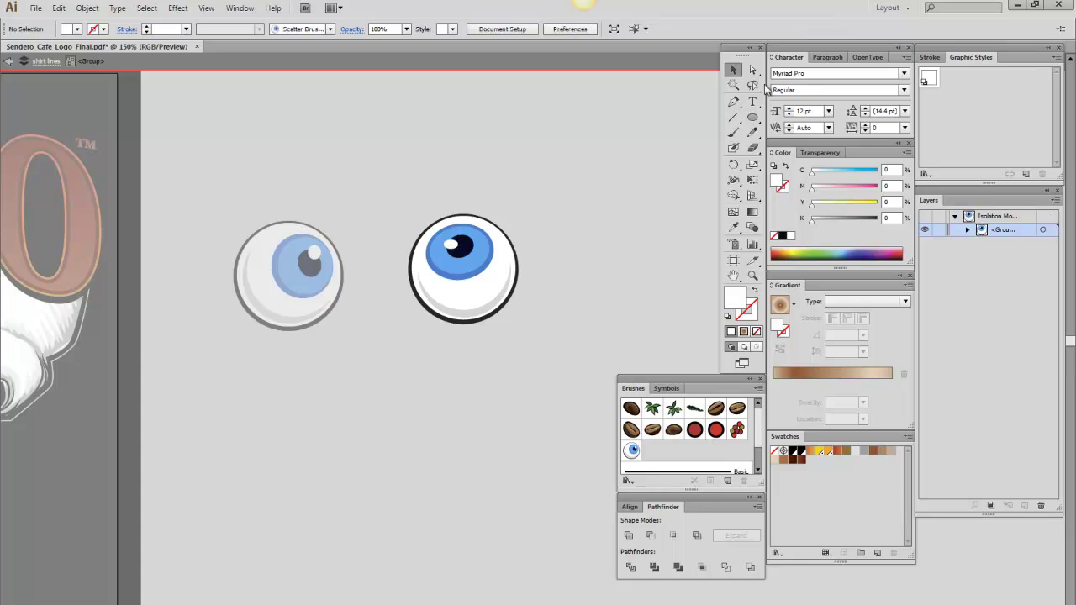
Recolor the duplicate's inner iris light green with C 54%, M 0% and Y 99%.
{"action": "left_click", "coordinate": [752, 69]}
{"action": "left_click", "coordinate": [473, 260]}
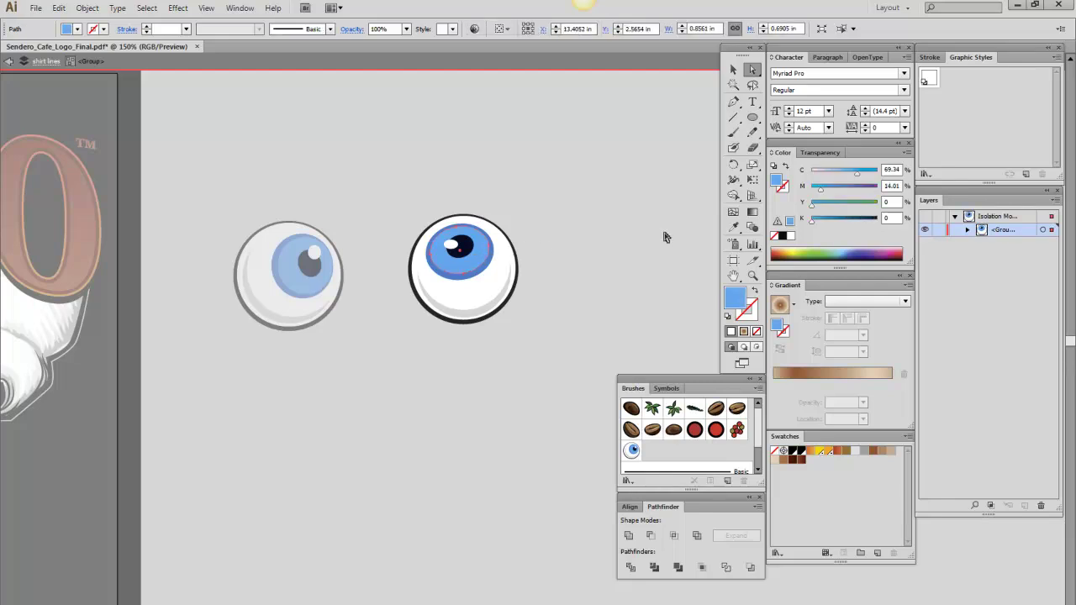
{"action": "left_click_drag", "start_coordinate": [811, 206], "coordinate": [874, 210]}
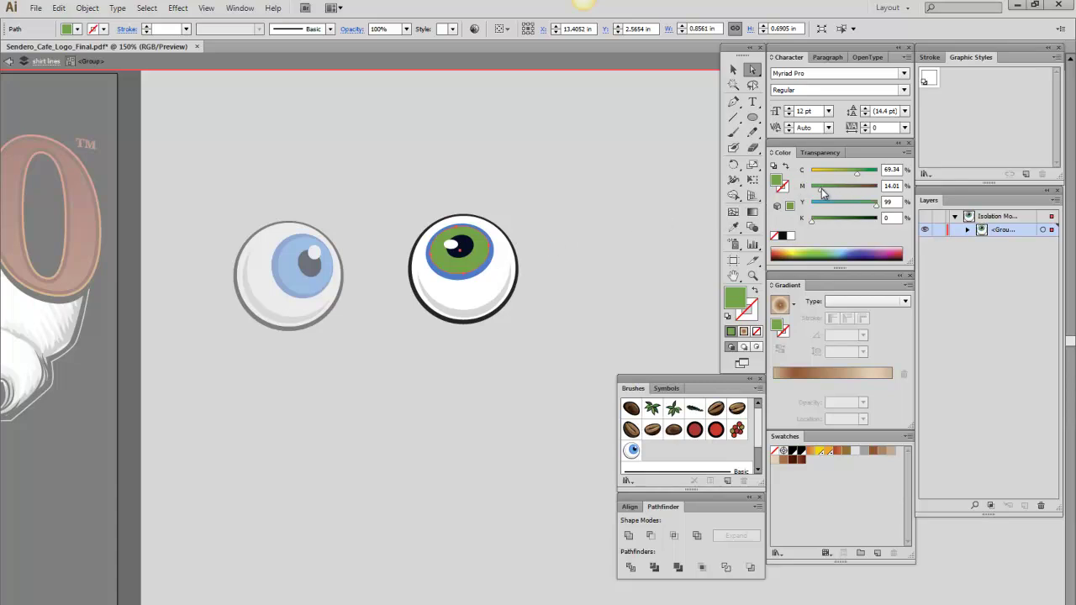
{"action": "left_click_drag", "start_coordinate": [823, 193], "coordinate": [846, 173]}
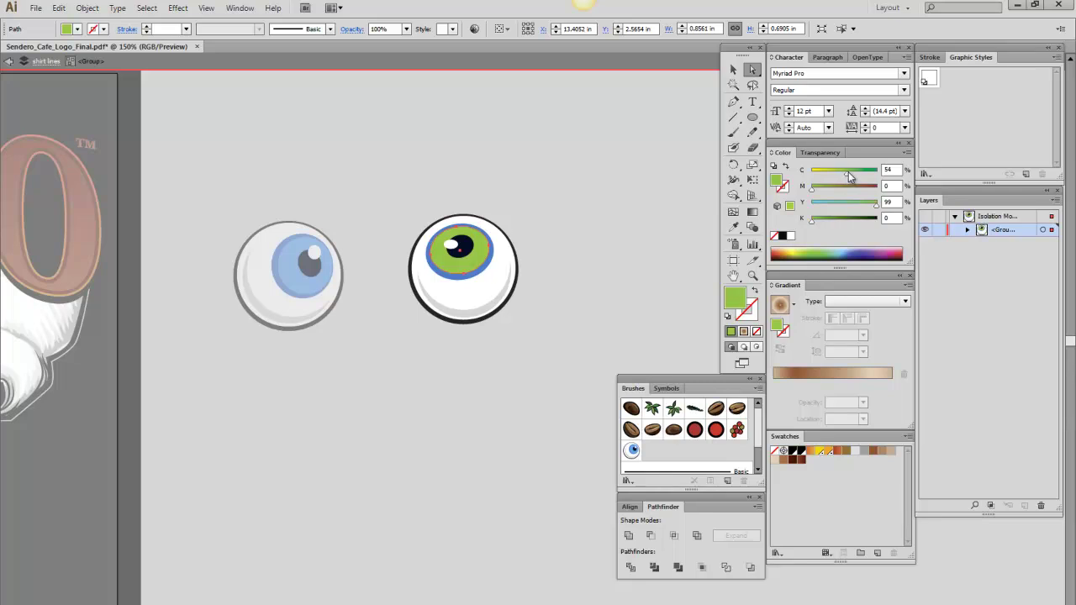
Recolor the outer iris ring dark green by setting its yellow value to 97%, and leave isolation mode.
{"action": "left_click", "coordinate": [481, 277]}
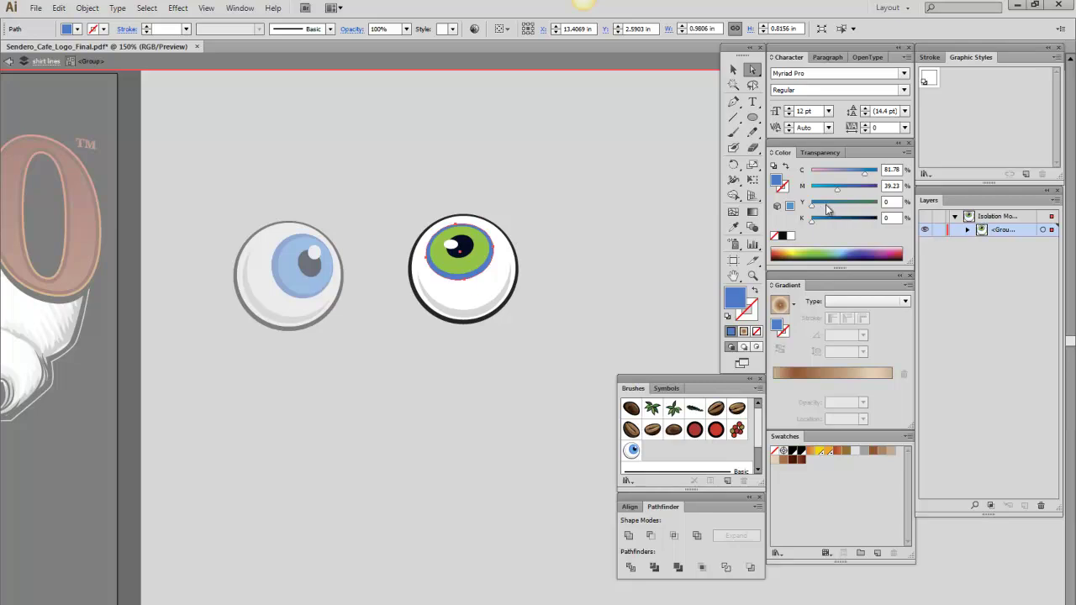
{"action": "left_click_drag", "start_coordinate": [871, 208], "coordinate": [872, 211]}
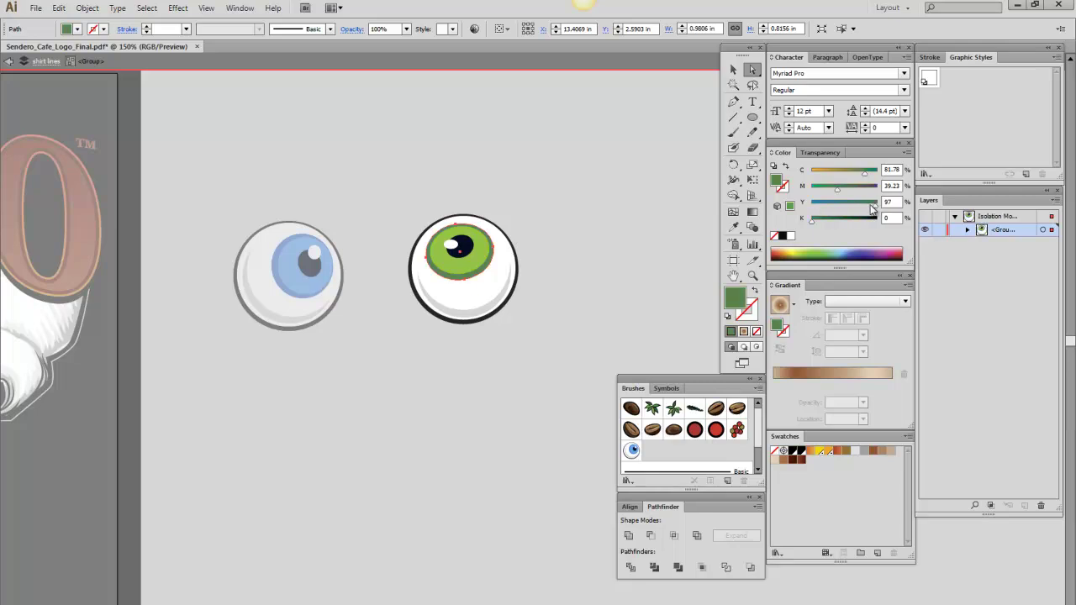
{"action": "left_click", "coordinate": [573, 252]}
{"action": "key", "text": "v"}
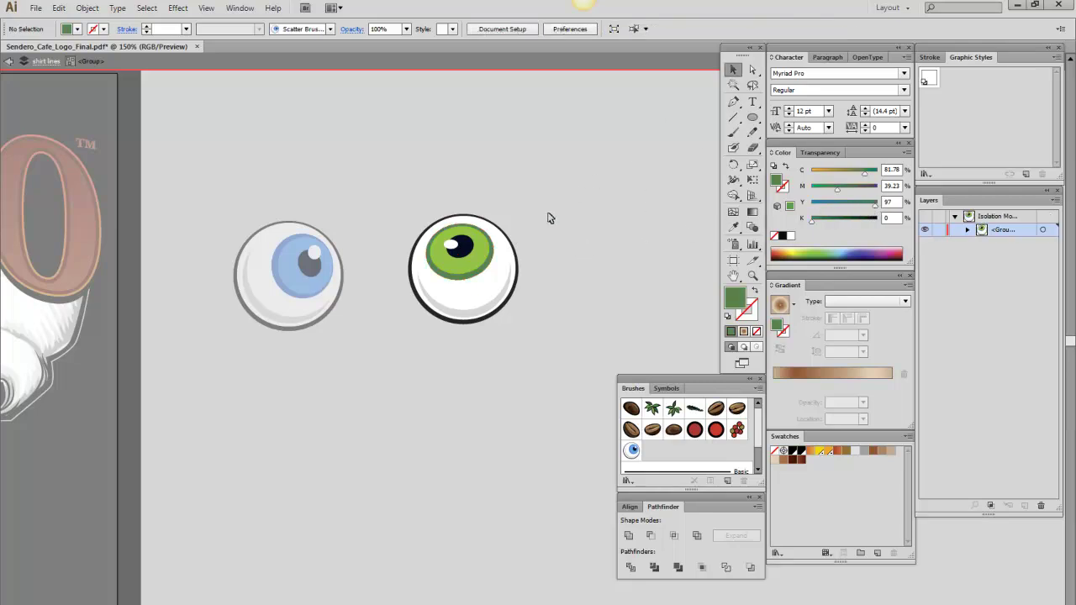
{"action": "double_click", "coordinate": [548, 218]}
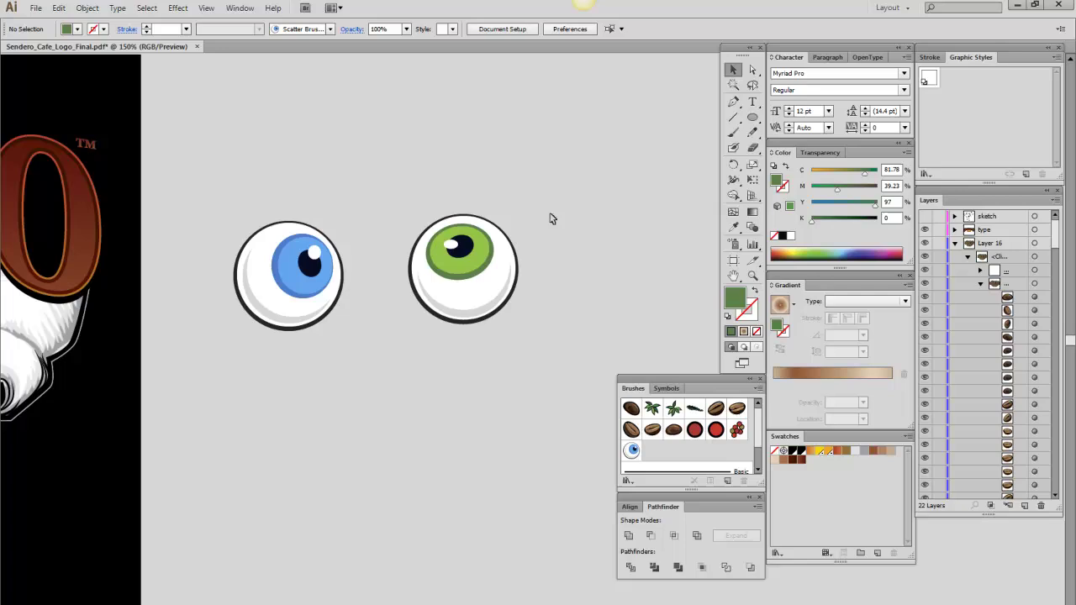
Create a scatter brush from the green eyeball with random rotation from -59° to 106°.
{"action": "left_click", "coordinate": [491, 293]}
{"action": "mouse_move", "coordinate": [473, 288]}
{"action": "left_mouse_down"}
{"action": "mouse_move", "coordinate": [654, 463]}
{"action": "mouse_move", "coordinate": [673, 464]}
{"action": "left_mouse_up"}
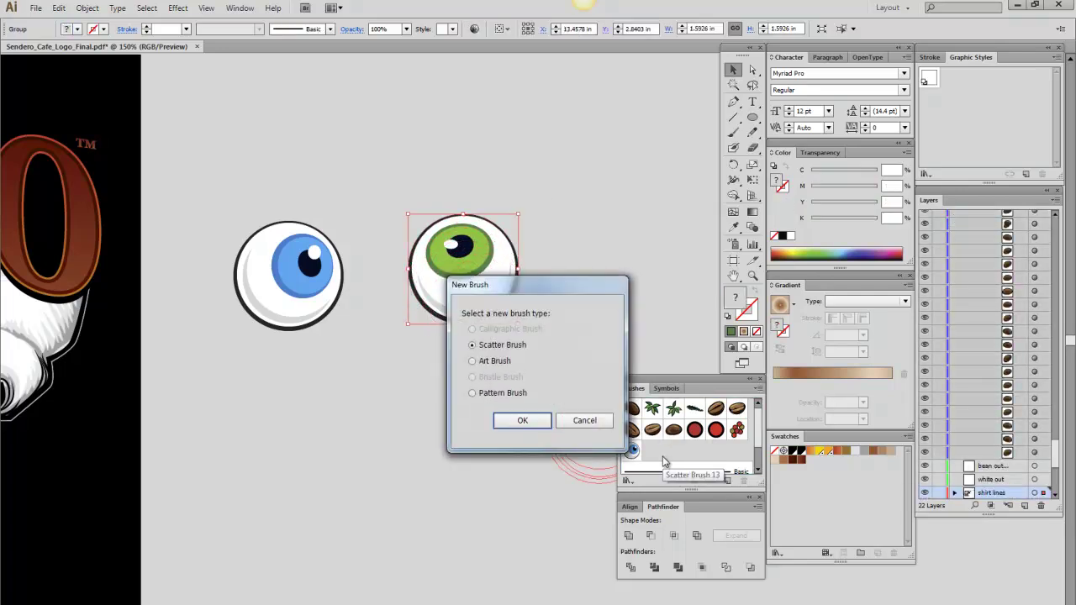
{"action": "left_click", "coordinate": [528, 421]}
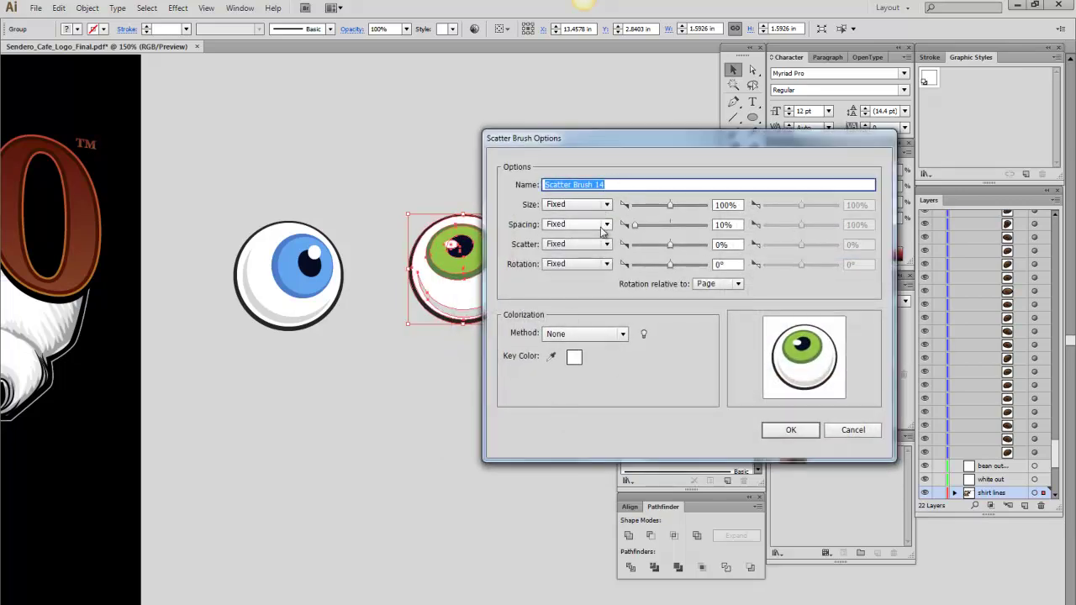
{"action": "left_click", "coordinate": [607, 264]}
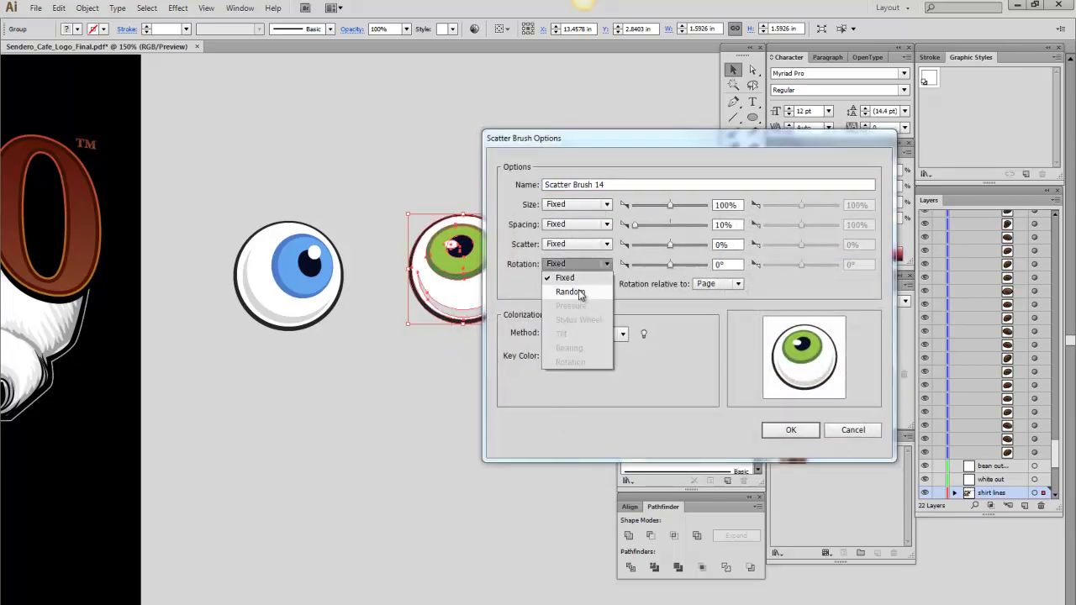
{"action": "left_click", "coordinate": [569, 290]}
{"action": "left_click_drag", "start_coordinate": [670, 264], "coordinate": [658, 268]}
{"action": "left_click_drag", "start_coordinate": [802, 263], "coordinate": [823, 264]}
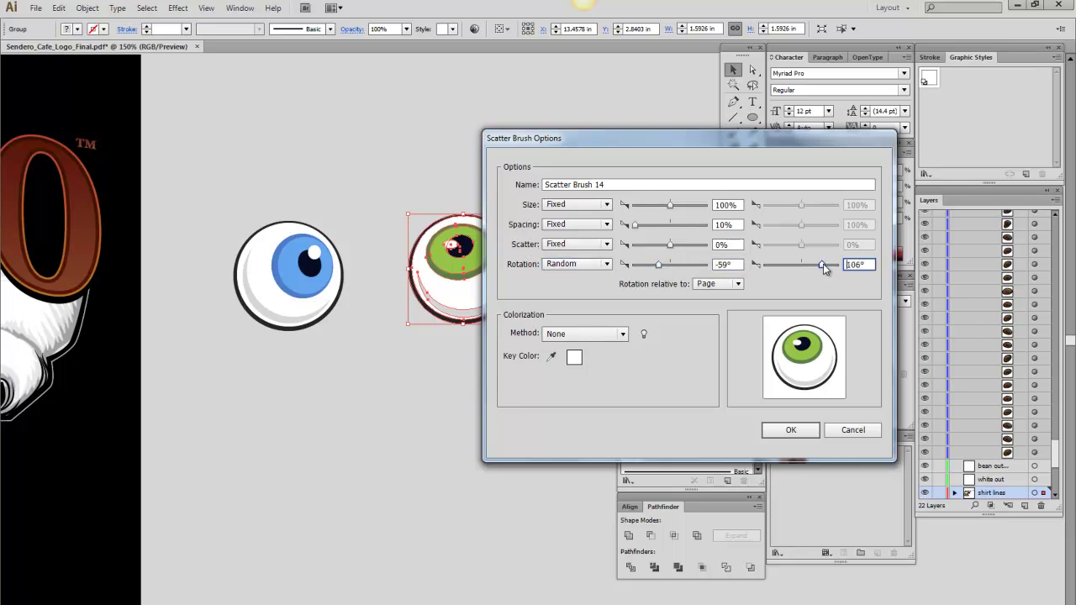
{"action": "left_click", "coordinate": [791, 430]}
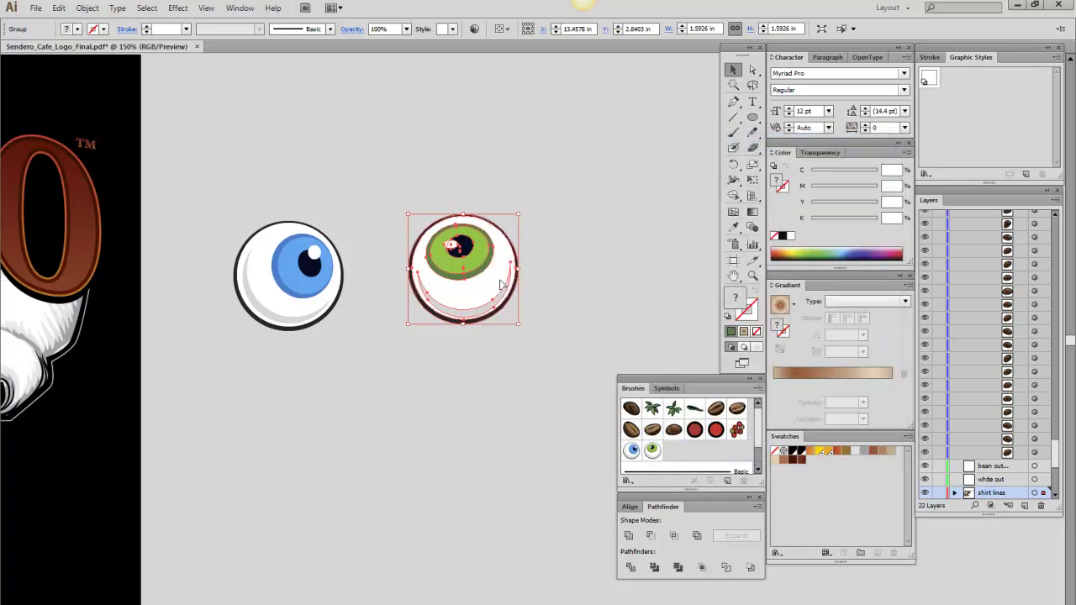
Move the green eyeball above the blue one, and place a copy of it below for a third variation.
{"action": "left_click_drag", "start_coordinate": [478, 276], "coordinate": [406, 190]}
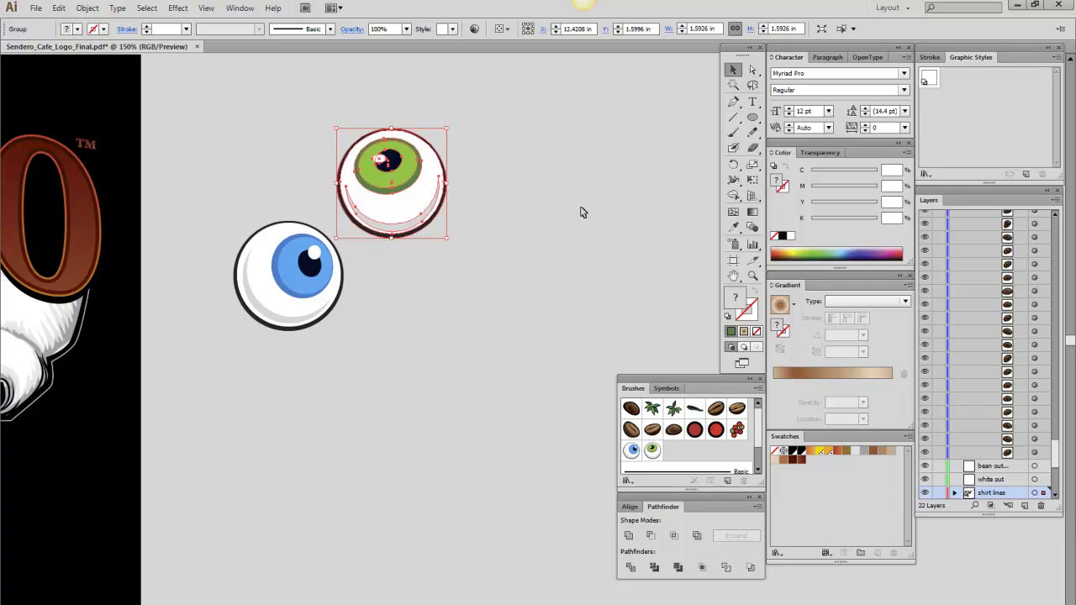
{"action": "key", "text": "ctrl+v"}
{"action": "left_click_drag", "start_coordinate": [546, 336], "coordinate": [493, 335]}
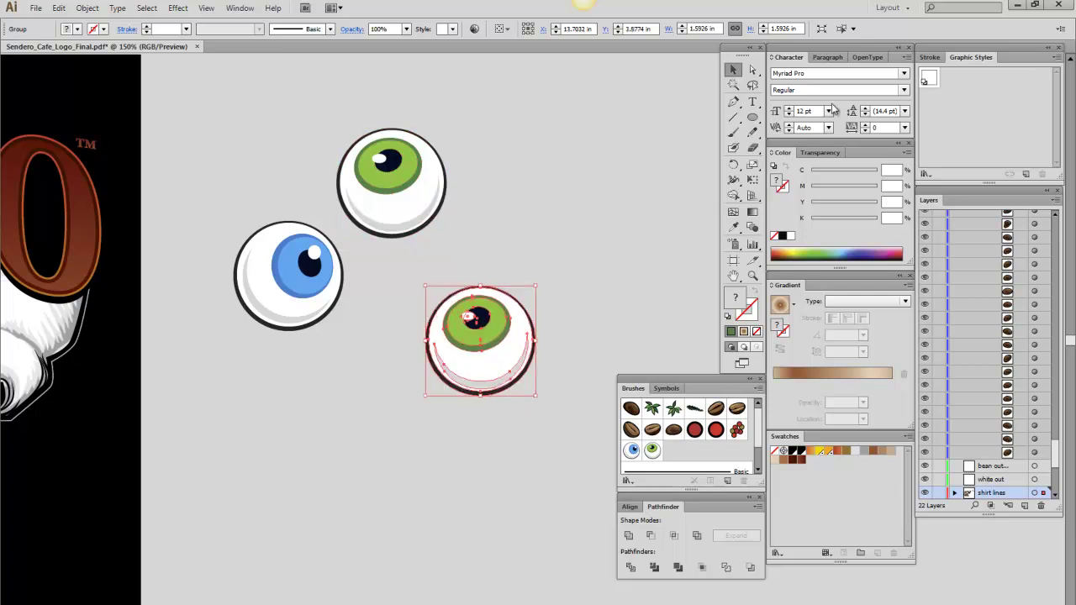
{"action": "left_click", "coordinate": [571, 260]}
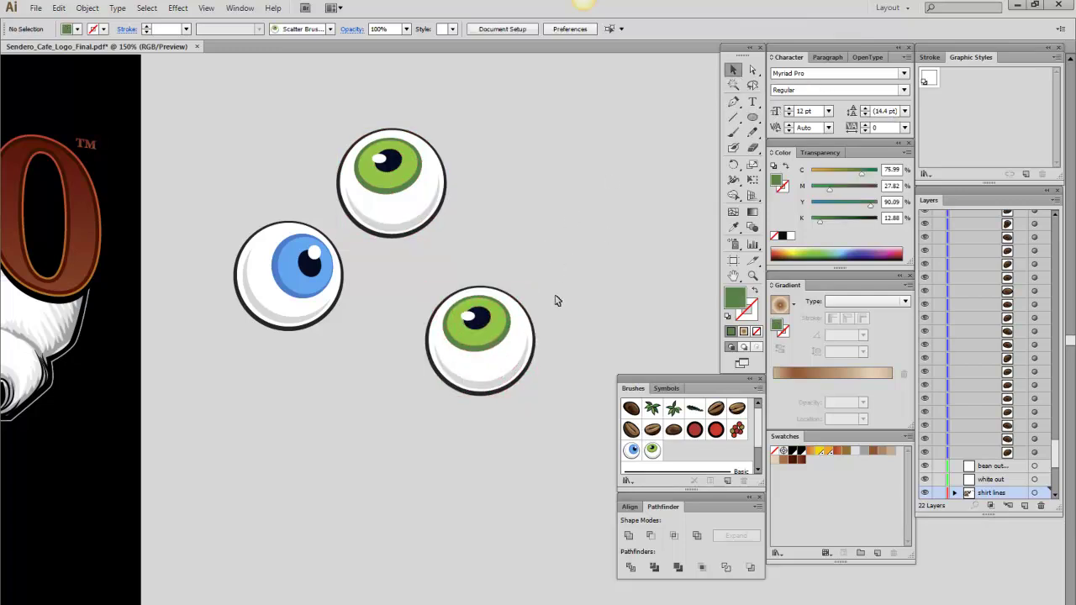
Isolate the copied eyeball group and stretch its dark green iris ring into a rounder shape of about 0.98 × 0.97 in.
{"action": "double_click", "coordinate": [496, 338]}
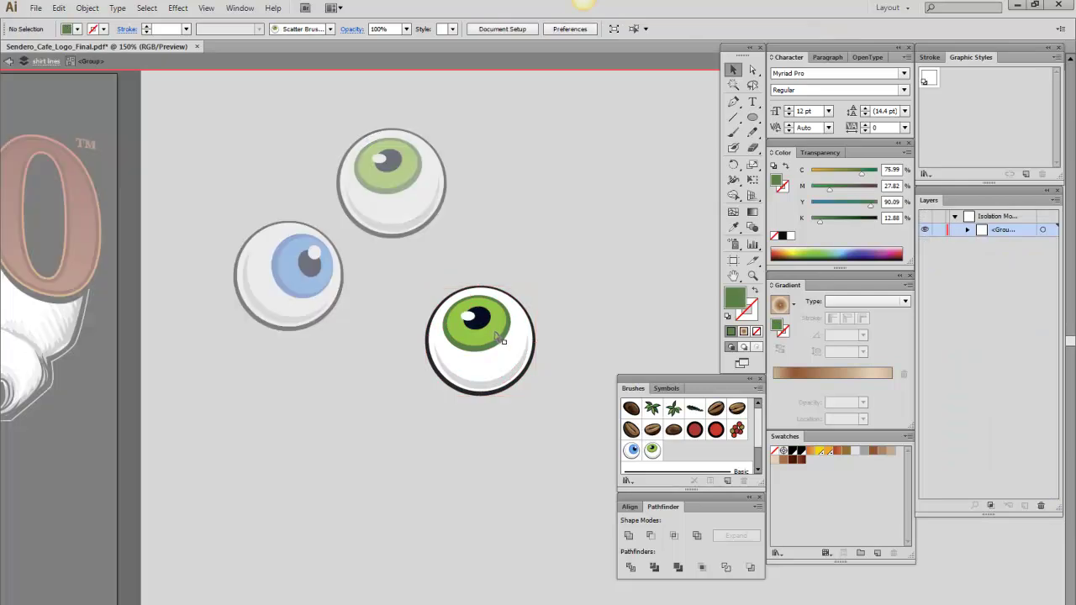
{"action": "left_click", "coordinate": [502, 385]}
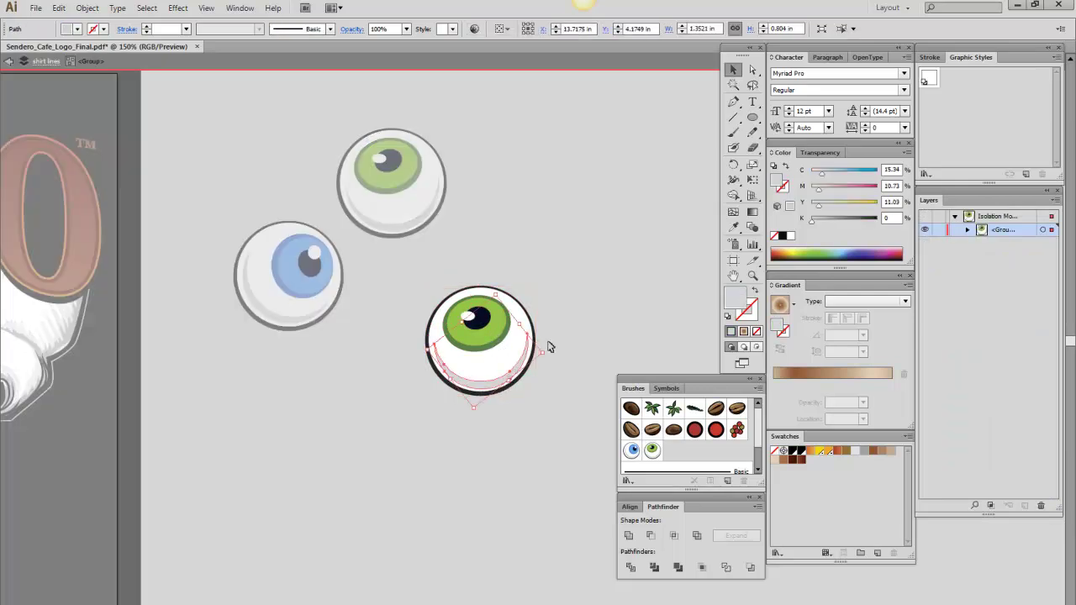
{"action": "mouse_move", "coordinate": [549, 349]}
{"action": "left_mouse_down"}
{"action": "mouse_move", "coordinate": [533, 374]}
{"action": "mouse_move", "coordinate": [502, 384]}
{"action": "mouse_move", "coordinate": [491, 382]}
{"action": "mouse_move", "coordinate": [484, 334]}
{"action": "mouse_move", "coordinate": [491, 345]}
{"action": "left_mouse_up"}
{"action": "left_click", "coordinate": [495, 351]}
{"action": "left_click", "coordinate": [491, 350]}
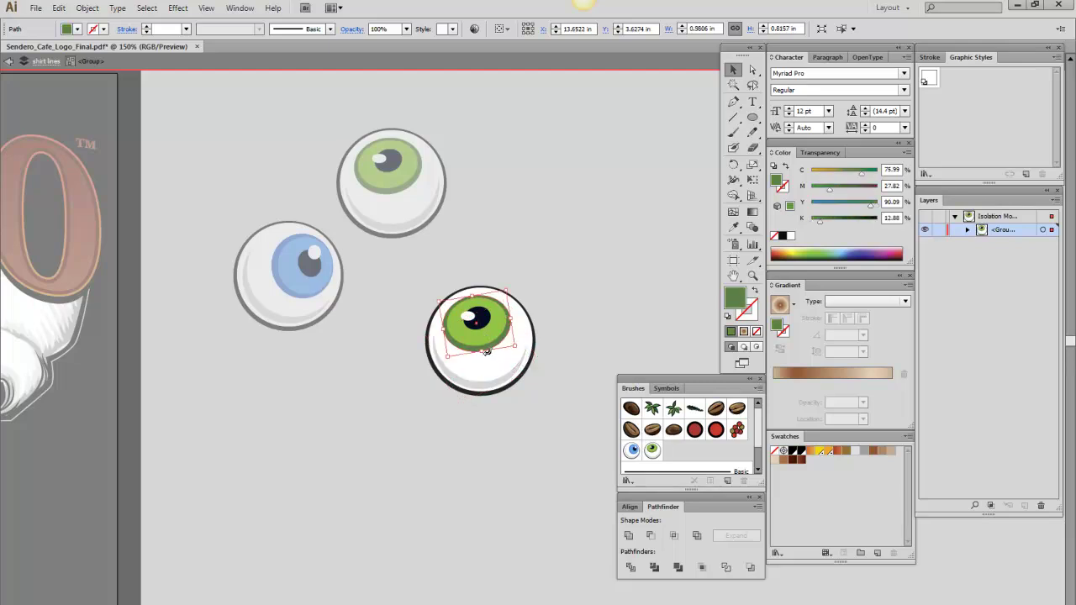
{"action": "mouse_move", "coordinate": [486, 361]}
{"action": "left_mouse_down"}
{"action": "mouse_move", "coordinate": [492, 341]}
{"action": "mouse_move", "coordinate": [502, 353]}
{"action": "left_mouse_up"}
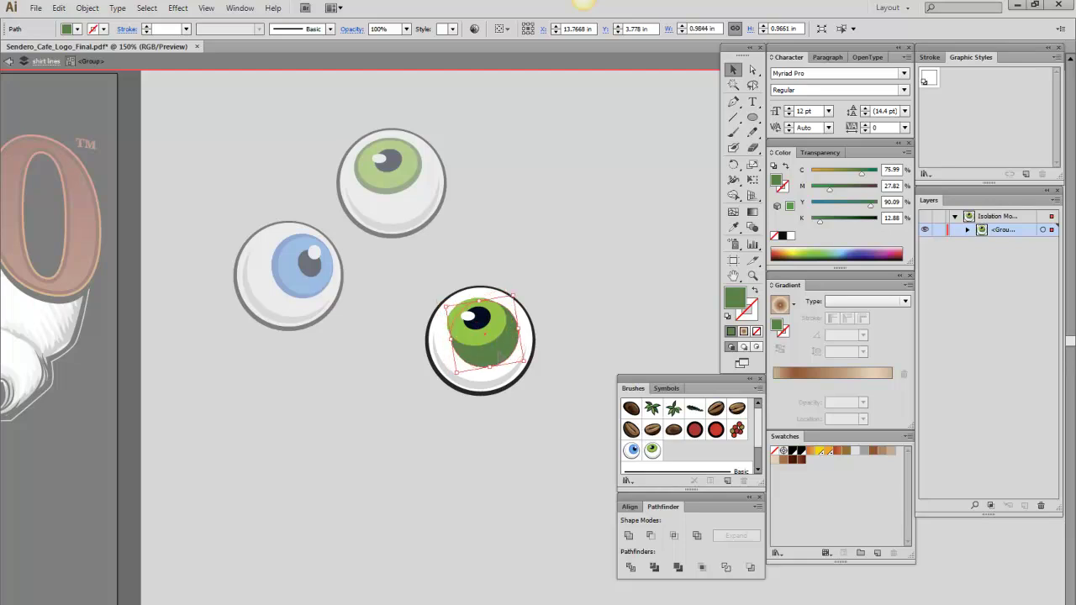
Enlarge the light green inner iris to about 0.86 × 0.83 in and fit it inside the dark green ring.
{"action": "left_click", "coordinate": [480, 344]}
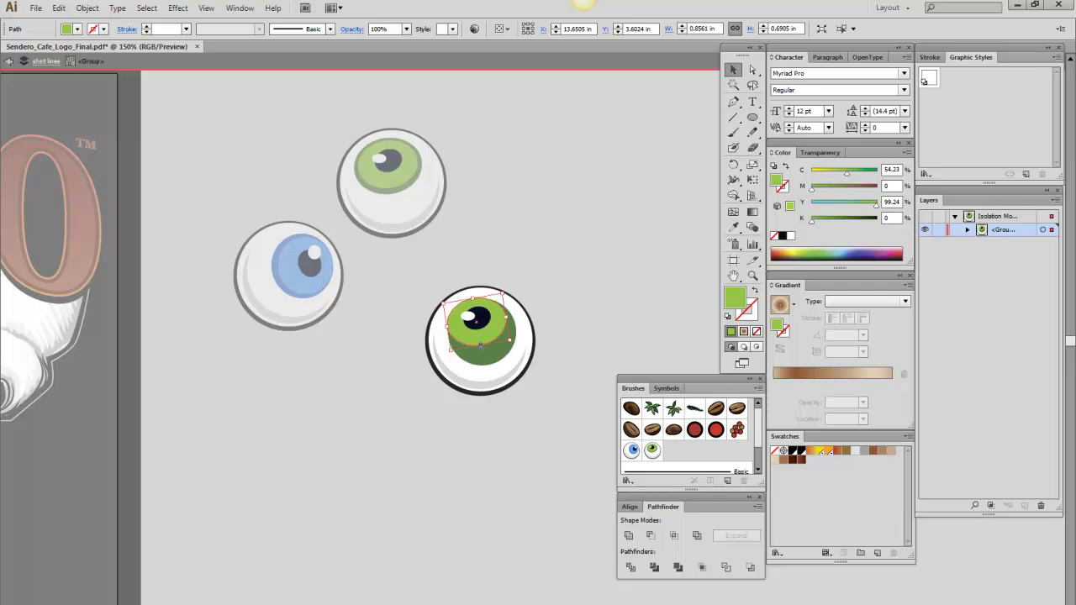
{"action": "key", "text": "ctrl+shift+bracketright"}
{"action": "left_click_drag", "start_coordinate": [488, 344], "coordinate": [496, 345]}
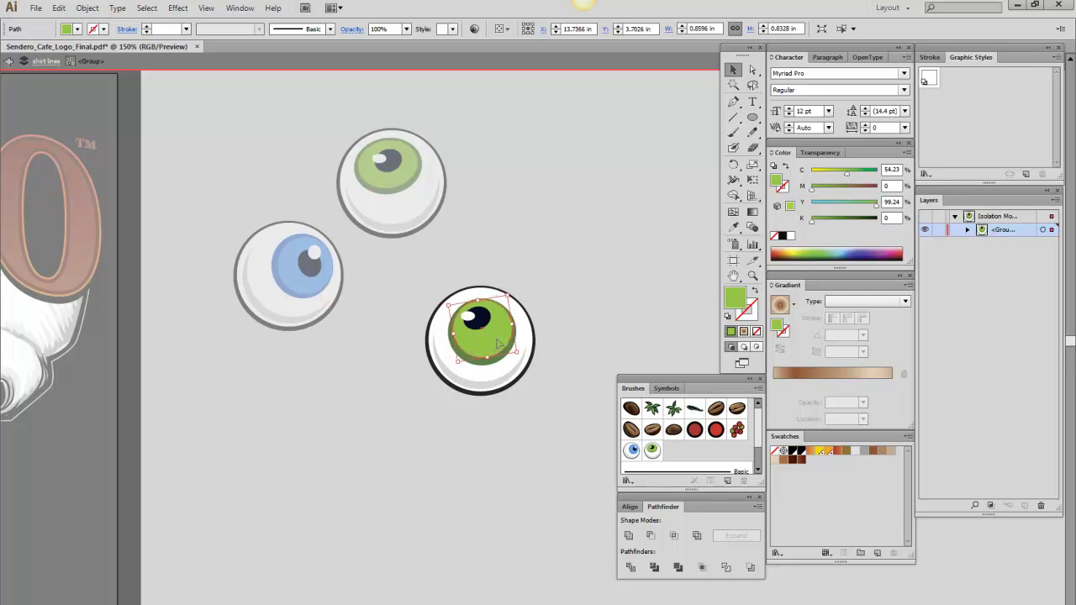
Round the pupil to about 0.40 × 0.41 in, and set the highlight on its upper right edge at about 0.20 × 0.20 in.
{"action": "left_click", "coordinate": [484, 322]}
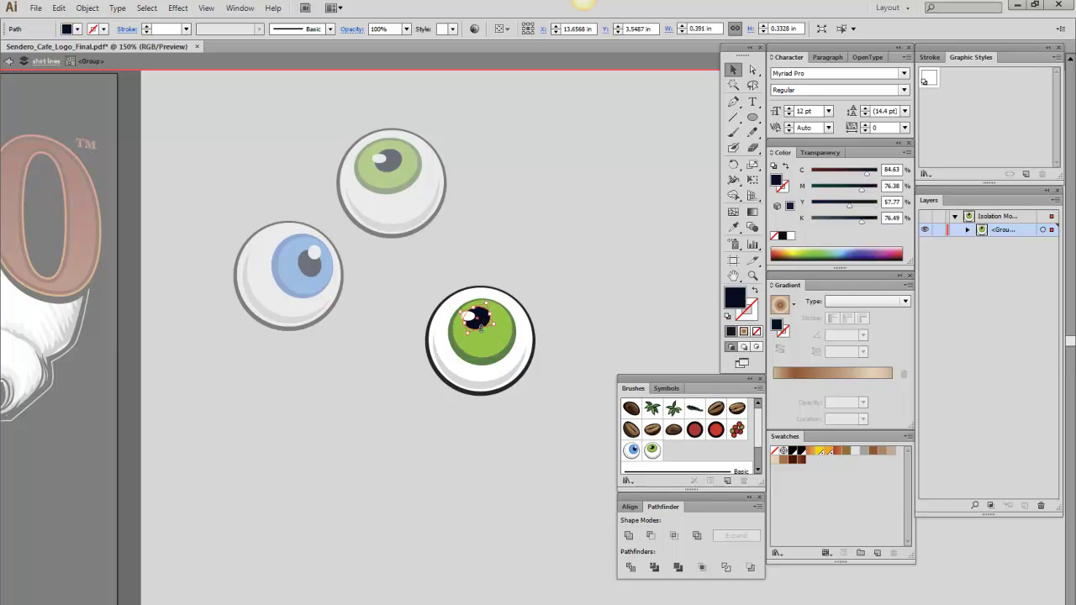
{"action": "left_click_drag", "start_coordinate": [480, 328], "coordinate": [493, 335]}
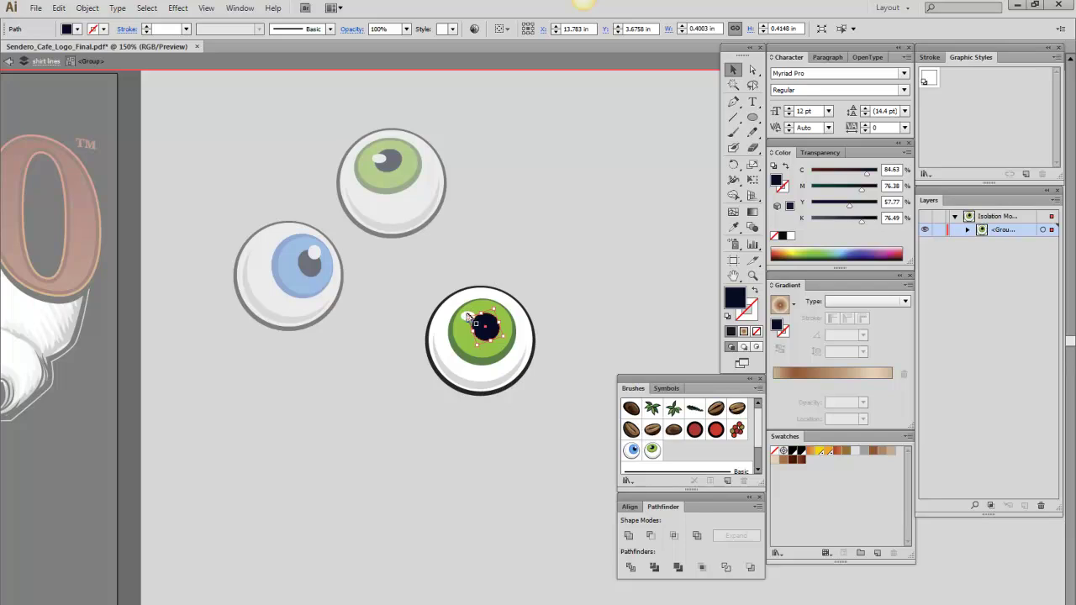
{"action": "left_click", "coordinate": [472, 263]}
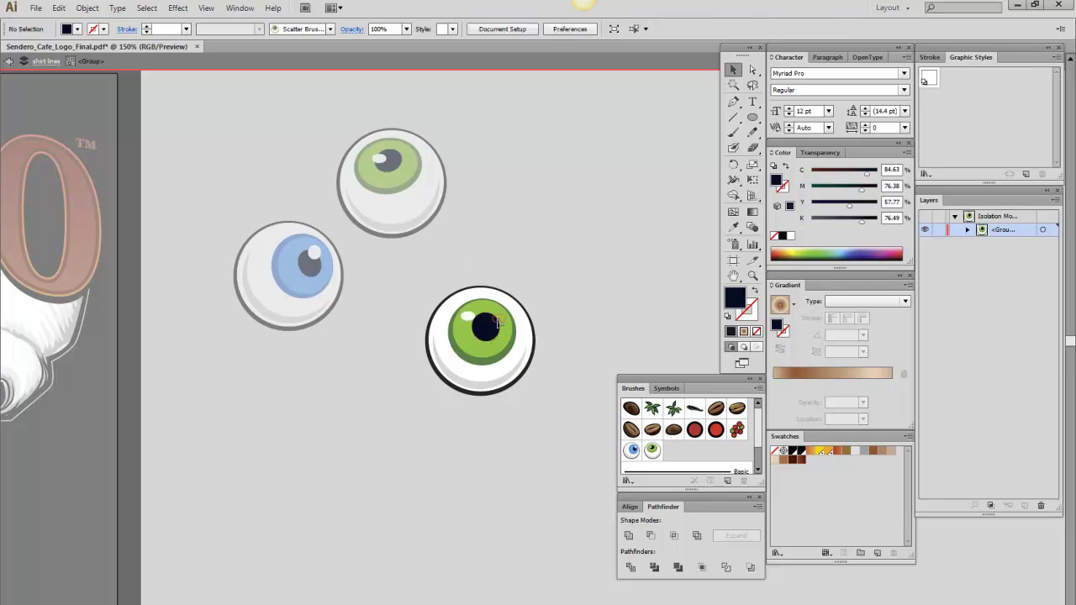
{"action": "left_click", "coordinate": [497, 321]}
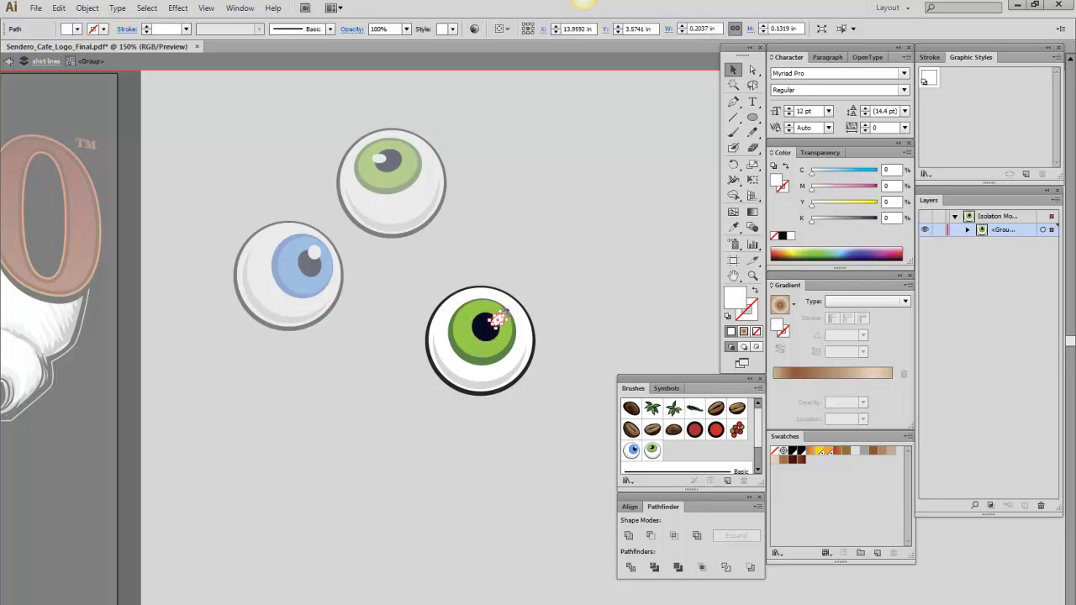
{"action": "left_click_drag", "start_coordinate": [499, 321], "coordinate": [497, 321]}
{"action": "left_click", "coordinate": [752, 84]}
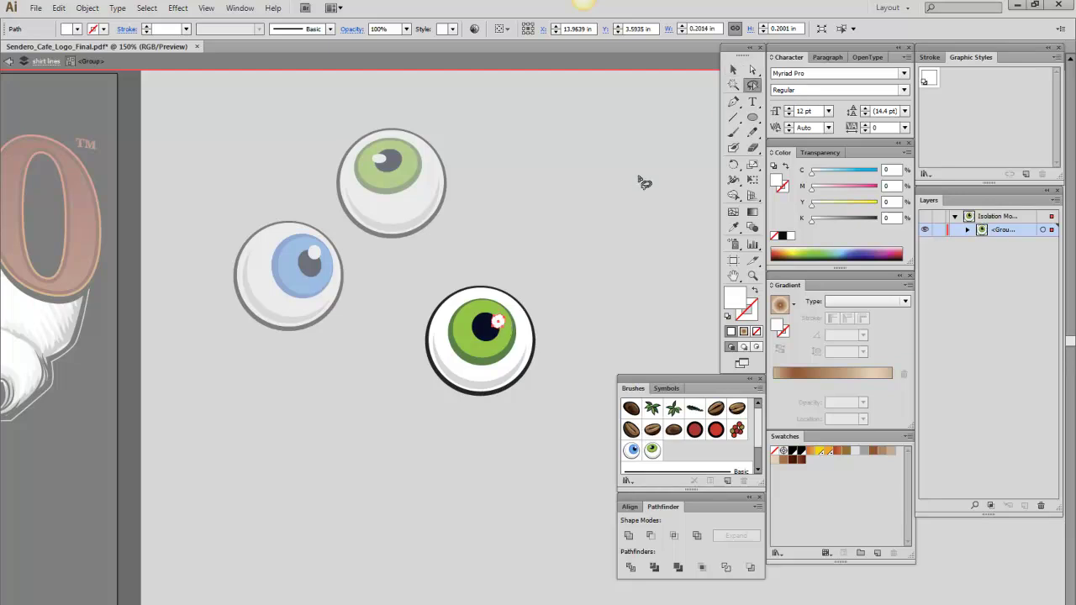
{"action": "left_click", "coordinate": [571, 292]}
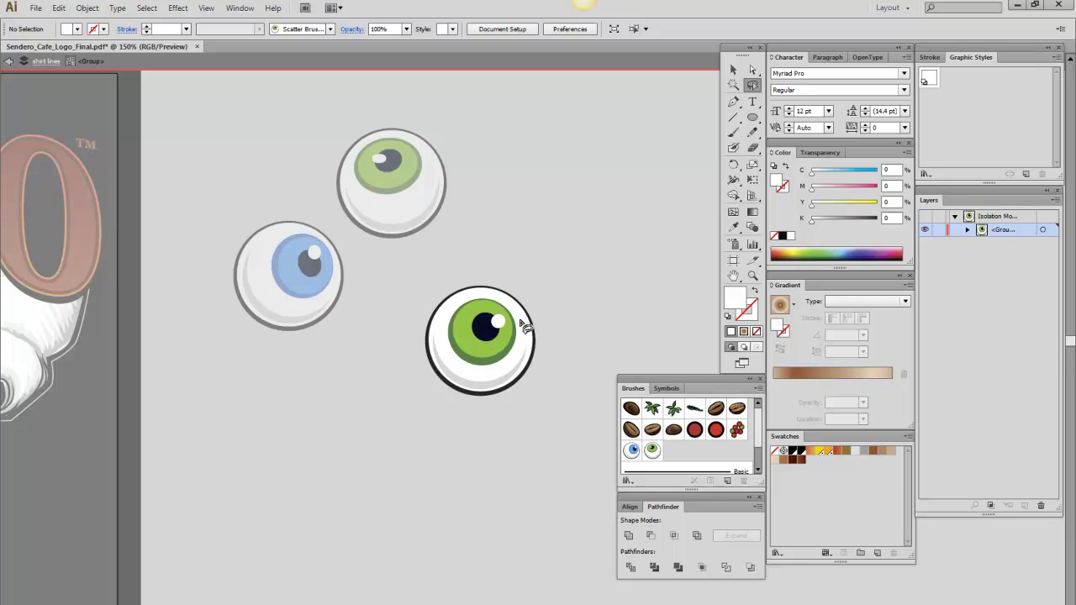
Recolor the inner iris golden orange with C 0%, M 36% and K 6%.
{"action": "left_click", "coordinate": [752, 70]}
{"action": "left_click", "coordinate": [507, 350]}
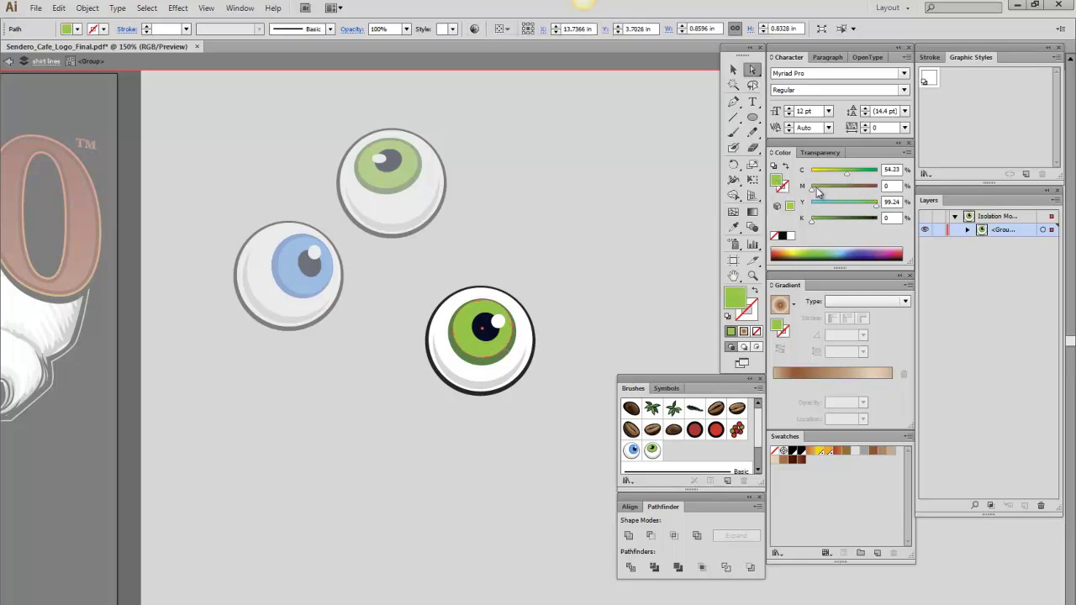
{"action": "mouse_move", "coordinate": [847, 176]}
{"action": "left_mouse_down"}
{"action": "mouse_move", "coordinate": [812, 176]}
{"action": "mouse_move", "coordinate": [854, 190]}
{"action": "mouse_move", "coordinate": [834, 190]}
{"action": "left_mouse_up"}
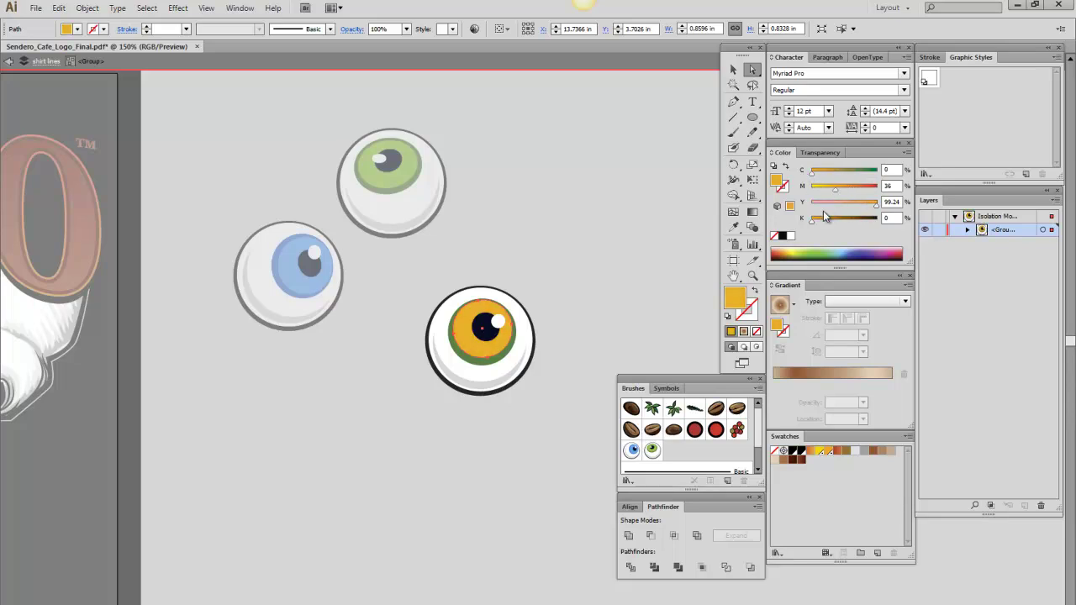
{"action": "left_click", "coordinate": [826, 221]}
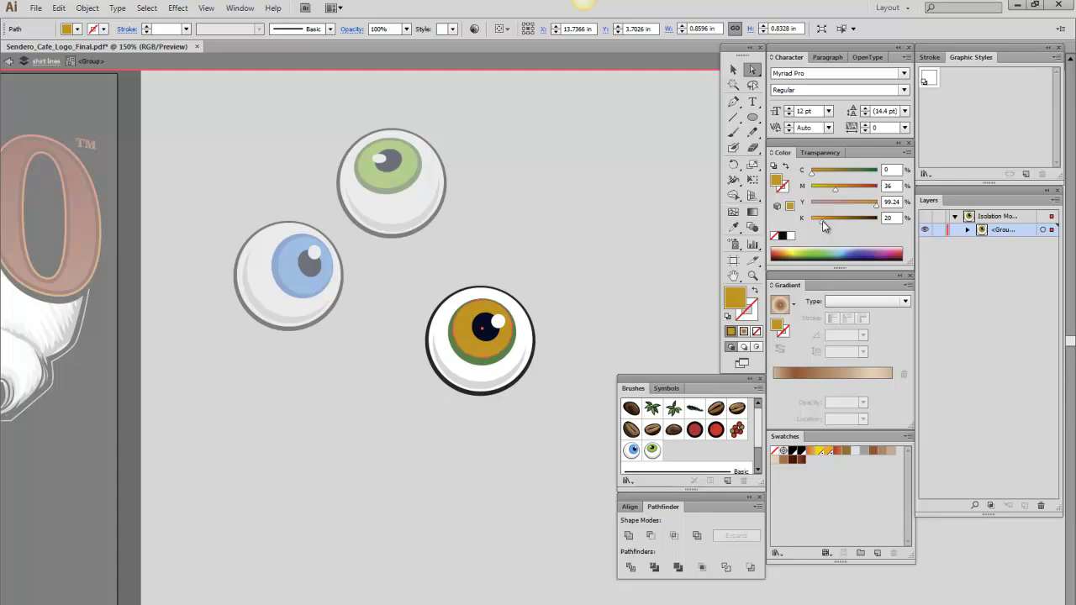
{"action": "left_click_drag", "start_coordinate": [822, 219], "coordinate": [816, 220]}
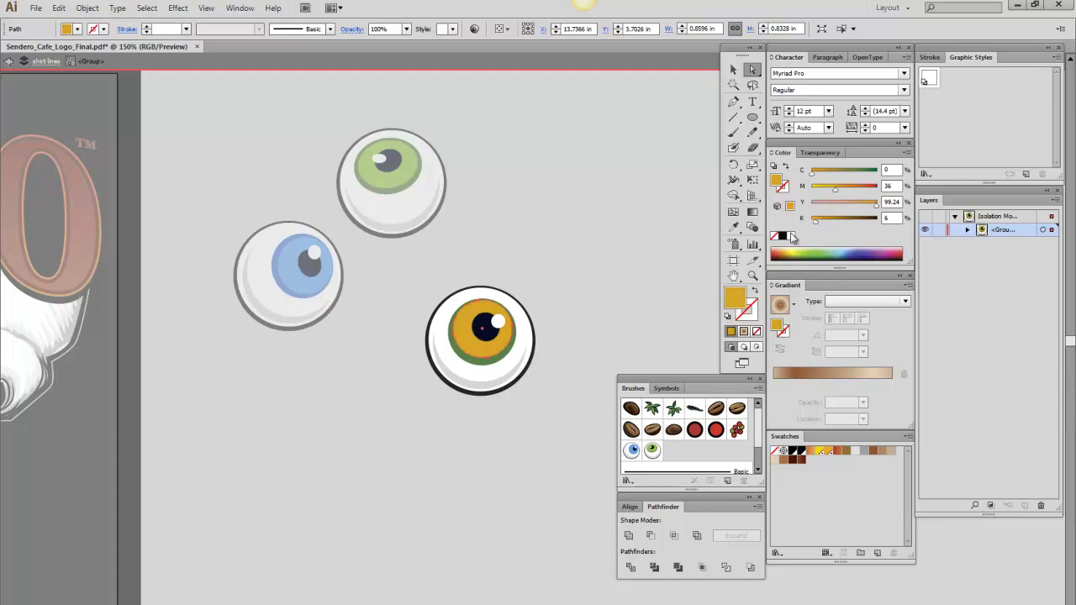
Recolor the outer iris ring rust red from the color spectrum, and leave isolation mode.
{"action": "left_click", "coordinate": [504, 359]}
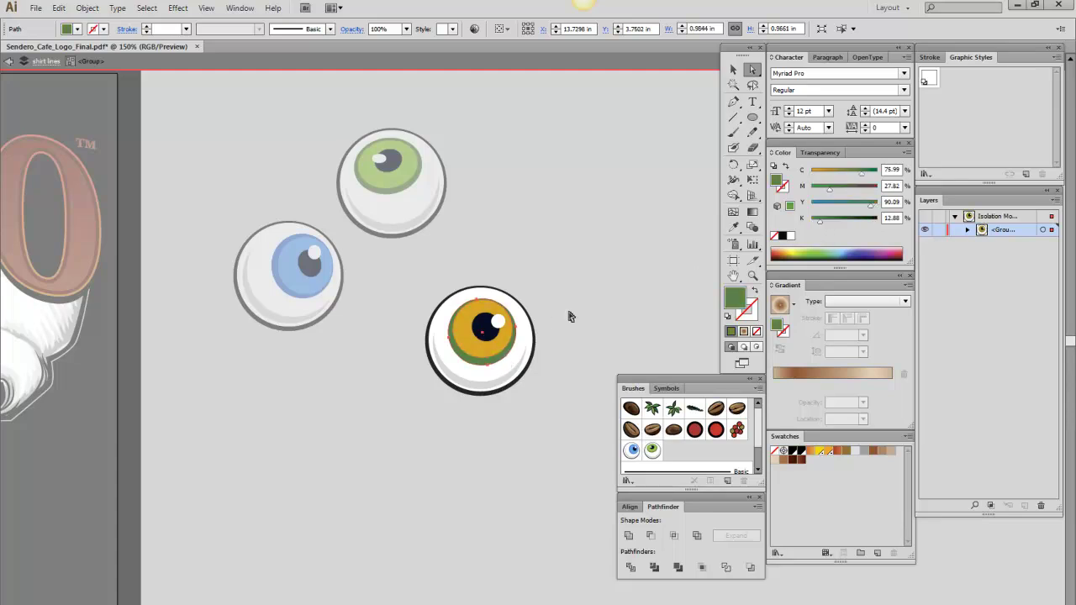
{"action": "left_click", "coordinate": [783, 248]}
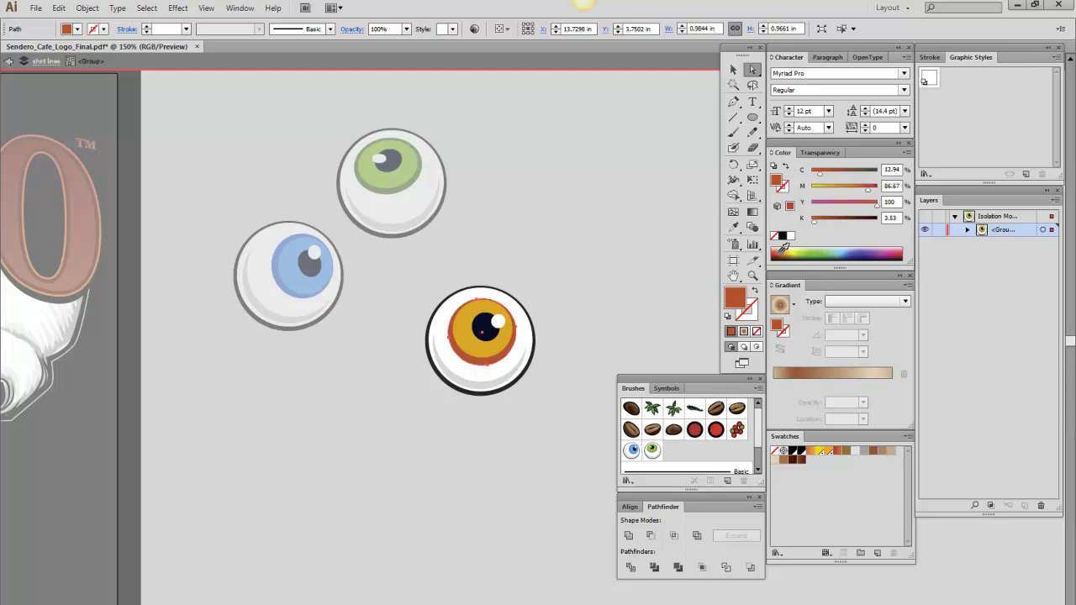
{"action": "left_click", "coordinate": [732, 69]}
{"action": "left_click", "coordinate": [546, 274]}
{"action": "double_click", "coordinate": [546, 273]}
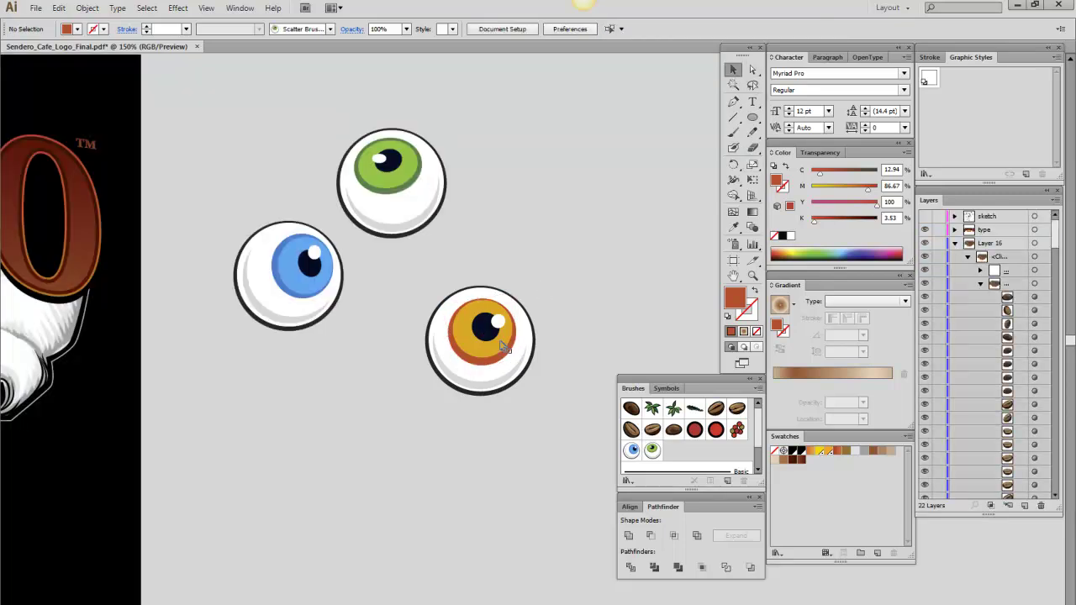
Create a scatter brush from the orange eyeball with random rotation from -106° to 76°, and move the eyeball beside the green one.
{"action": "mouse_move", "coordinate": [503, 346]}
{"action": "left_mouse_down"}
{"action": "mouse_move", "coordinate": [629, 446]}
{"action": "mouse_move", "coordinate": [704, 461]}
{"action": "left_mouse_up"}
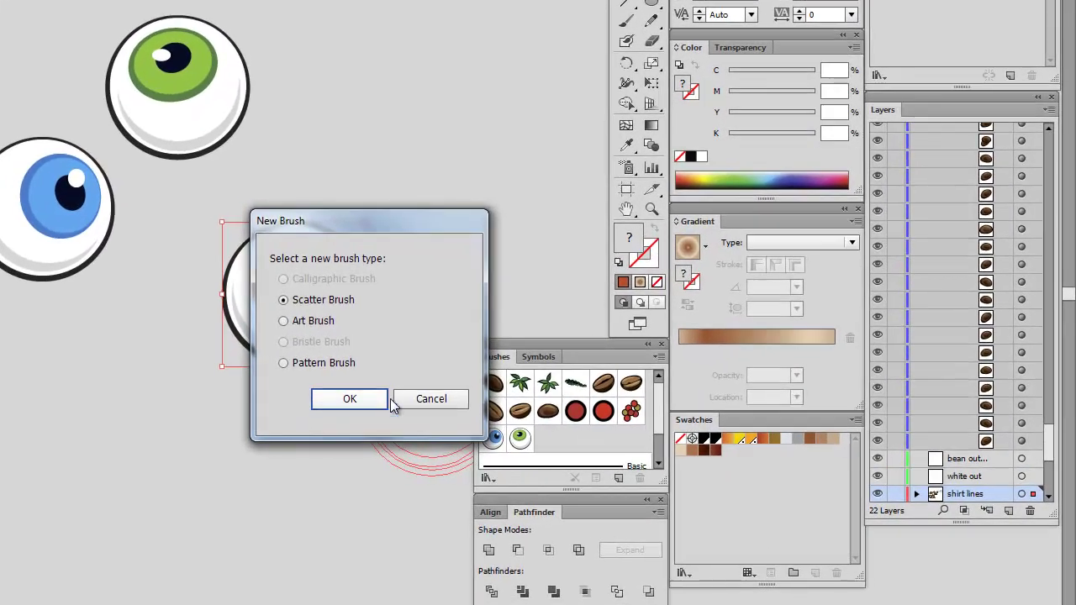
{"action": "left_click", "coordinate": [522, 421]}
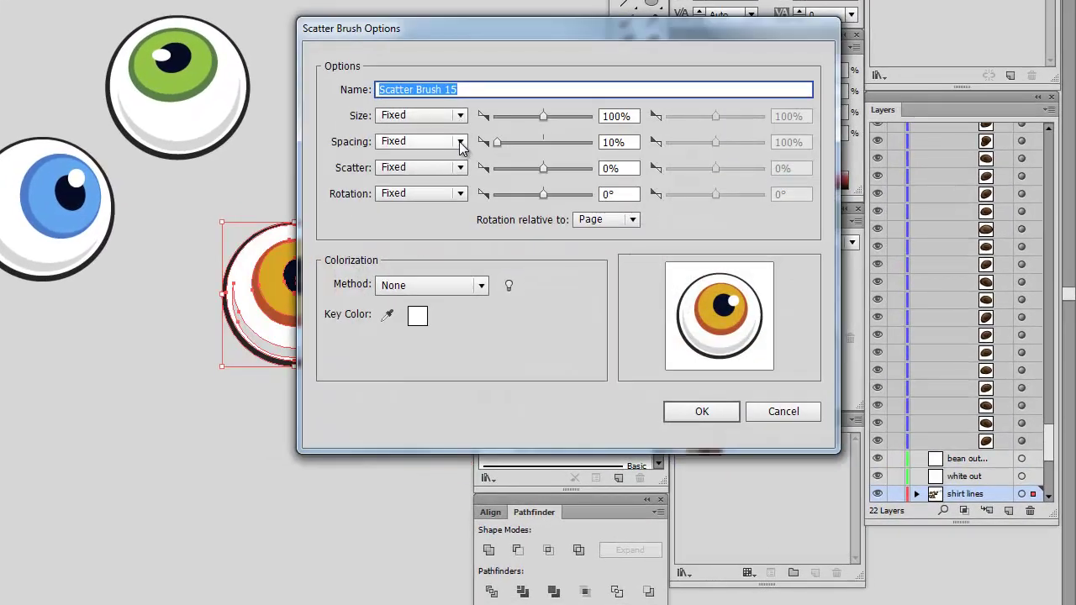
{"action": "left_click", "coordinate": [460, 193]}
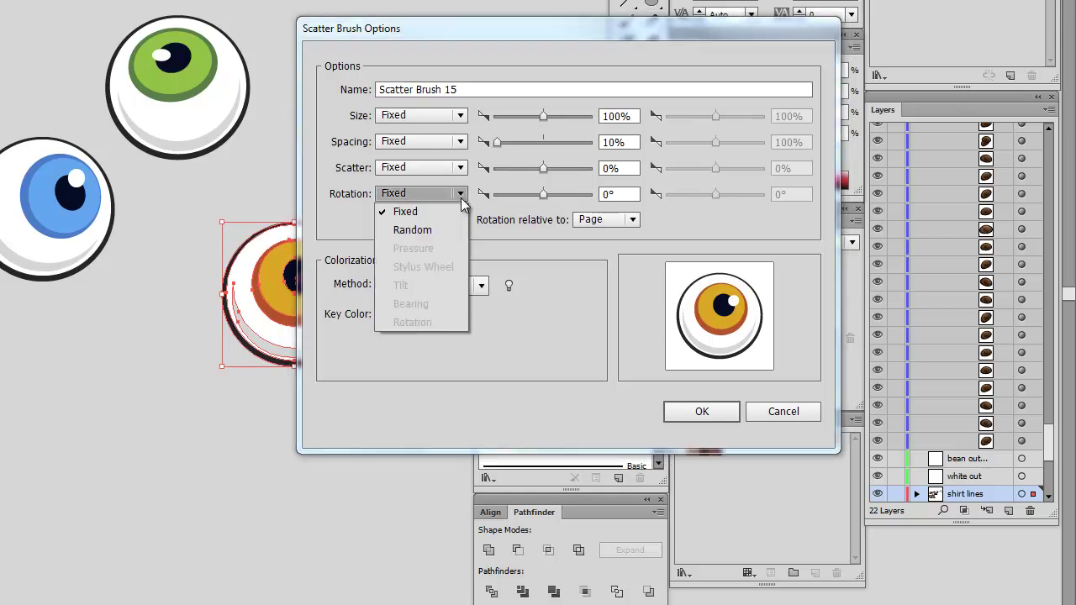
{"action": "left_click", "coordinate": [405, 233]}
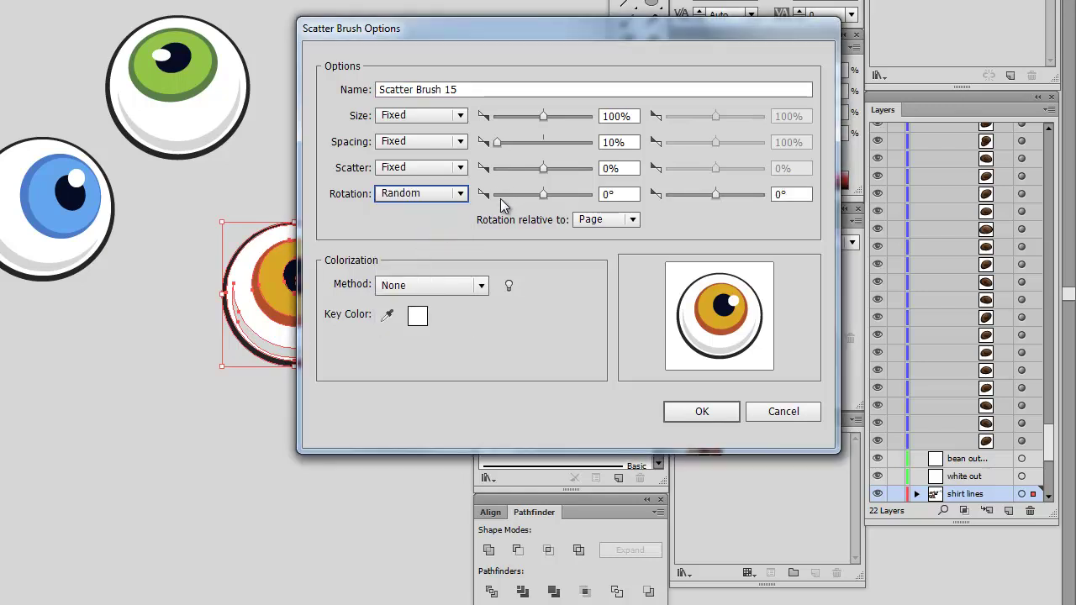
{"action": "left_click_drag", "start_coordinate": [543, 195], "coordinate": [515, 199]}
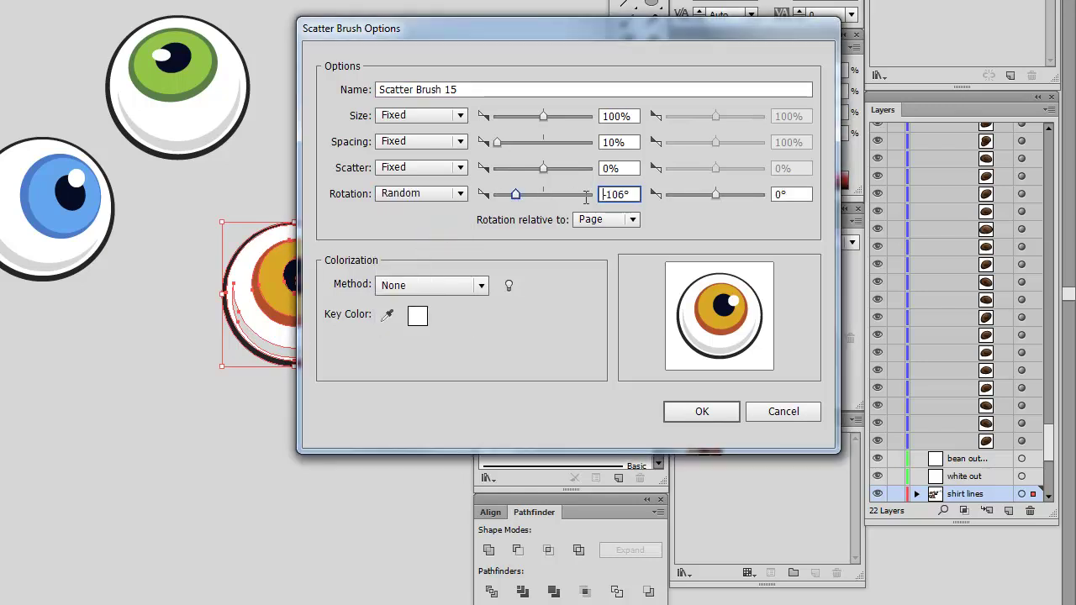
{"action": "left_click_drag", "start_coordinate": [714, 195], "coordinate": [733, 207]}
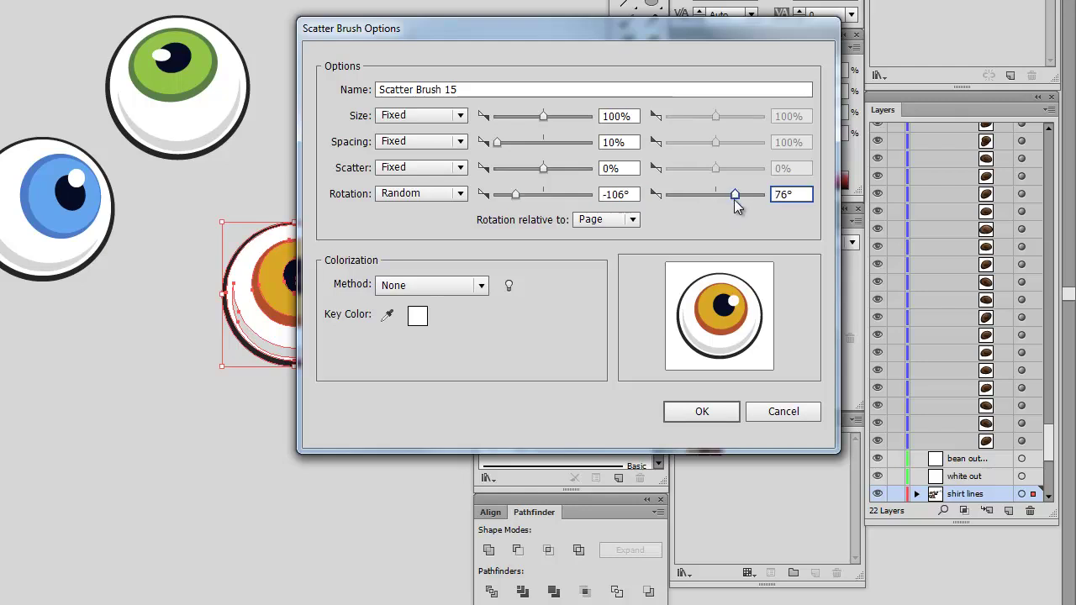
{"action": "left_click", "coordinate": [704, 412]}
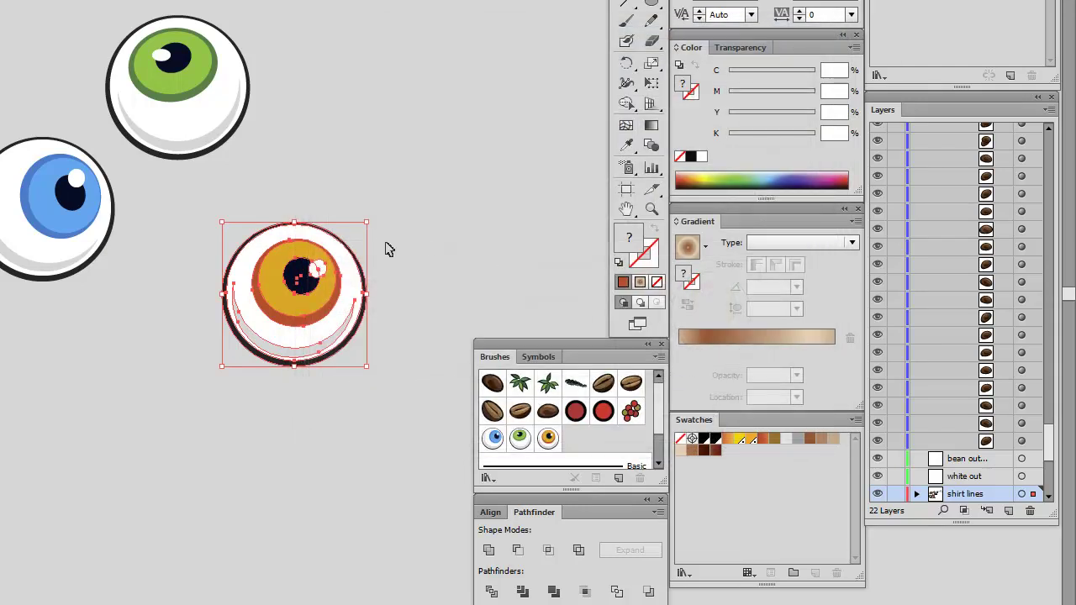
{"action": "left_click_drag", "start_coordinate": [304, 307], "coordinate": [351, 122]}
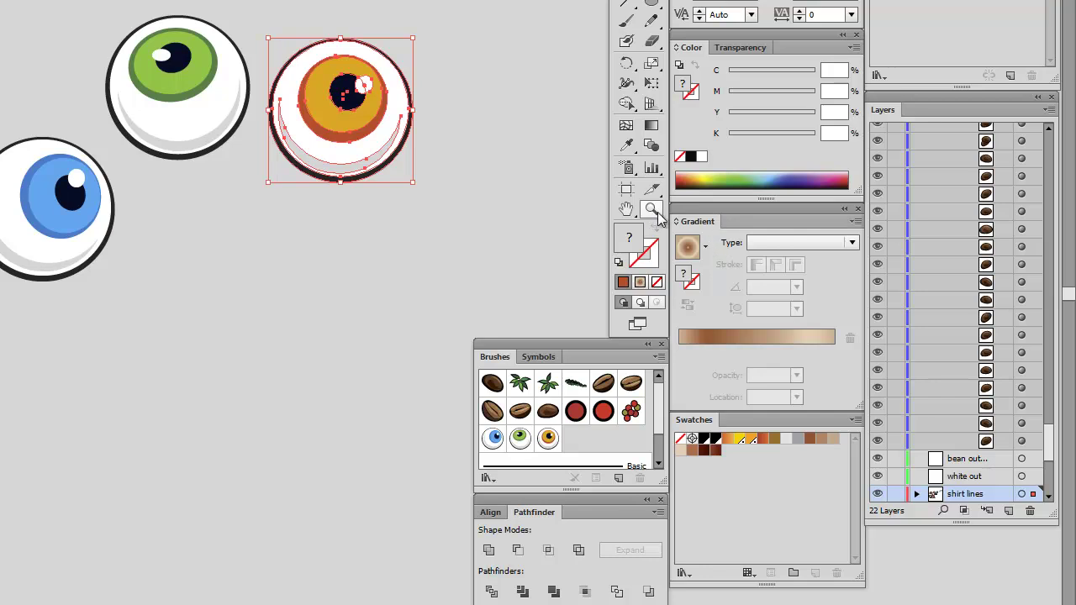
Select the blue, green and orange eyeballs together and move them up above the logo artwork.
{"action": "left_click", "coordinate": [652, 208]}
{"action": "left_click", "coordinate": [356, 266], "text": "alt"}
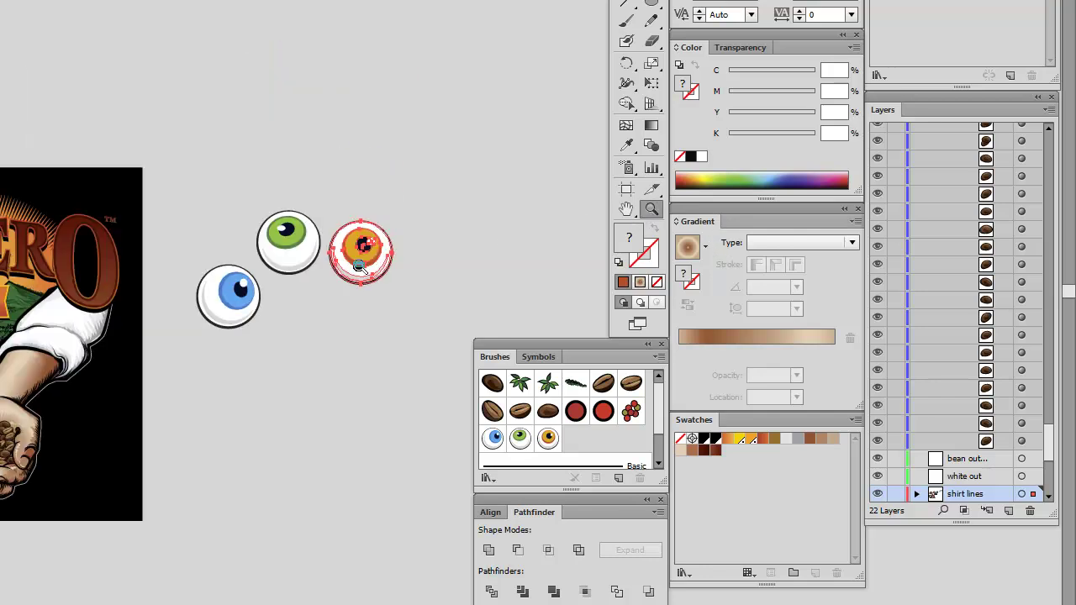
{"action": "left_click", "coordinate": [357, 267], "text": "alt"}
{"action": "key", "text": "v"}
{"action": "left_click_drag", "start_coordinate": [200, 180], "coordinate": [420, 357]}
{"action": "left_click_drag", "start_coordinate": [286, 220], "coordinate": [83, 34]}
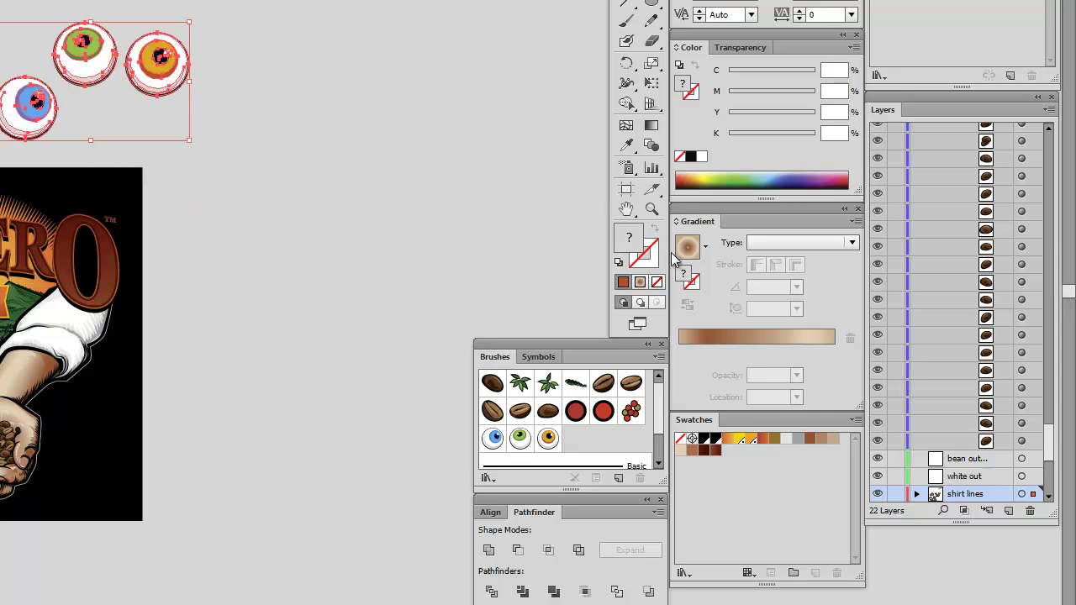
{"action": "left_click", "coordinate": [652, 208]}
{"action": "left_click", "coordinate": [418, 292]}
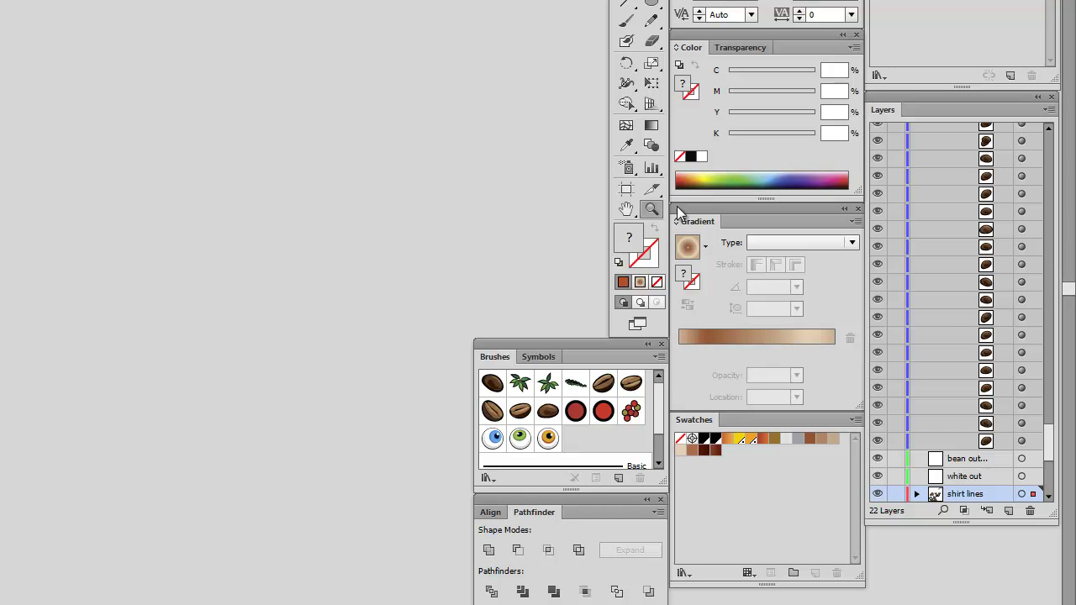
{"action": "left_click", "coordinate": [625, 208]}
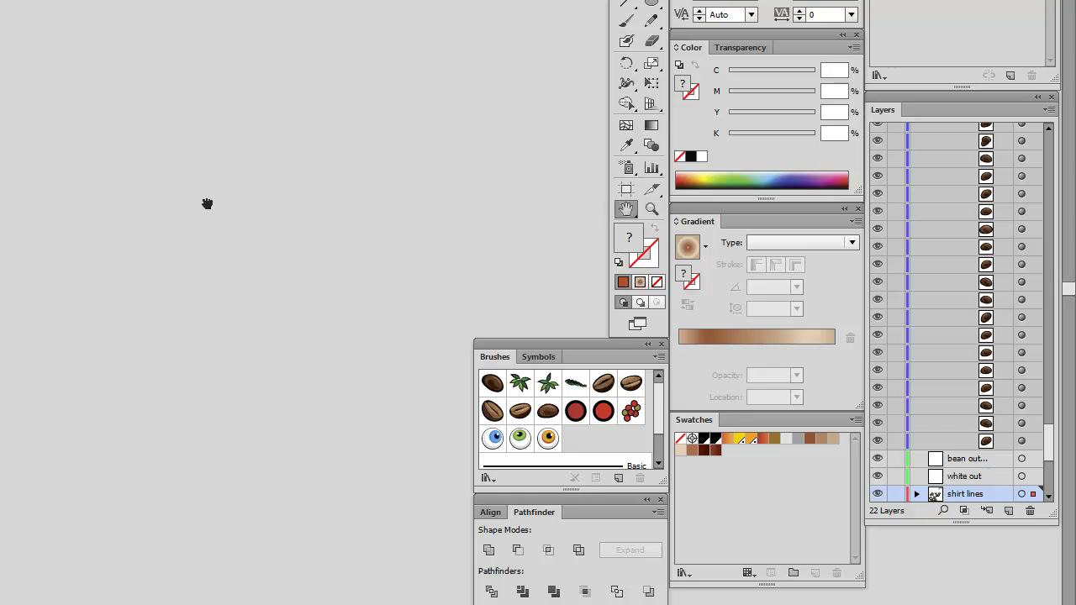
{"action": "left_click", "coordinate": [625, 20]}
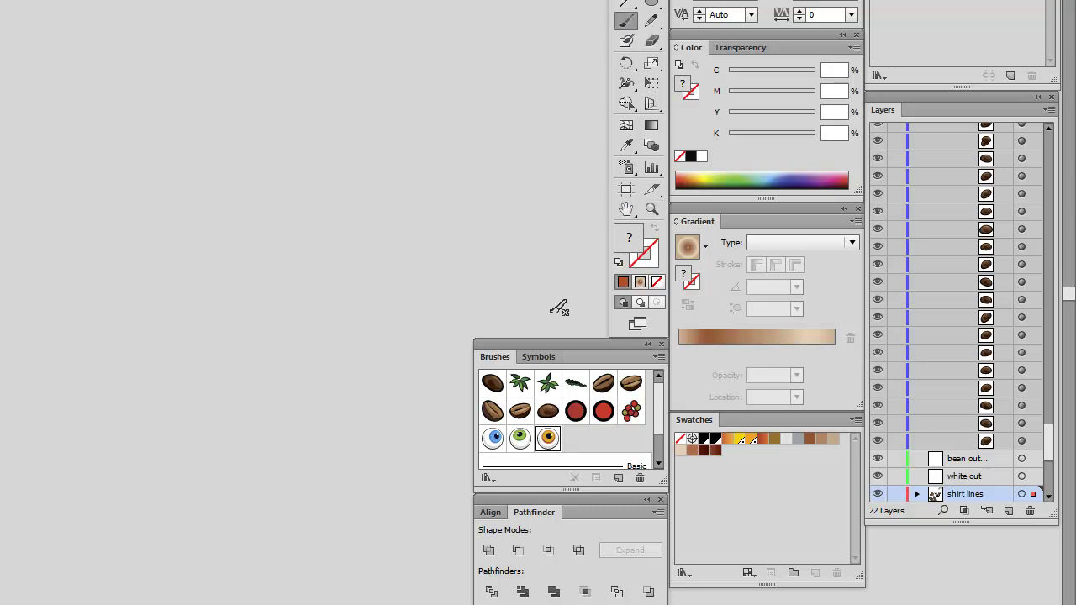
{"action": "left_click", "coordinate": [493, 437]}
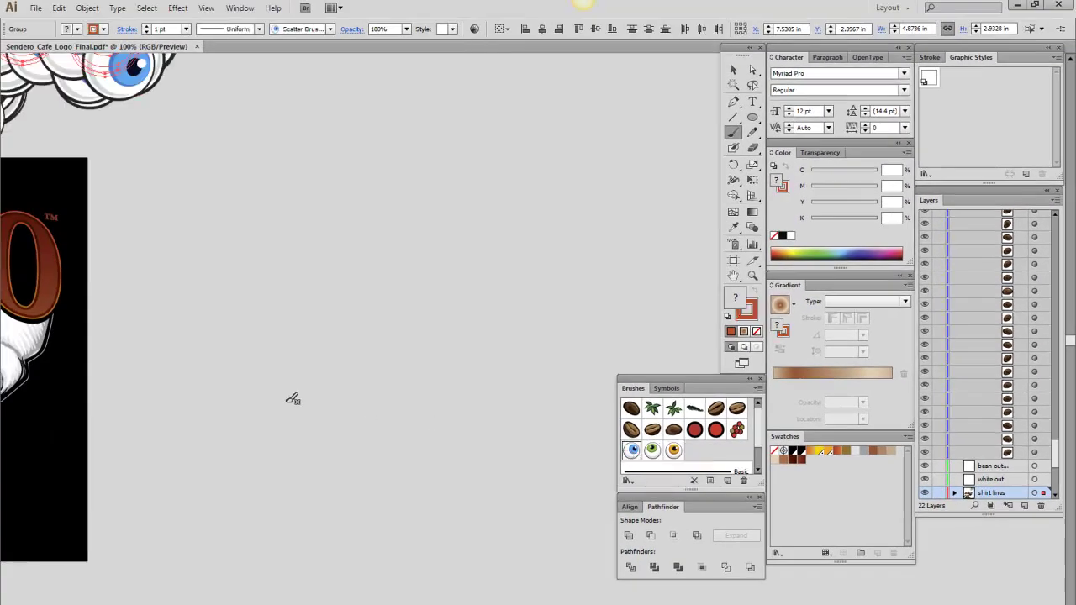
{"action": "left_click", "coordinate": [733, 69]}
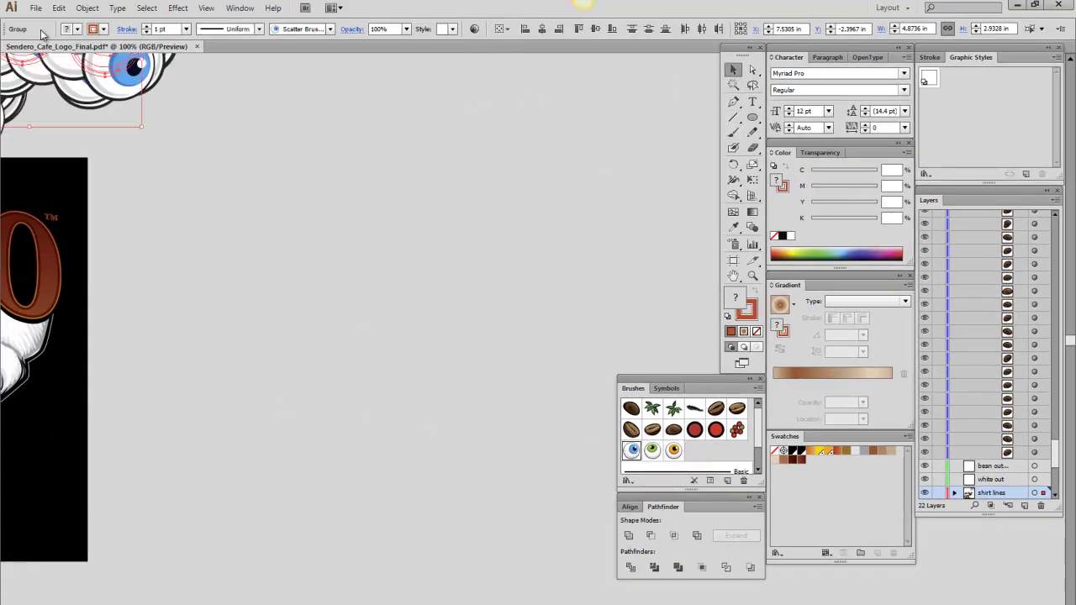
{"action": "left_click", "coordinate": [59, 8]}
{"action": "left_click", "coordinate": [78, 18]}
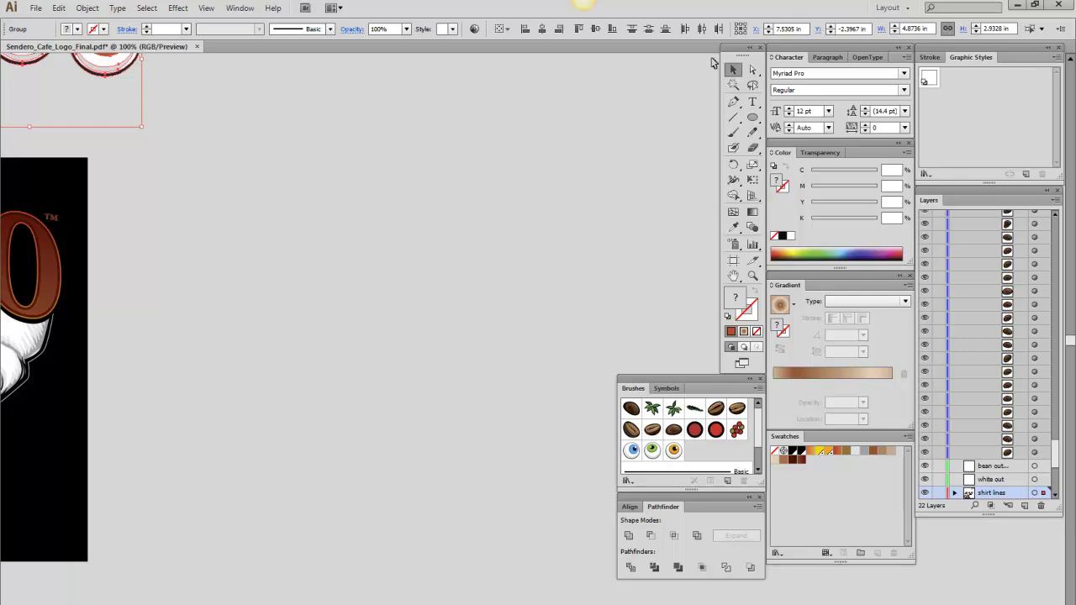
{"action": "double_click", "coordinate": [733, 69]}
{"action": "left_click", "coordinate": [602, 426]}
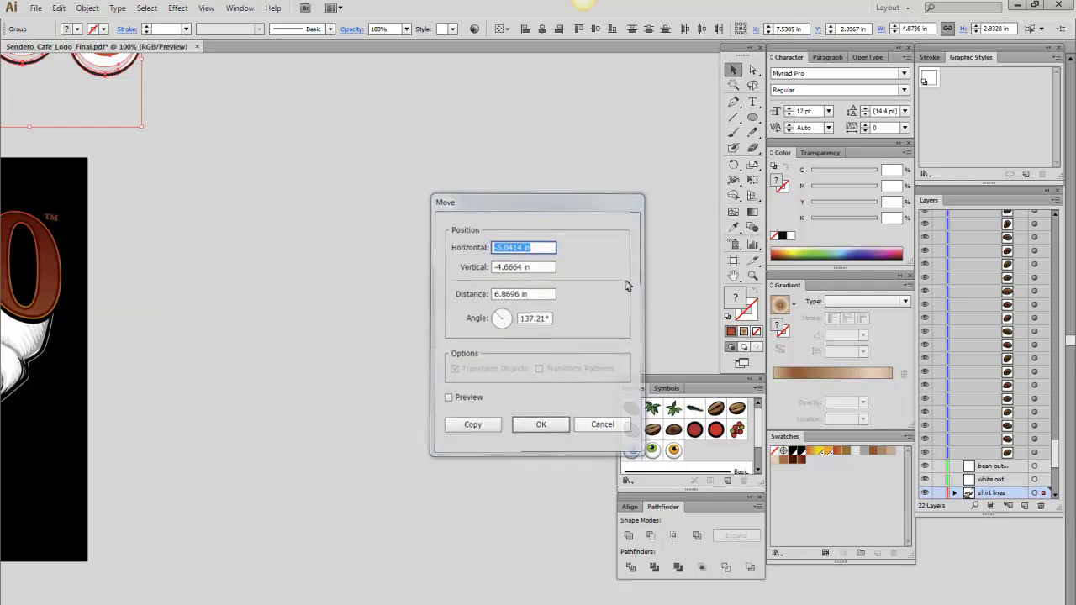
Deselect the eyeballs and paint five single blue eyeballs with the blue scatter brush on the blank area beside the artboard.
{"action": "left_click", "coordinate": [641, 139]}
{"action": "left_click", "coordinate": [631, 450]}
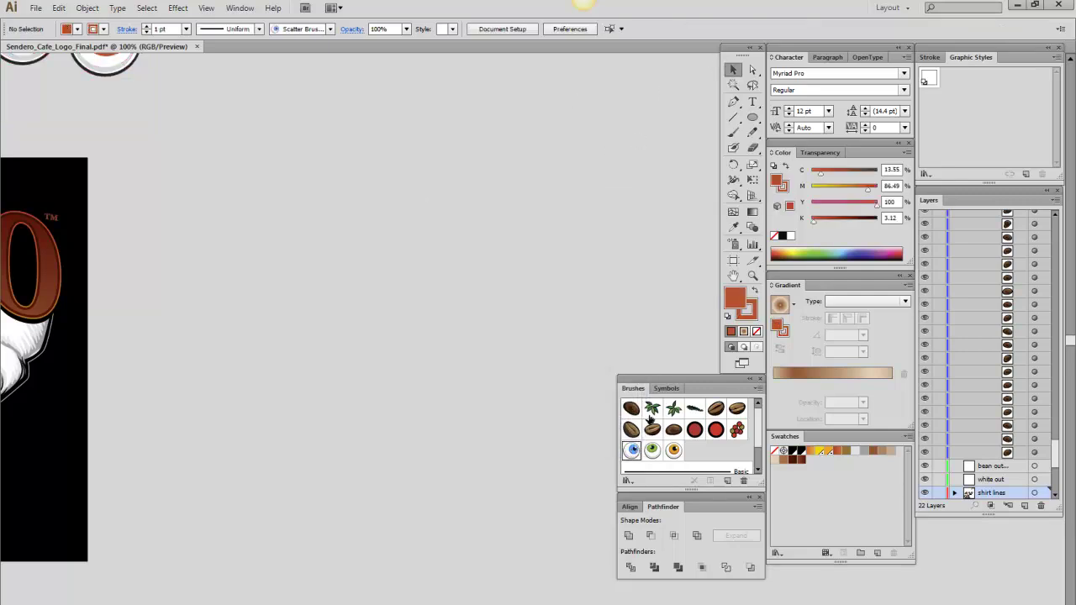
{"action": "left_click", "coordinate": [733, 132]}
{"action": "left_click", "coordinate": [310, 381]}
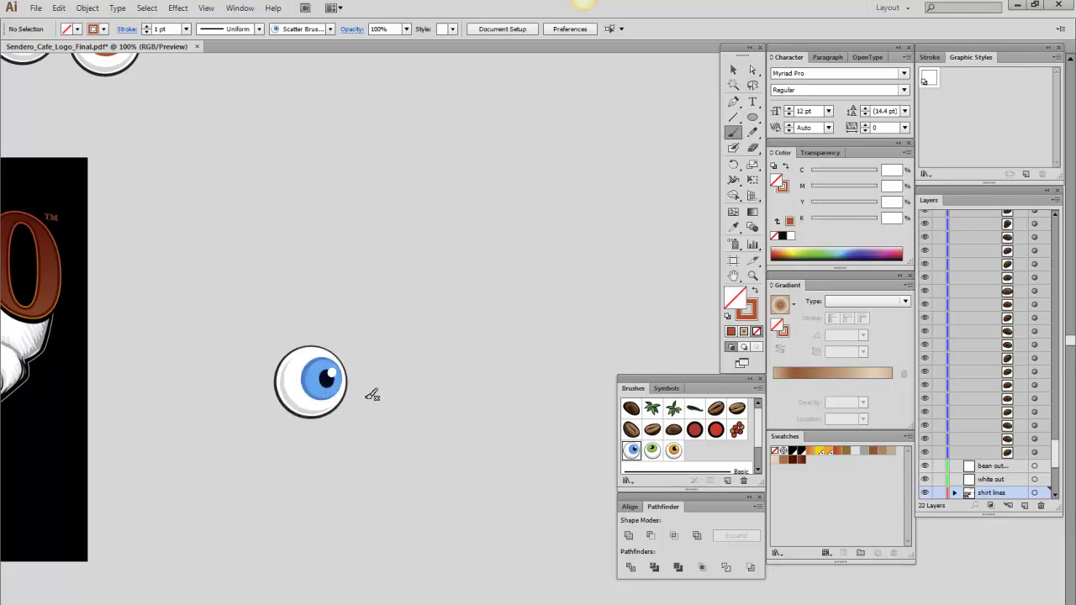
{"action": "left_click", "coordinate": [382, 367]}
{"action": "left_click", "coordinate": [457, 395]}
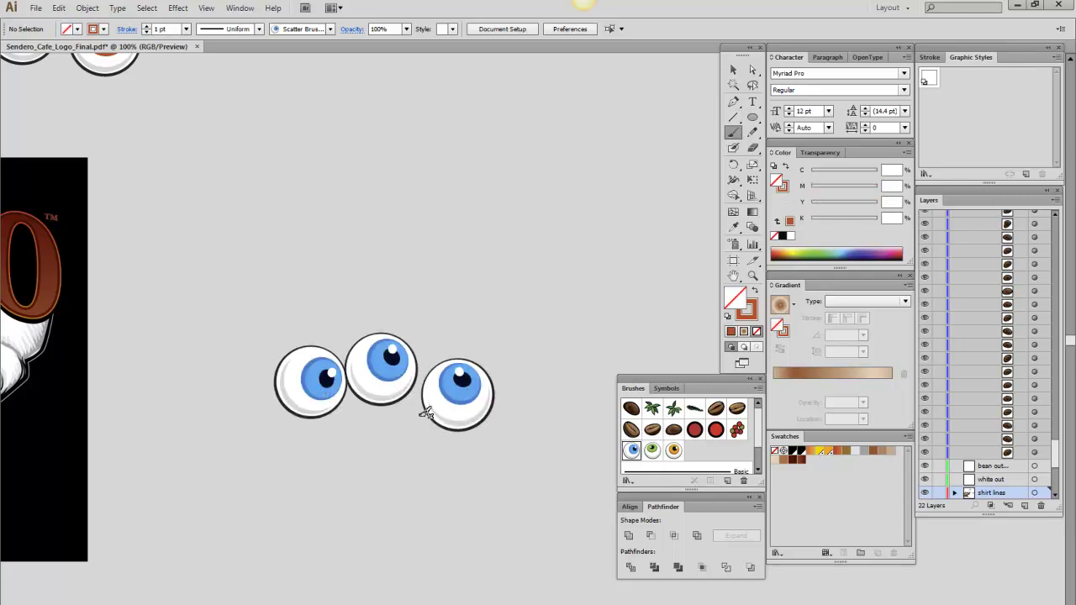
{"action": "left_click", "coordinate": [235, 400]}
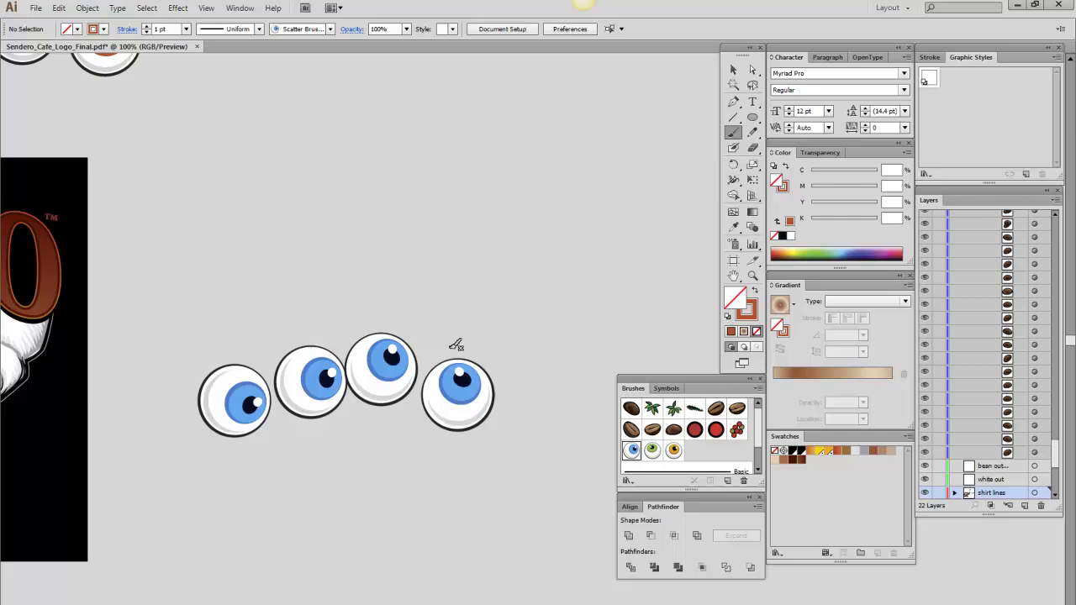
{"action": "left_click", "coordinate": [327, 304]}
Paint two orange eyeballs with the orange scatter brush, overlapping the lower row of blue eyeballs.
{"action": "left_click", "coordinate": [673, 450]}
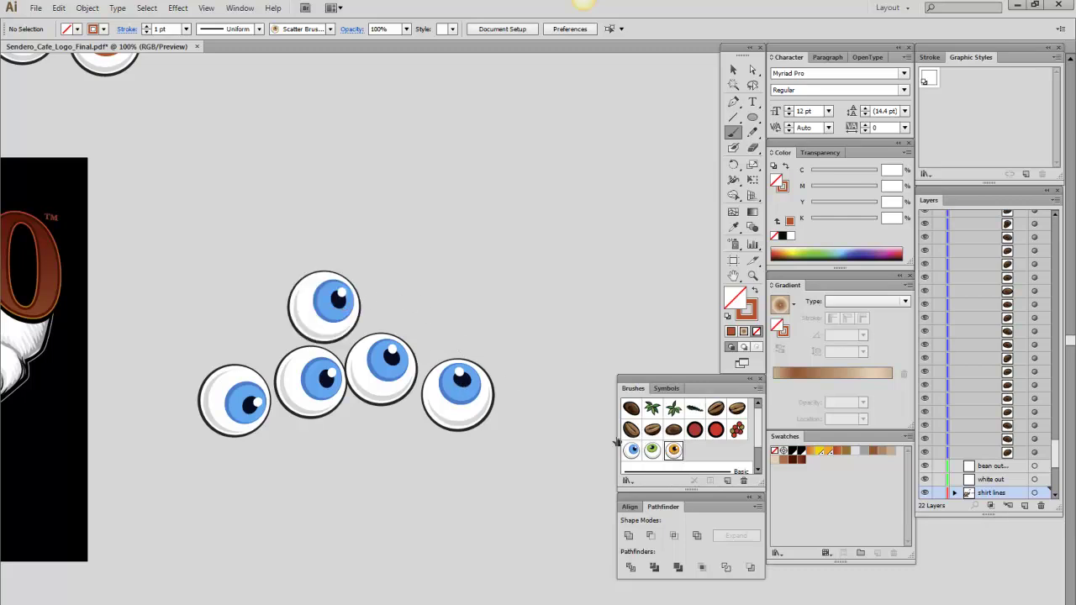
{"action": "left_click", "coordinate": [403, 407]}
{"action": "left_click", "coordinate": [285, 412]}
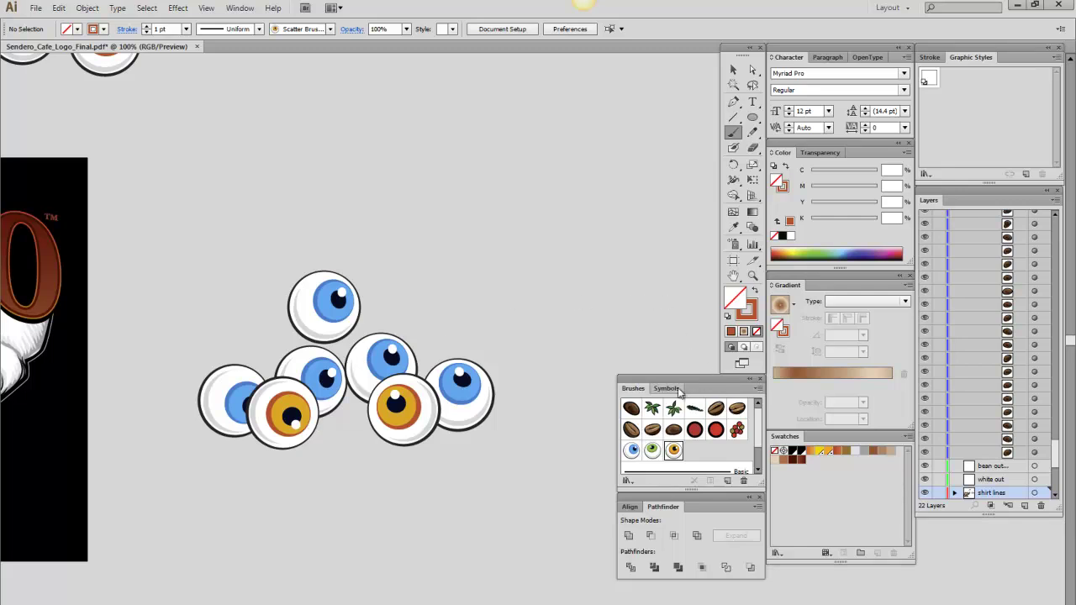
Paint five green eyeballs with the green scatter brush: one in the middle, one at each end, and two higher up.
{"action": "left_click", "coordinate": [652, 450]}
{"action": "left_click", "coordinate": [352, 408]}
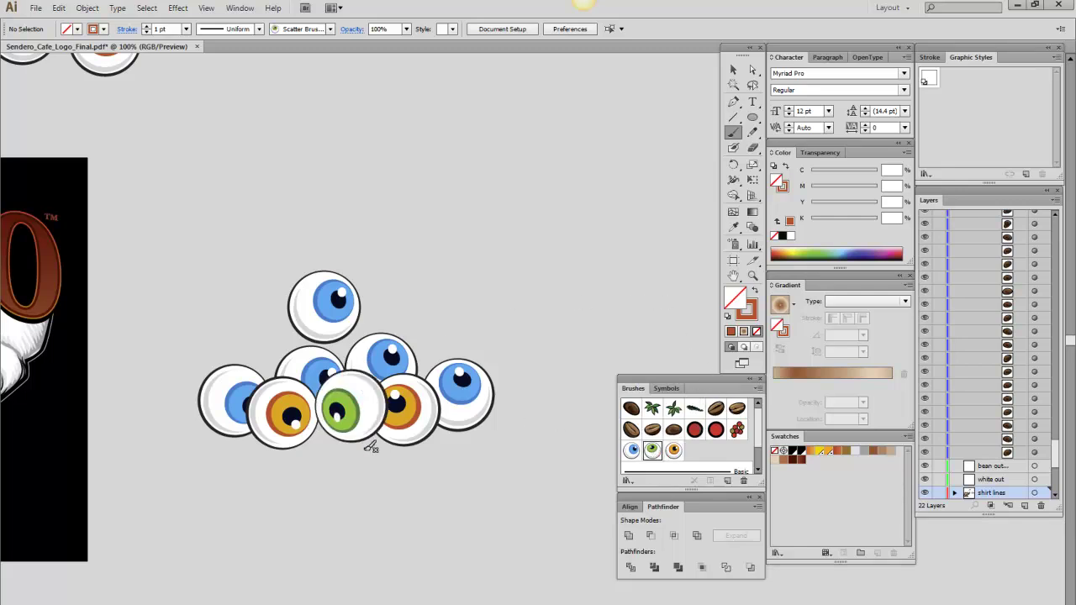
{"action": "left_click", "coordinate": [191, 409]}
{"action": "left_click", "coordinate": [438, 343]}
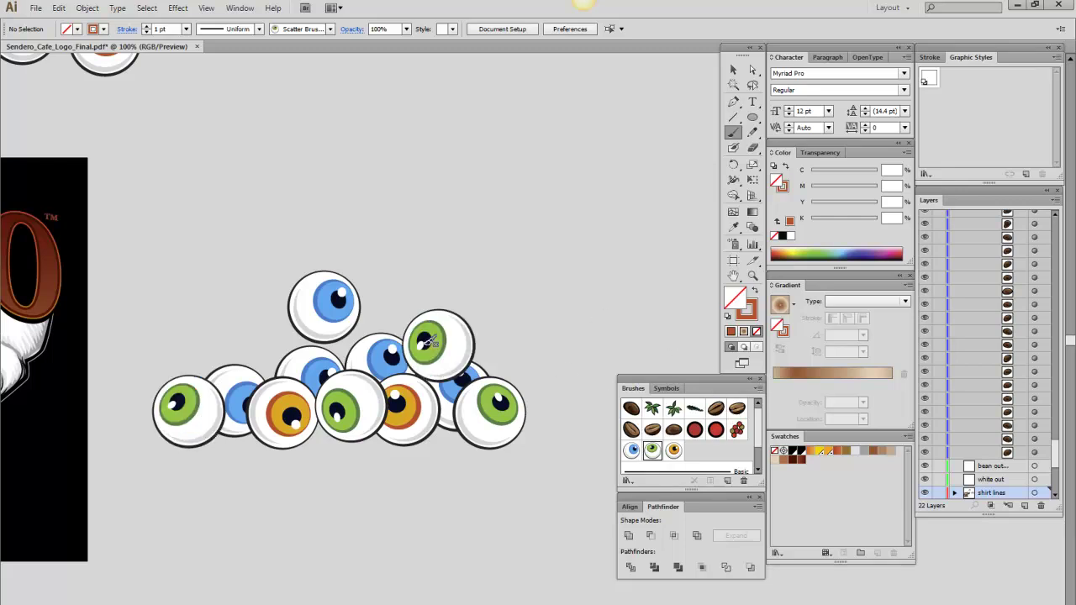
{"action": "left_click", "coordinate": [251, 331]}
Add one blue eyeball at the pile's upper right and six orange eyeballs across the pile and at its right end.
{"action": "left_click", "coordinate": [631, 450]}
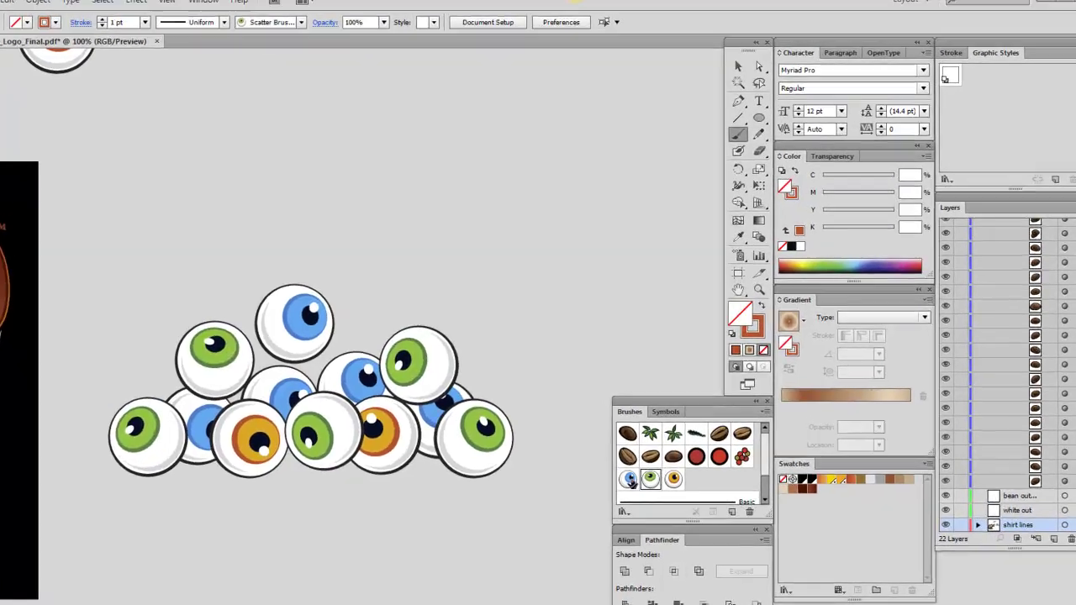
{"action": "left_click", "coordinate": [380, 315]}
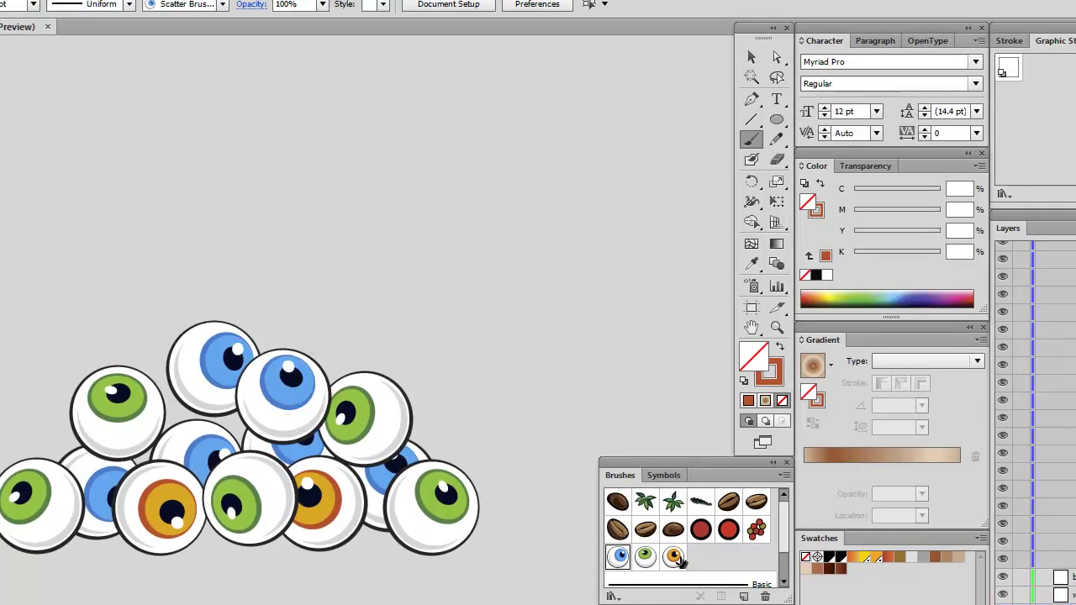
{"action": "left_click", "coordinate": [675, 558]}
{"action": "left_click", "coordinate": [240, 420]}
{"action": "left_click", "coordinate": [346, 344]}
{"action": "left_click", "coordinate": [133, 311]}
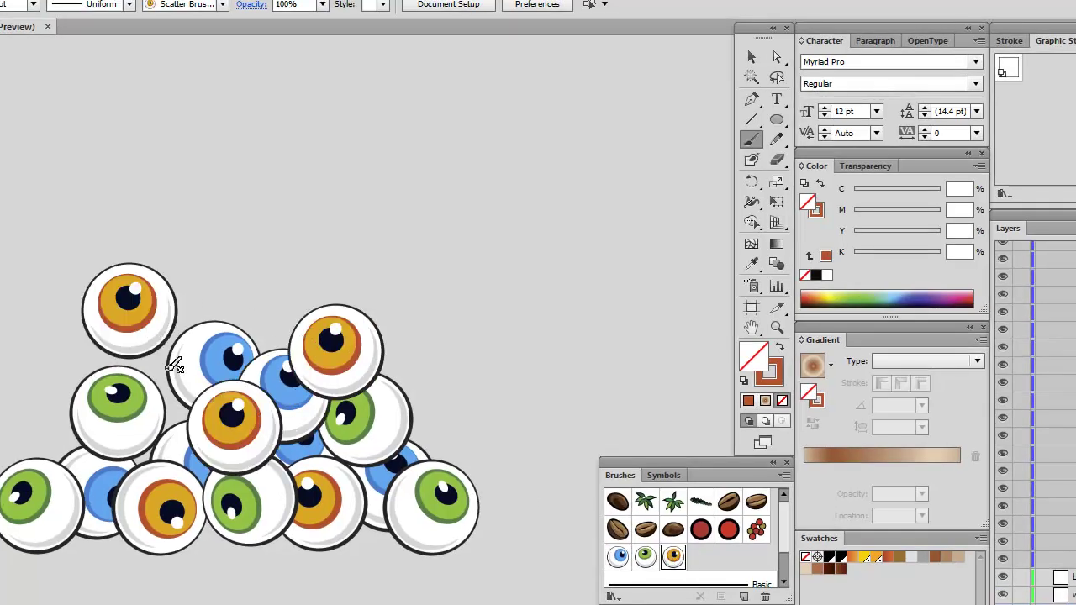
{"action": "left_click", "coordinate": [170, 385]}
{"action": "left_click", "coordinate": [58, 431]}
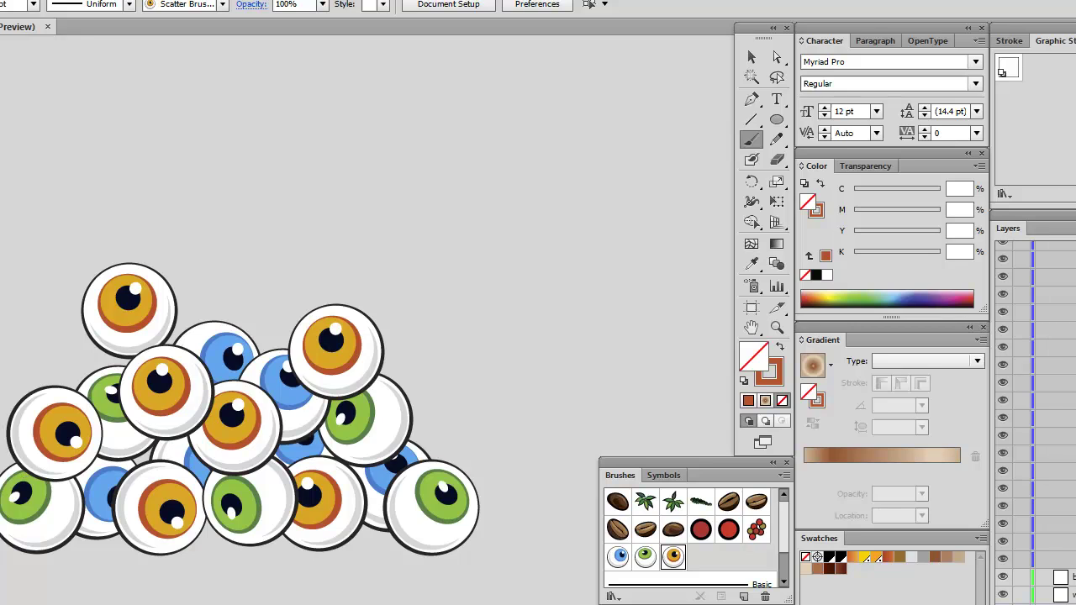
{"action": "left_click", "coordinate": [518, 504]}
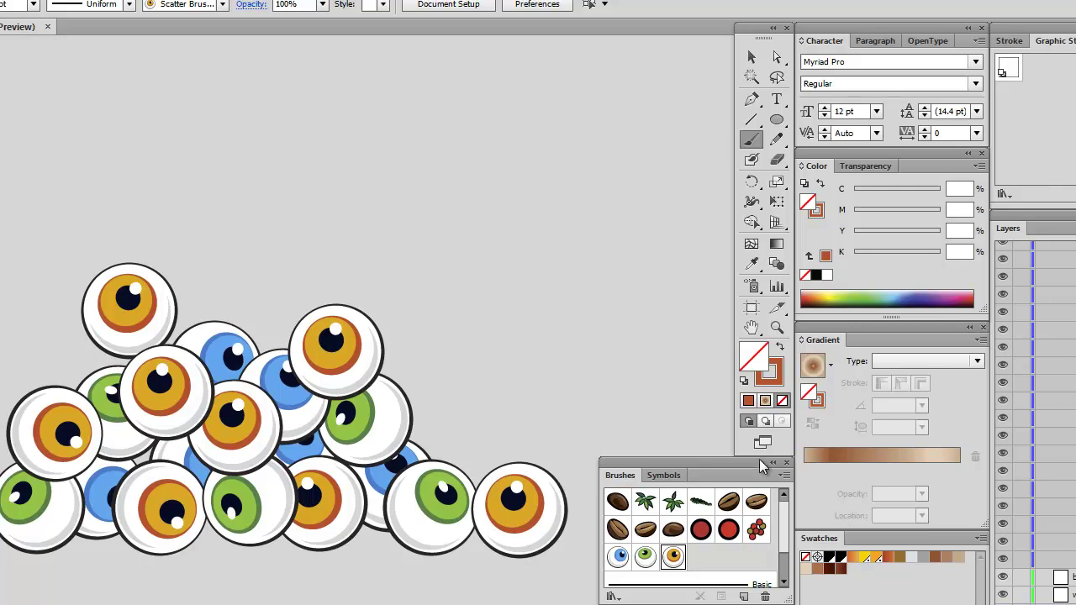
Switch the rightmost orange eyeball to the blue scatter brush, and shift the upper right green eyeball down and to the right.
{"action": "left_click", "coordinate": [751, 57]}
{"action": "left_click", "coordinate": [514, 510]}
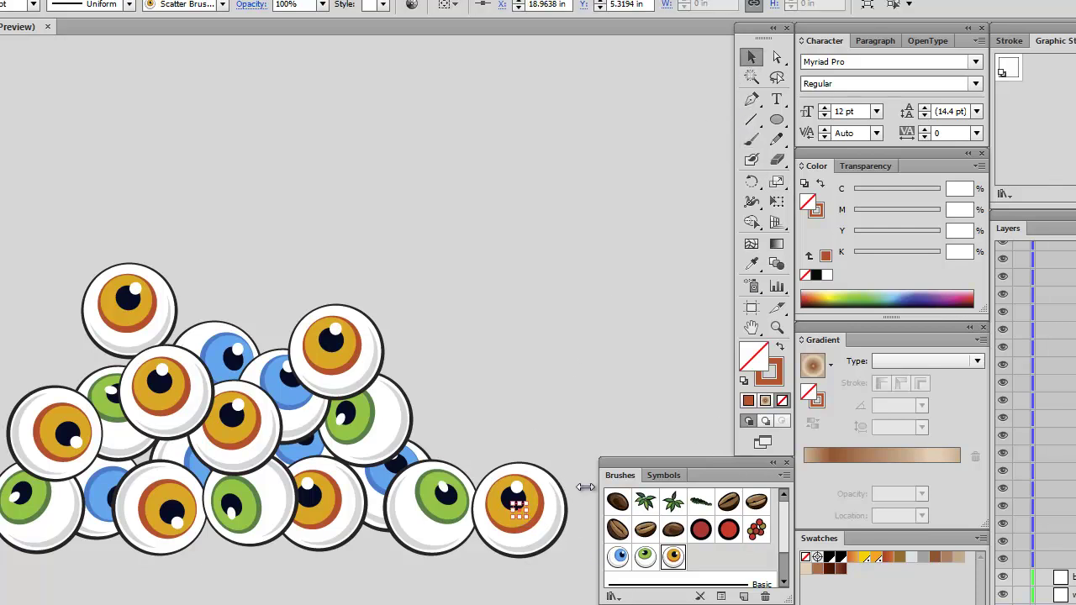
{"action": "left_click", "coordinate": [535, 374]}
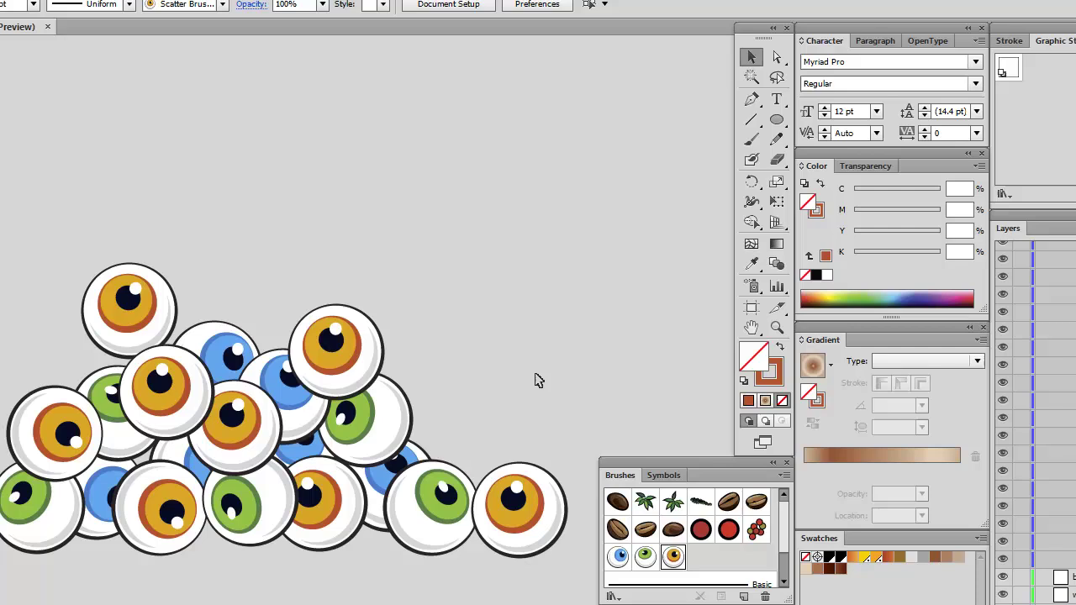
{"action": "left_click", "coordinate": [542, 515]}
{"action": "left_click", "coordinate": [619, 558]}
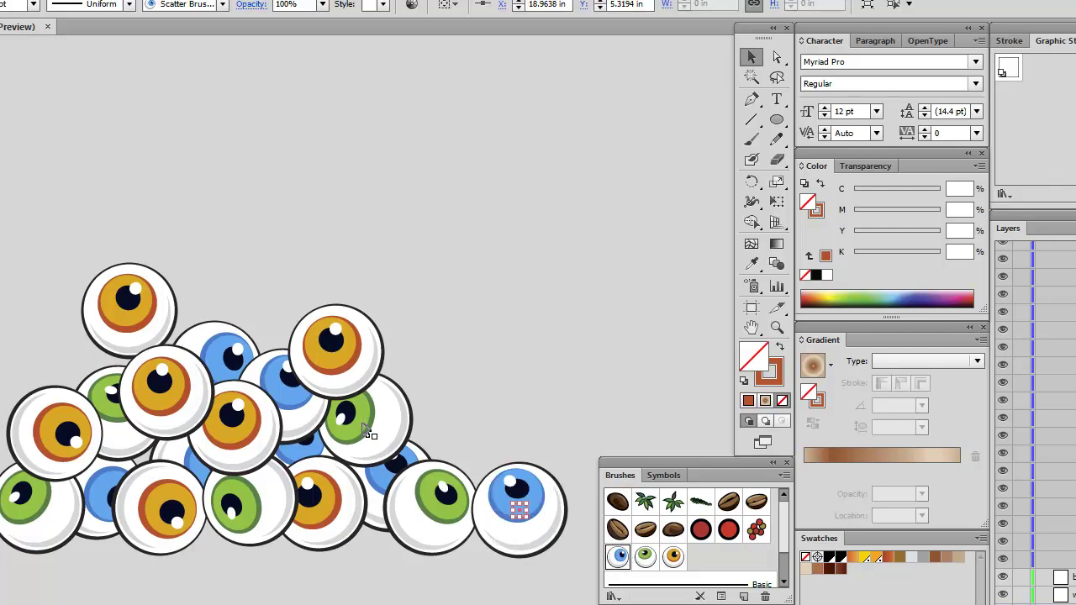
{"action": "left_click_drag", "start_coordinate": [366, 433], "coordinate": [391, 458]}
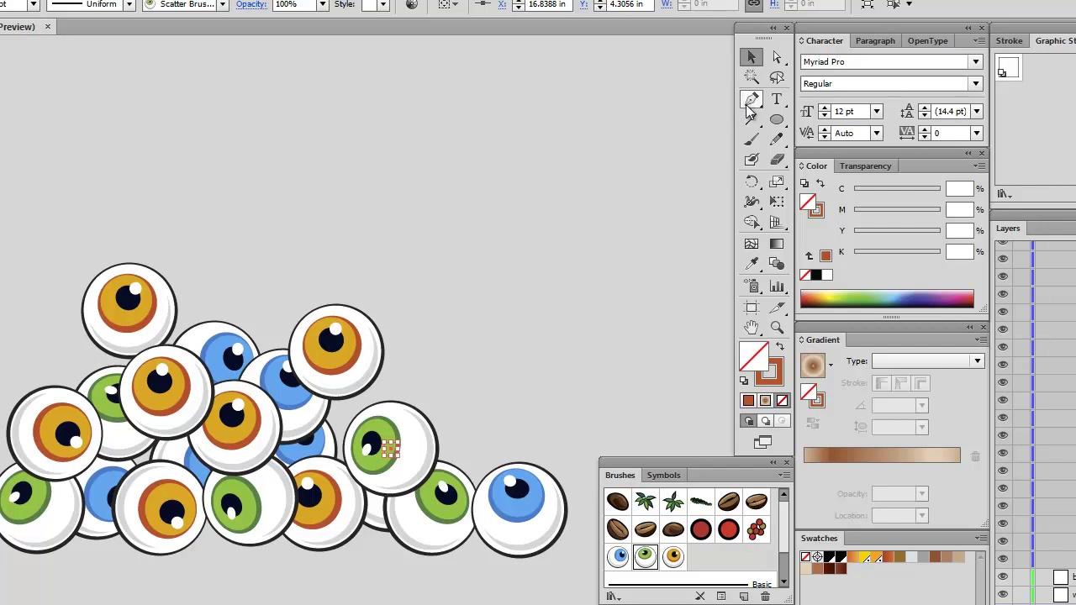
Paint three more green eyeballs with the scatter brush, two on the pile's right side and one at its top.
{"action": "left_click", "coordinate": [751, 139]}
{"action": "left_click", "coordinate": [442, 370]}
{"action": "left_click", "coordinate": [475, 430]}
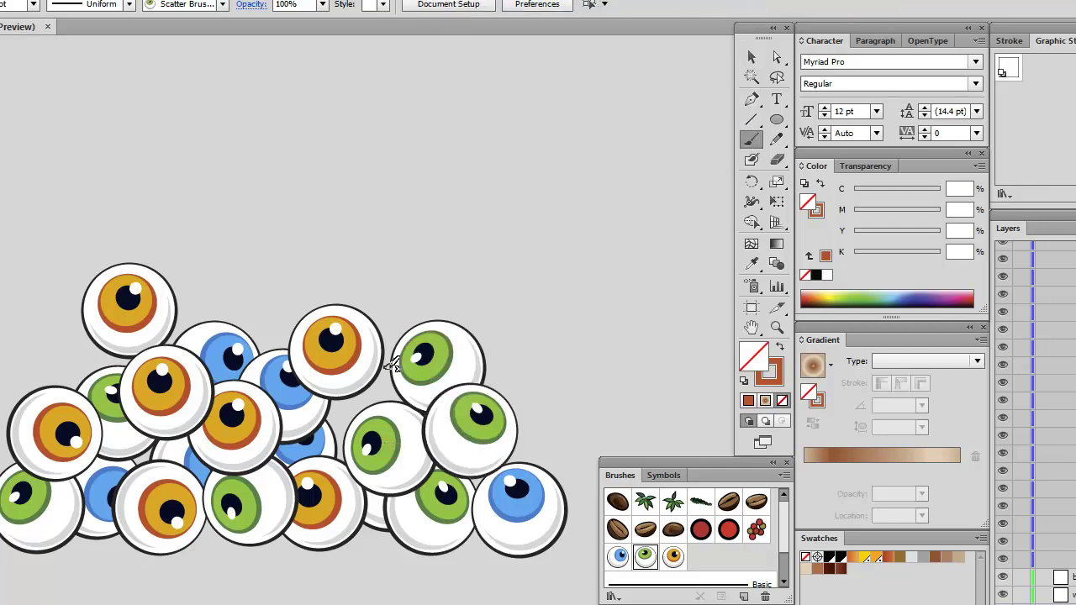
{"action": "left_click", "coordinate": [250, 283]}
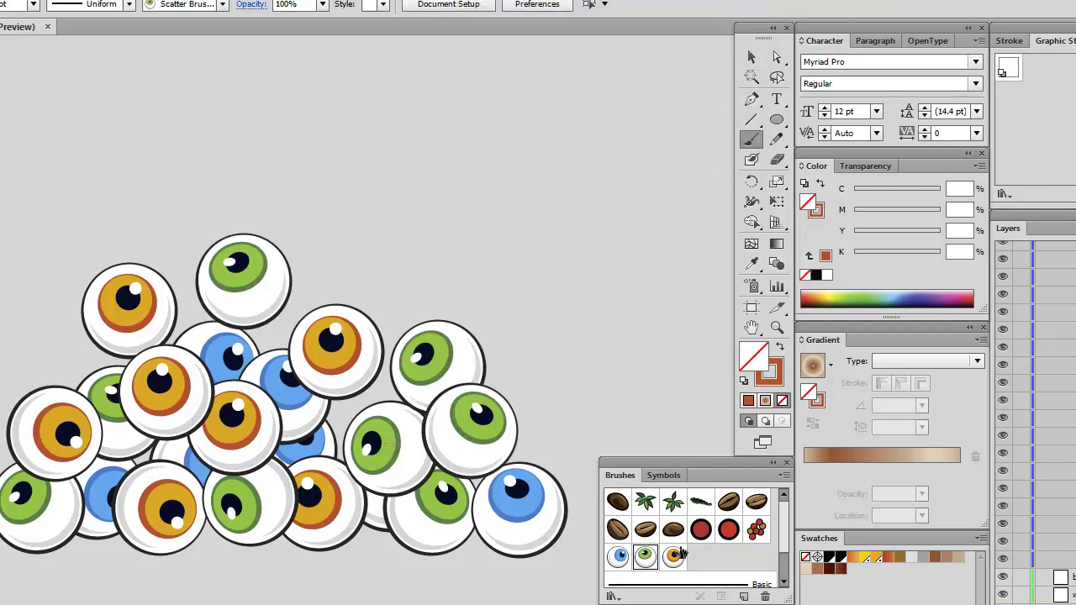
Paint three more blue eyeballs: one in the pile's center, one along the bottom edge, and one at the far left.
{"action": "left_click", "coordinate": [618, 556]}
{"action": "left_click", "coordinate": [326, 447]}
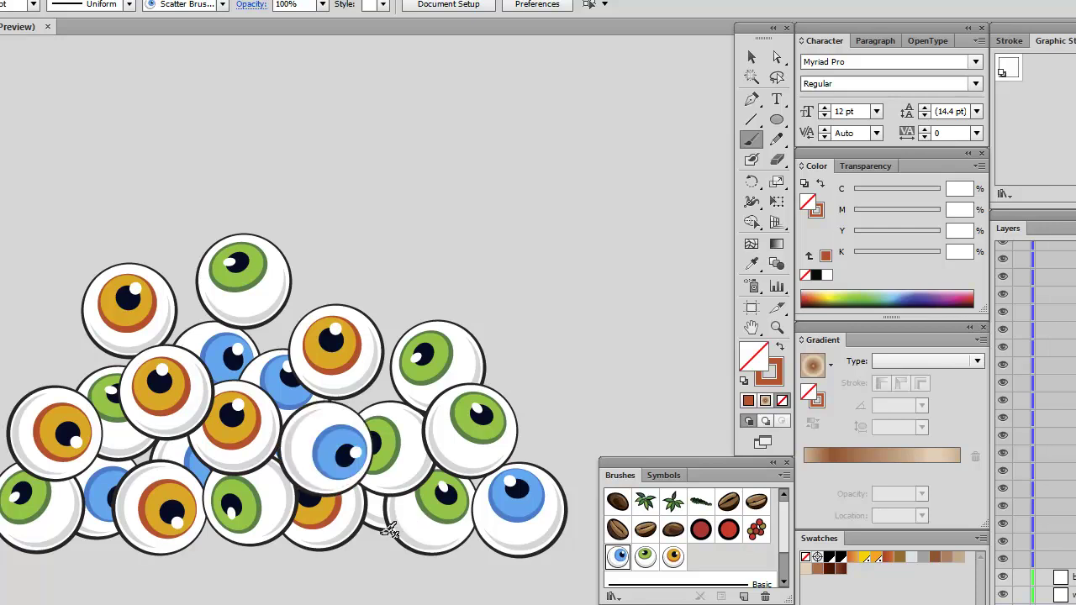
{"action": "left_click", "coordinate": [381, 529]}
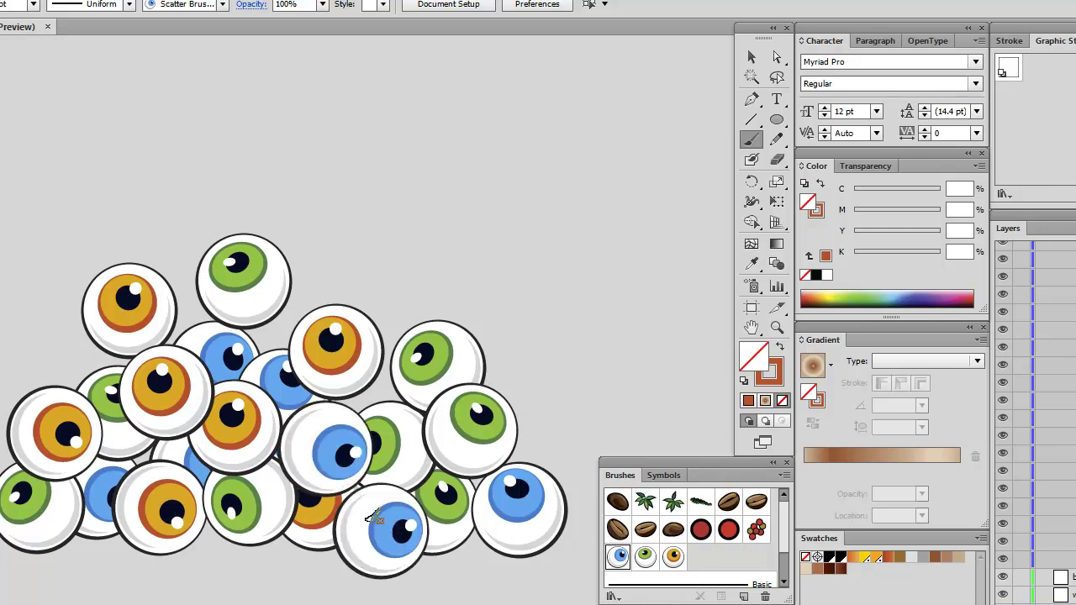
{"action": "left_click", "coordinate": [2, 444]}
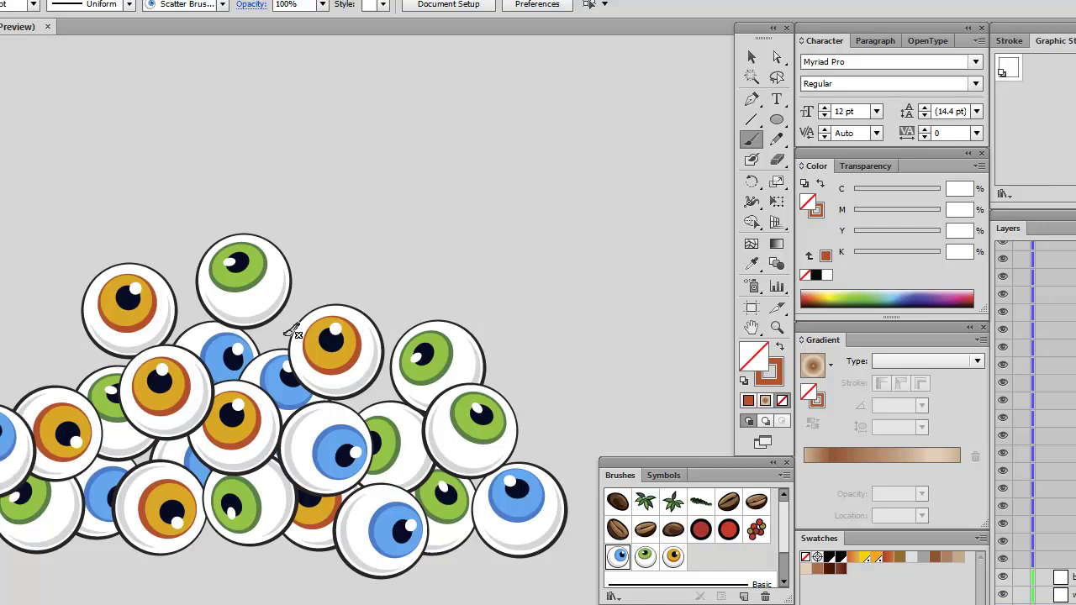
Add a green eyeball near the pile's top center and two orange eyeballs at its right center and upper left.
{"action": "left_click", "coordinate": [645, 559]}
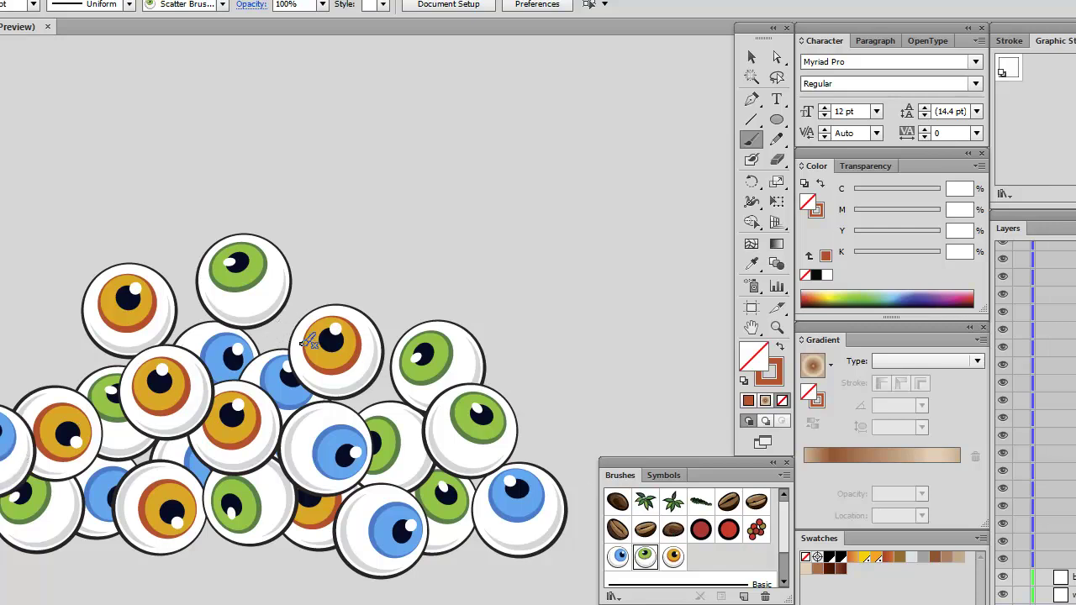
{"action": "left_click", "coordinate": [279, 330]}
{"action": "left_click", "coordinate": [673, 557]}
{"action": "left_click", "coordinate": [370, 390]}
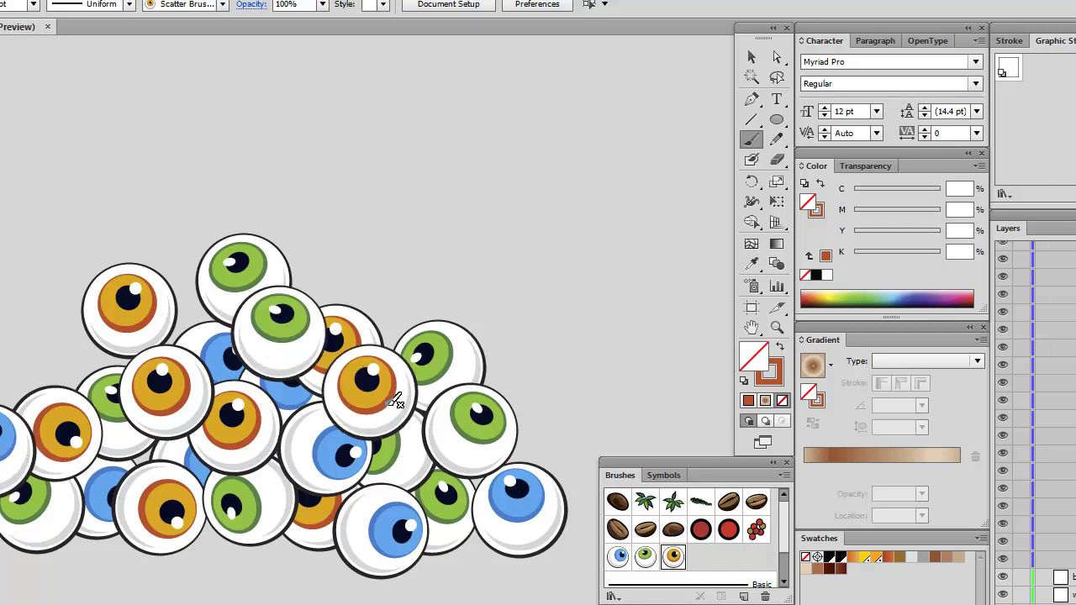
{"action": "left_click", "coordinate": [94, 354]}
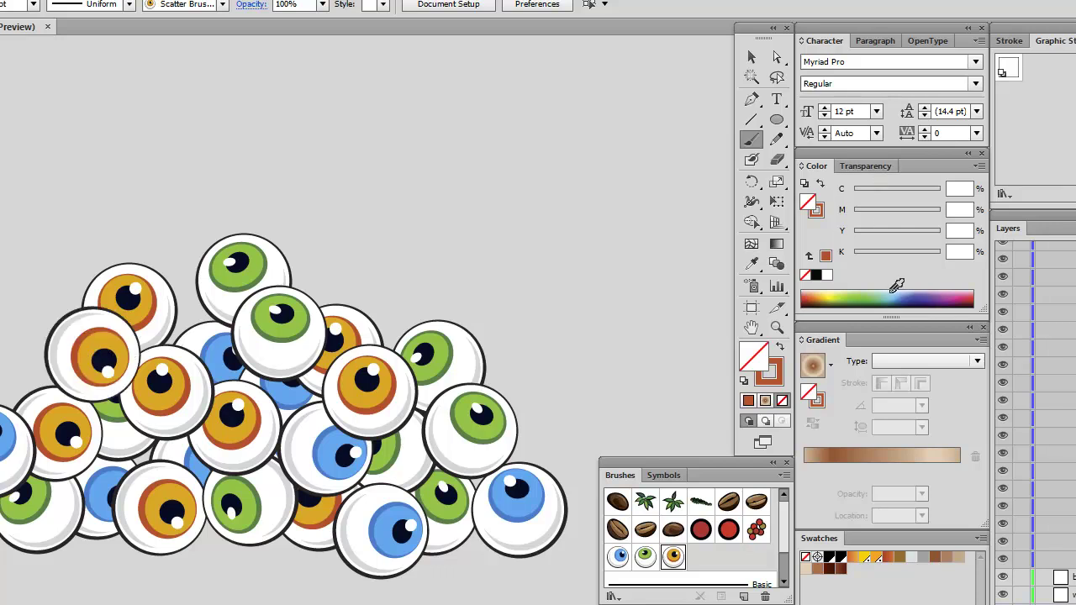
{"action": "left_click", "coordinate": [776, 327]}
{"action": "left_click", "coordinate": [751, 57]}
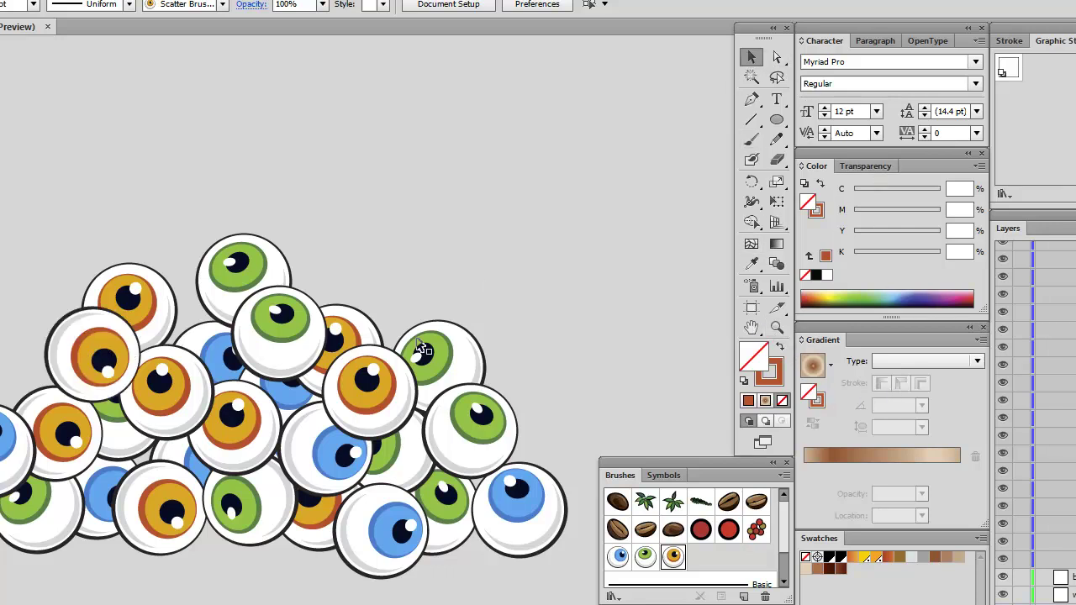
Shift three eyeballs in the pile's bottom row slightly down: the orange one and the green ones on both sides of it.
{"action": "left_click_drag", "start_coordinate": [167, 504], "coordinate": [171, 521]}
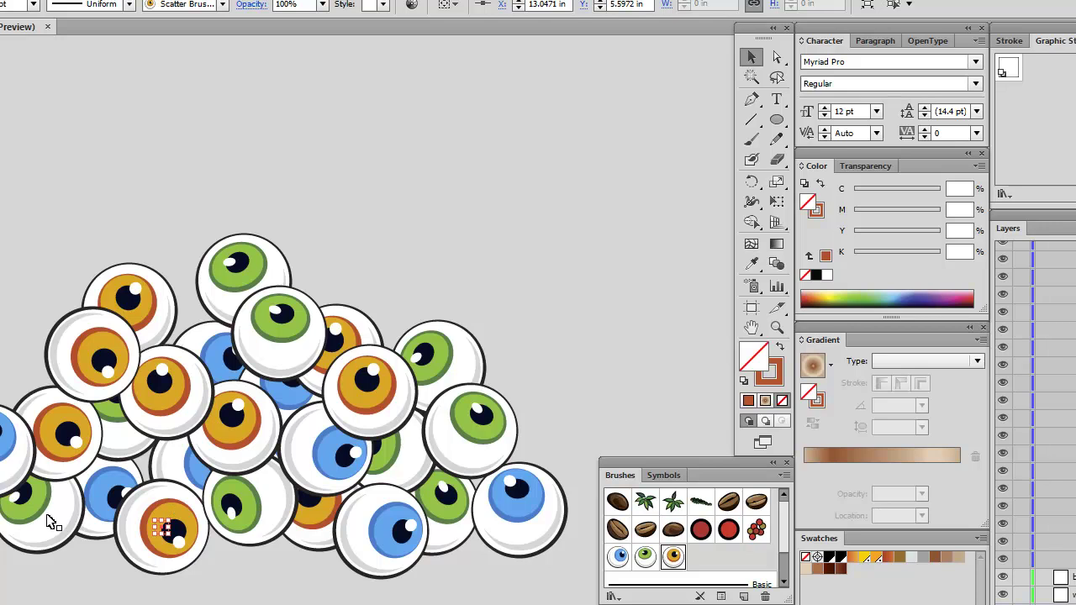
{"action": "left_click_drag", "start_coordinate": [47, 516], "coordinate": [56, 533]}
{"action": "left_click_drag", "start_coordinate": [239, 521], "coordinate": [240, 538]}
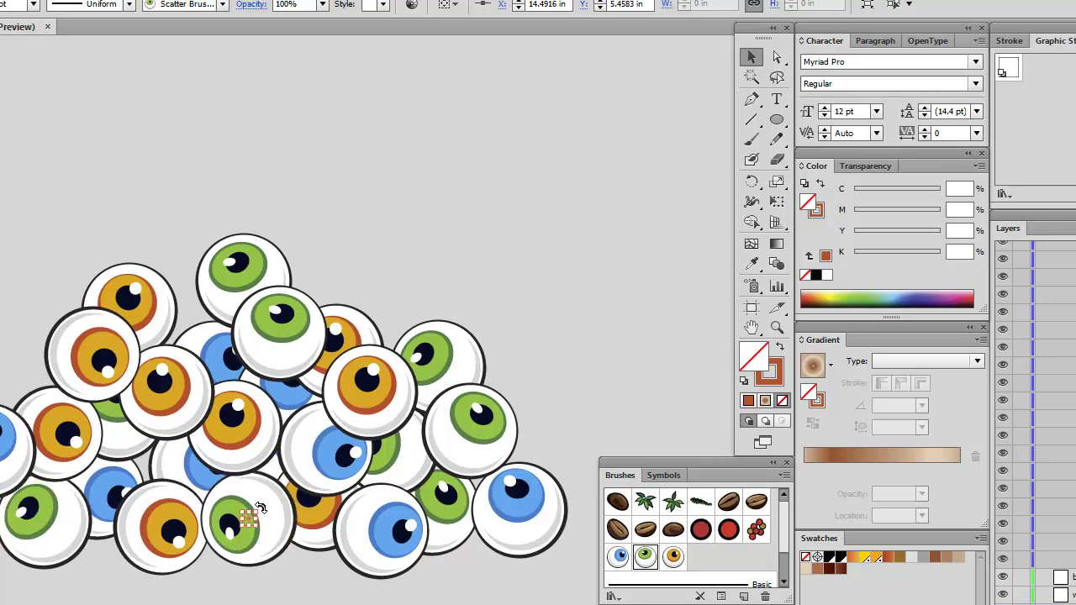
Try enlarging the front blue eyeball in the pile's bottom row, and undo the scaling.
{"action": "left_click", "coordinate": [373, 538]}
{"action": "left_click_drag", "start_coordinate": [374, 538], "coordinate": [521, 519]}
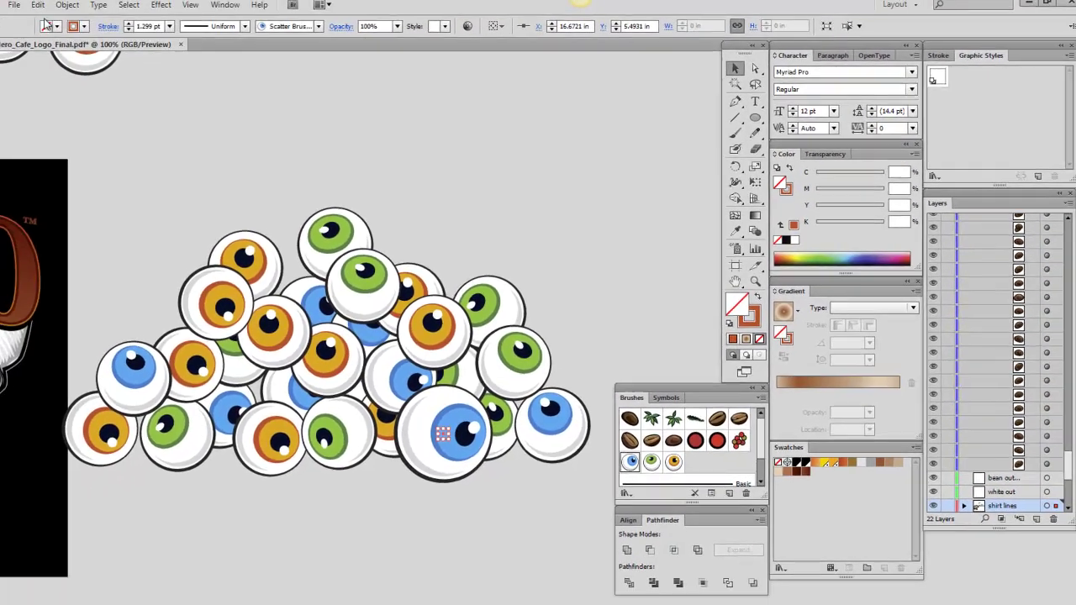
{"action": "left_click", "coordinate": [59, 8]}
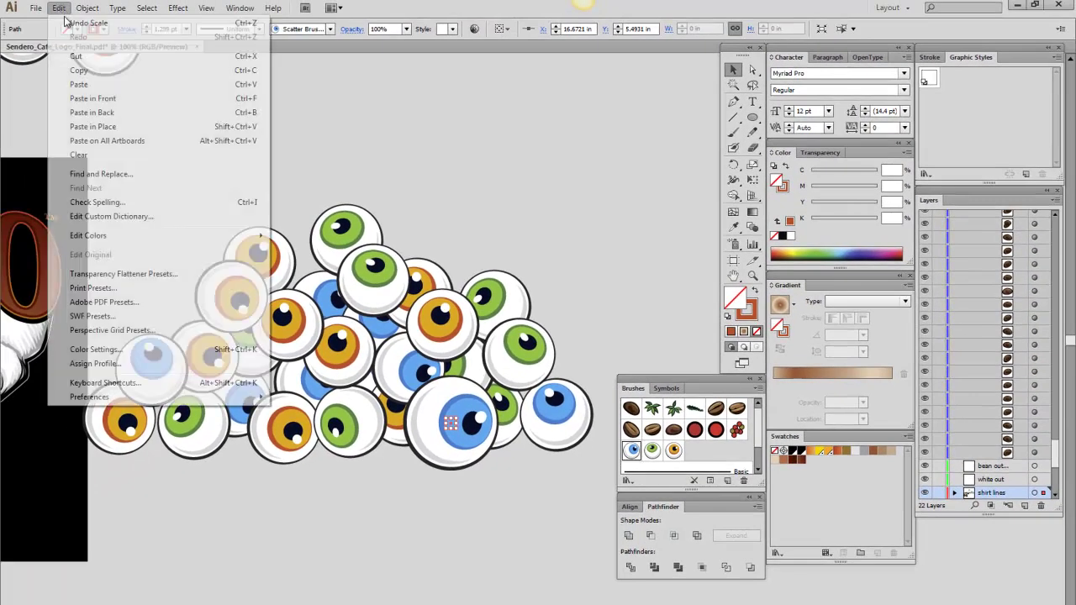
{"action": "left_click", "coordinate": [73, 23]}
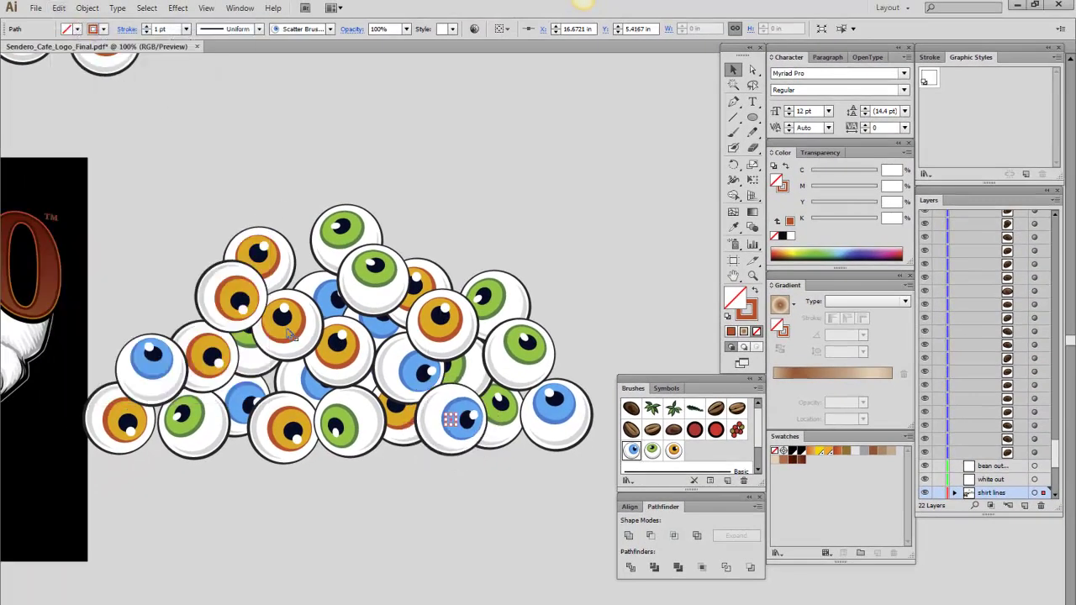
Lower the orange eyeball just left of the pile's center and send it backward behind its neighbors.
{"action": "left_click_drag", "start_coordinate": [283, 350], "coordinate": [279, 374]}
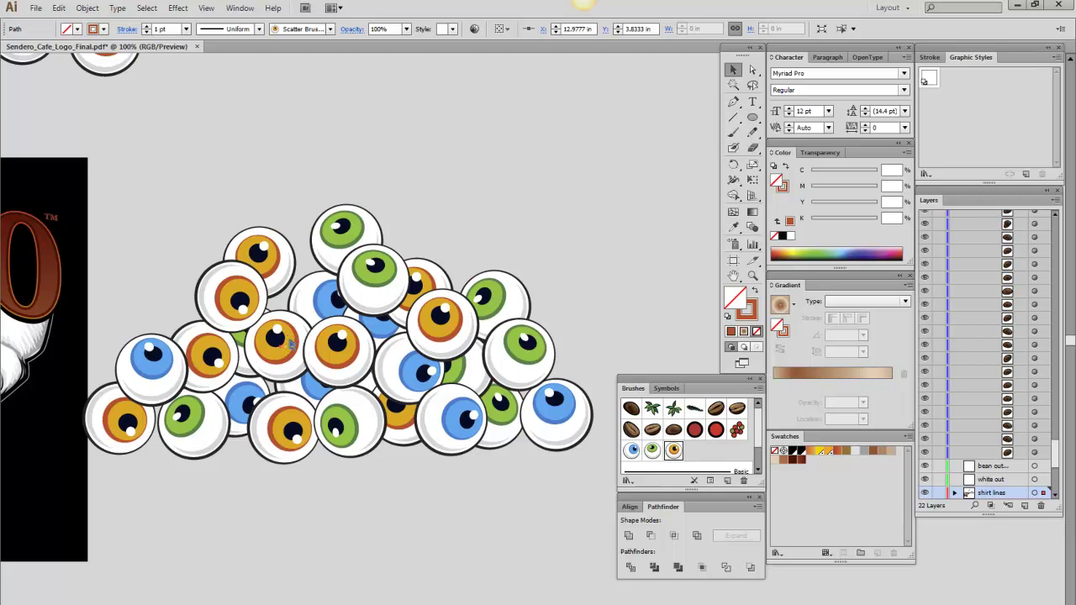
{"action": "key", "text": "ctrl+bracketleft"}
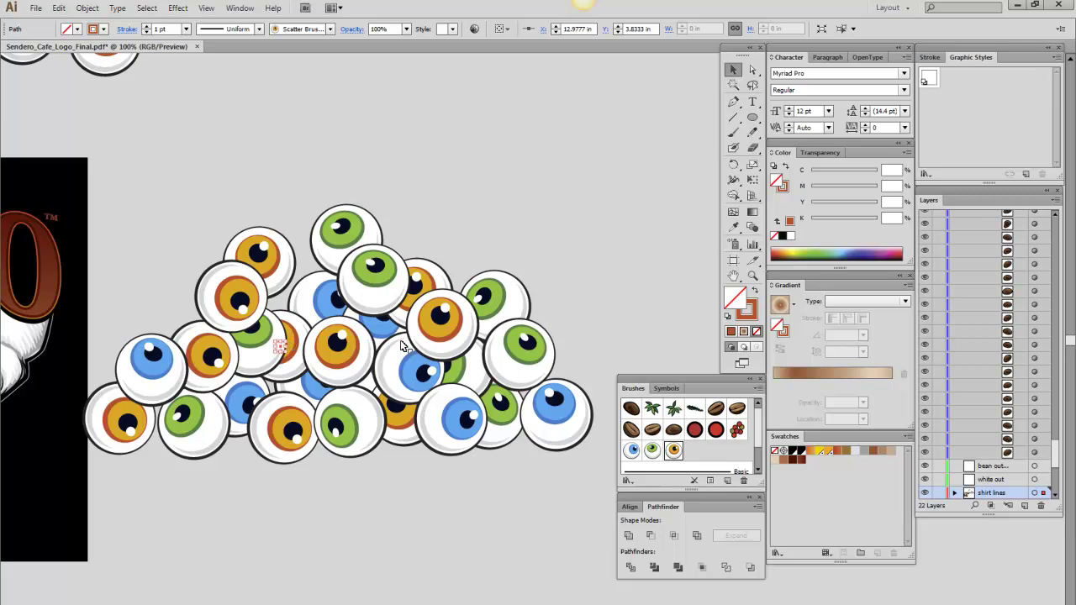
Move the blue eyeball at the pile's center down into the bottom row and delete the orange eyeball behind it.
{"action": "left_click", "coordinate": [408, 374]}
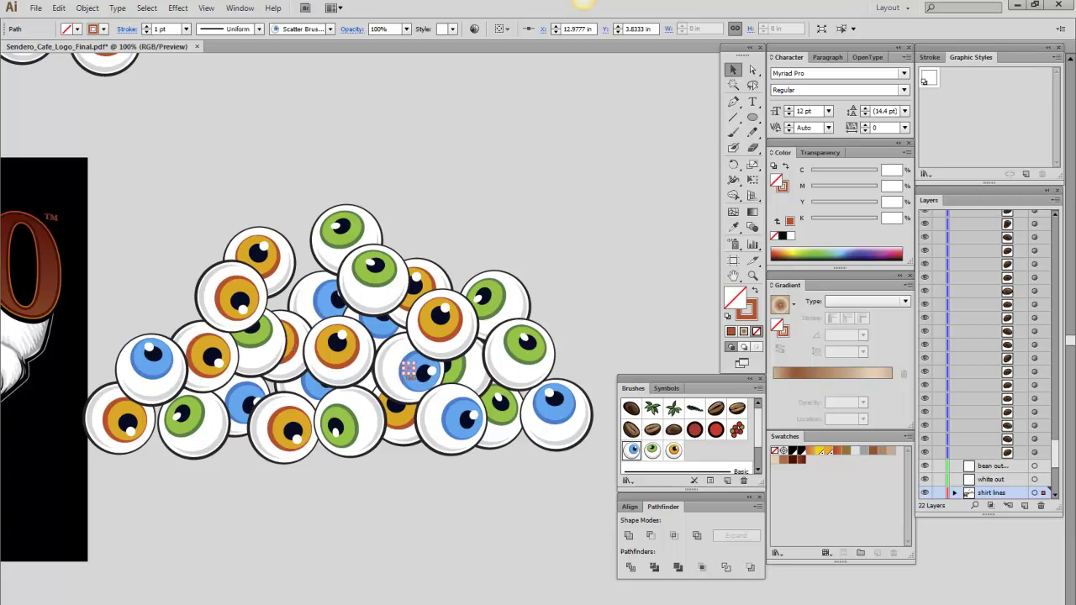
{"action": "left_click", "coordinate": [403, 412]}
{"action": "left_click", "coordinate": [392, 376]}
{"action": "key", "text": "ctrl+shift+bracketright"}
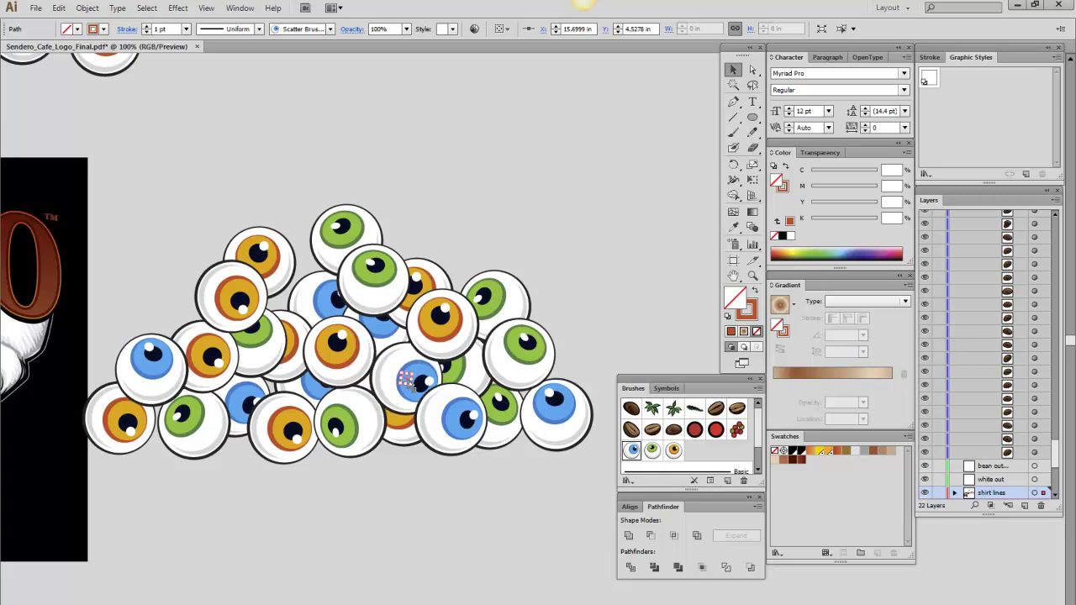
{"action": "left_click_drag", "start_coordinate": [415, 357], "coordinate": [408, 378]}
{"action": "left_click", "coordinate": [398, 383]}
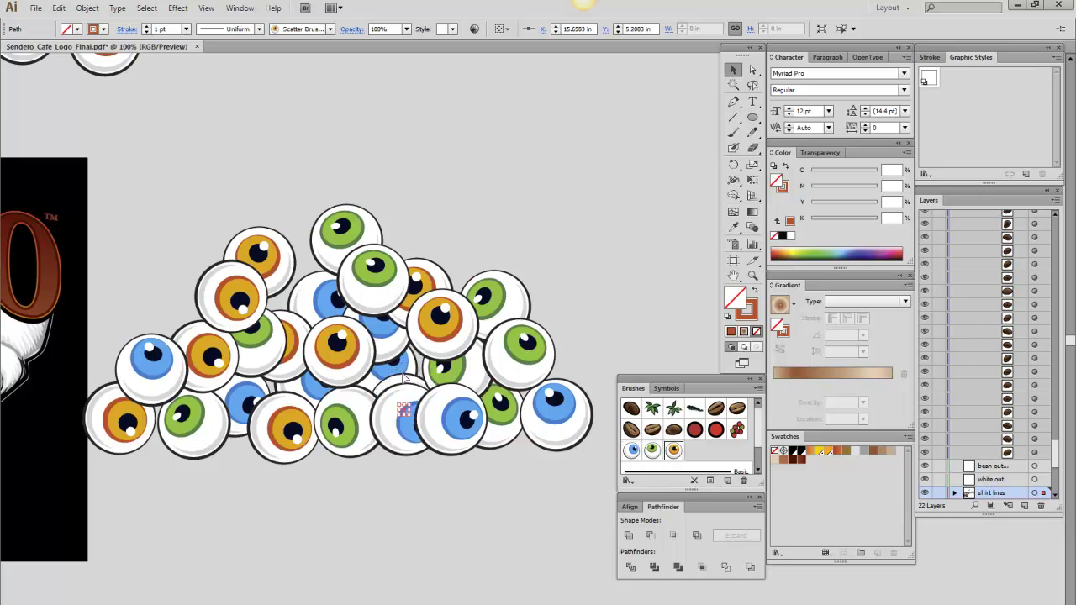
{"action": "left_click", "coordinate": [417, 372]}
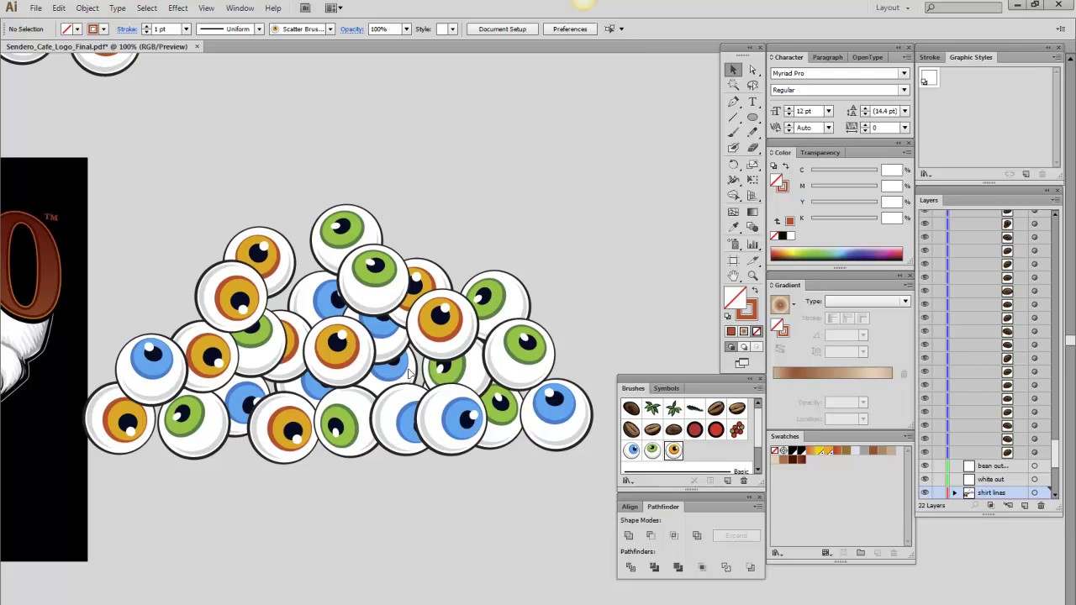
Rearrange the blue, green and orange eyeballs right of the pile's center, and undo the scaling of the orange one.
{"action": "left_click", "coordinate": [402, 375]}
{"action": "left_click", "coordinate": [452, 373]}
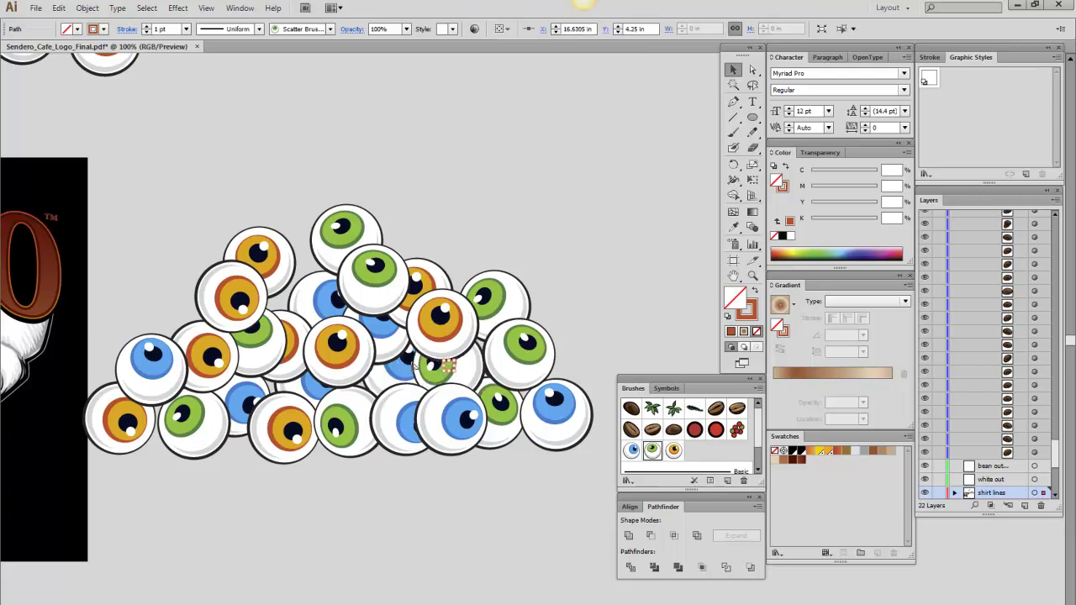
{"action": "key", "text": "ctrl+z"}
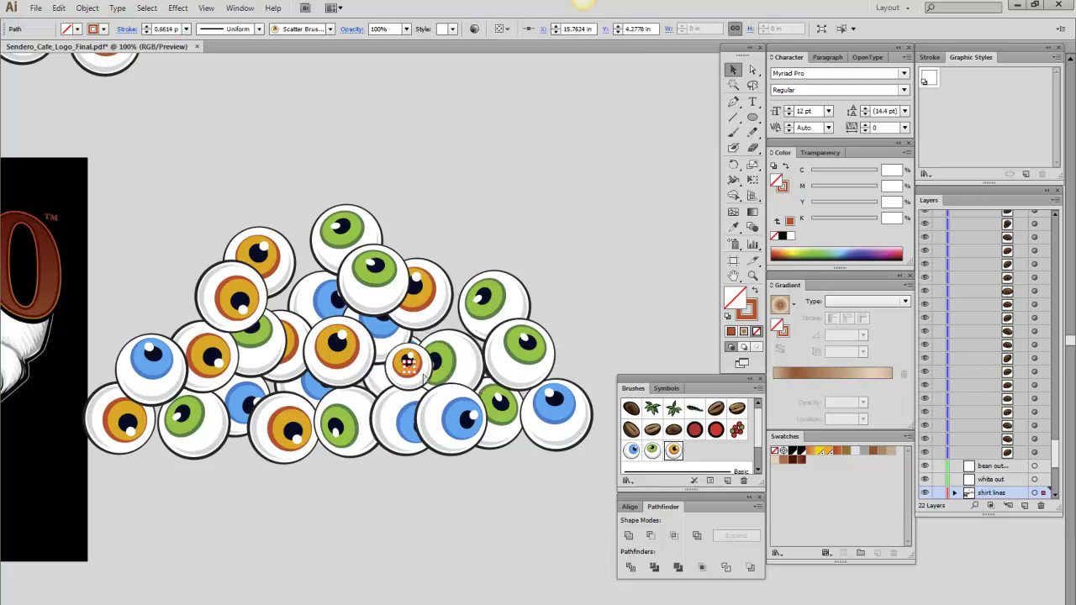
{"action": "left_click", "coordinate": [59, 7]}
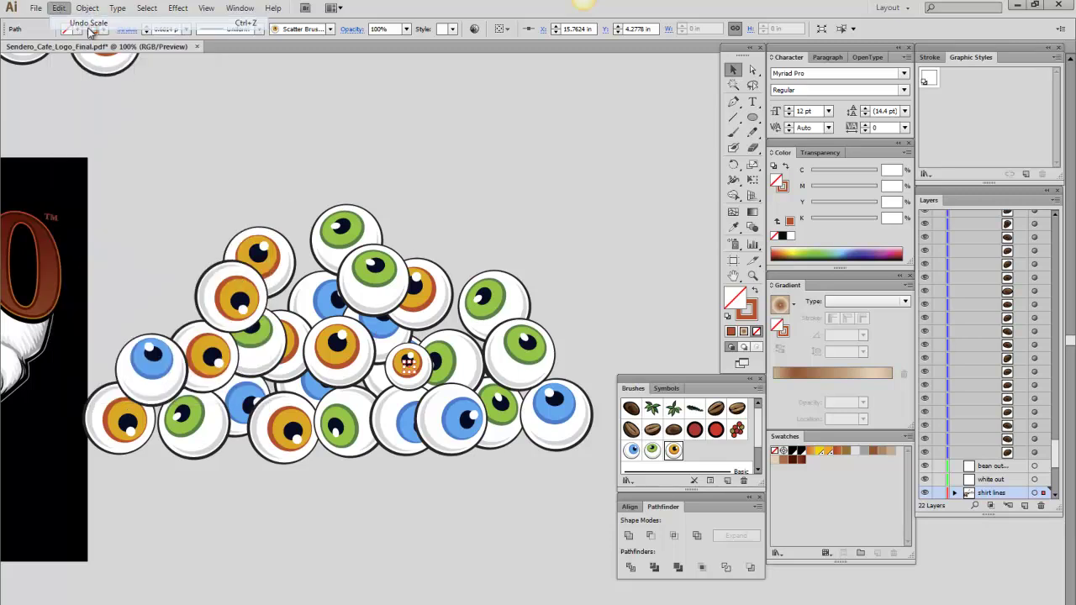
{"action": "left_click", "coordinate": [89, 24]}
Delete the orange eyeball at the upper left, the eyeballs across the pile's top, and the green one on its right side.
{"action": "left_click_drag", "start_coordinate": [239, 304], "coordinate": [279, 300]}
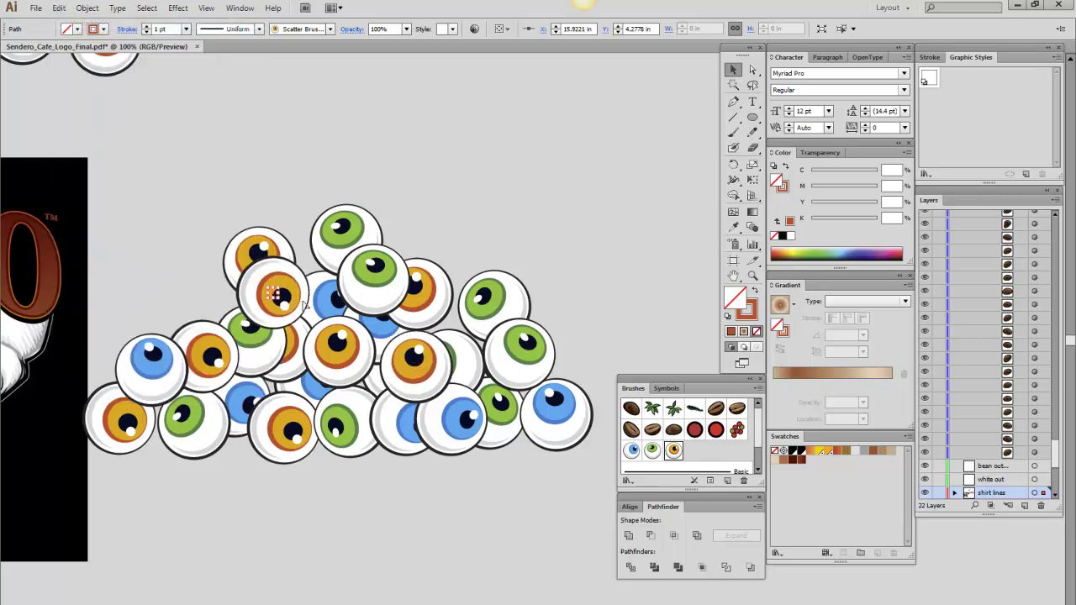
{"action": "key", "text": "Delete"}
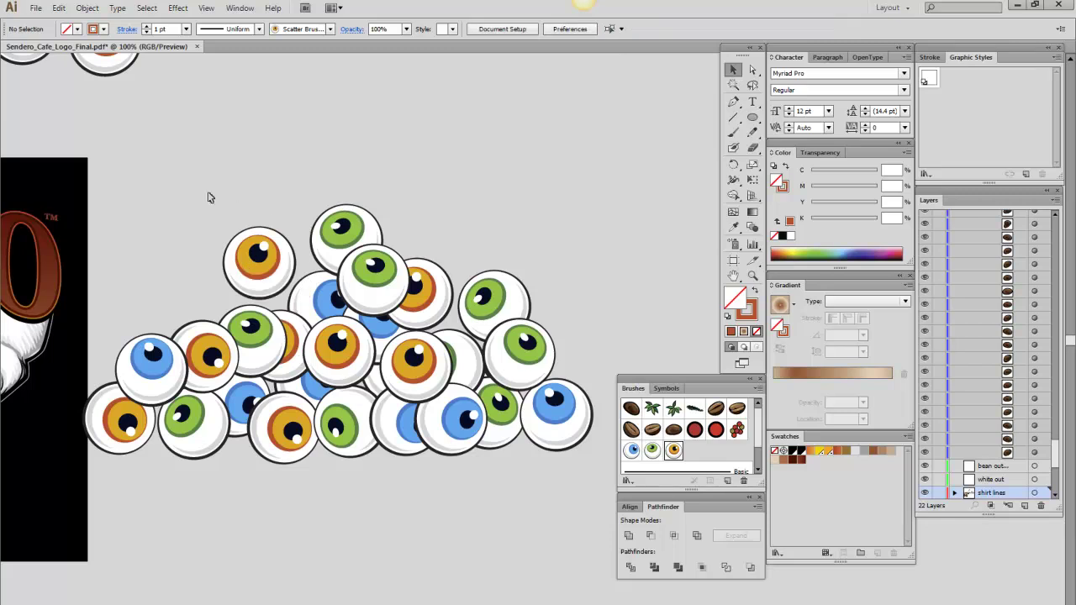
{"action": "left_click_drag", "start_coordinate": [209, 195], "coordinate": [528, 322]}
{"action": "key", "text": "Delete"}
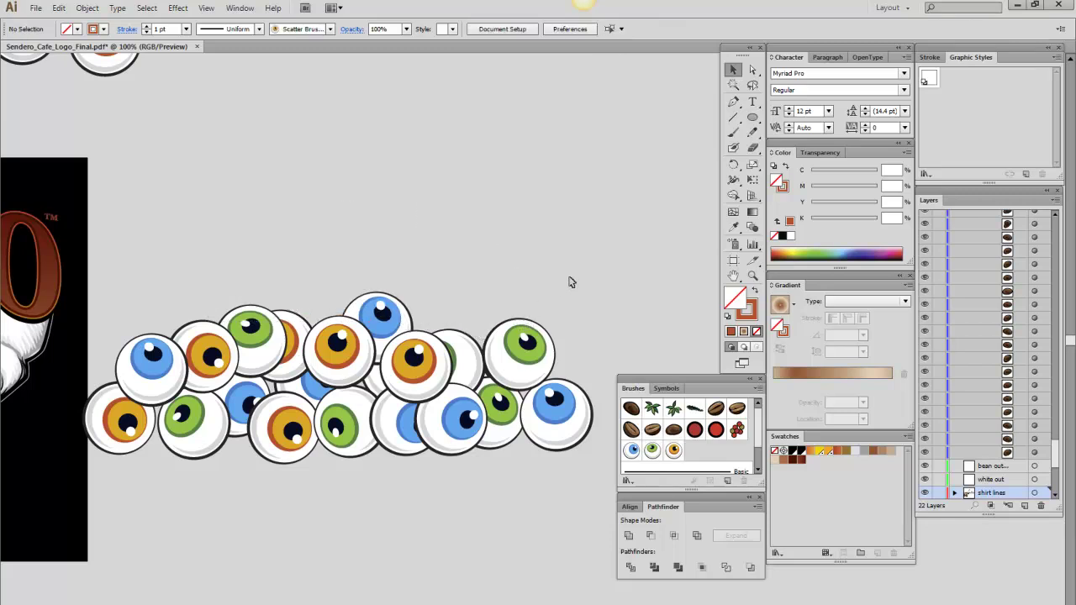
{"action": "left_click", "coordinate": [522, 349]}
{"action": "key", "text": "Delete"}
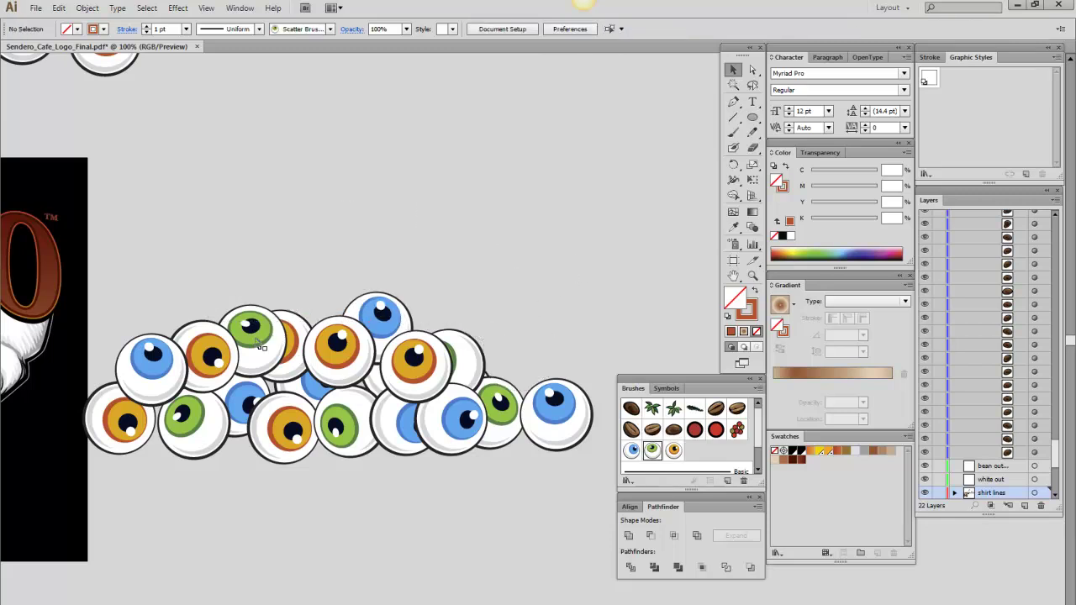
Move the left green eyeball to the top of the pile and shift the orange and blue eyeballs on the left side inward.
{"action": "key", "text": "ctrl+z"}
{"action": "left_click_drag", "start_coordinate": [208, 356], "coordinate": [250, 373]}
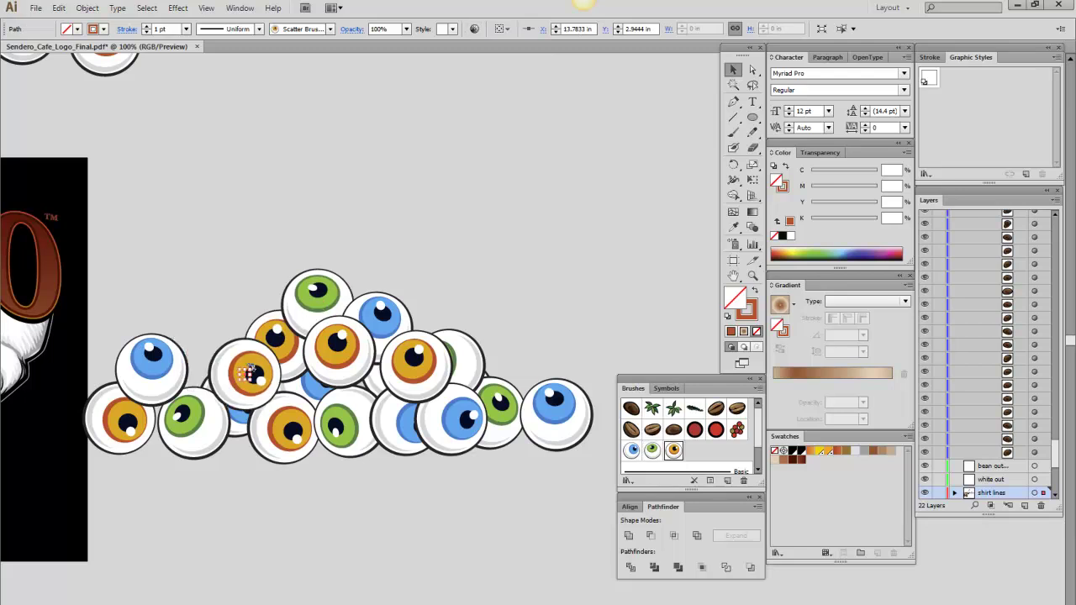
{"action": "left_click_drag", "start_coordinate": [164, 368], "coordinate": [204, 371]}
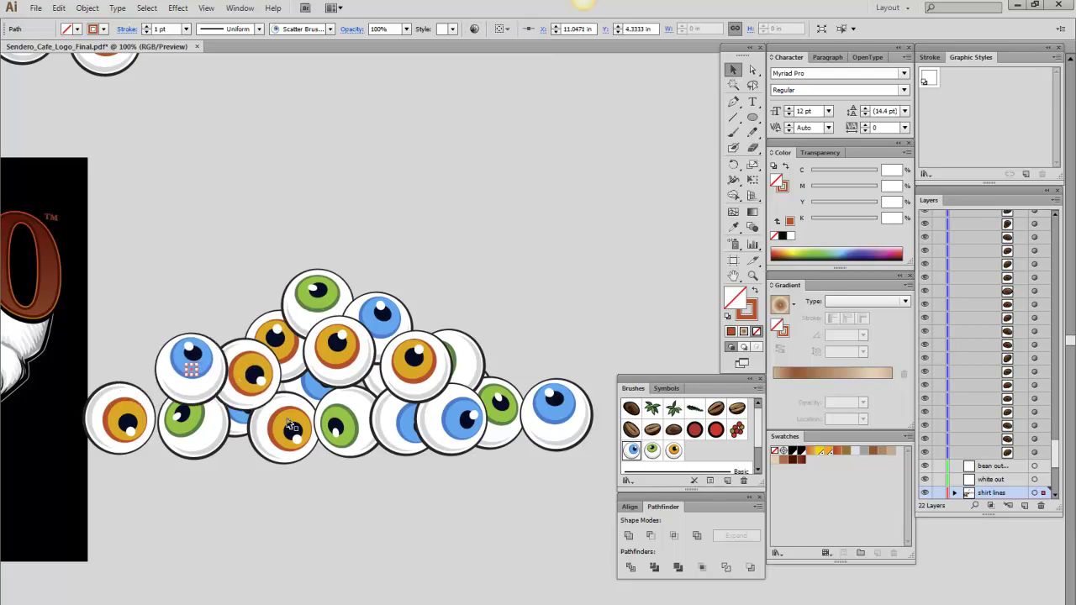
Shift the orange and green eyeballs at the bottom left slightly outward, and move the right-center green eyeball farther right.
{"action": "left_click_drag", "start_coordinate": [130, 430], "coordinate": [485, 351]}
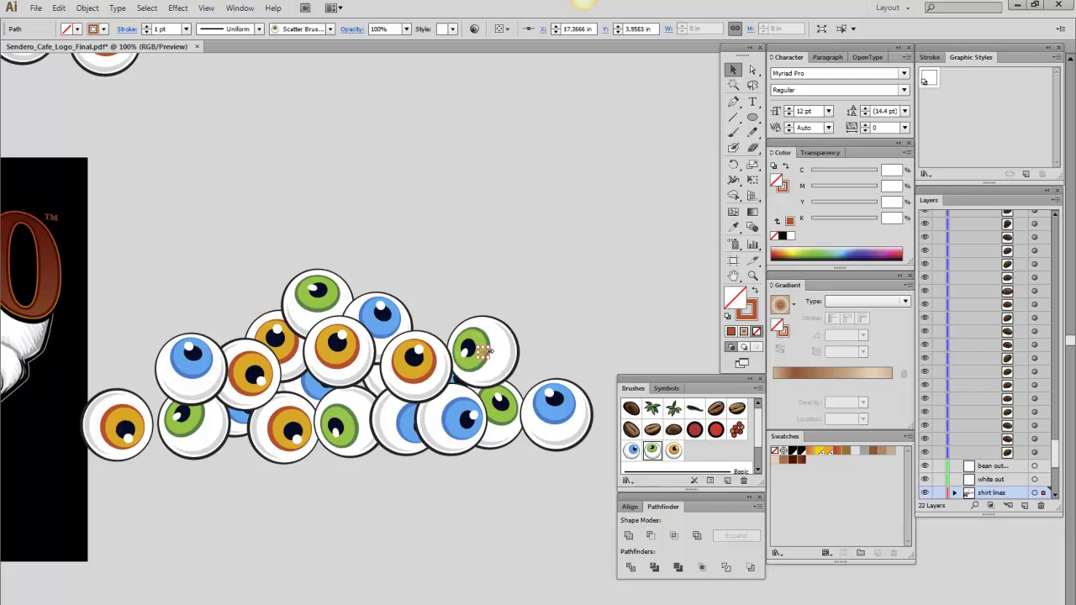
{"action": "left_click", "coordinate": [220, 437]}
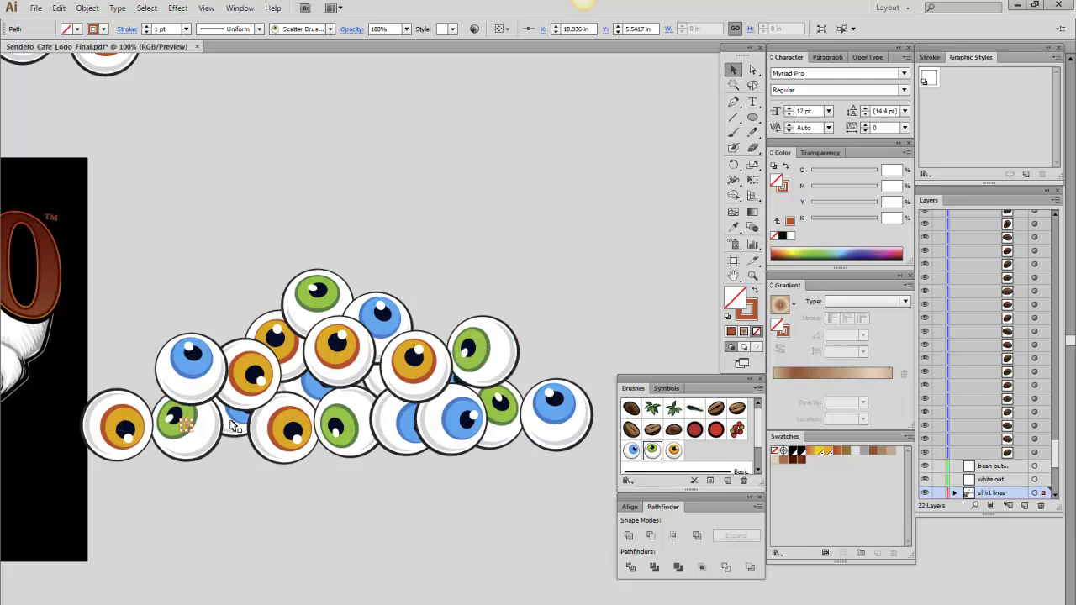
{"action": "left_click", "coordinate": [236, 425]}
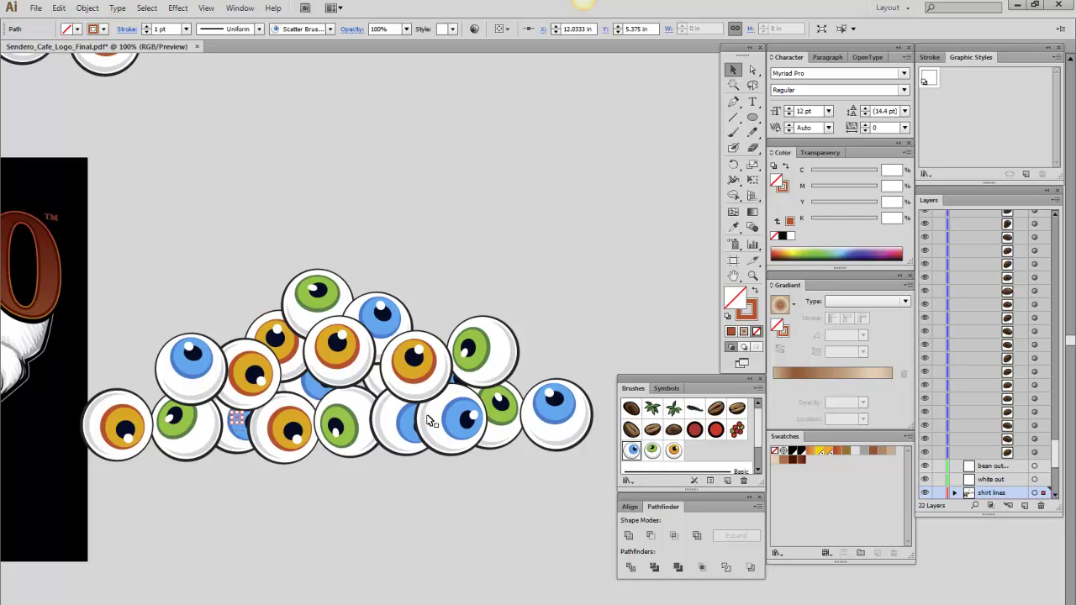
Move the center orange eyeball down and to the left, and send it backward behind the surrounding eyeballs.
{"action": "left_click_drag", "start_coordinate": [345, 361], "coordinate": [331, 376]}
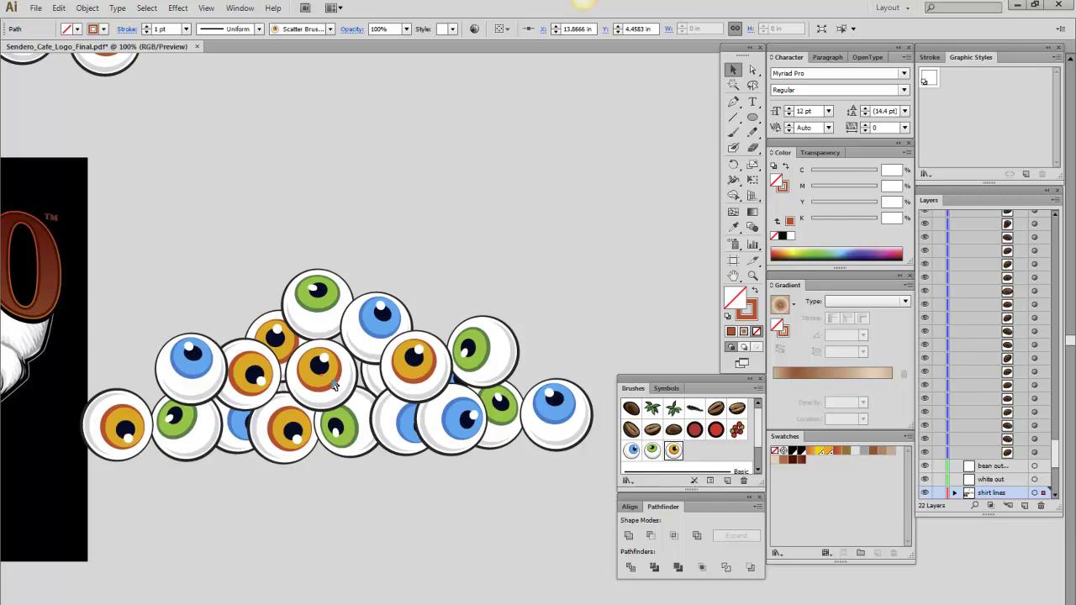
{"action": "key", "text": "ctrl+bracketleft"}
{"action": "key", "text": "ctrl+bracketleft"}
{"action": "key", "text": "ctrl+bracketleft"}
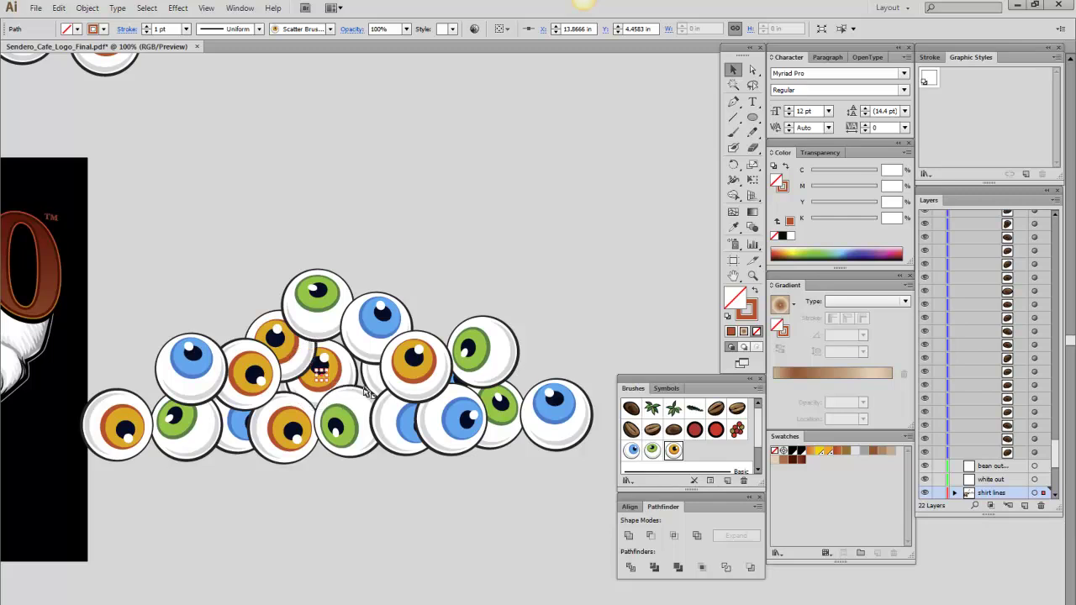
Nudge the green eyeball in the middle of the bottom row down, and move the front blue eyeball down and to the right.
{"action": "left_click", "coordinate": [343, 432]}
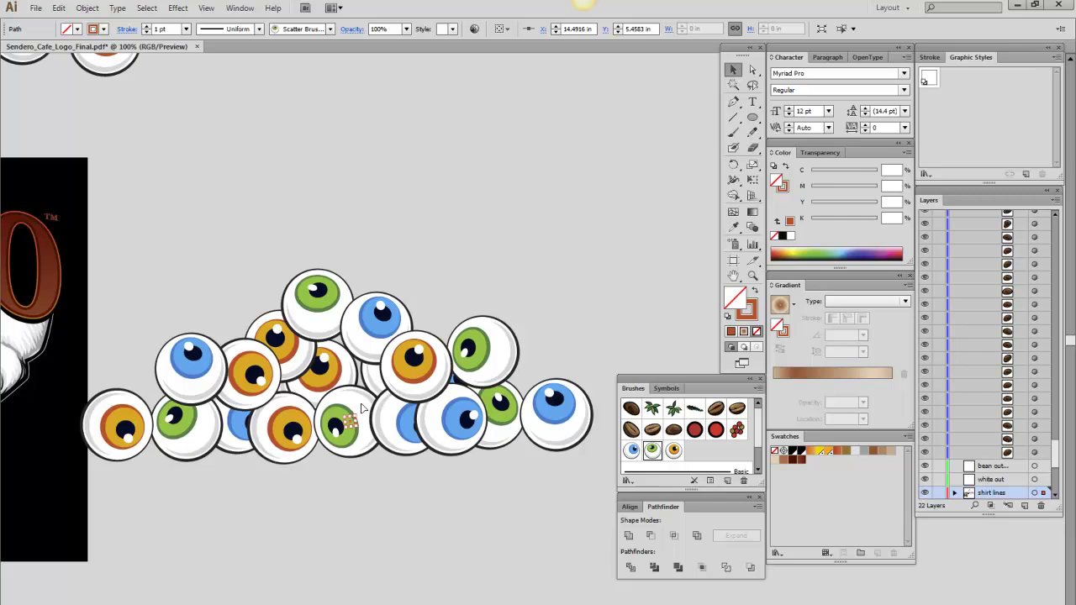
{"action": "key", "text": "Down"}
{"action": "key", "text": "Down"}
{"action": "key", "text": "Down"}
{"action": "key", "text": "Down"}
{"action": "key", "text": "Down"}
{"action": "key", "text": "Down"}
{"action": "key", "text": "Down"}
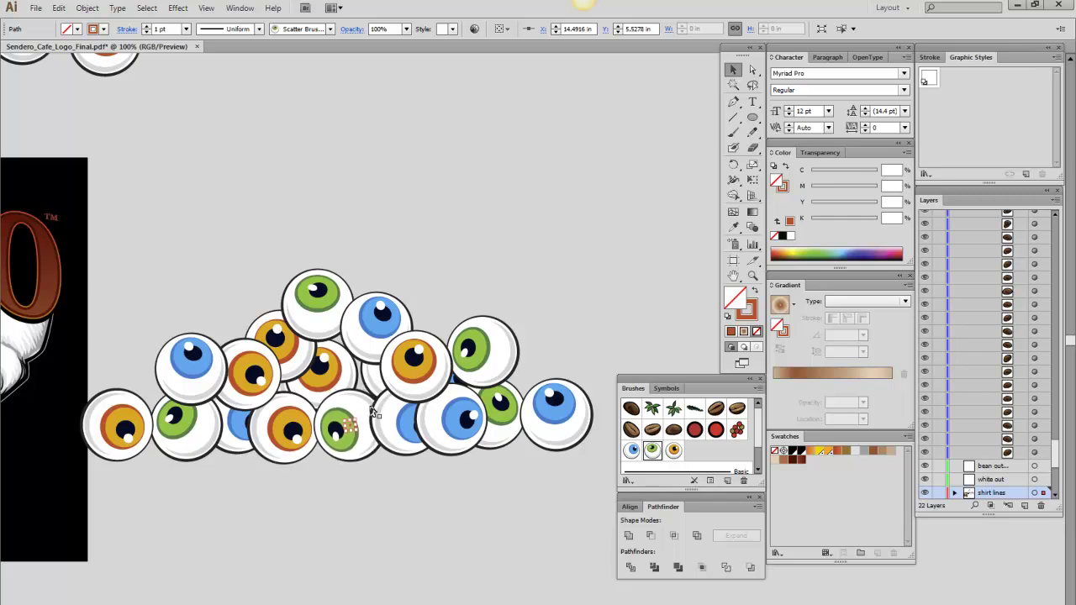
{"action": "left_click_drag", "start_coordinate": [460, 451], "coordinate": [471, 468]}
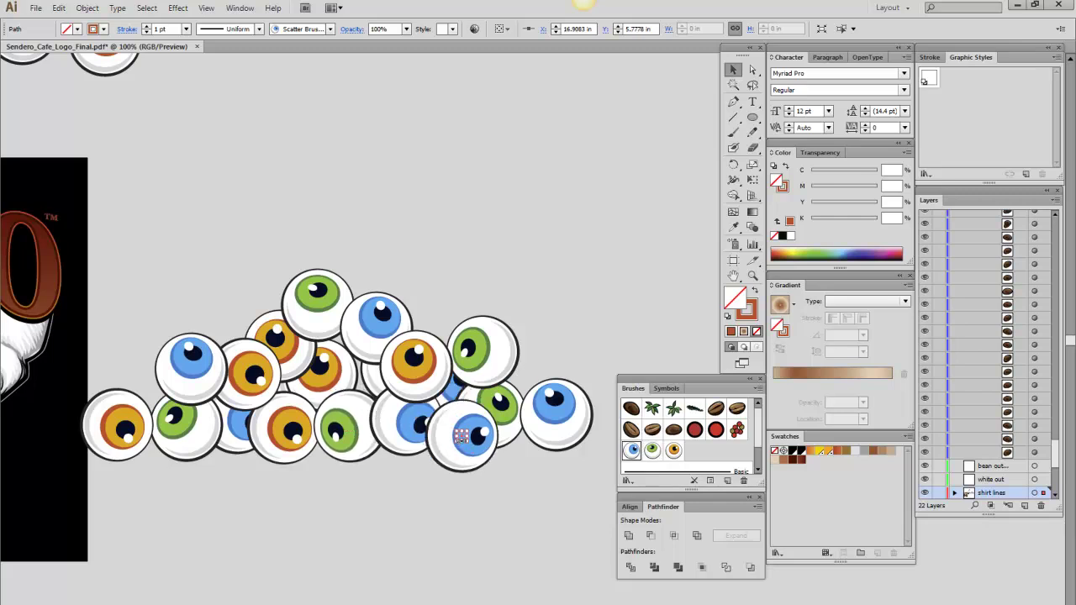
Shift the center orange eyeball slightly, then move the upper blue eyeball down and left and scale it to a stroke of about 0.842 pt.
{"action": "left_click", "coordinate": [338, 370]}
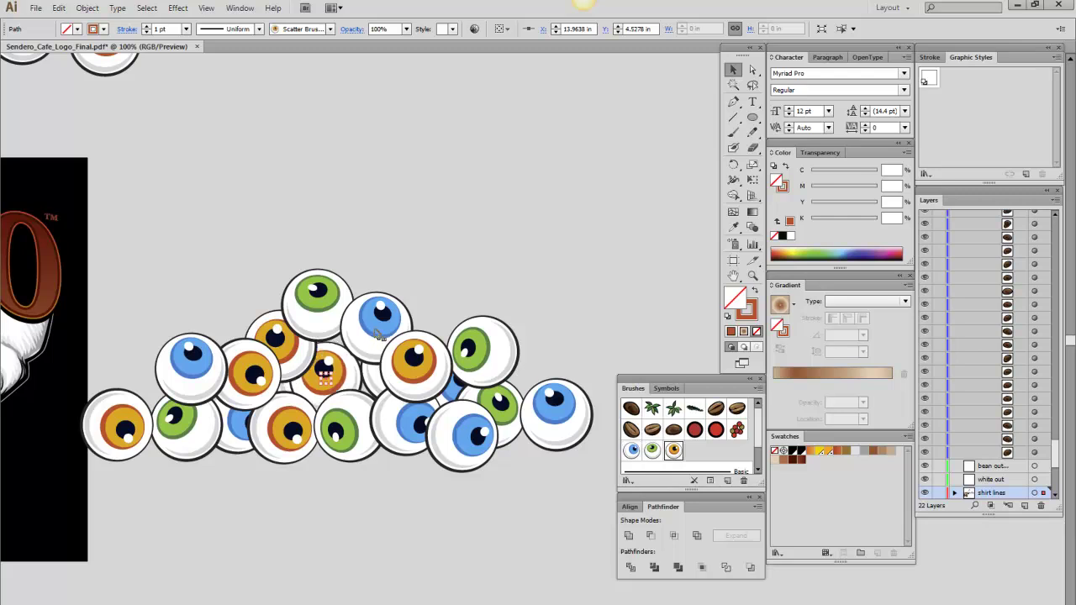
{"action": "left_click_drag", "start_coordinate": [379, 333], "coordinate": [369, 385]}
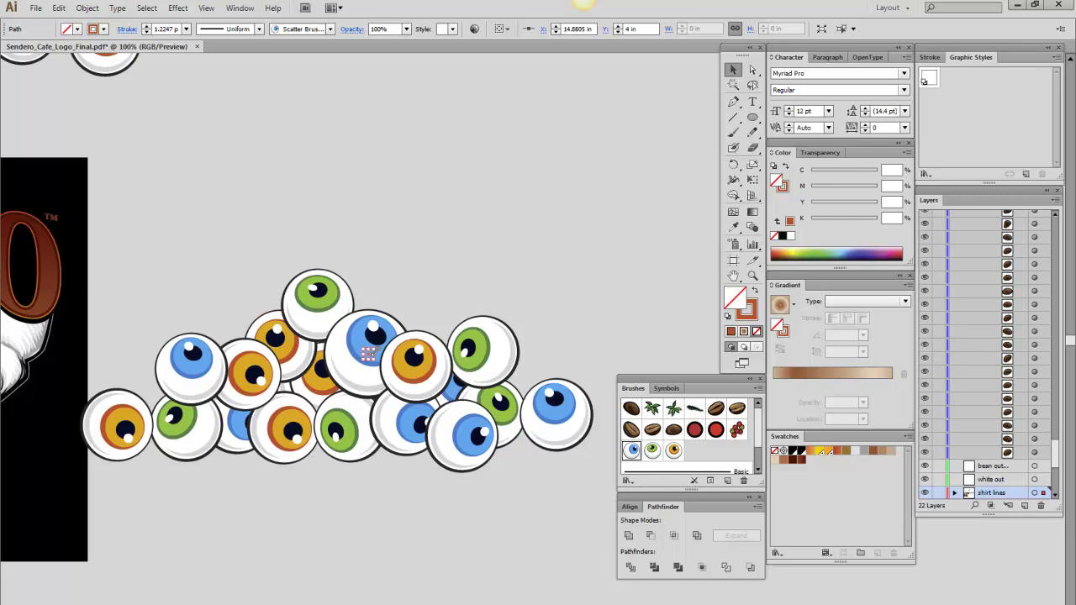
{"action": "left_click_drag", "start_coordinate": [368, 354], "coordinate": [376, 350]}
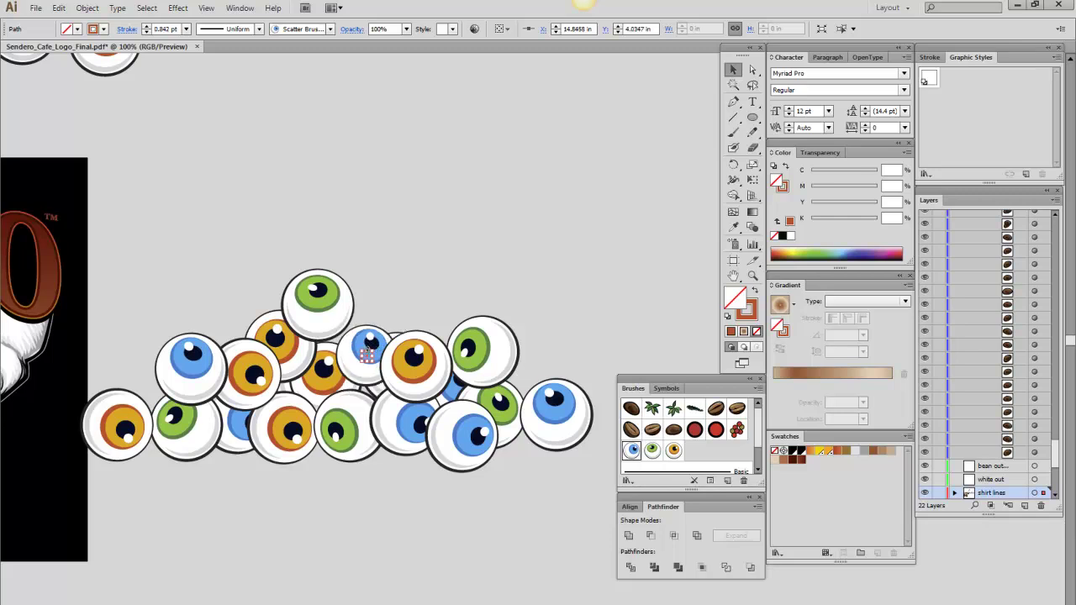
Move the top green eyeball down and right, and the right-hand green eyeball up and left beside it.
{"action": "left_click_drag", "start_coordinate": [319, 303], "coordinate": [345, 315]}
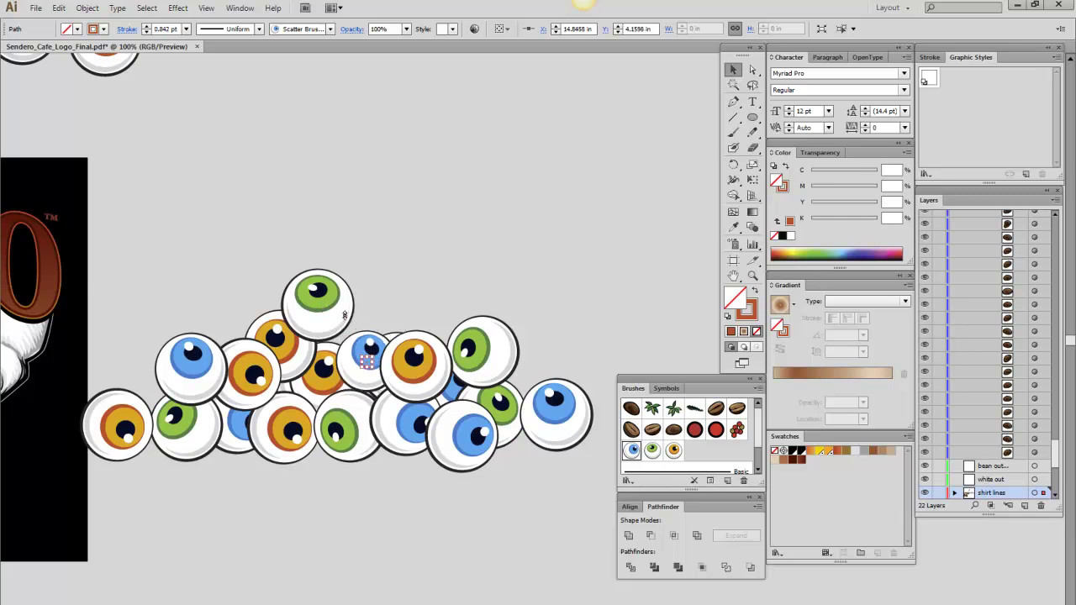
{"action": "left_click_drag", "start_coordinate": [485, 351], "coordinate": [431, 326]}
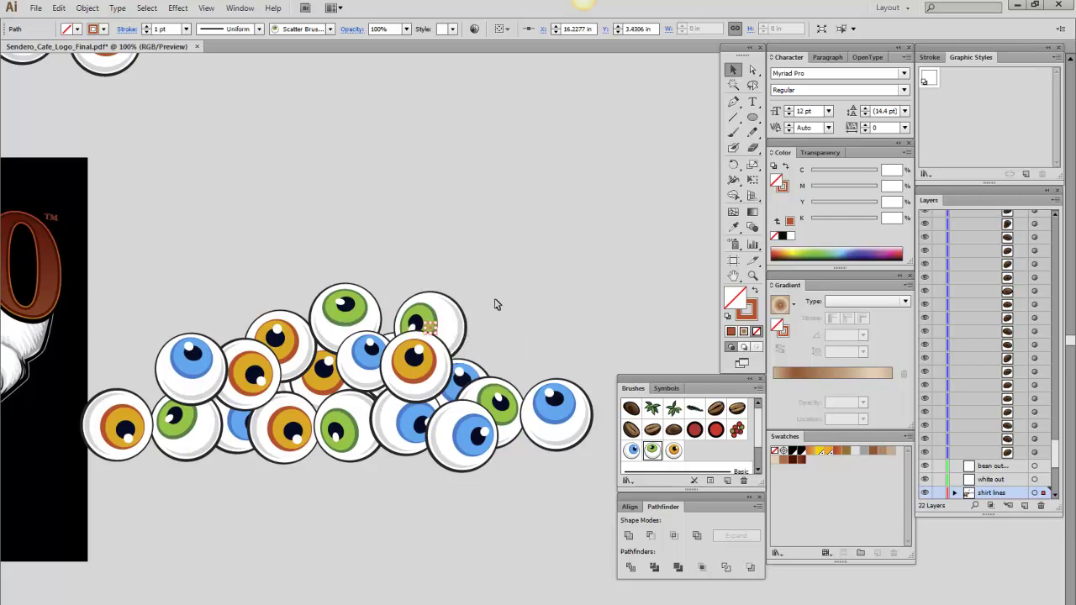
{"action": "left_click", "coordinate": [494, 304]}
{"action": "left_click", "coordinate": [752, 275]}
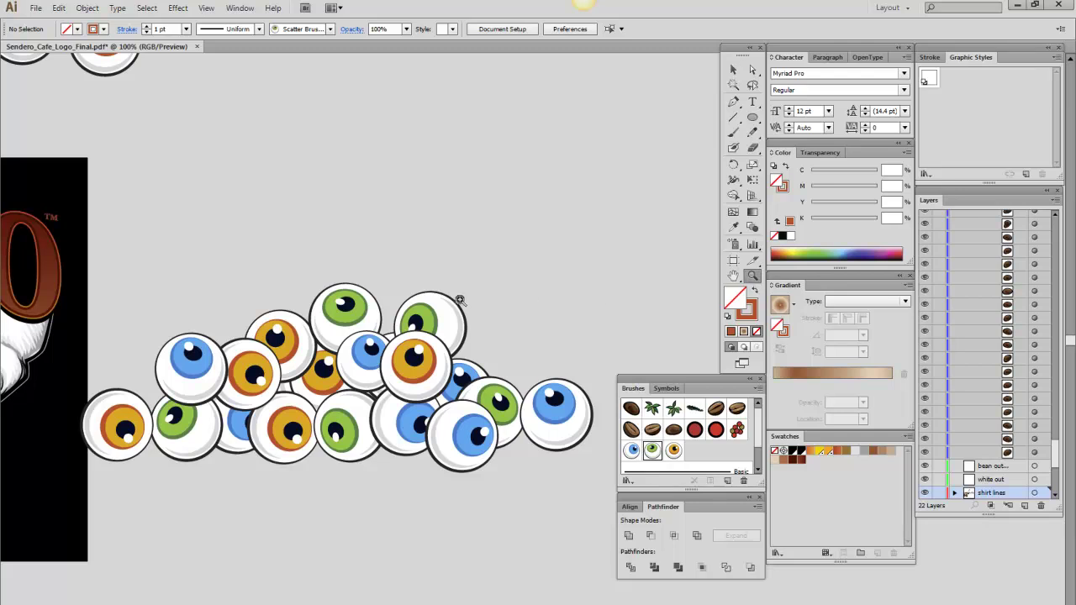
{"action": "left_click", "coordinate": [460, 301], "text": "alt"}
{"action": "left_click", "coordinate": [461, 306], "text": "alt"}
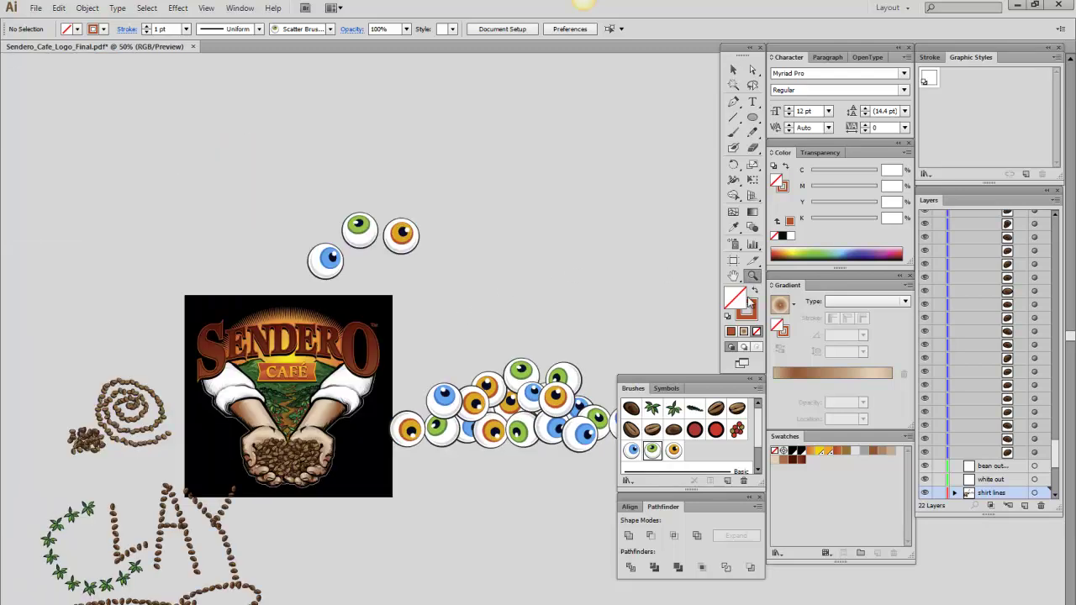
Select the eyeball pile except its leftmost orange eyeball and move it up and to the right, away from the logo.
{"action": "left_click", "coordinate": [733, 276]}
{"action": "left_click_drag", "start_coordinate": [488, 329], "coordinate": [280, 321]}
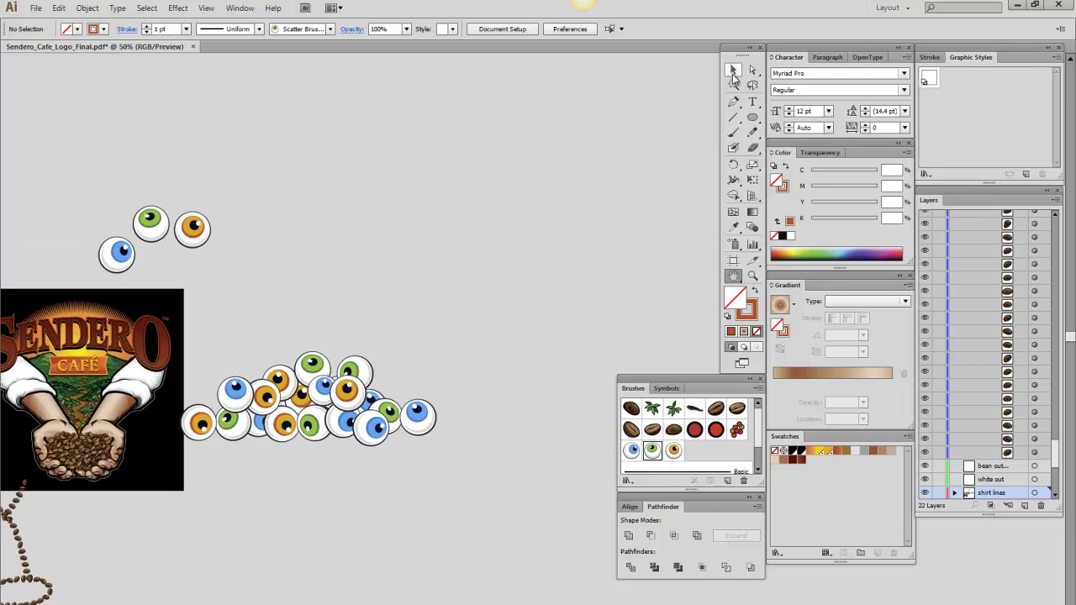
{"action": "left_click", "coordinate": [732, 72]}
{"action": "left_click_drag", "start_coordinate": [471, 338], "coordinate": [199, 490]}
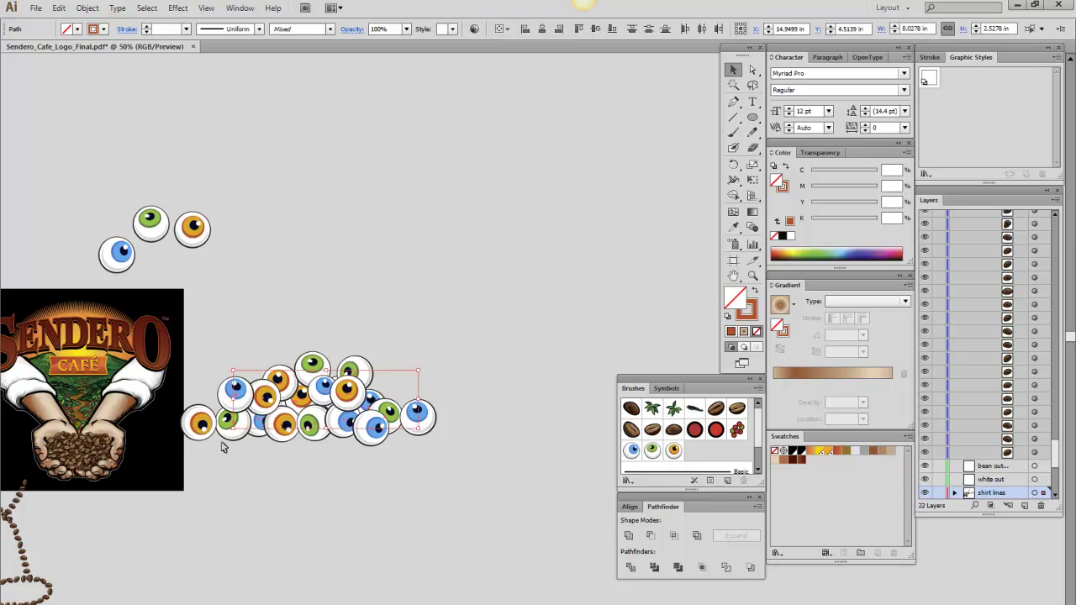
{"action": "left_click_drag", "start_coordinate": [346, 370], "coordinate": [452, 329]}
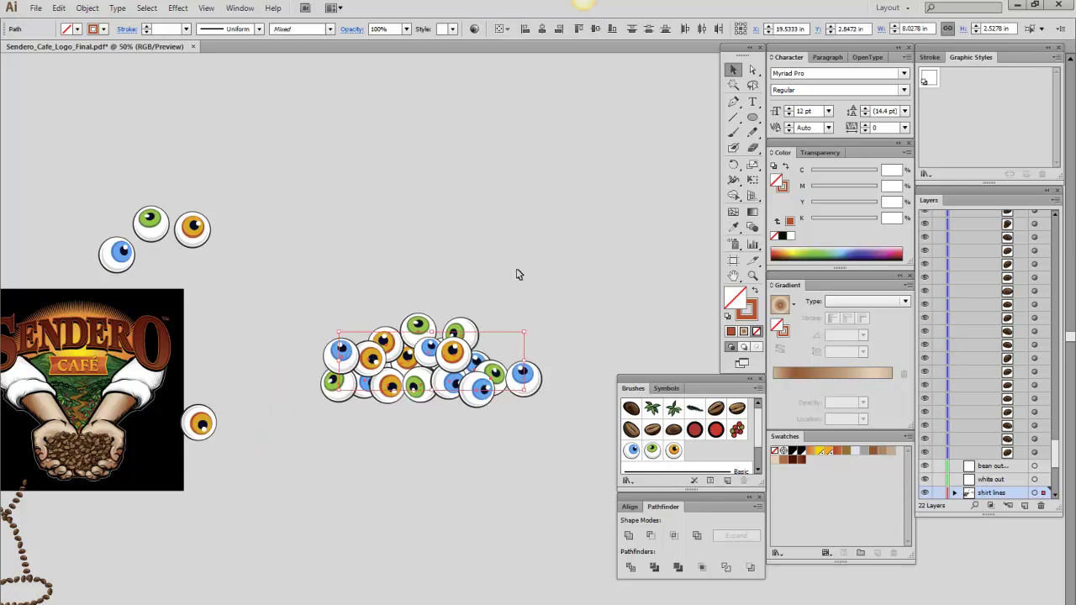
Place the leftover orange eyeball at the left end of the pile and nudge it down level with the bottom row.
{"action": "left_click", "coordinate": [303, 383]}
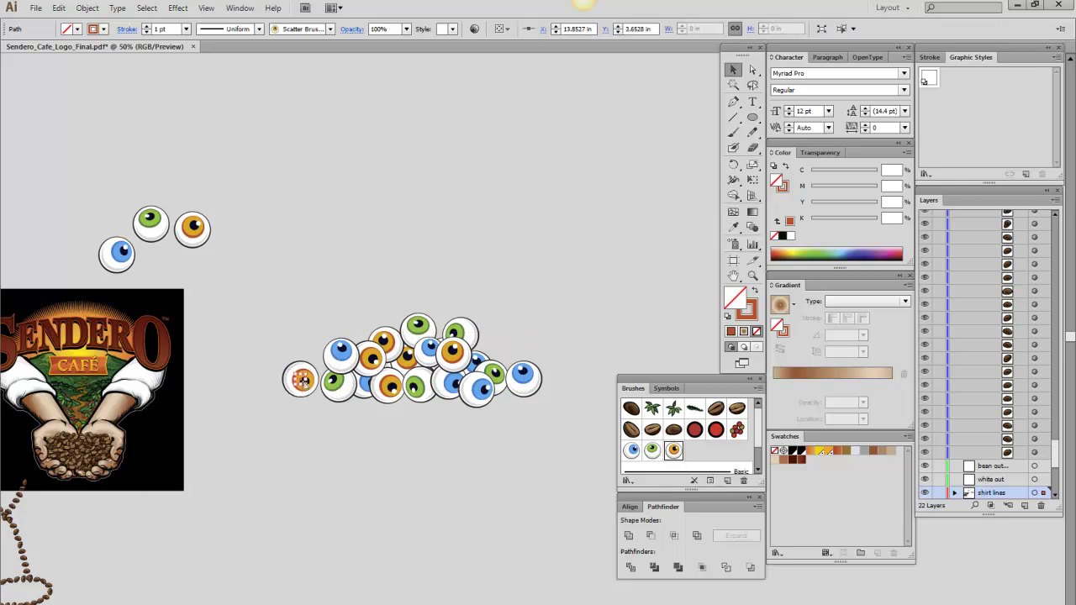
{"action": "left_click_drag", "start_coordinate": [294, 392], "coordinate": [301, 388]}
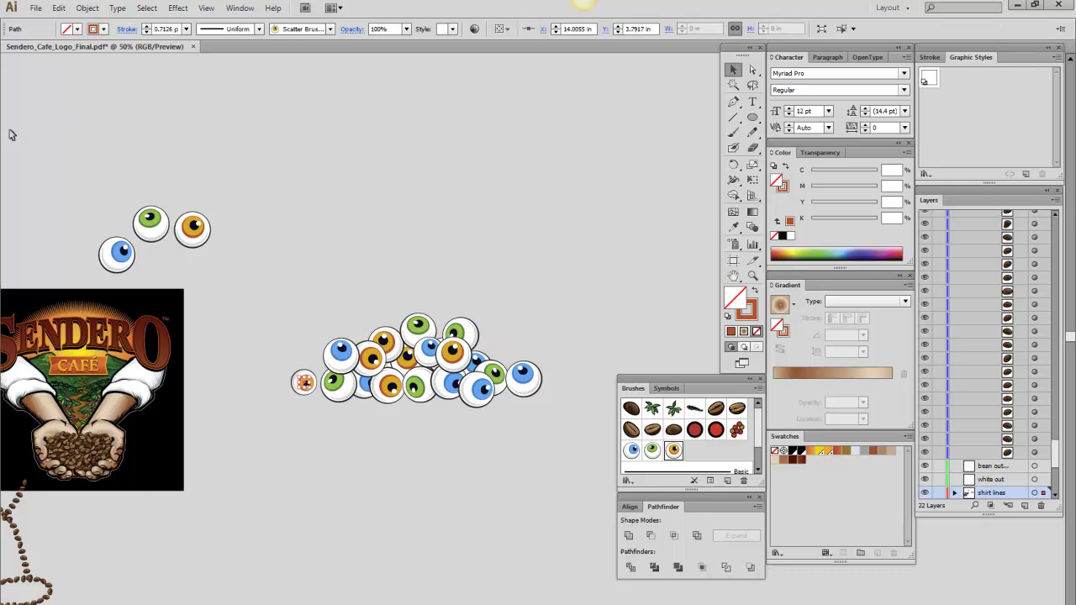
{"action": "key", "text": "ctrl+z"}
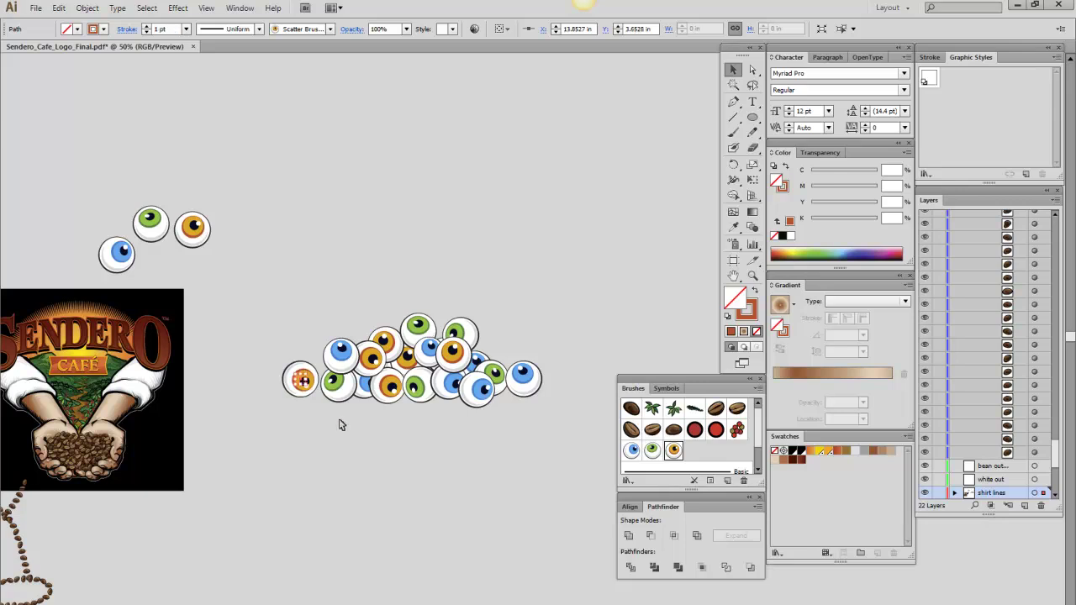
{"action": "key", "text": "Down"}
{"action": "key", "text": "Down"}
{"action": "key", "text": "Down"}
{"action": "key", "text": "Down"}
{"action": "key", "text": "Down"}
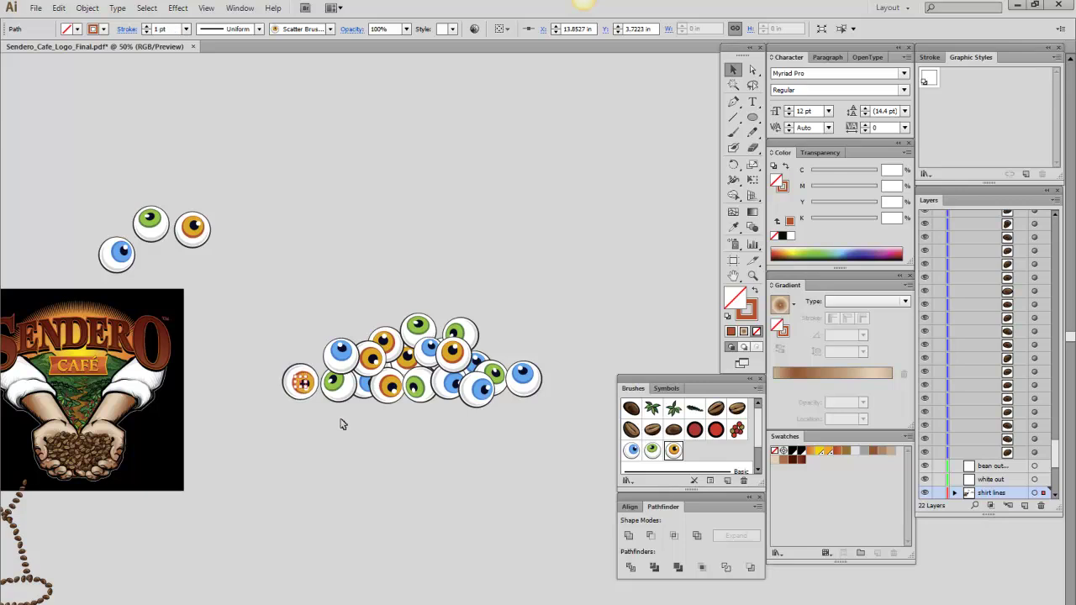
{"action": "key", "text": "Down"}
{"action": "key", "text": "Down"}
{"action": "key", "text": "Down"}
{"action": "key", "text": "Down"}
{"action": "key", "text": "Down"}
{"action": "key", "text": "Down"}
Draw a dark red ellipse about 6.44 × 1.11 in under the pile, adding overlapping flat ellipses and two small droplets to form a puddle.
{"action": "left_click", "coordinate": [752, 117]}
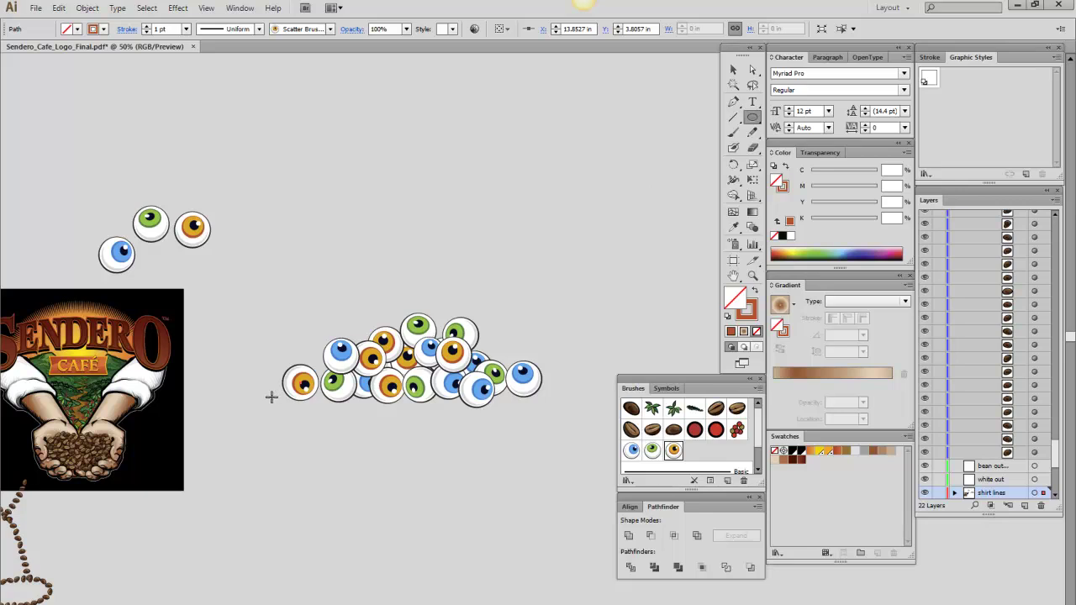
{"action": "left_click_drag", "start_coordinate": [271, 397], "coordinate": [415, 413]}
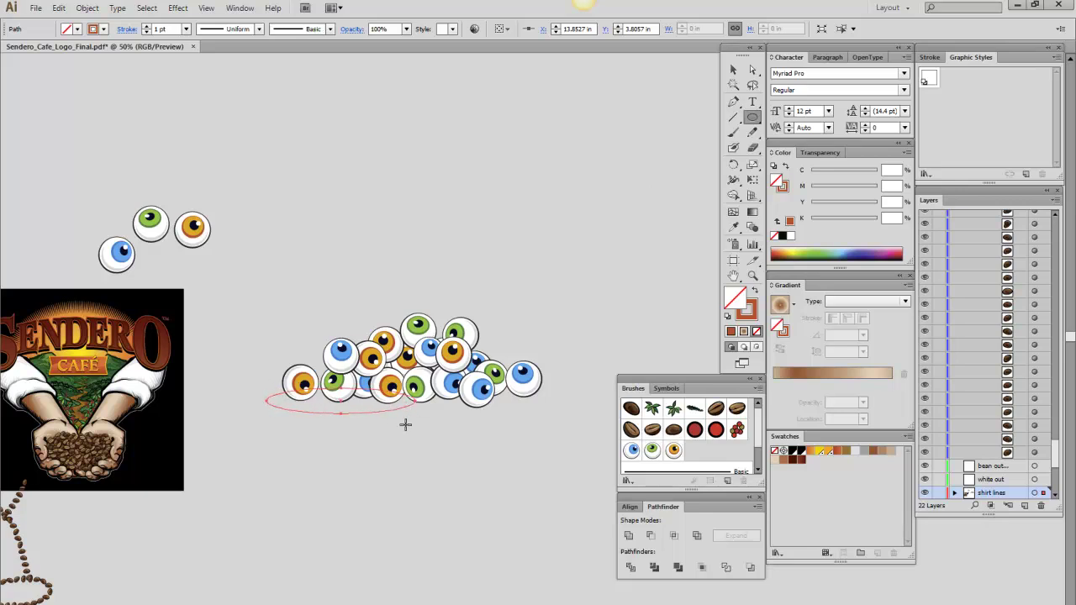
{"action": "left_click", "coordinate": [899, 252]}
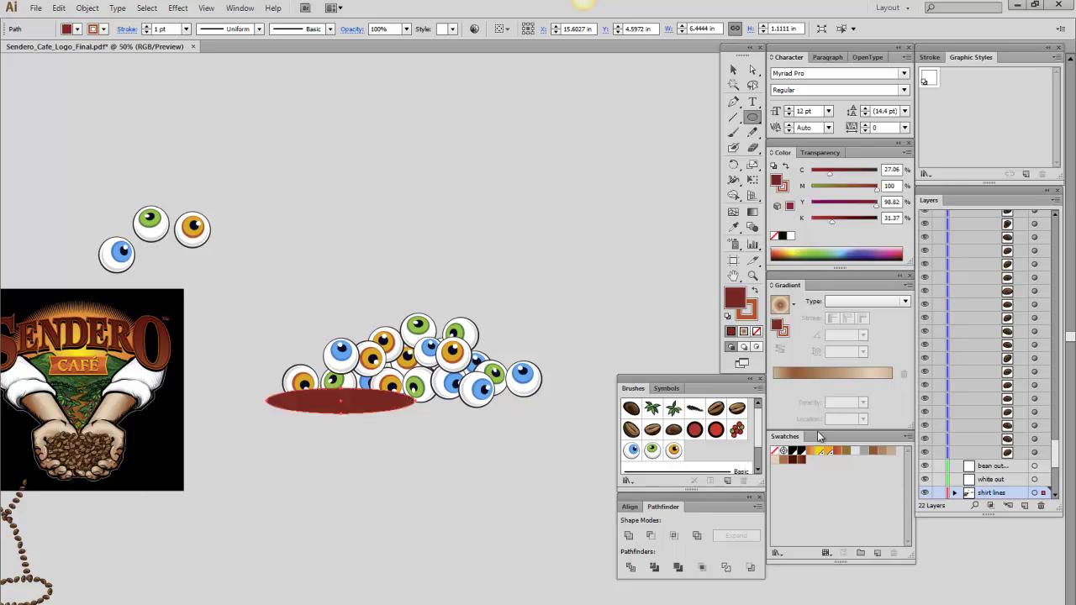
{"action": "mouse_move", "coordinate": [324, 400]}
{"action": "left_mouse_down"}
{"action": "mouse_move", "coordinate": [487, 423]}
{"action": "mouse_move", "coordinate": [553, 400]}
{"action": "mouse_move", "coordinate": [526, 420]}
{"action": "left_mouse_up"}
{"action": "left_click_drag", "start_coordinate": [294, 423], "coordinate": [311, 429]}
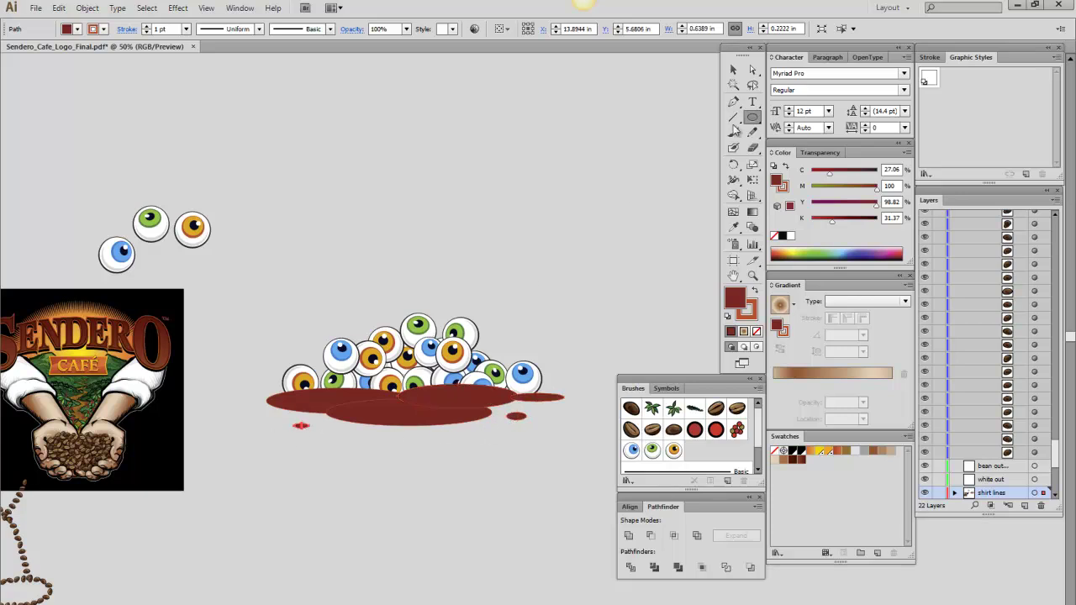
Unite all the dark red ellipses and droplets into one puddle artwork and send it behind the eyeballs.
{"action": "key", "text": "v"}
{"action": "left_click_drag", "start_coordinate": [534, 448], "coordinate": [303, 427]}
{"action": "left_click", "coordinate": [324, 398], "text": "shift"}
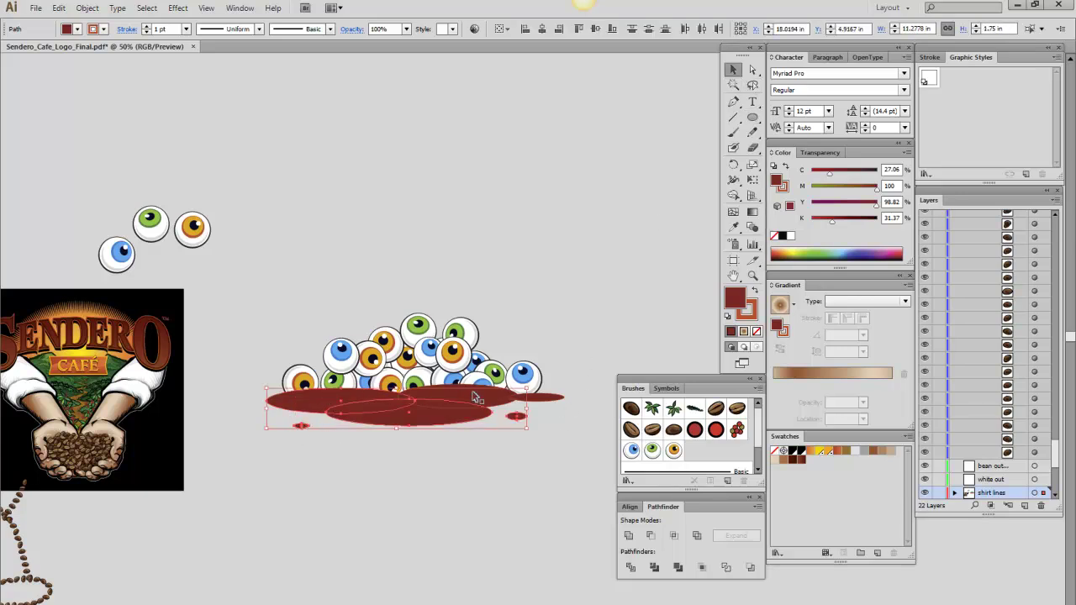
{"action": "left_click", "coordinate": [454, 388], "text": "shift"}
{"action": "left_click", "coordinate": [551, 397], "text": "shift"}
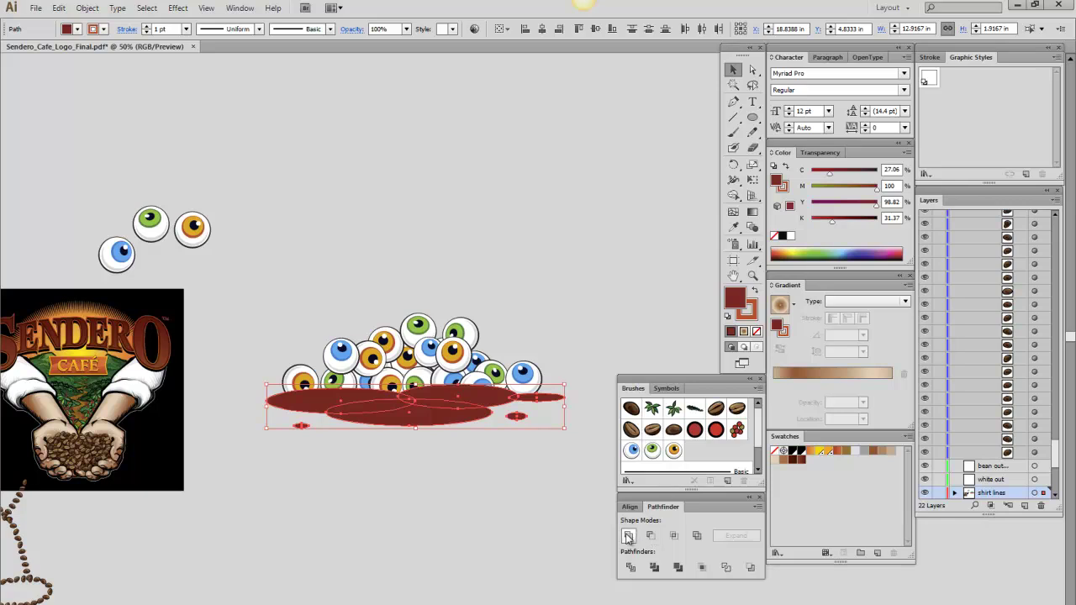
{"action": "left_click", "coordinate": [628, 535]}
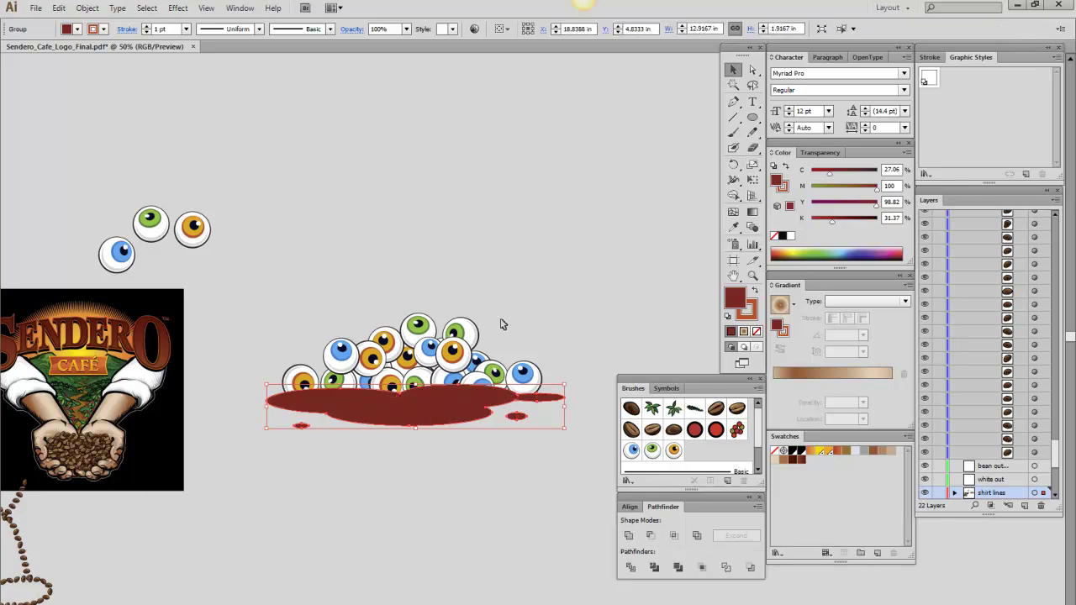
{"action": "key", "text": "ctrl+shift+b"}
{"action": "key", "text": "ctrl+shift+bracketleft"}
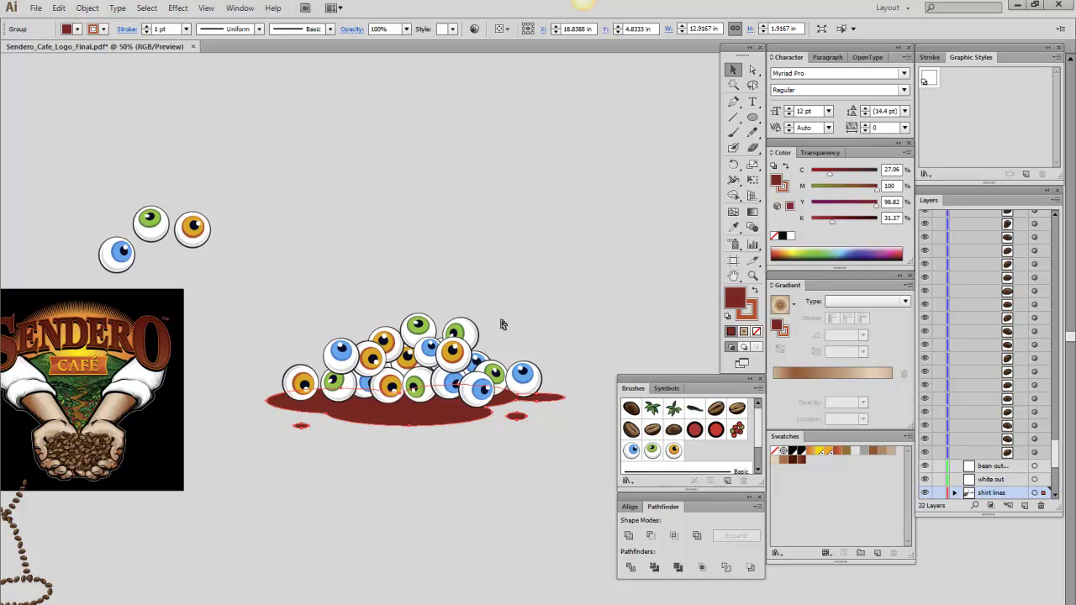
{"action": "left_click", "coordinate": [576, 277]}
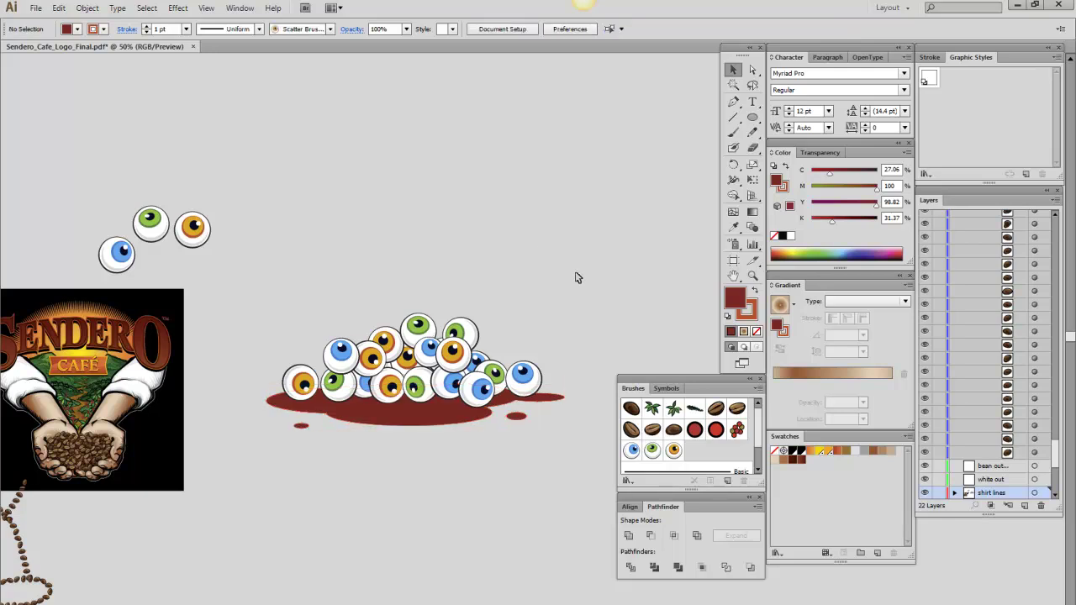
Brighten the puddle's red fill by setting black to 18% and cyan to 11%.
{"action": "left_click", "coordinate": [466, 420]}
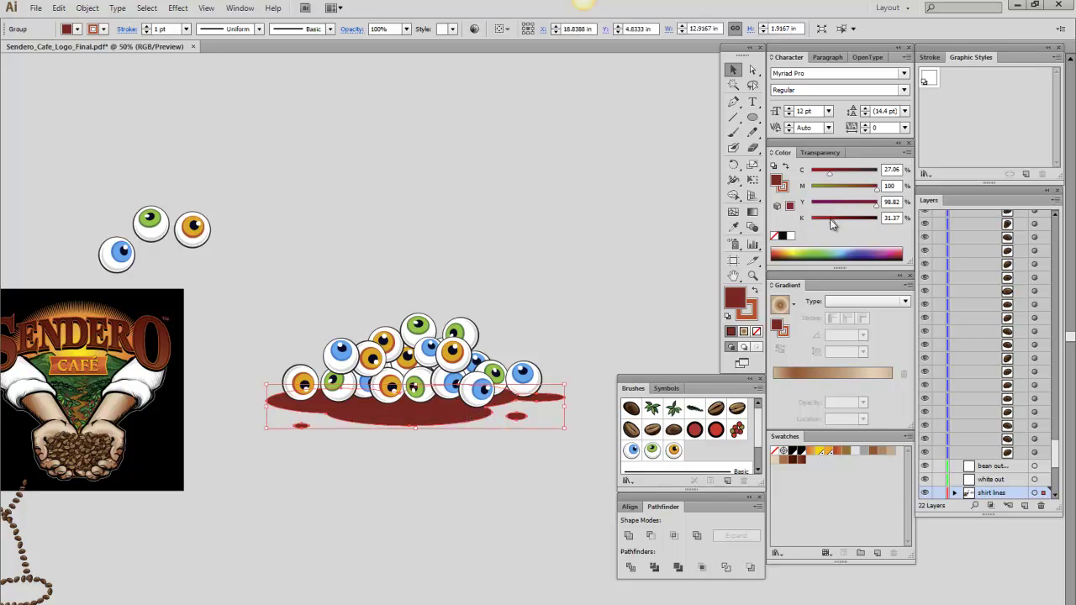
{"action": "left_click_drag", "start_coordinate": [832, 223], "coordinate": [823, 222]}
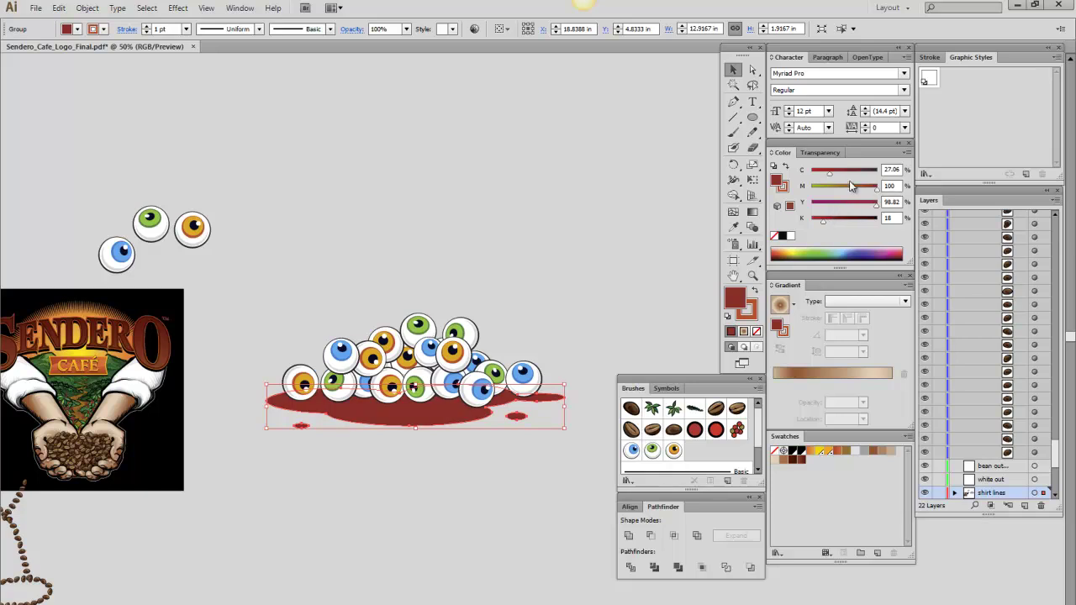
{"action": "left_click_drag", "start_coordinate": [831, 173], "coordinate": [818, 171]}
Set the fill's black to 42% and draw small flat shadow ellipses beneath the bottom-row eyeballs.
{"action": "left_click", "coordinate": [752, 274]}
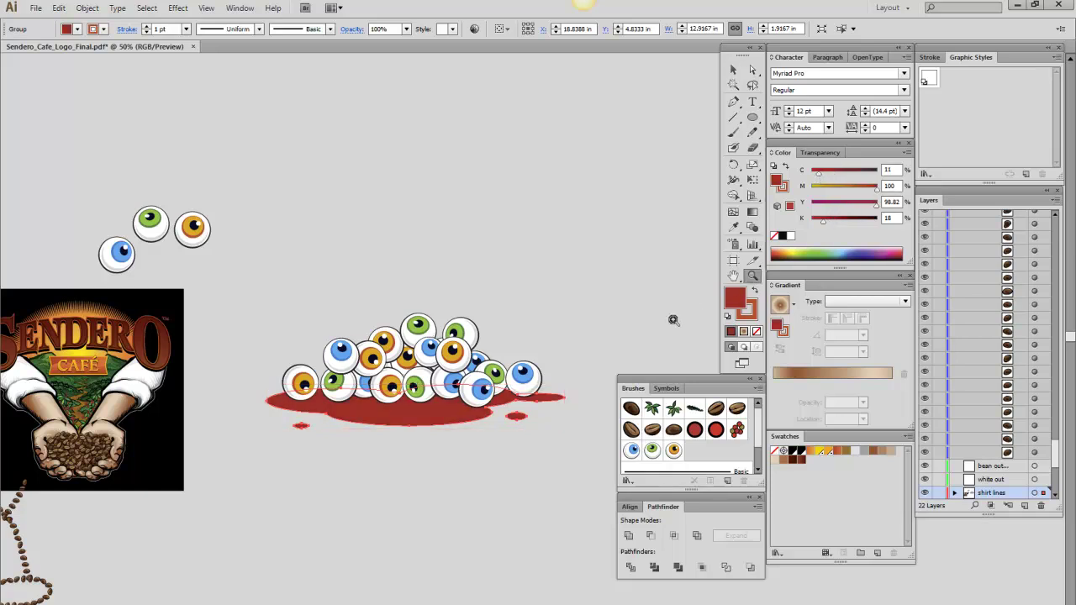
{"action": "left_click", "coordinate": [532, 393]}
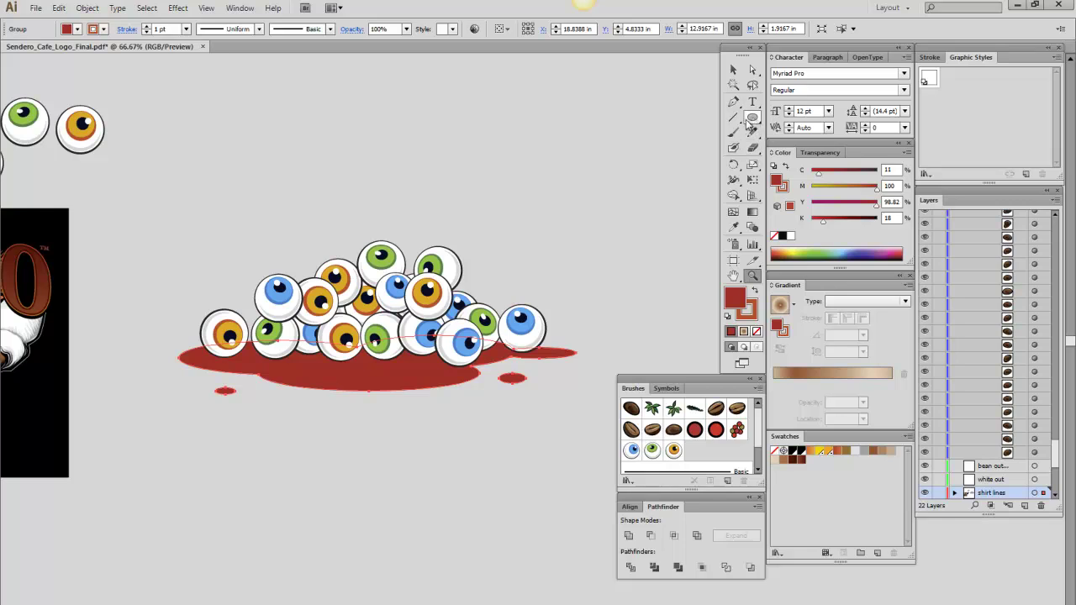
{"action": "left_click", "coordinate": [752, 117]}
{"action": "left_click", "coordinate": [733, 70]}
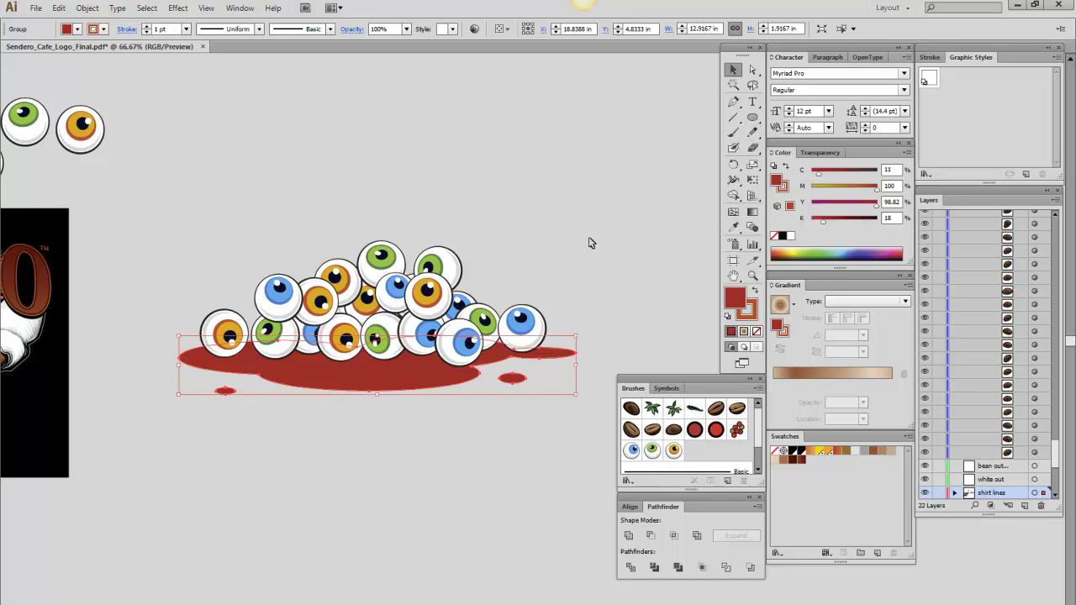
{"action": "left_click", "coordinate": [588, 241]}
{"action": "left_click_drag", "start_coordinate": [823, 221], "coordinate": [838, 220]}
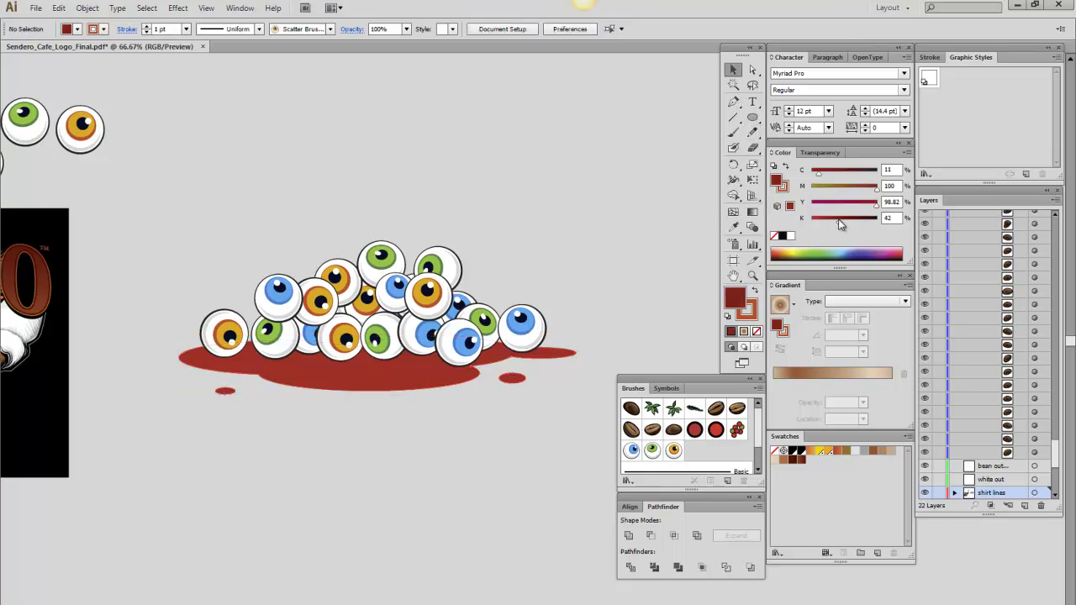
{"action": "left_click", "coordinate": [752, 117]}
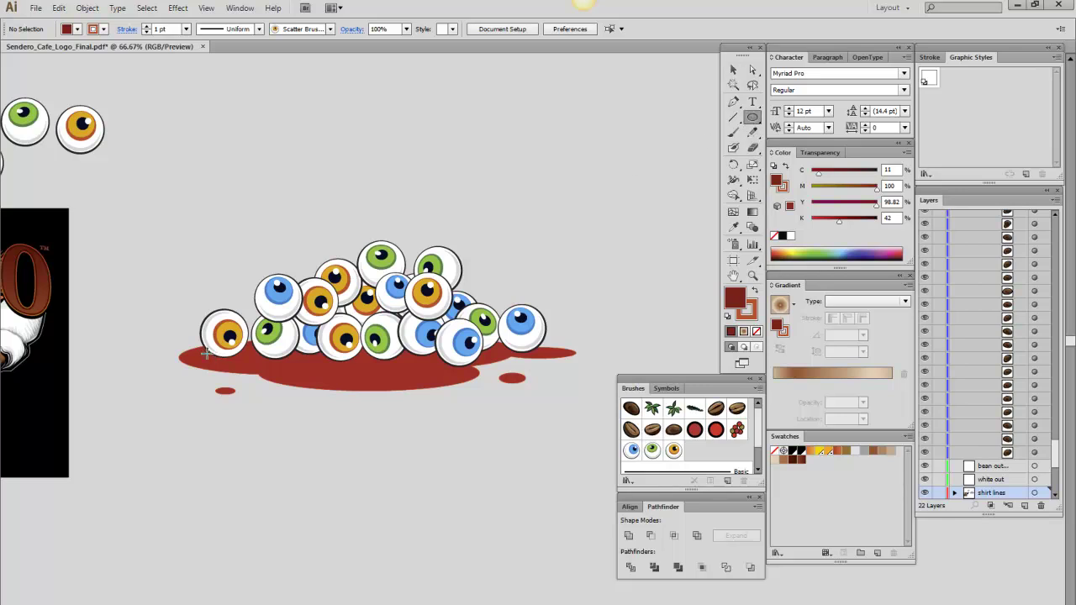
{"action": "mouse_move", "coordinate": [206, 353]}
{"action": "left_mouse_down"}
{"action": "mouse_move", "coordinate": [425, 370]}
{"action": "mouse_move", "coordinate": [545, 358]}
{"action": "left_mouse_up"}
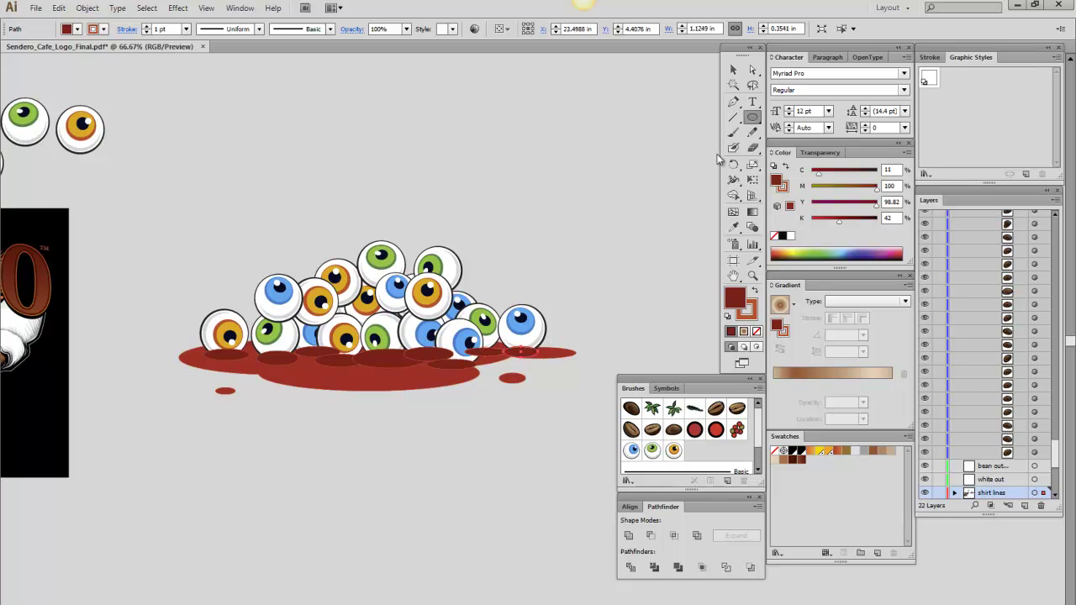
Select all the dark shadow ellipses and send them behind the eyeballs, on top of the red puddle.
{"action": "left_click", "coordinate": [732, 69]}
{"action": "left_click", "coordinate": [244, 357]}
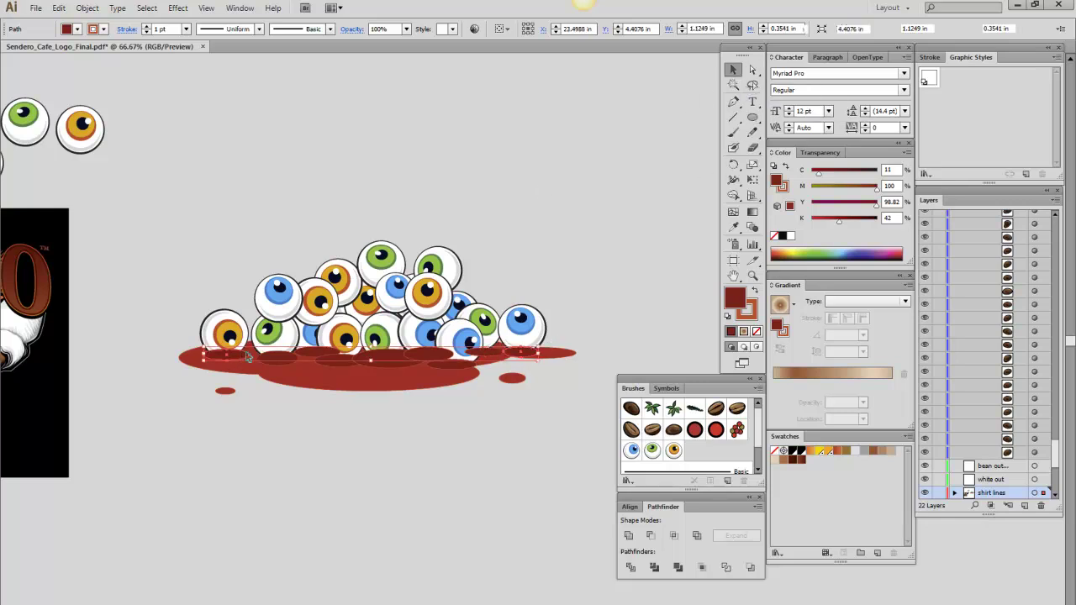
{"action": "left_click", "coordinate": [279, 363], "text": "shift"}
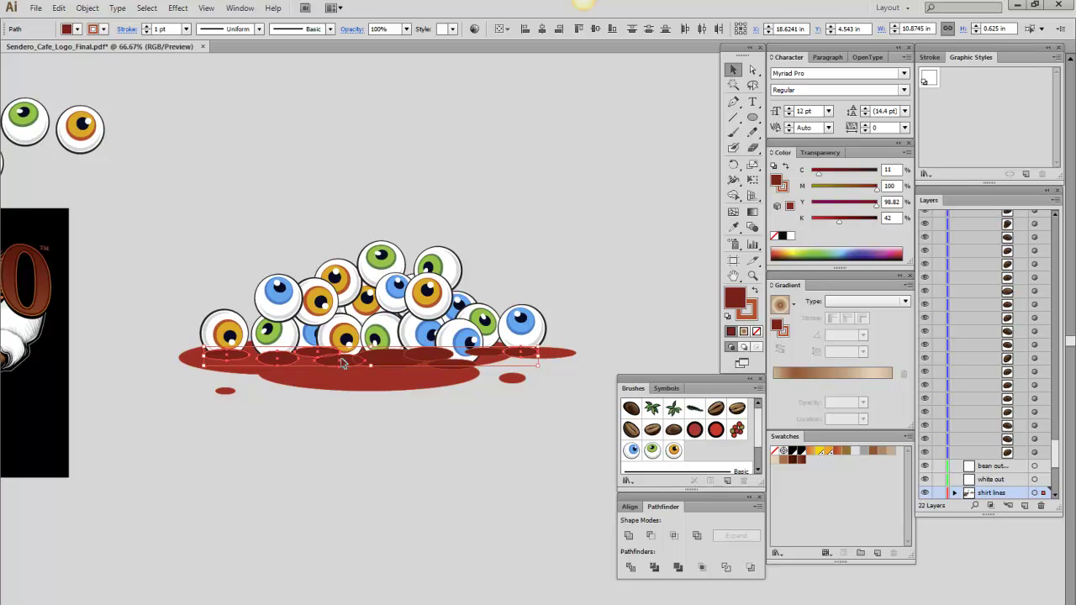
{"action": "left_click", "coordinate": [341, 363], "text": "shift"}
{"action": "left_click", "coordinate": [450, 362], "text": "shift"}
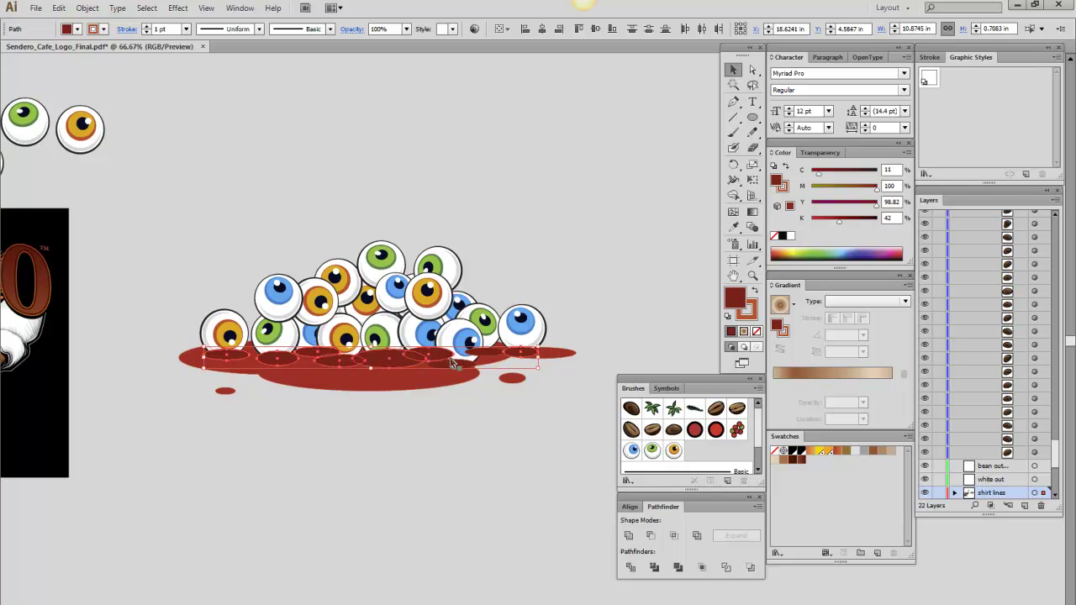
{"action": "left_click", "coordinate": [494, 362], "text": "shift"}
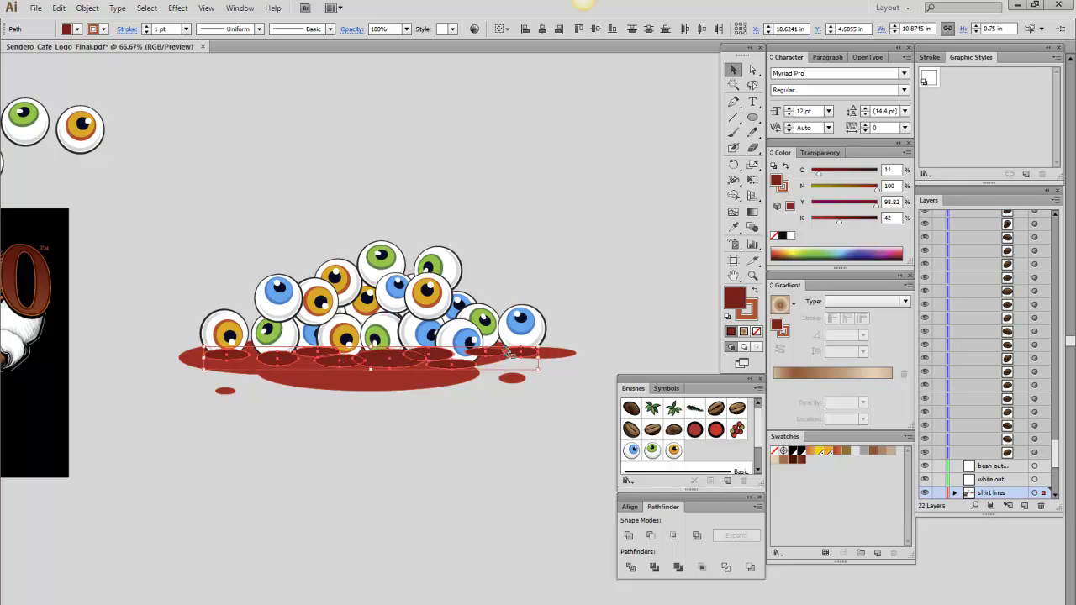
{"action": "key", "text": "ctrl+shift+bracketleft"}
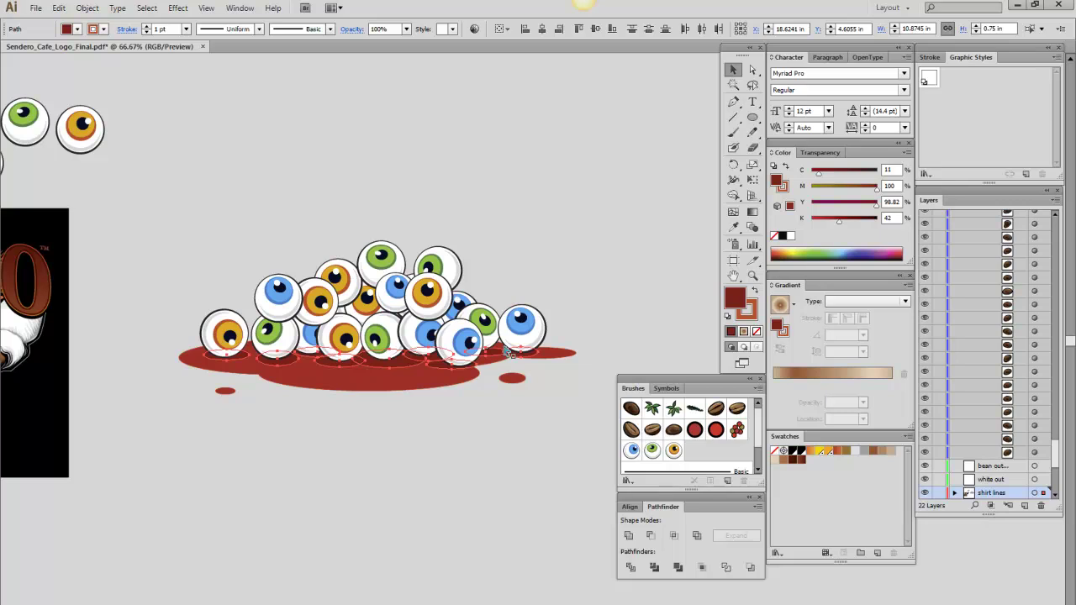
{"action": "left_click", "coordinate": [513, 461]}
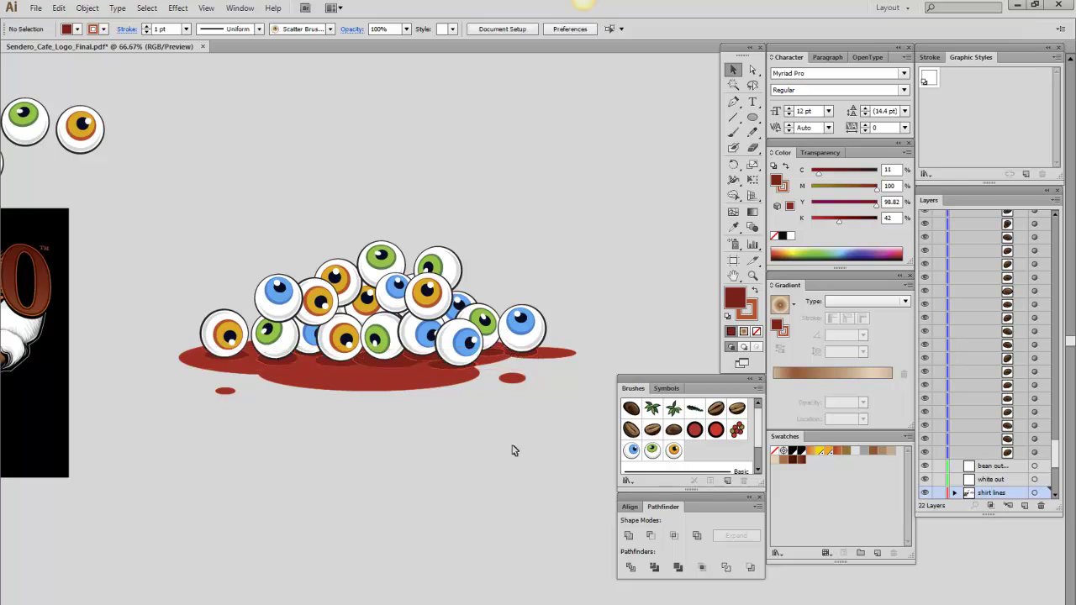
Move the separate orange eyeball to the front of the pile and draw a dark red shadow ellipse about 1.71 × 0.42 in beneath it.
{"action": "left_click_drag", "start_coordinate": [81, 126], "coordinate": [303, 361]}
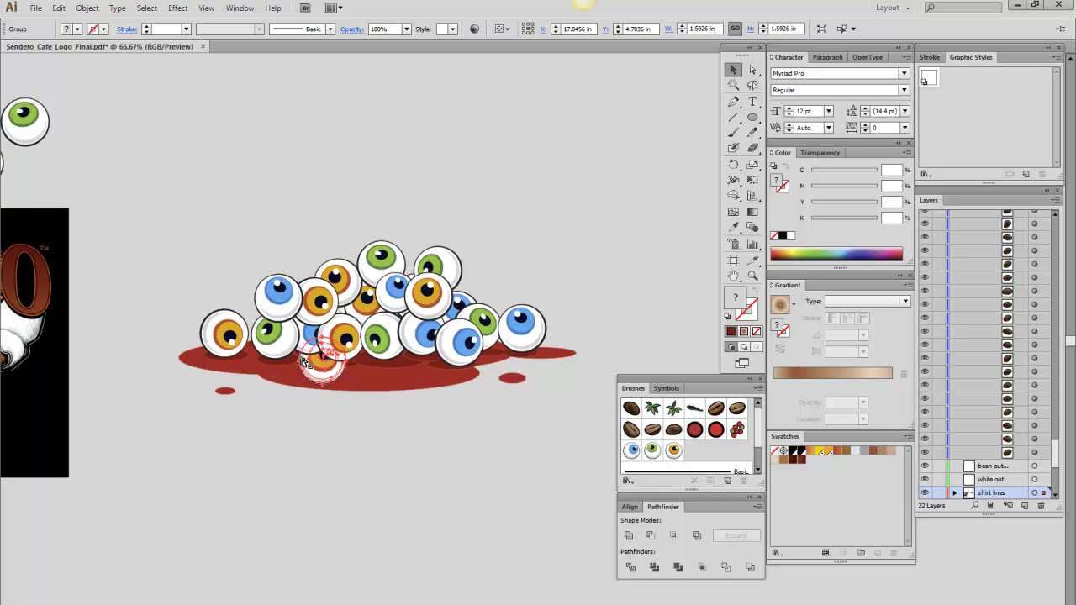
{"action": "left_click", "coordinate": [416, 465]}
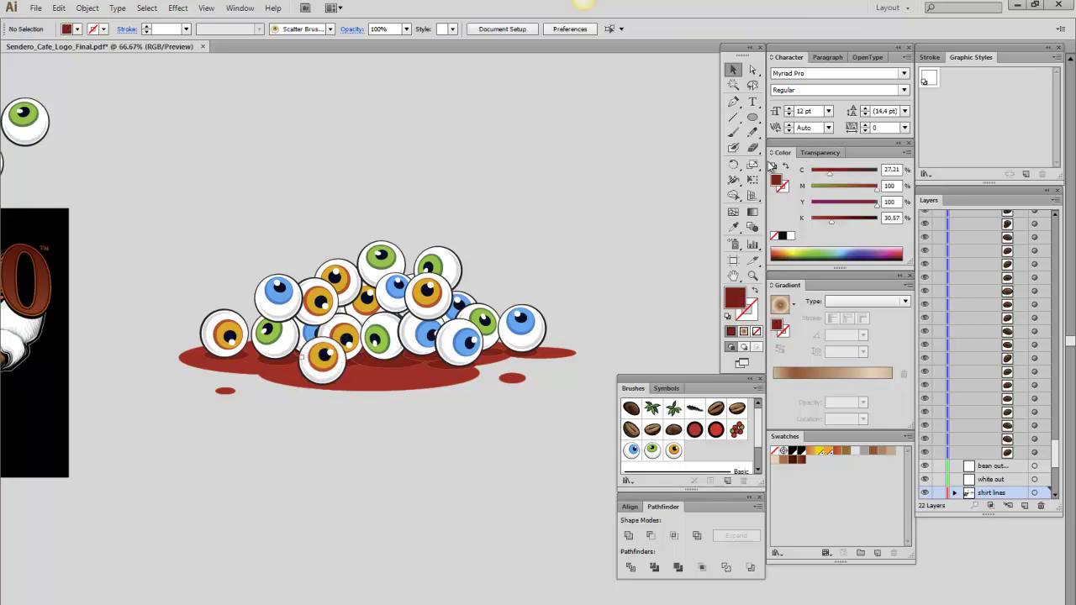
{"action": "left_click", "coordinate": [752, 117]}
{"action": "left_click_drag", "start_coordinate": [298, 376], "coordinate": [357, 381]}
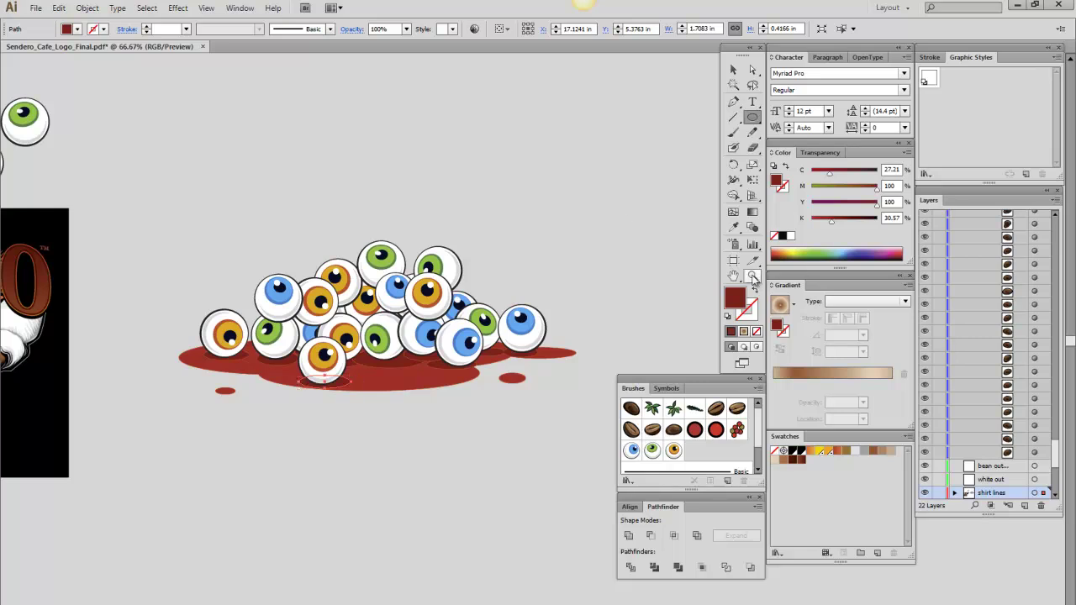
{"action": "left_click", "coordinate": [752, 276]}
{"action": "left_click", "coordinate": [488, 340]}
{"action": "left_click", "coordinate": [490, 333]}
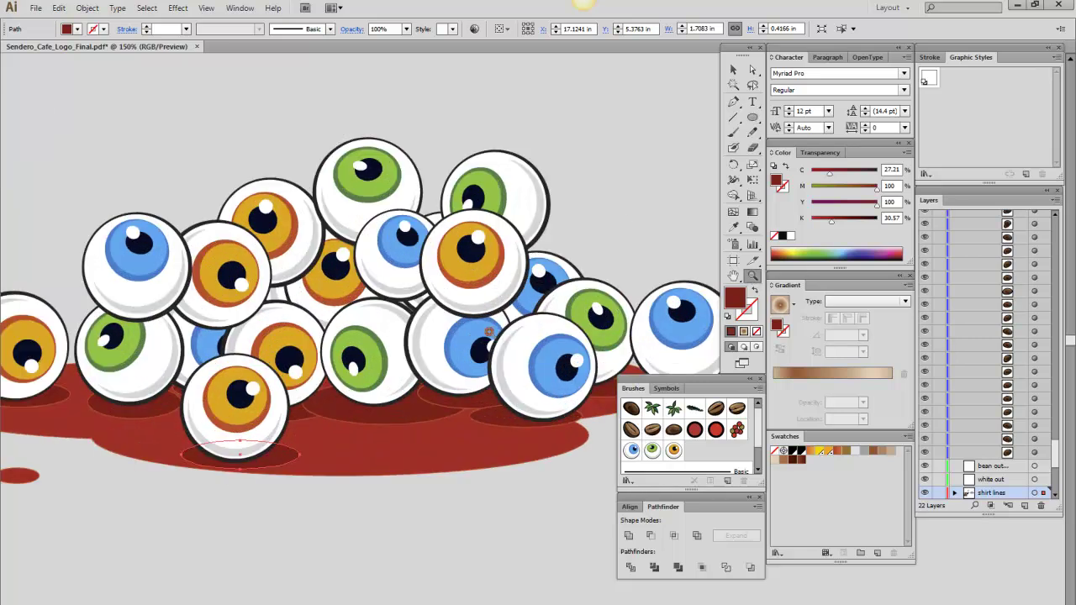
{"action": "left_click", "coordinate": [733, 276]}
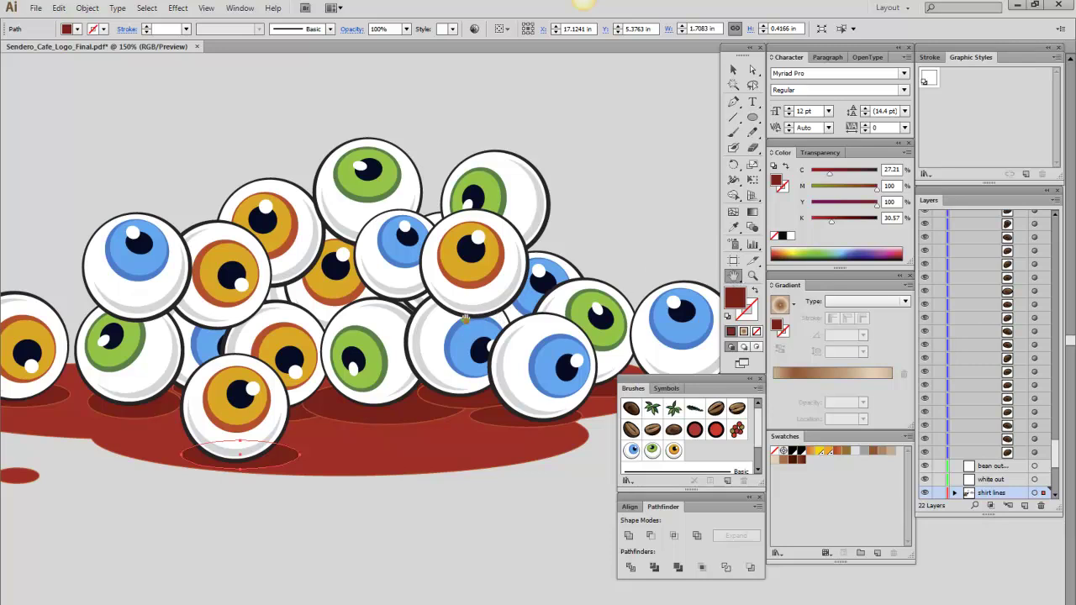
Bring the whole eyeball pile into view and select the topmost green eyeball.
{"action": "left_click_drag", "start_coordinate": [398, 323], "coordinate": [417, 292]}
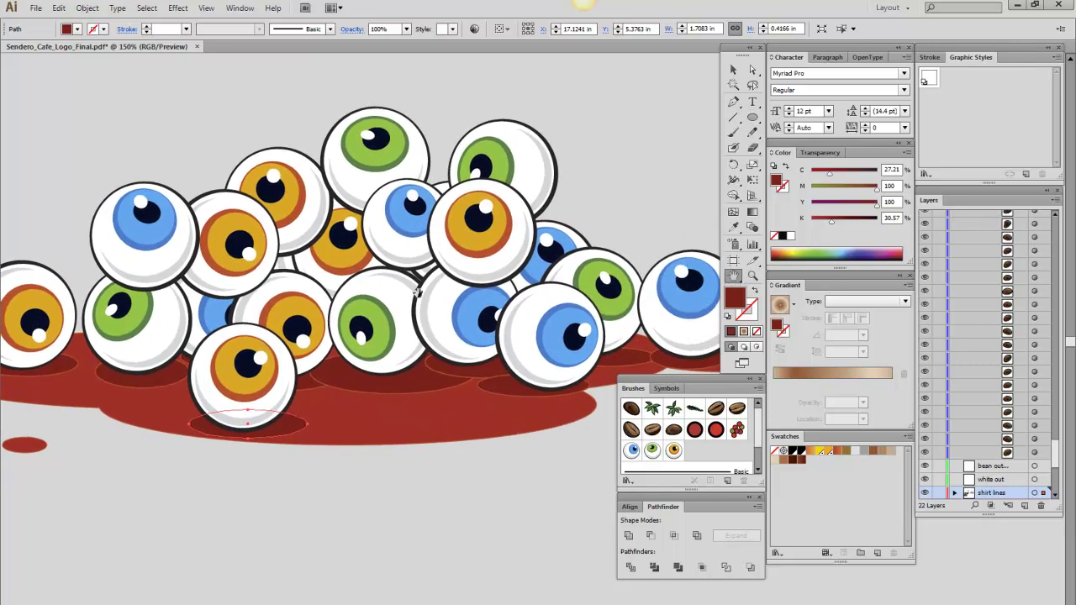
{"action": "left_click", "coordinate": [752, 277]}
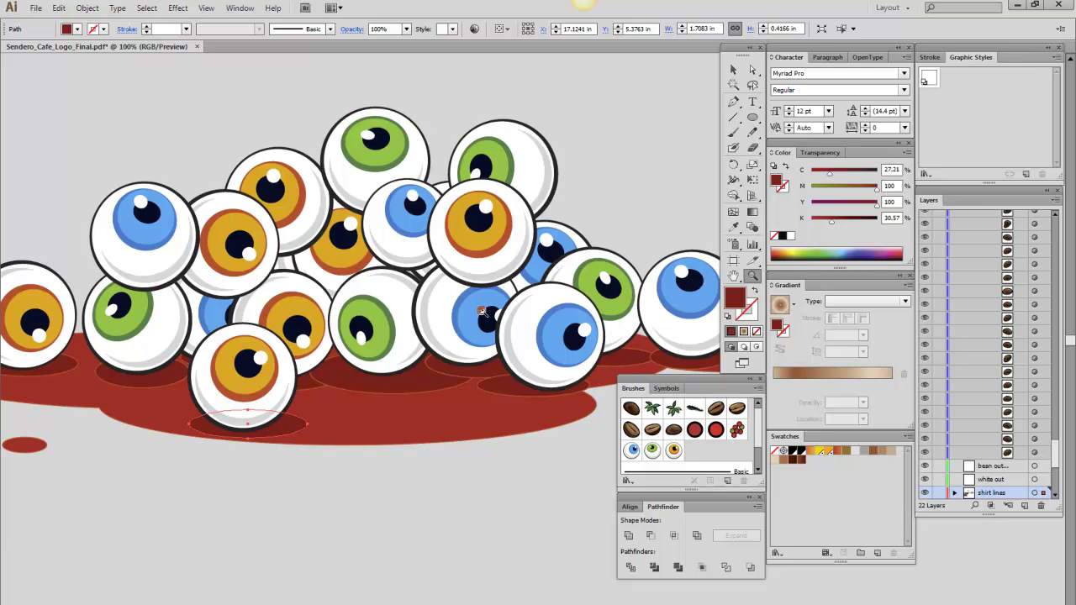
{"action": "left_click", "coordinate": [482, 311], "text": "alt"}
{"action": "left_click", "coordinate": [733, 276]}
{"action": "left_click_drag", "start_coordinate": [518, 299], "coordinate": [442, 292]}
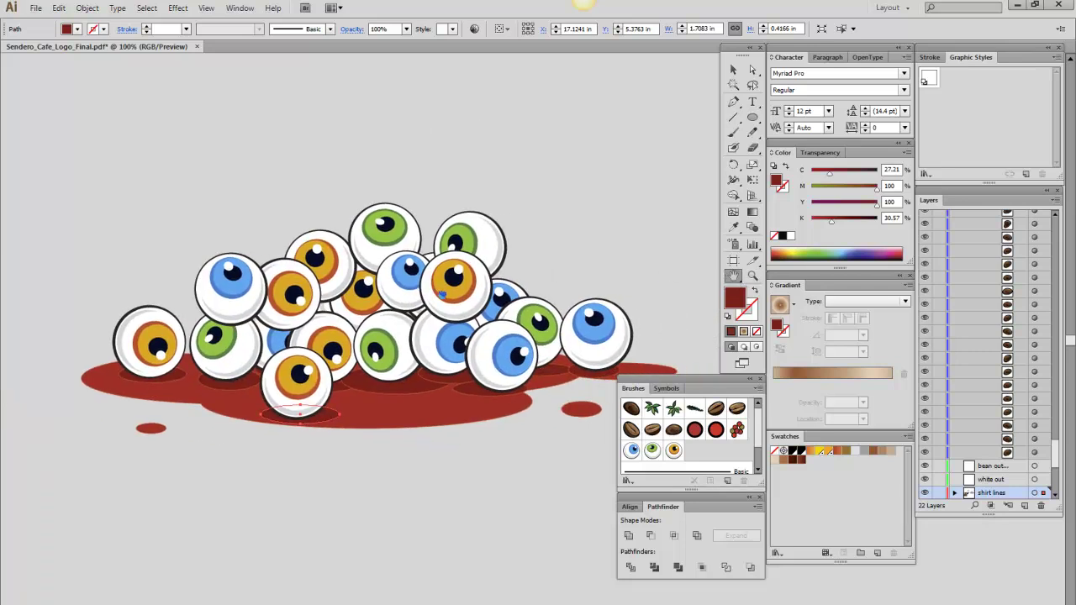
{"action": "left_click", "coordinate": [733, 69]}
{"action": "left_click", "coordinate": [388, 234]}
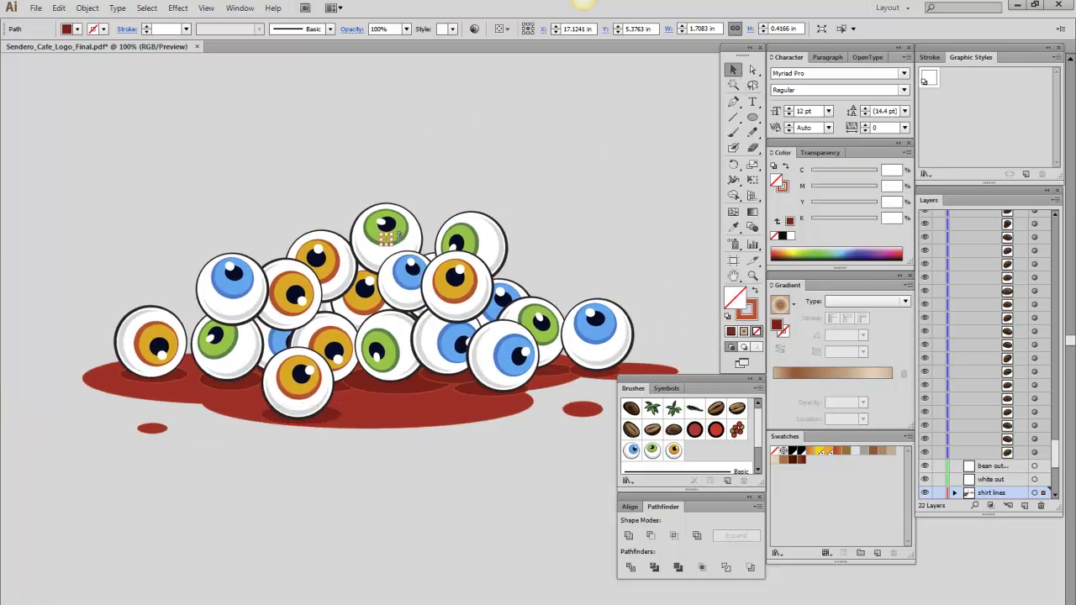
{"action": "left_click", "coordinate": [400, 240]}
{"action": "left_click_drag", "start_coordinate": [409, 241], "coordinate": [381, 219]}
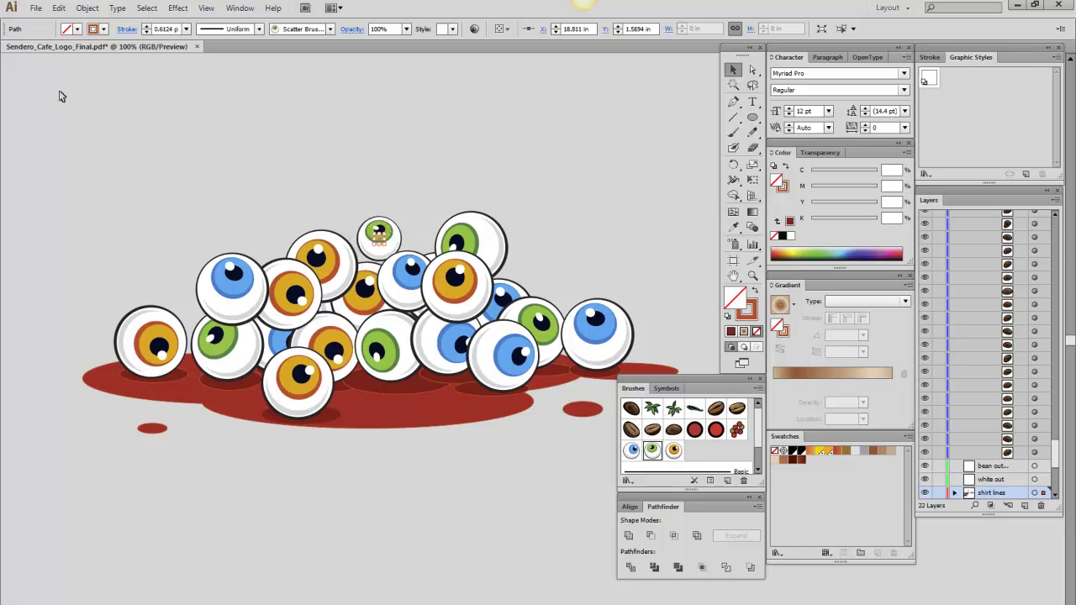
{"action": "key", "text": "ctrl+z"}
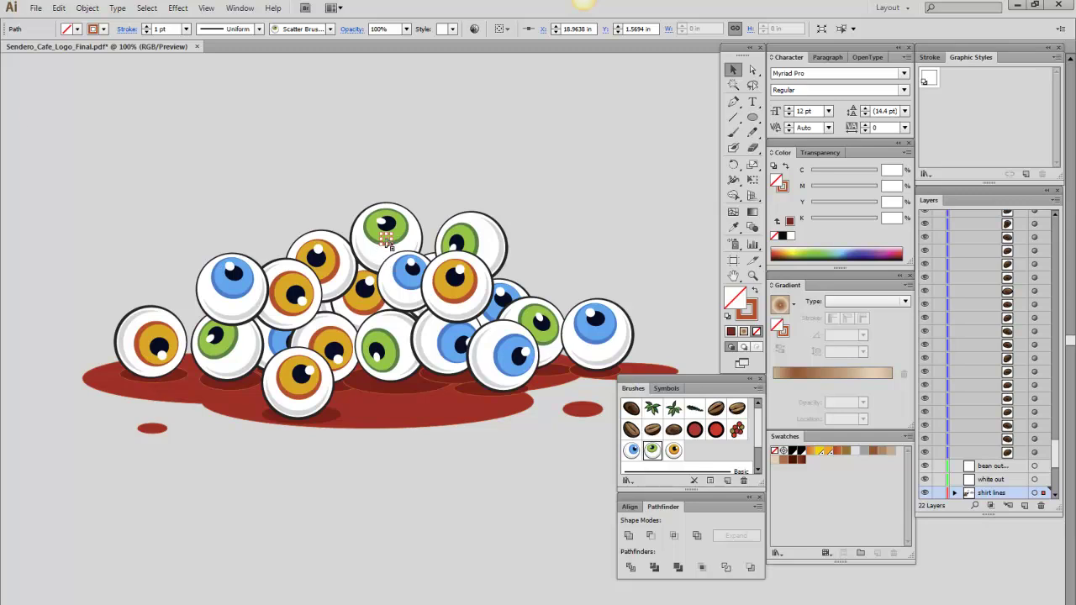
Raise the topmost green eyeball clear above the pile and draw three short vertical motion lines over it.
{"action": "left_click_drag", "start_coordinate": [409, 231], "coordinate": [397, 166]}
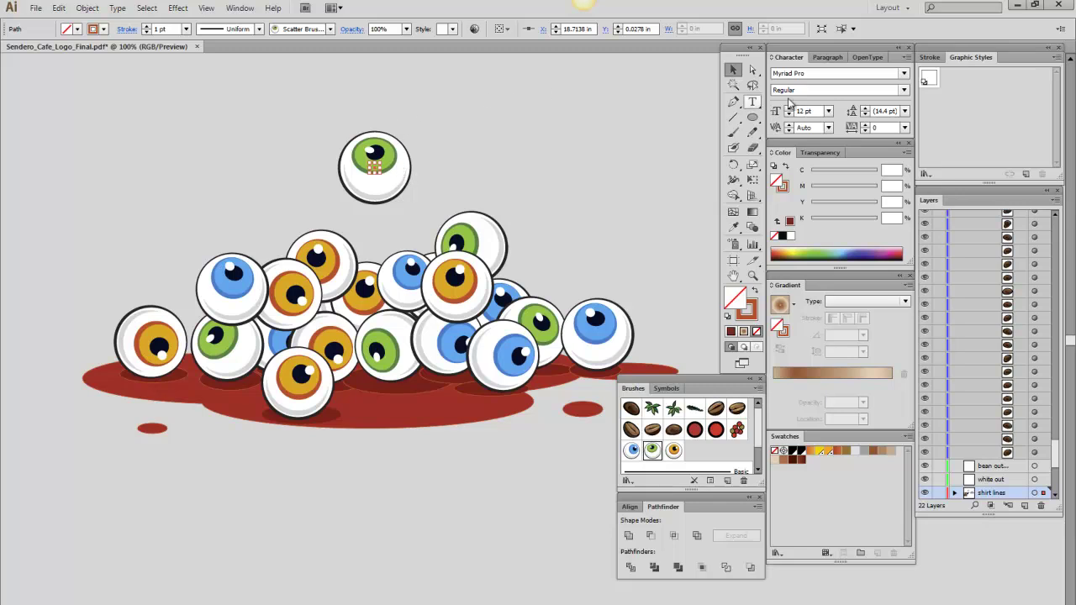
{"action": "left_click", "coordinate": [733, 117]}
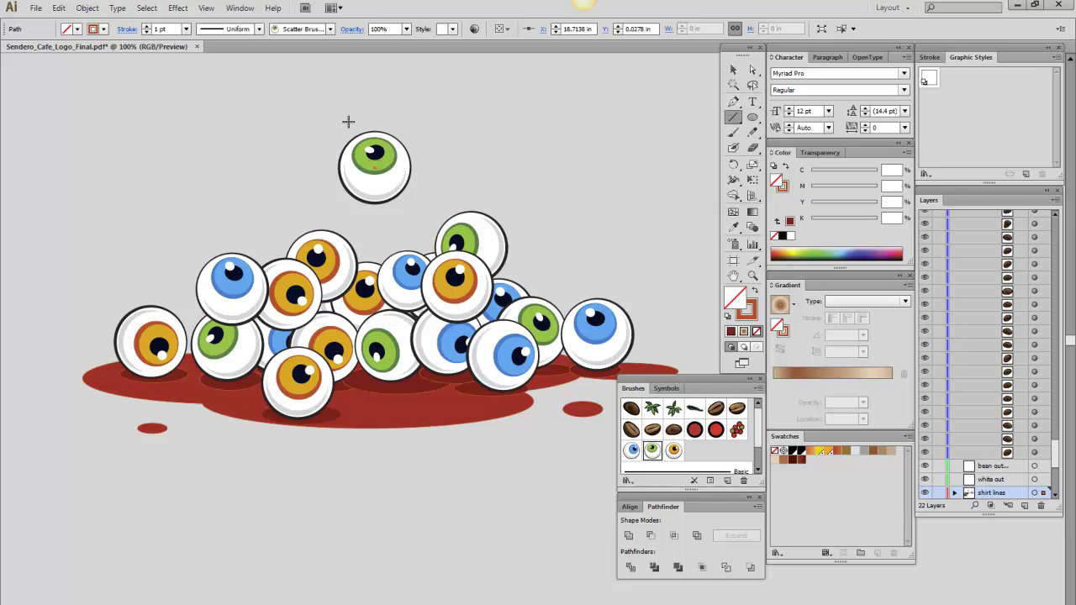
{"action": "left_click_drag", "start_coordinate": [360, 121], "coordinate": [360, 74]}
{"action": "mouse_move", "coordinate": [373, 120]}
{"action": "left_mouse_down"}
{"action": "mouse_move", "coordinate": [373, 82]}
{"action": "mouse_move", "coordinate": [386, 81]}
{"action": "mouse_move", "coordinate": [351, 125]}
{"action": "left_mouse_up"}
Give the three motion lines a black stroke and apply the tapered Art Brush 1 to them.
{"action": "left_click", "coordinate": [733, 68]}
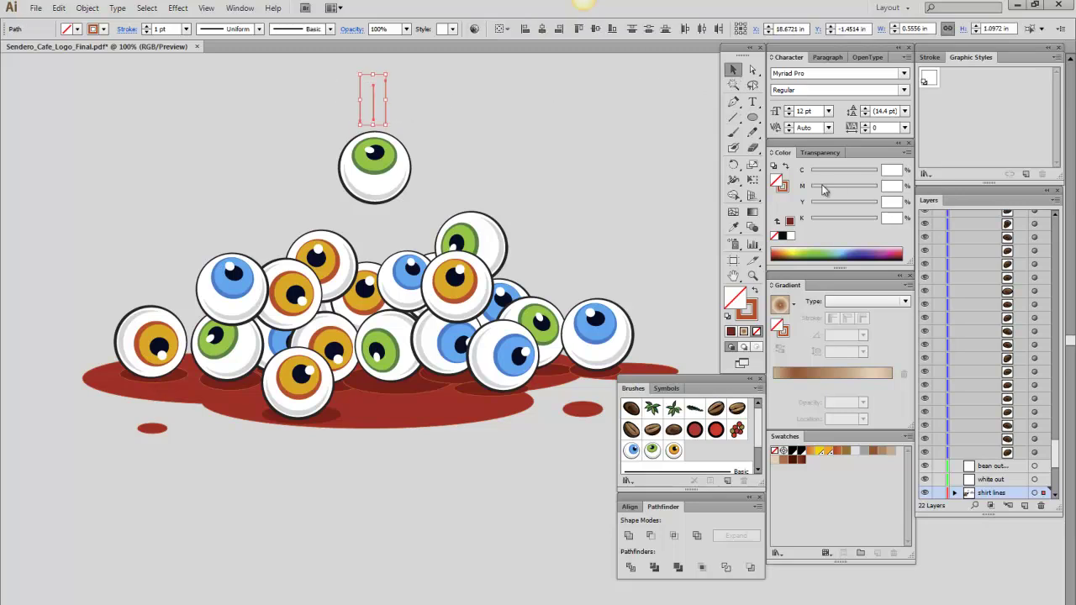
{"action": "left_click", "coordinate": [789, 220]}
{"action": "left_click", "coordinate": [782, 235]}
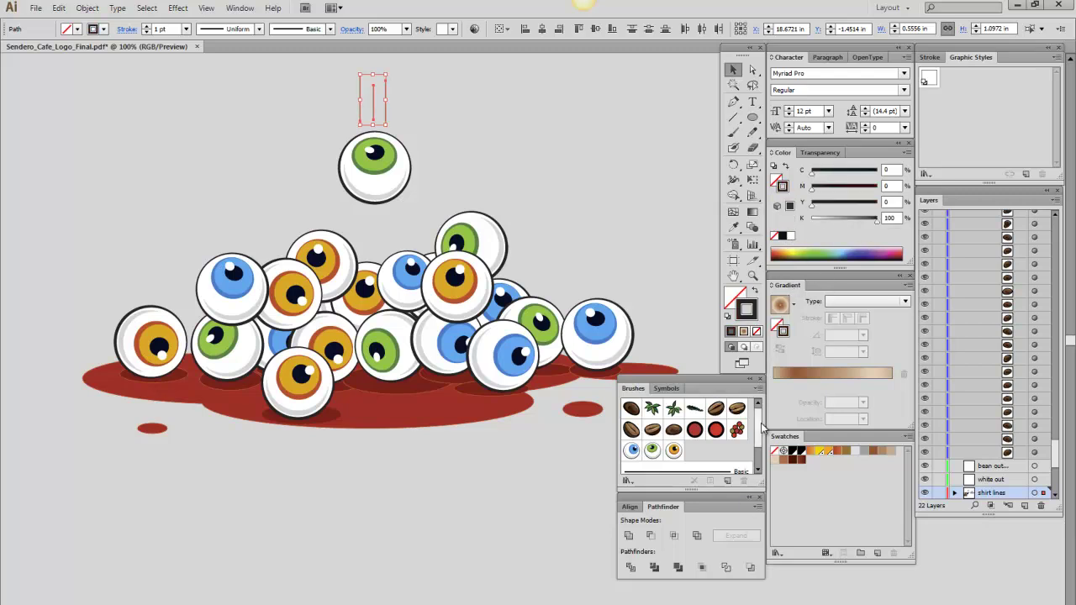
{"action": "scroll", "coordinate": [759, 424], "scroll_direction": "down", "scroll_amount": 3}
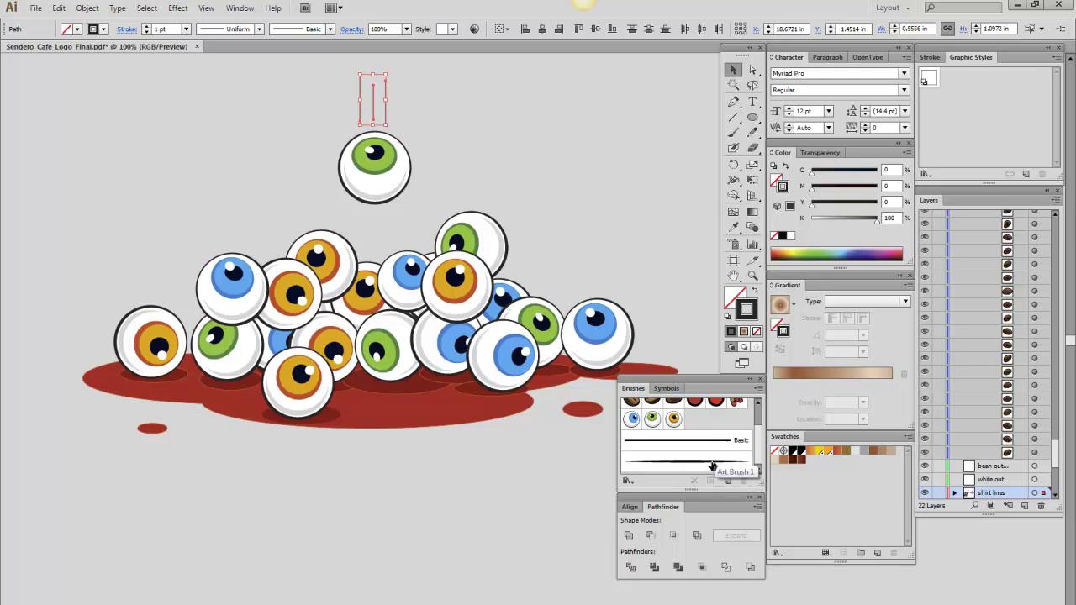
{"action": "left_click", "coordinate": [712, 464]}
{"action": "left_click", "coordinate": [456, 149]}
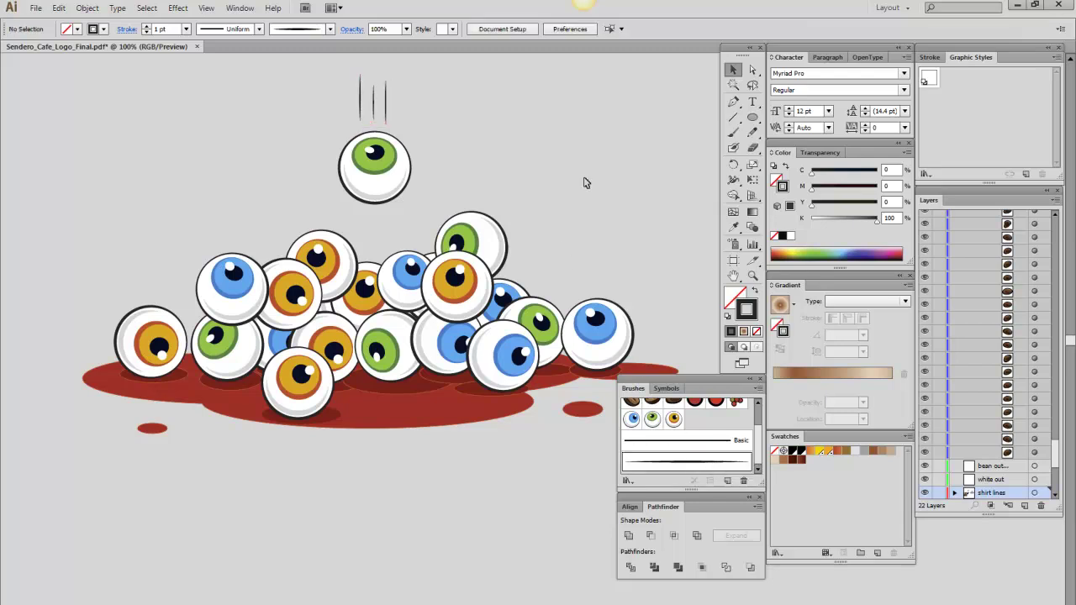
Select the dark red shadow ellipses beneath the eyeballs and remove their stroke.
{"action": "left_click", "coordinate": [734, 278]}
{"action": "left_click_drag", "start_coordinate": [438, 326], "coordinate": [405, 353]}
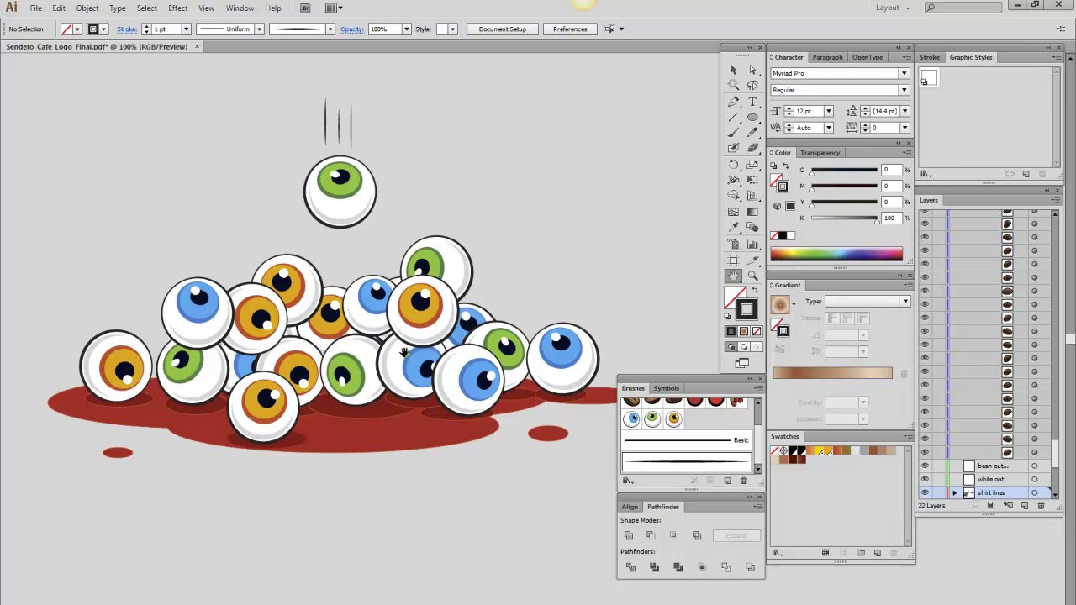
{"action": "left_click", "coordinate": [752, 277]}
{"action": "left_click", "coordinate": [507, 311]}
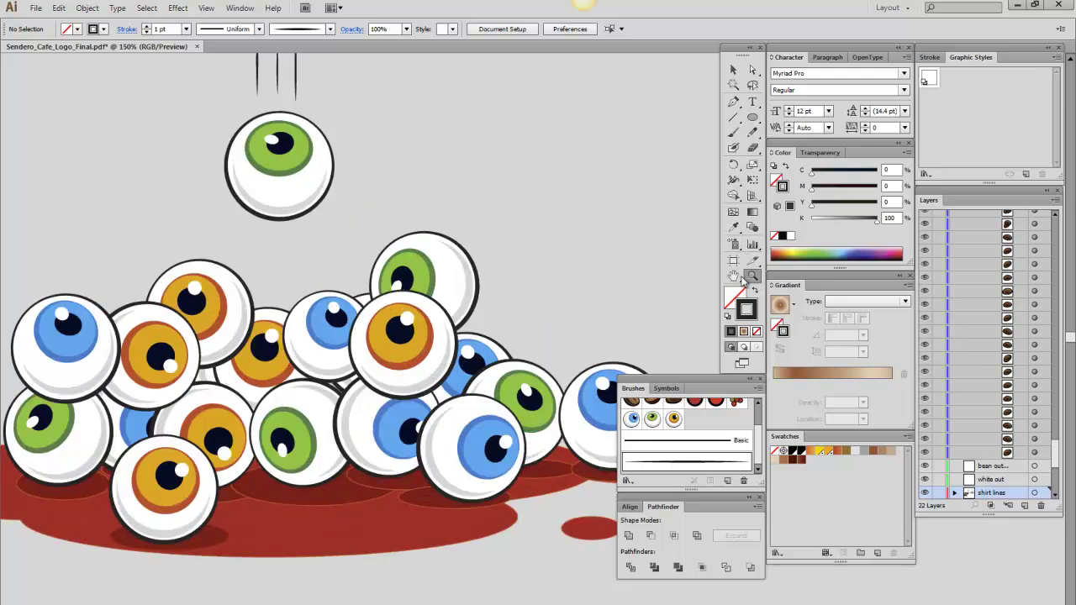
{"action": "key", "text": "h"}
{"action": "left_click_drag", "start_coordinate": [441, 305], "coordinate": [483, 234]}
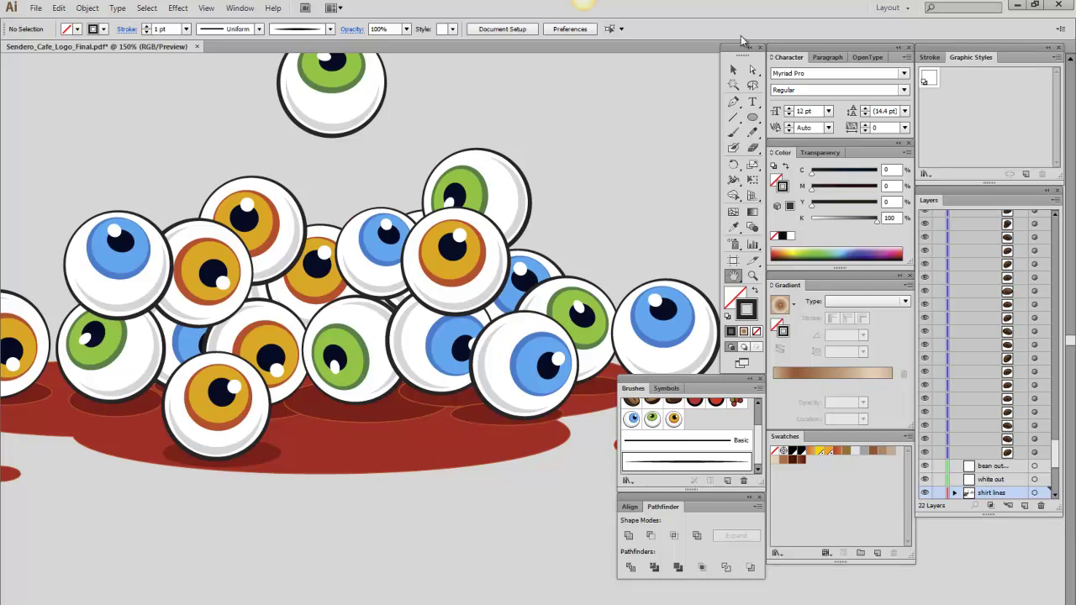
{"action": "left_click", "coordinate": [733, 70]}
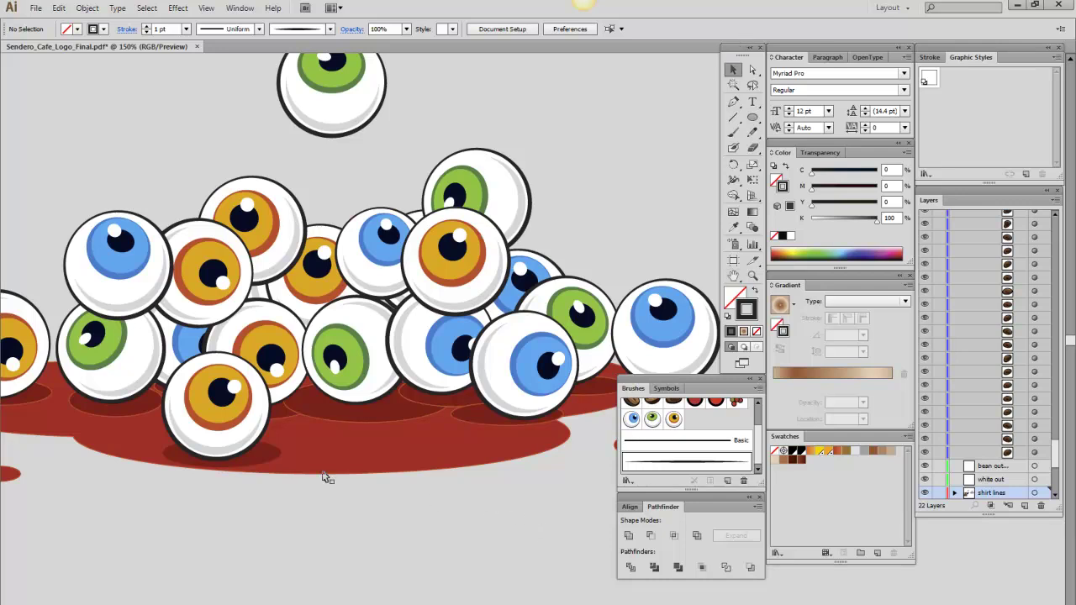
{"action": "left_click", "coordinate": [460, 405]}
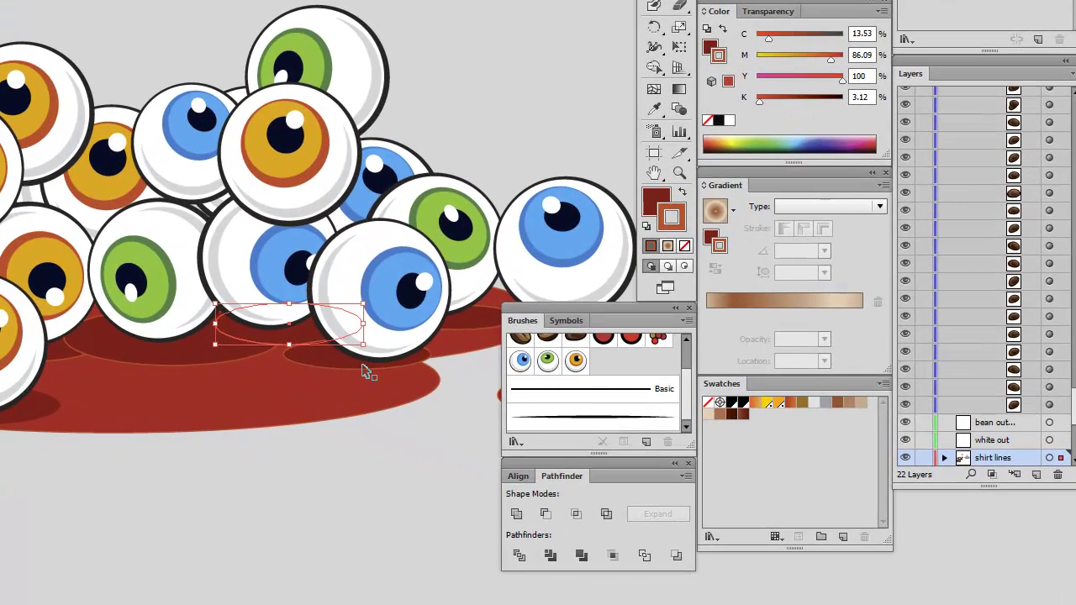
{"action": "left_click", "coordinate": [475, 324], "text": "shift"}
{"action": "left_click", "coordinate": [134, 357], "text": "shift"}
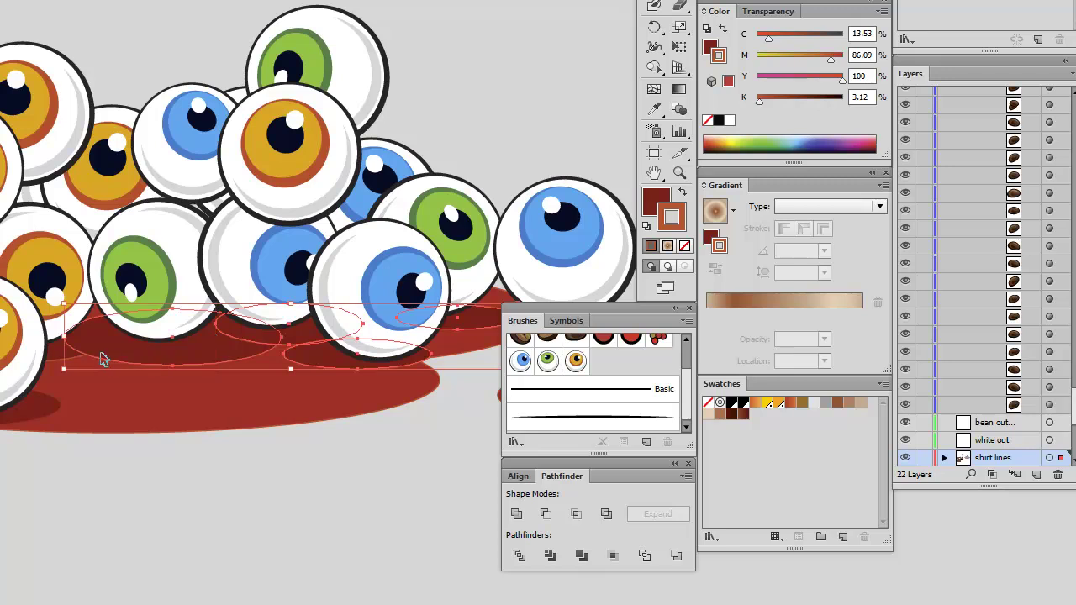
{"action": "left_click", "coordinate": [58, 357], "text": "shift"}
{"action": "left_click", "coordinate": [46, 412], "text": "shift"}
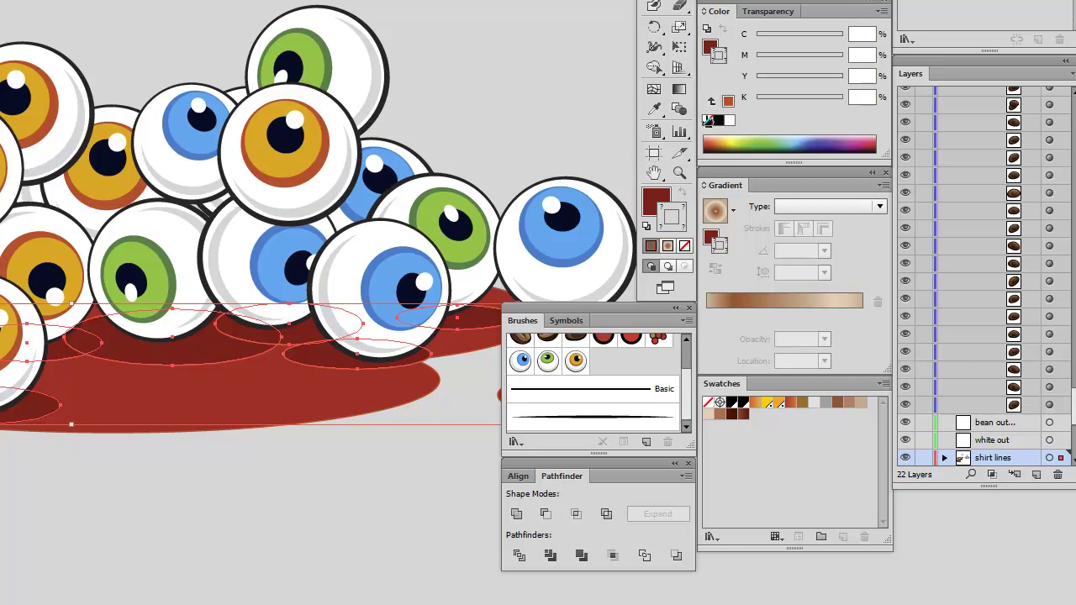
{"action": "left_click", "coordinate": [708, 120]}
{"action": "left_click", "coordinate": [340, 474]}
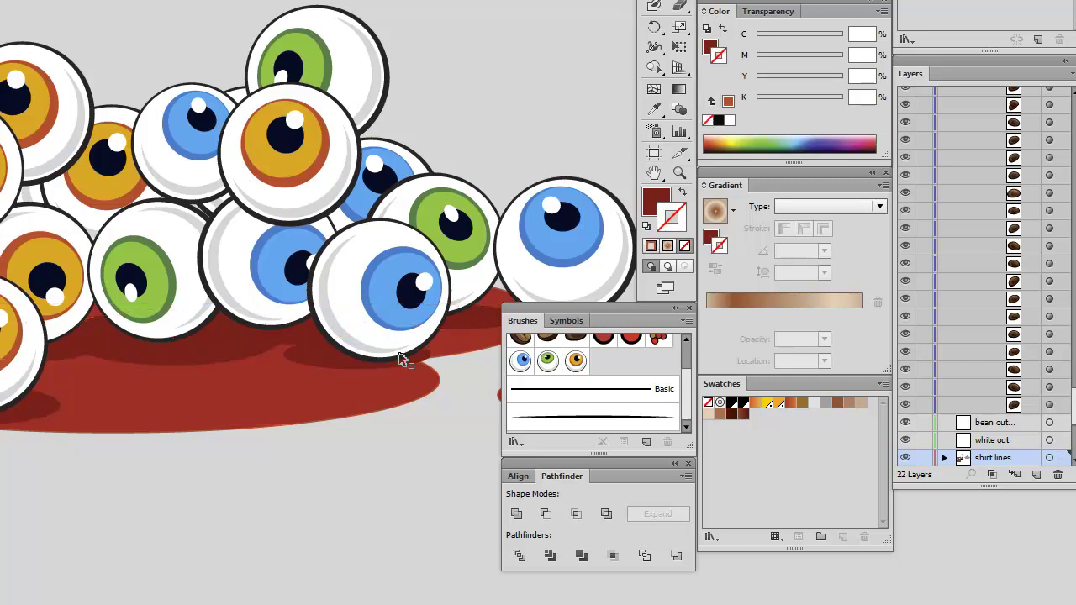
{"action": "left_click", "coordinate": [663, 173]}
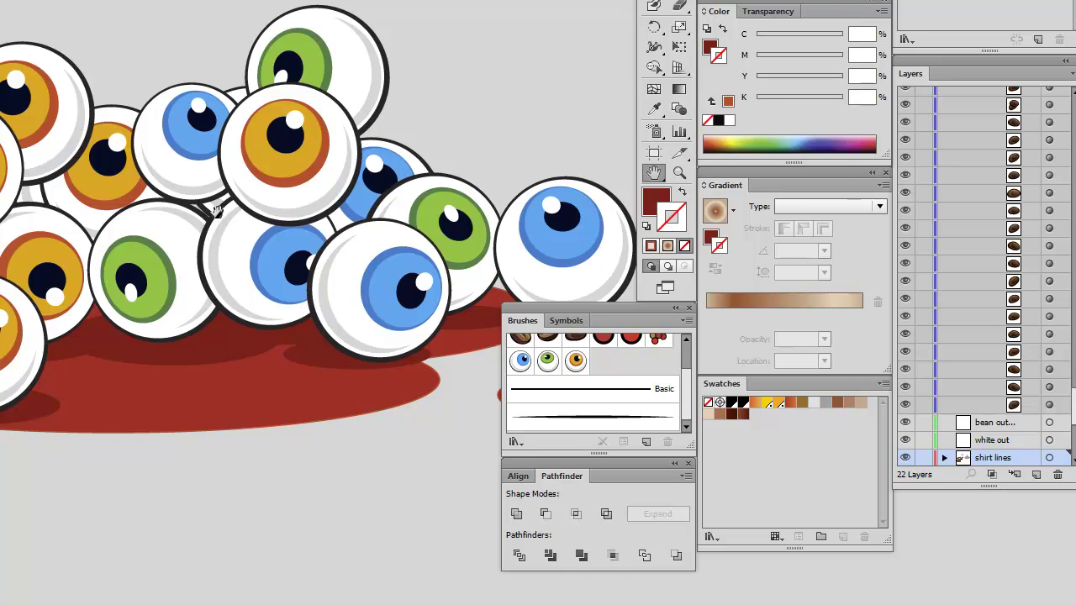
{"action": "left_click_drag", "start_coordinate": [217, 213], "coordinate": [258, 204]}
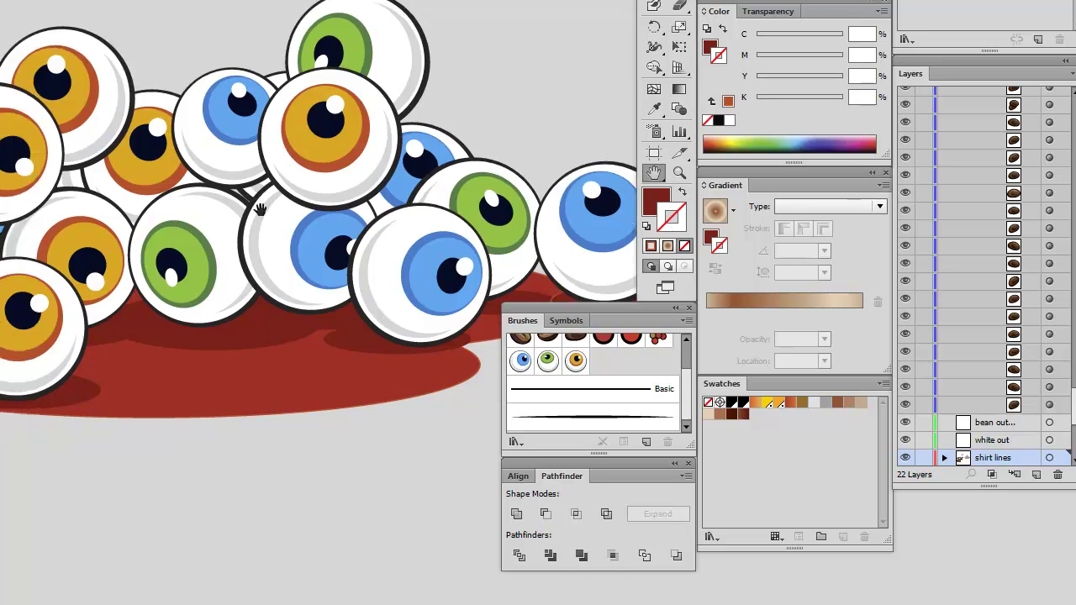